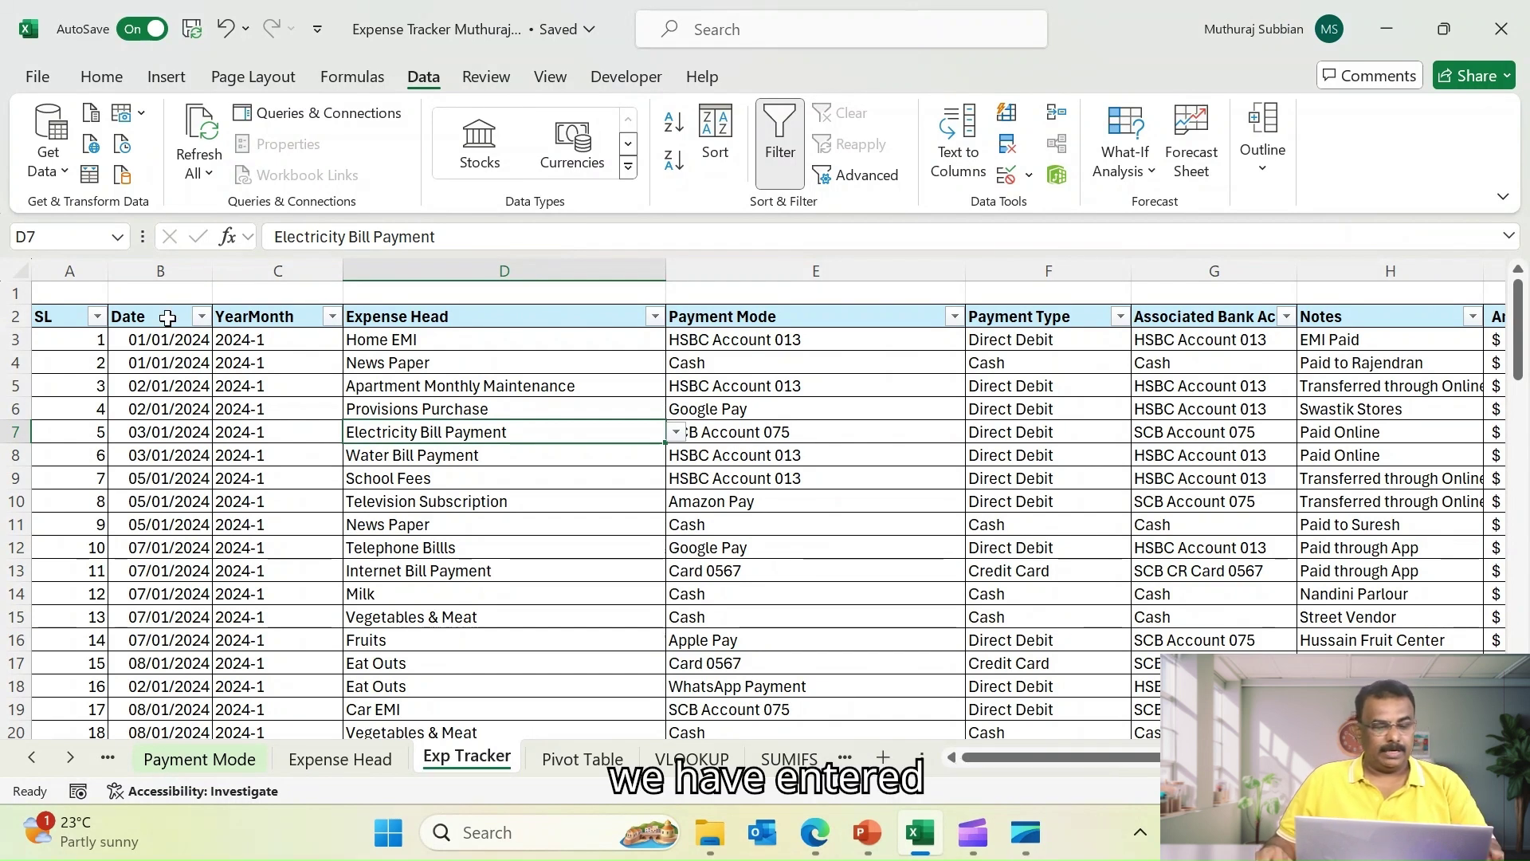
Review the first expense record across its fields, from the date through payment mode and notes to the amount
left_click(151, 346)
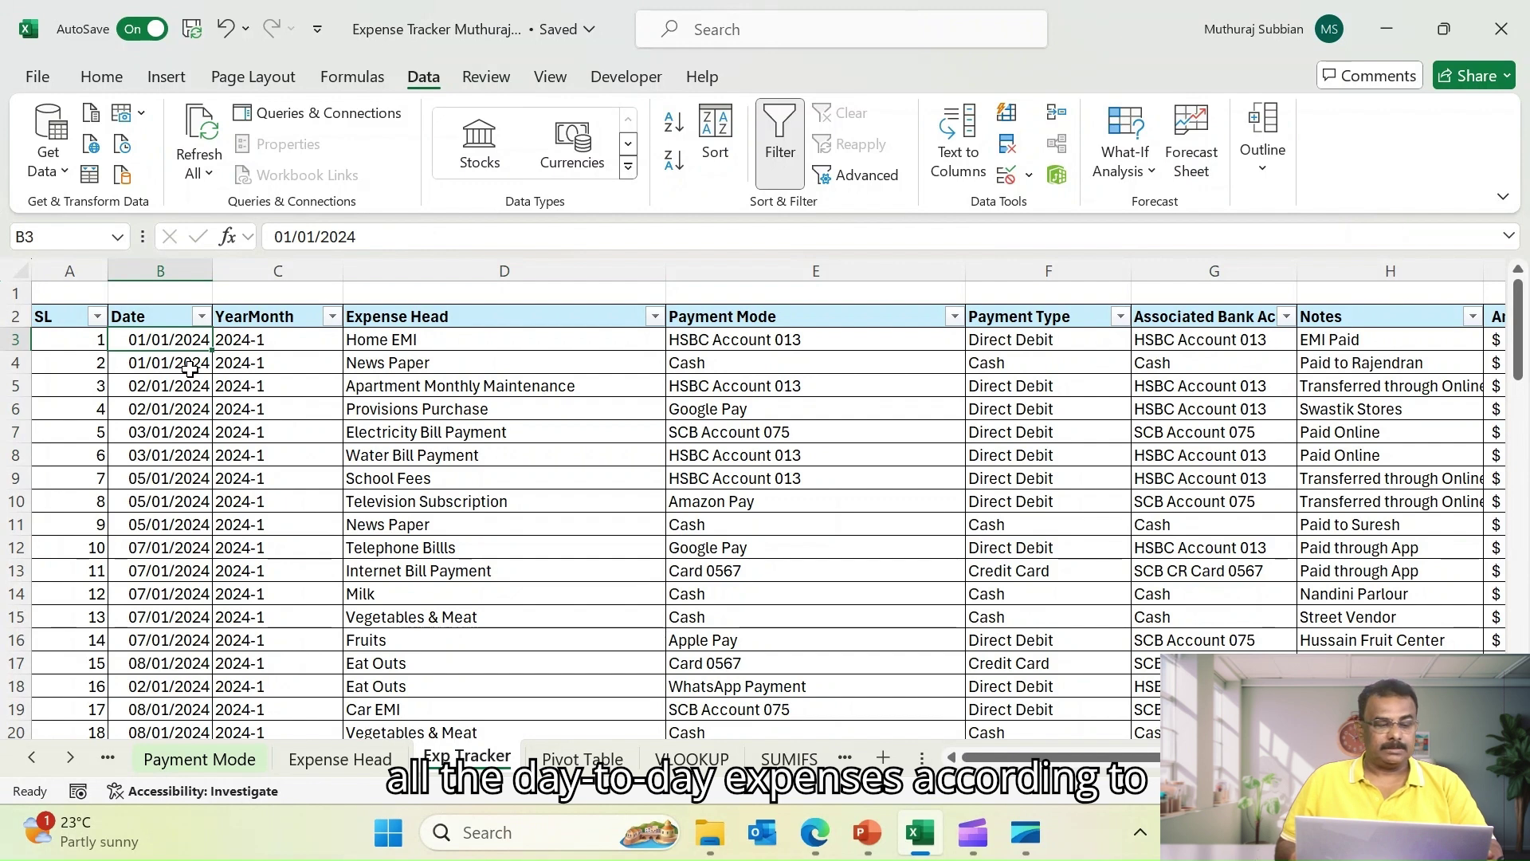
left_click(745, 345)
key("Right")
key("Right")
key("Right")
key("Right")
key("Right")
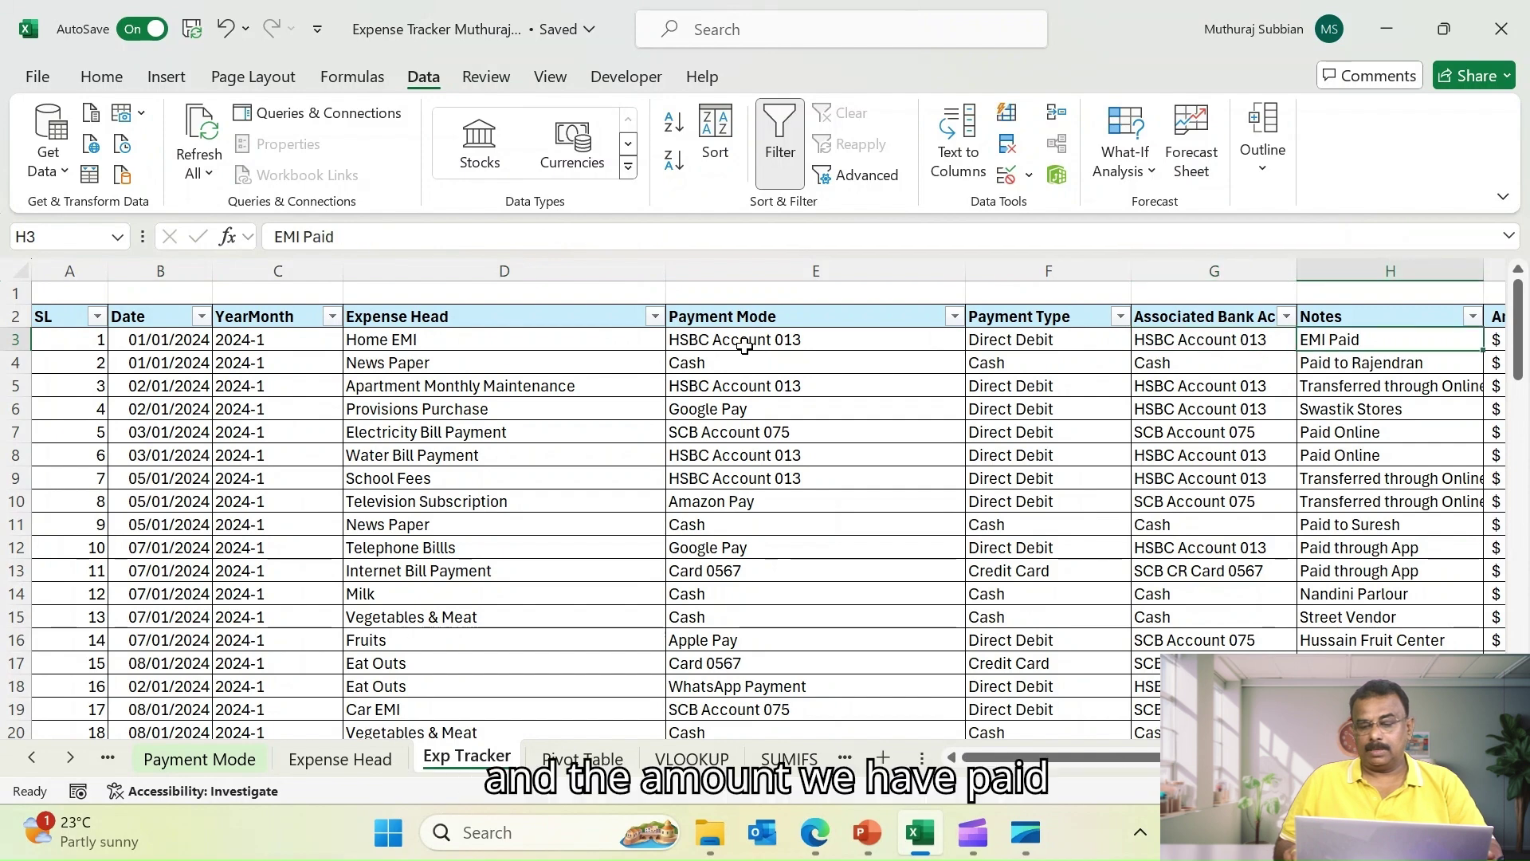
key("Left")
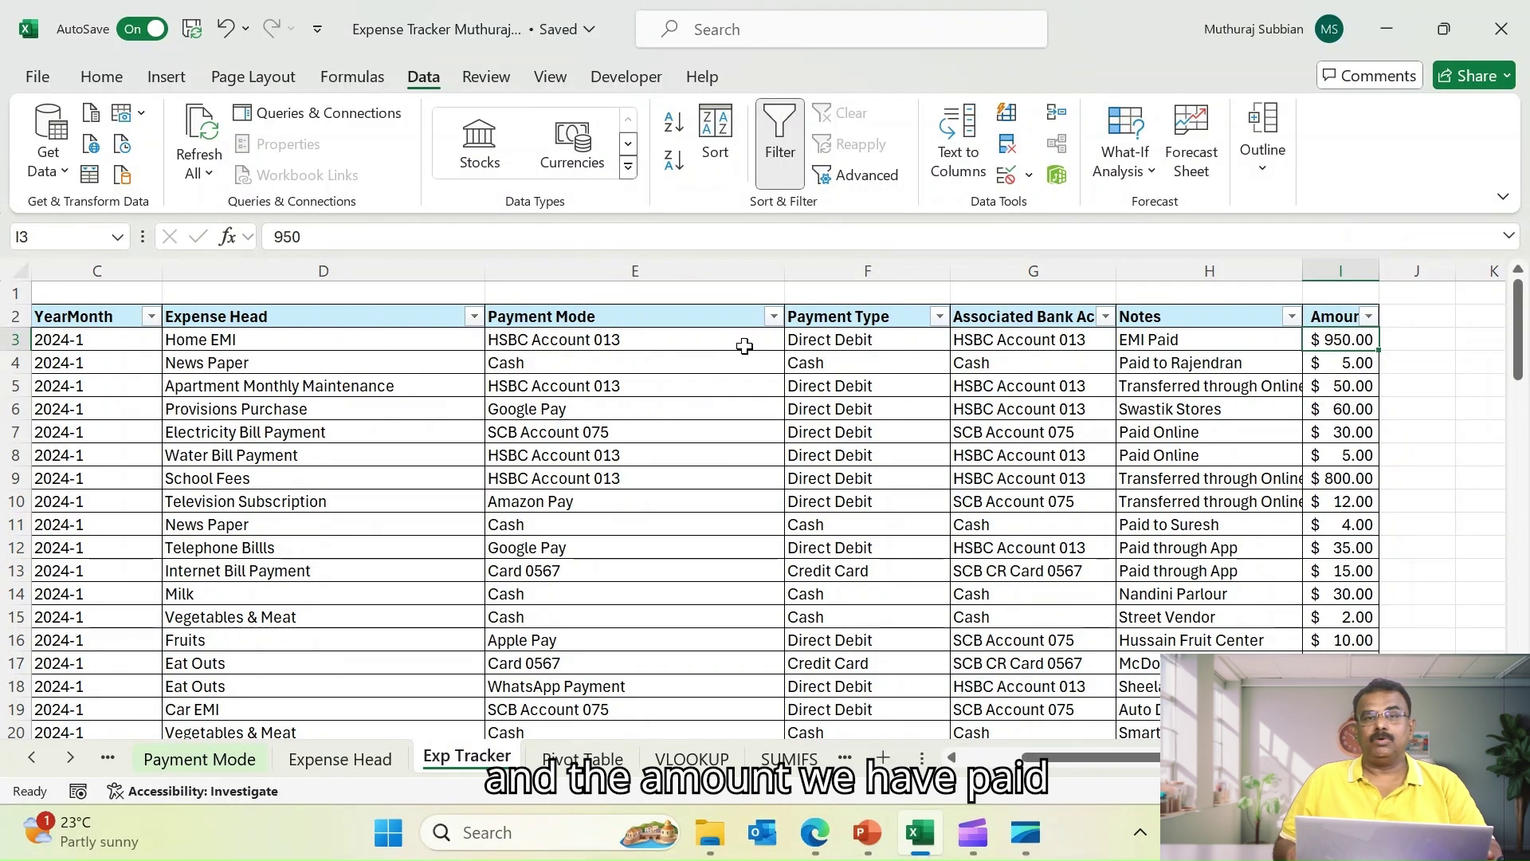
key("Left")
key("Left")
key("Left")
key("Left")
key("Left")
key("Left")
key("Left")
key("Left")
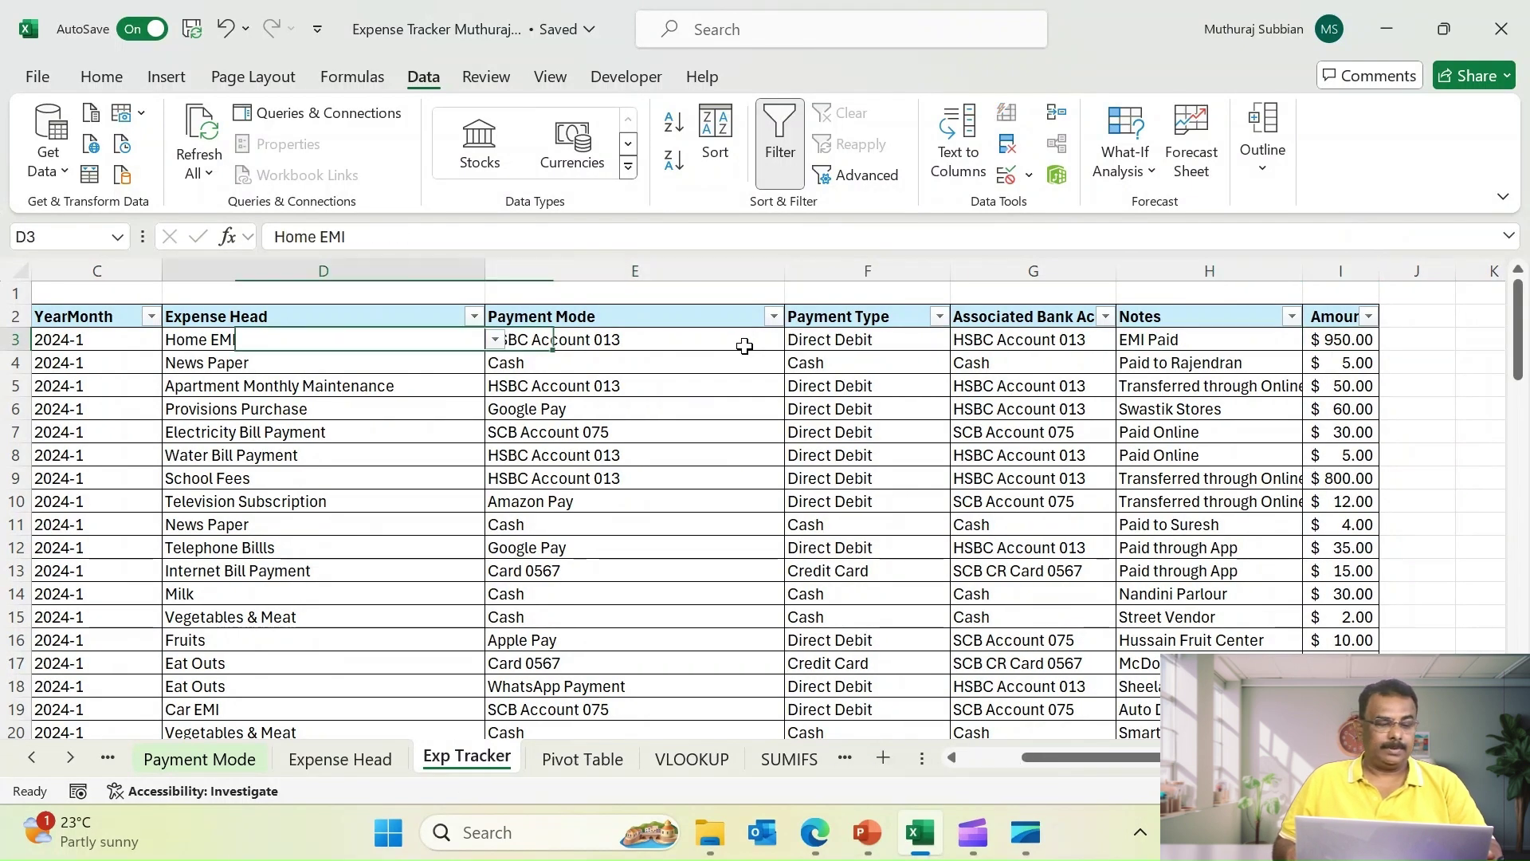
Examine how the YearMonth formula builds its value from the date, and check how far down the expense table extends
left_click(248, 341)
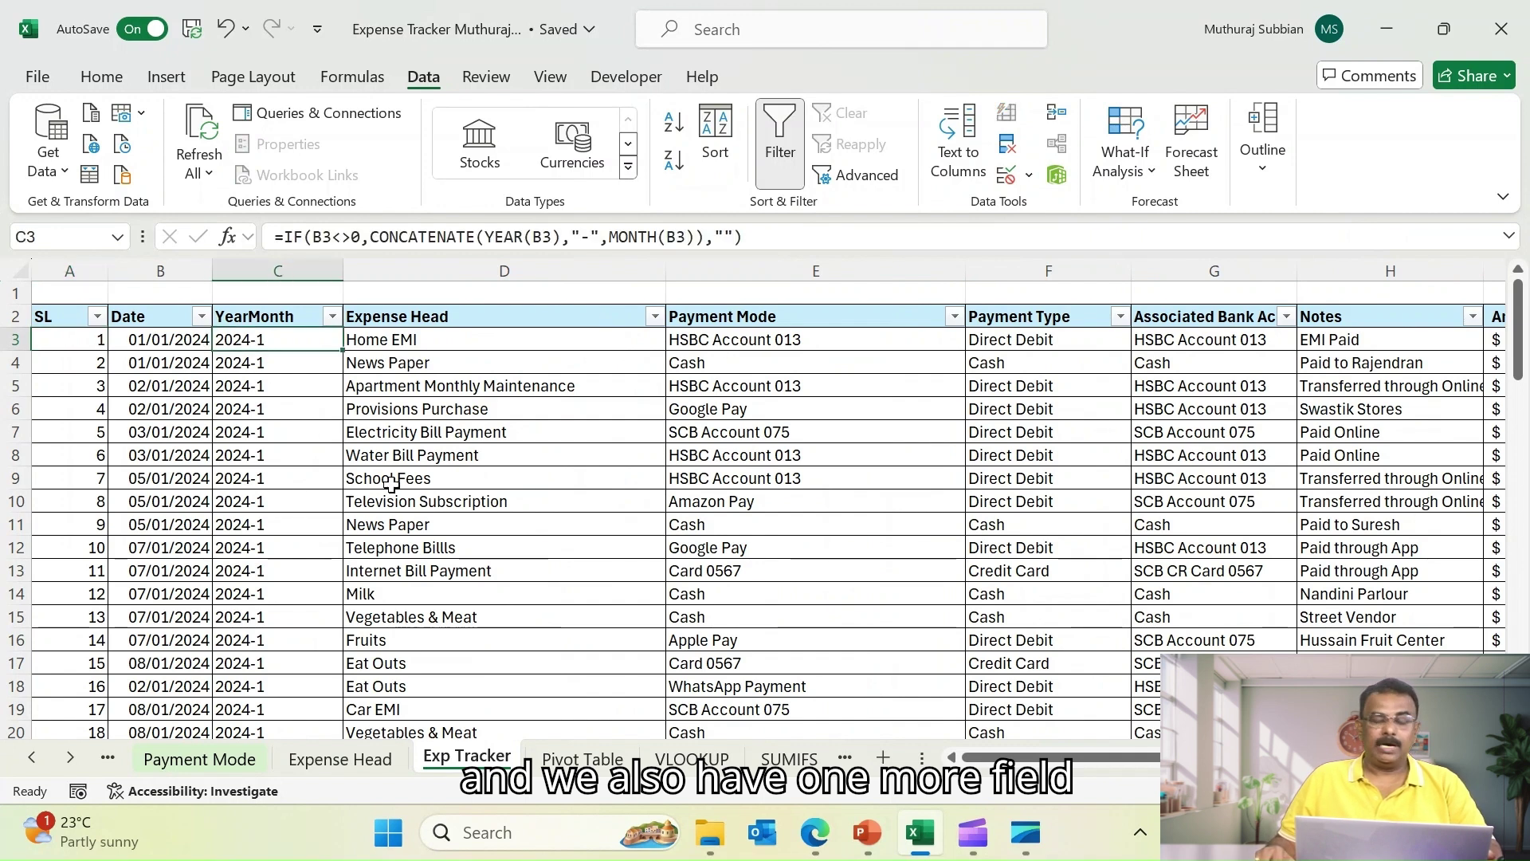
key("Up")
key("Down")
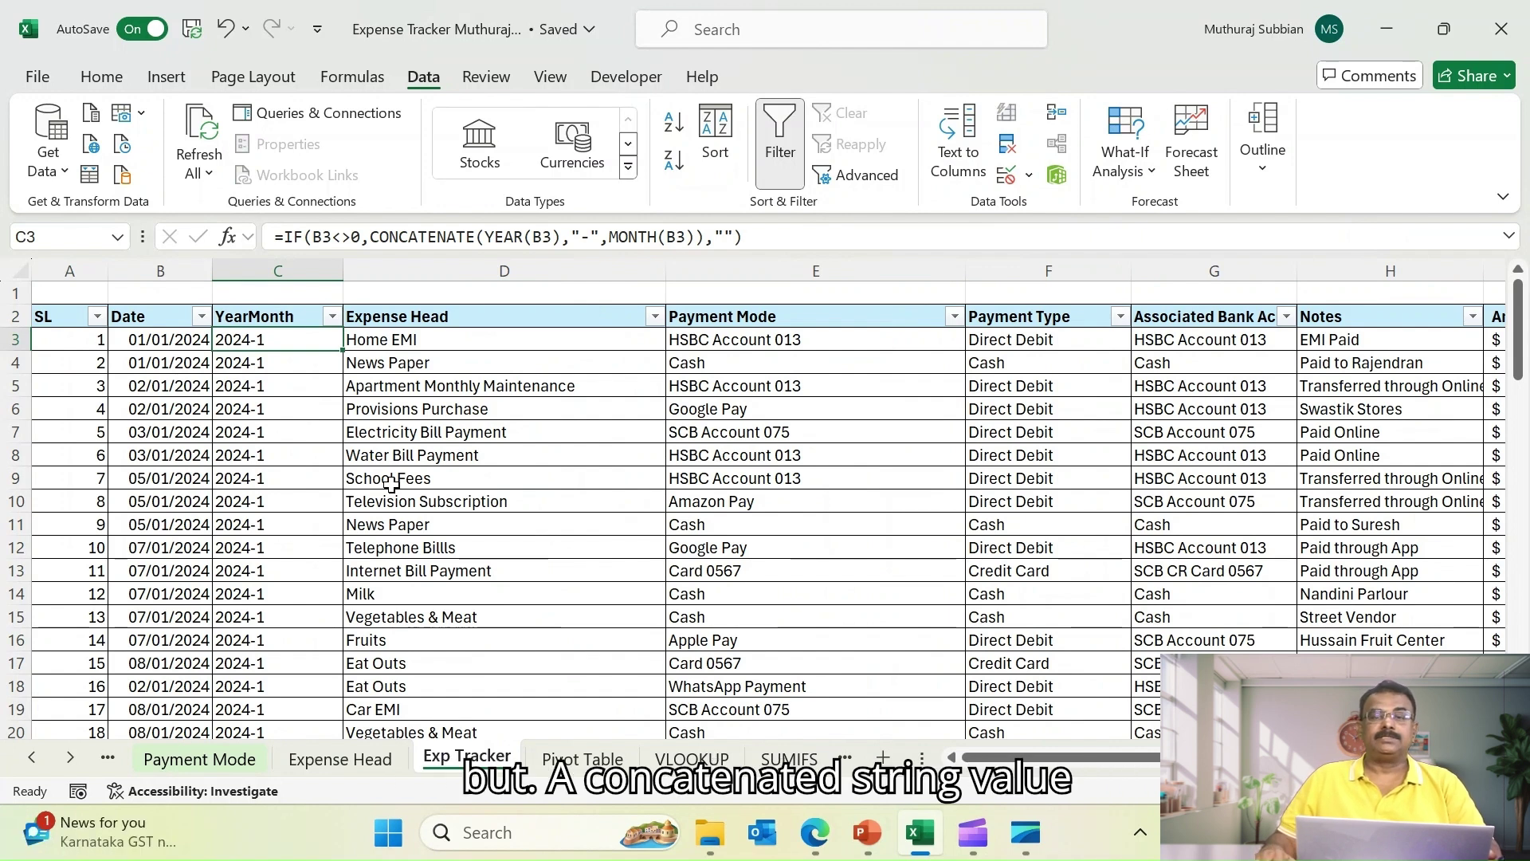
left_click(159, 338)
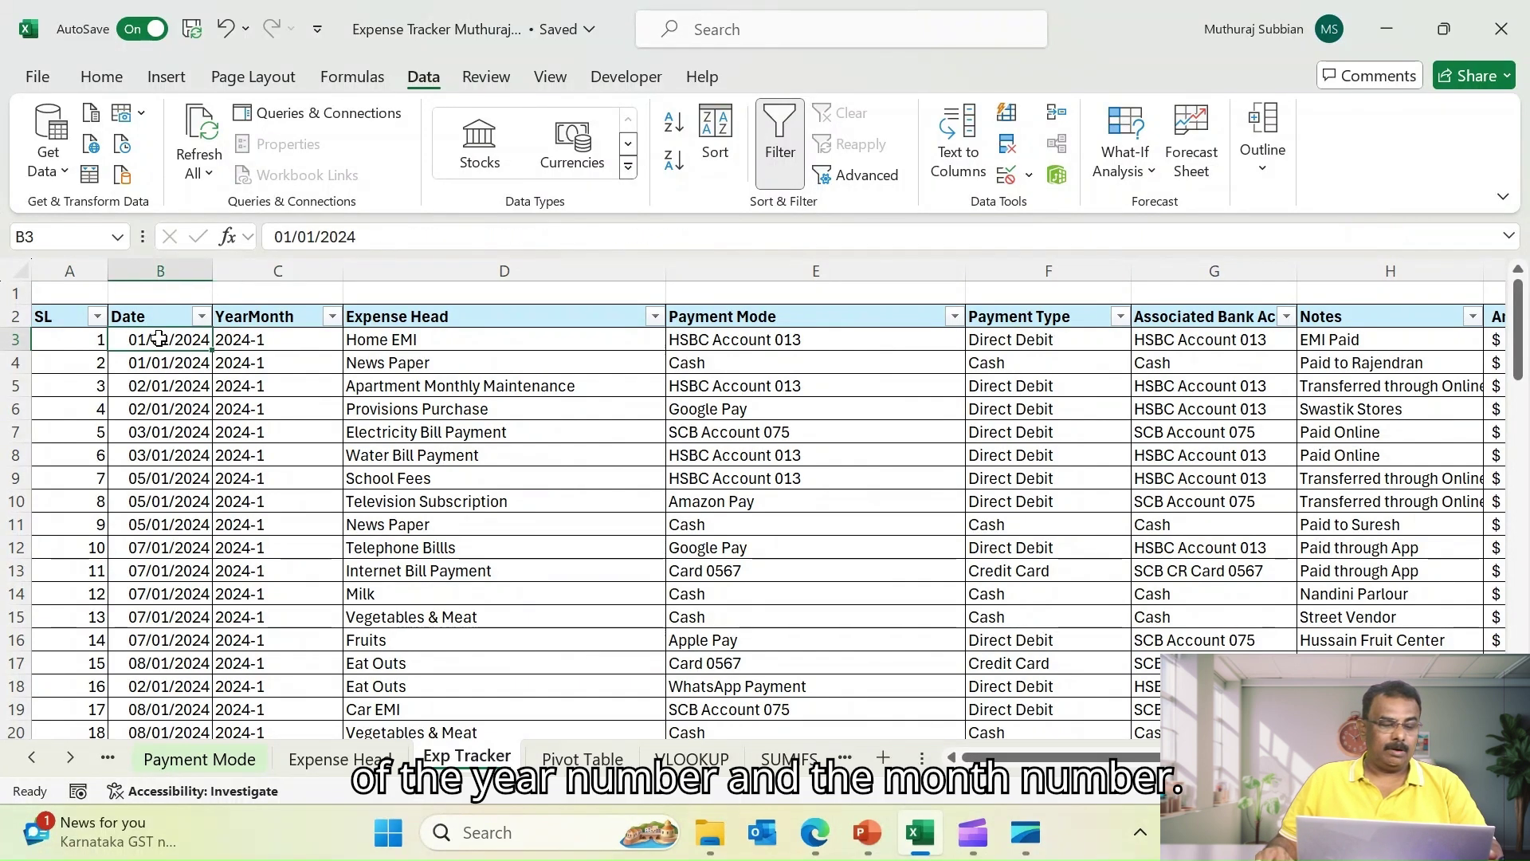
left_click(274, 341)
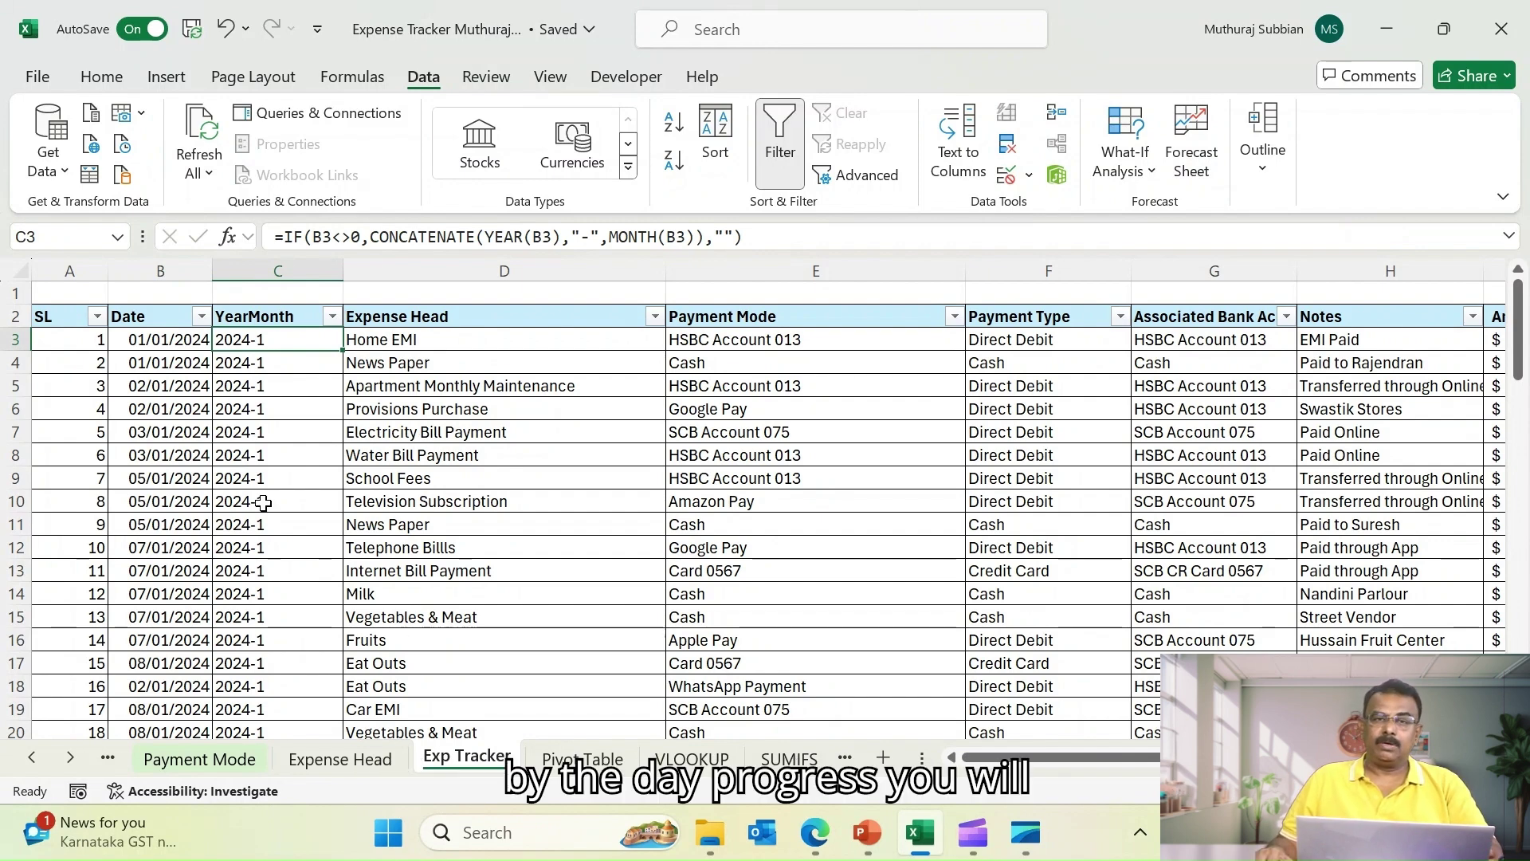
scroll(263, 502, "down", 20)
scroll(263, 506, "up", 5)
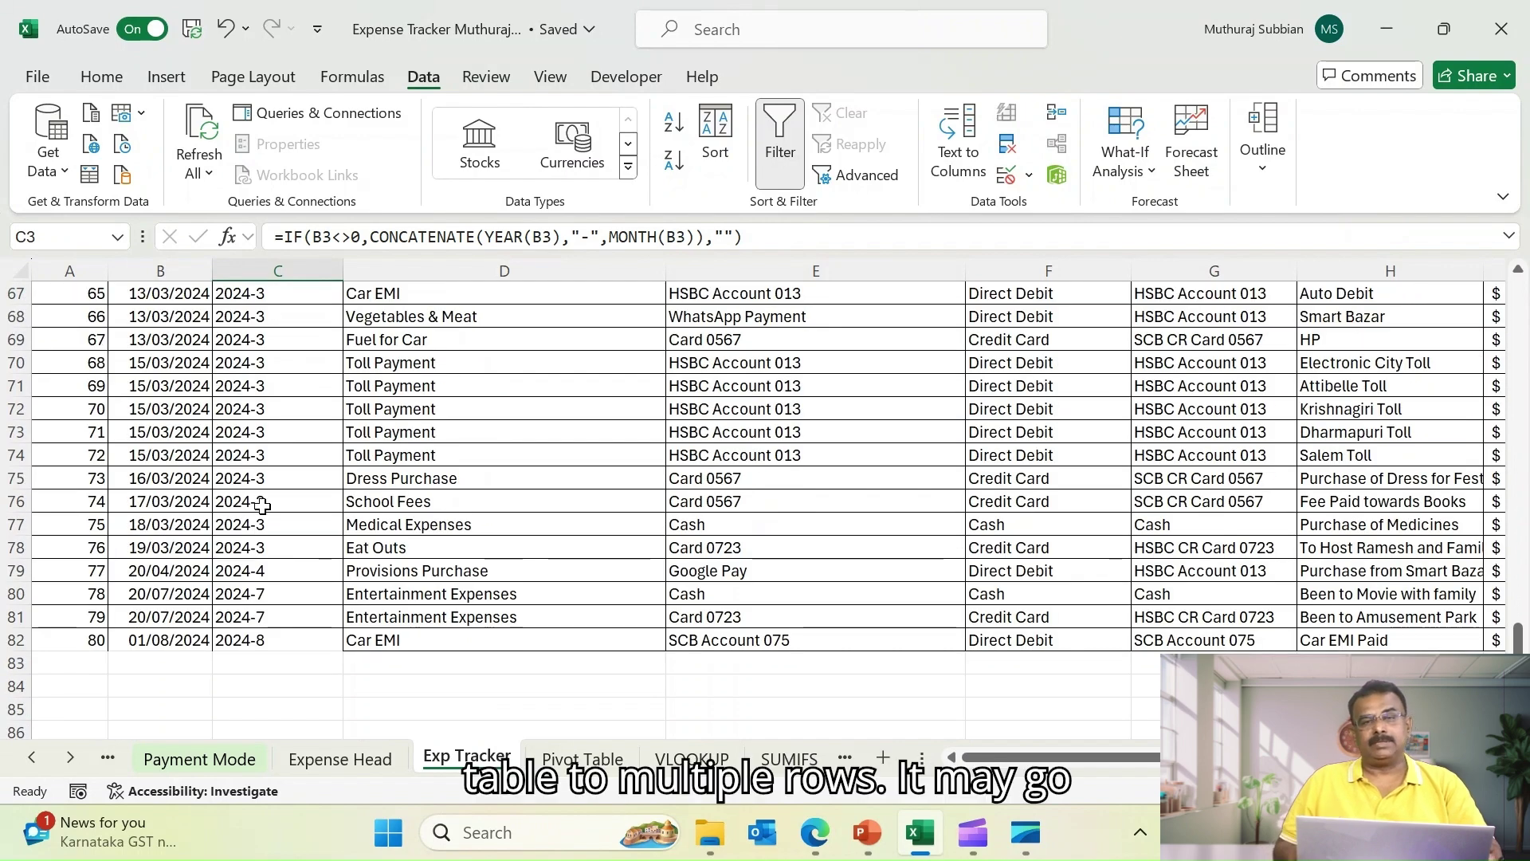
scroll(263, 517, "down", 2)
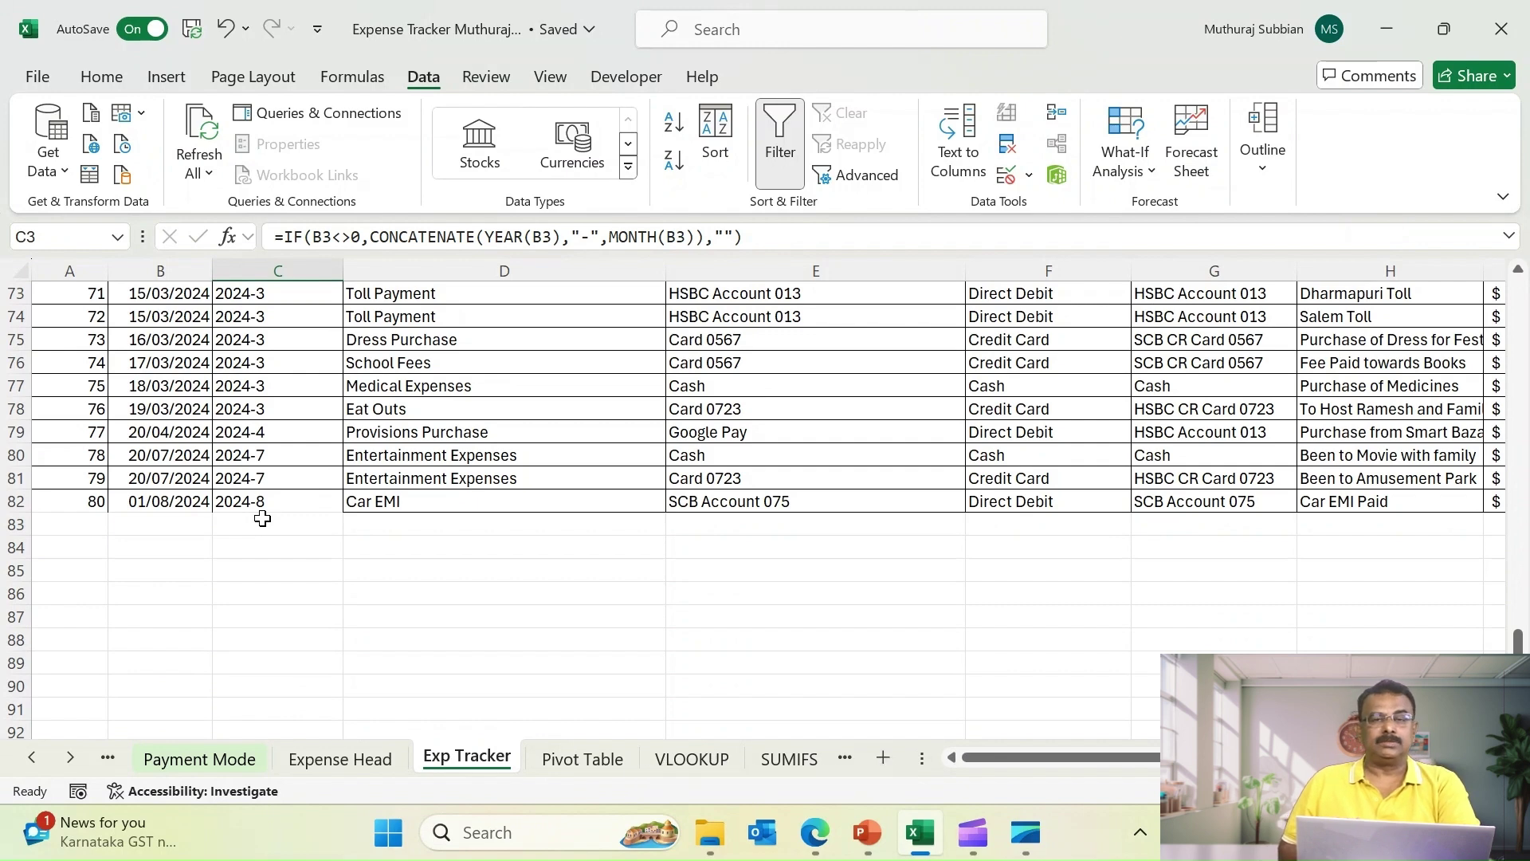
scroll(262, 519, "up", 20)
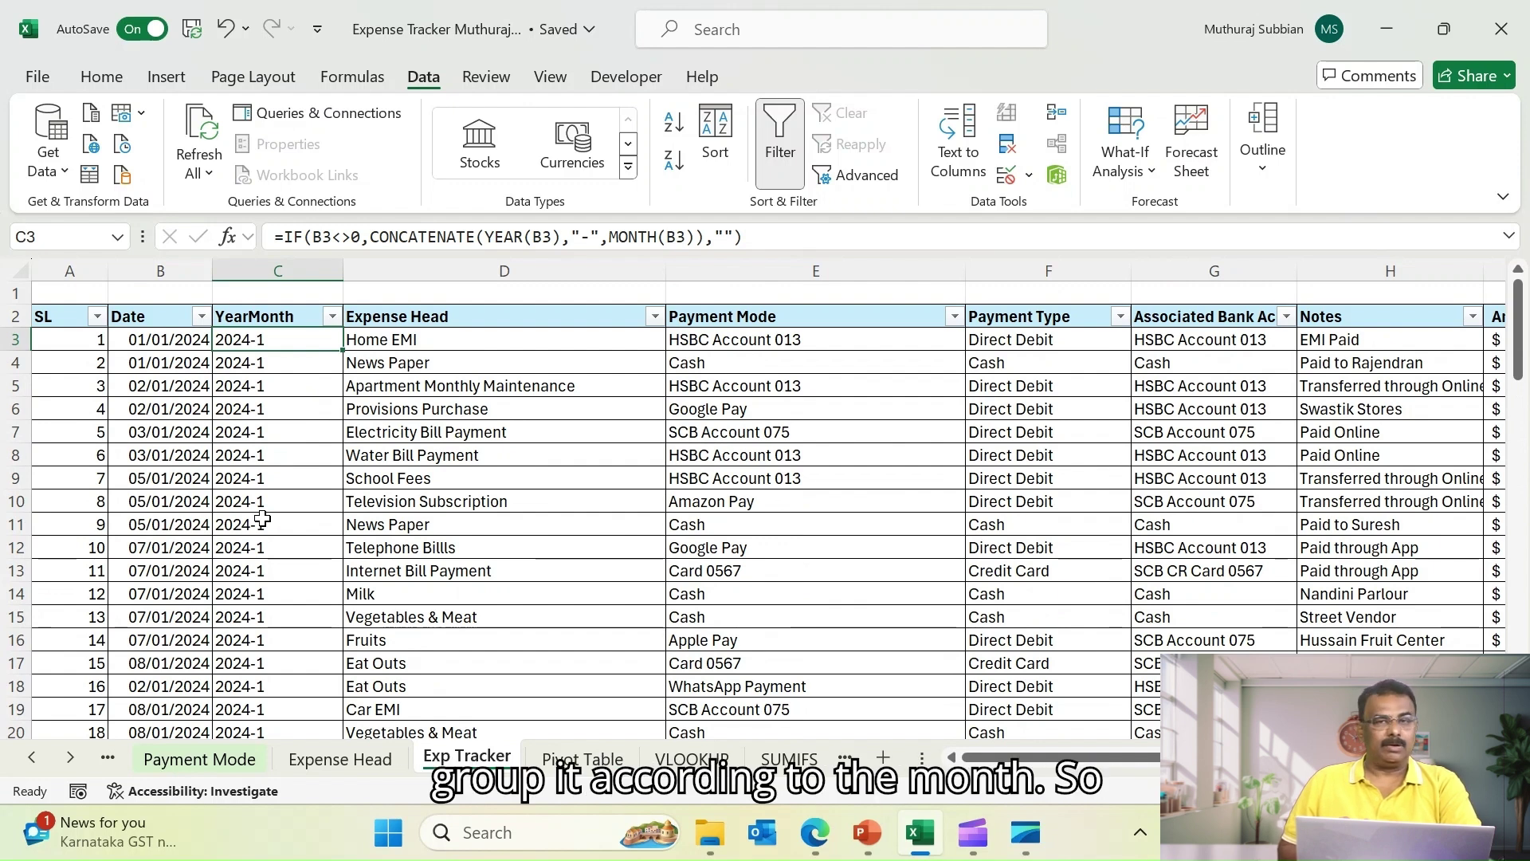
Insert a blank row above the first January expense record, directly below the table headers
left_click(9, 341)
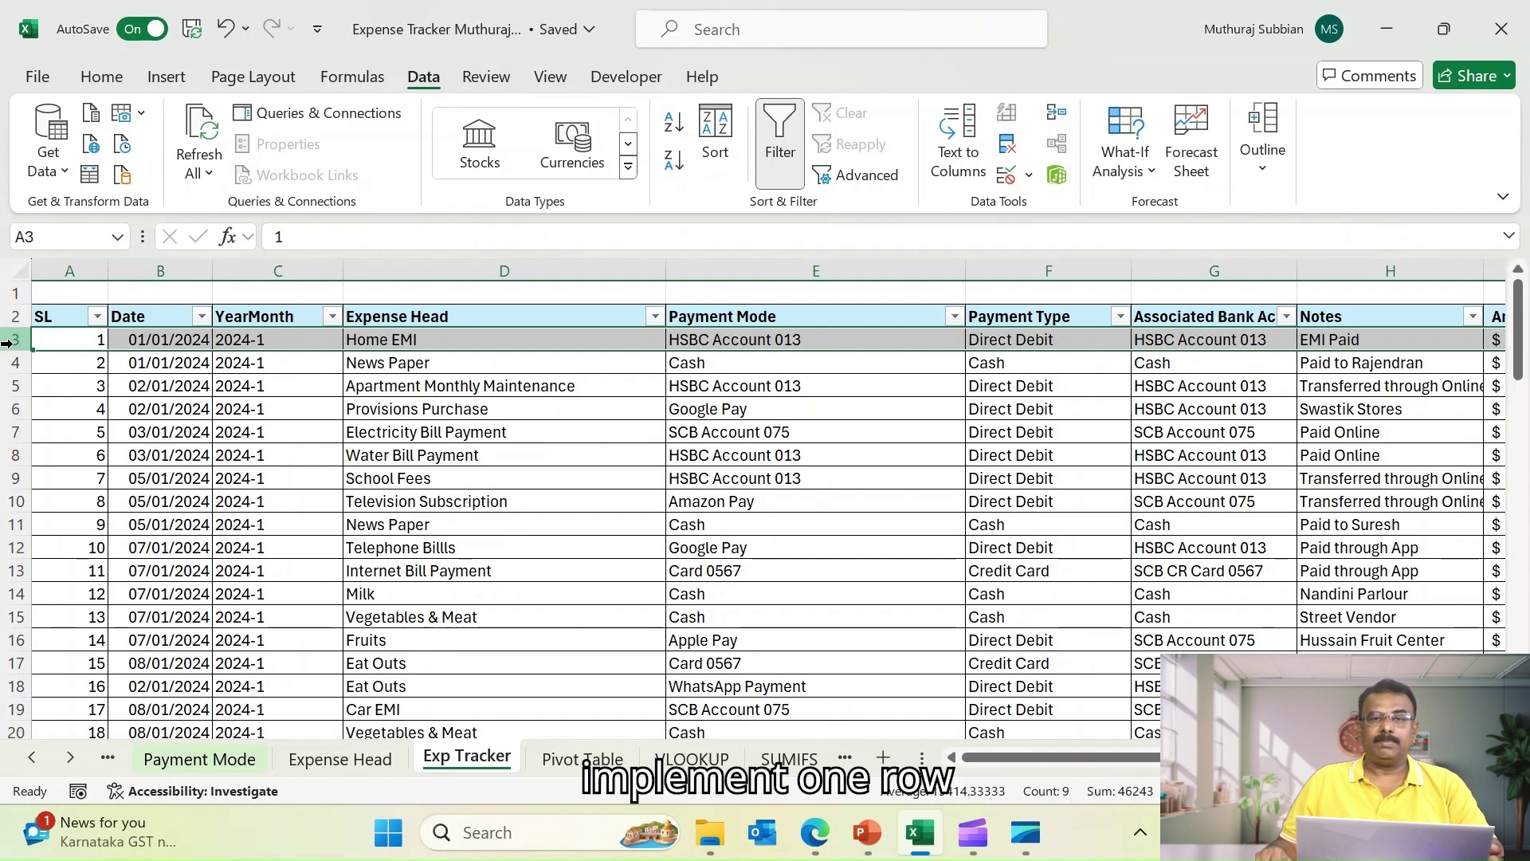
right_click(6, 343)
left_click(80, 529)
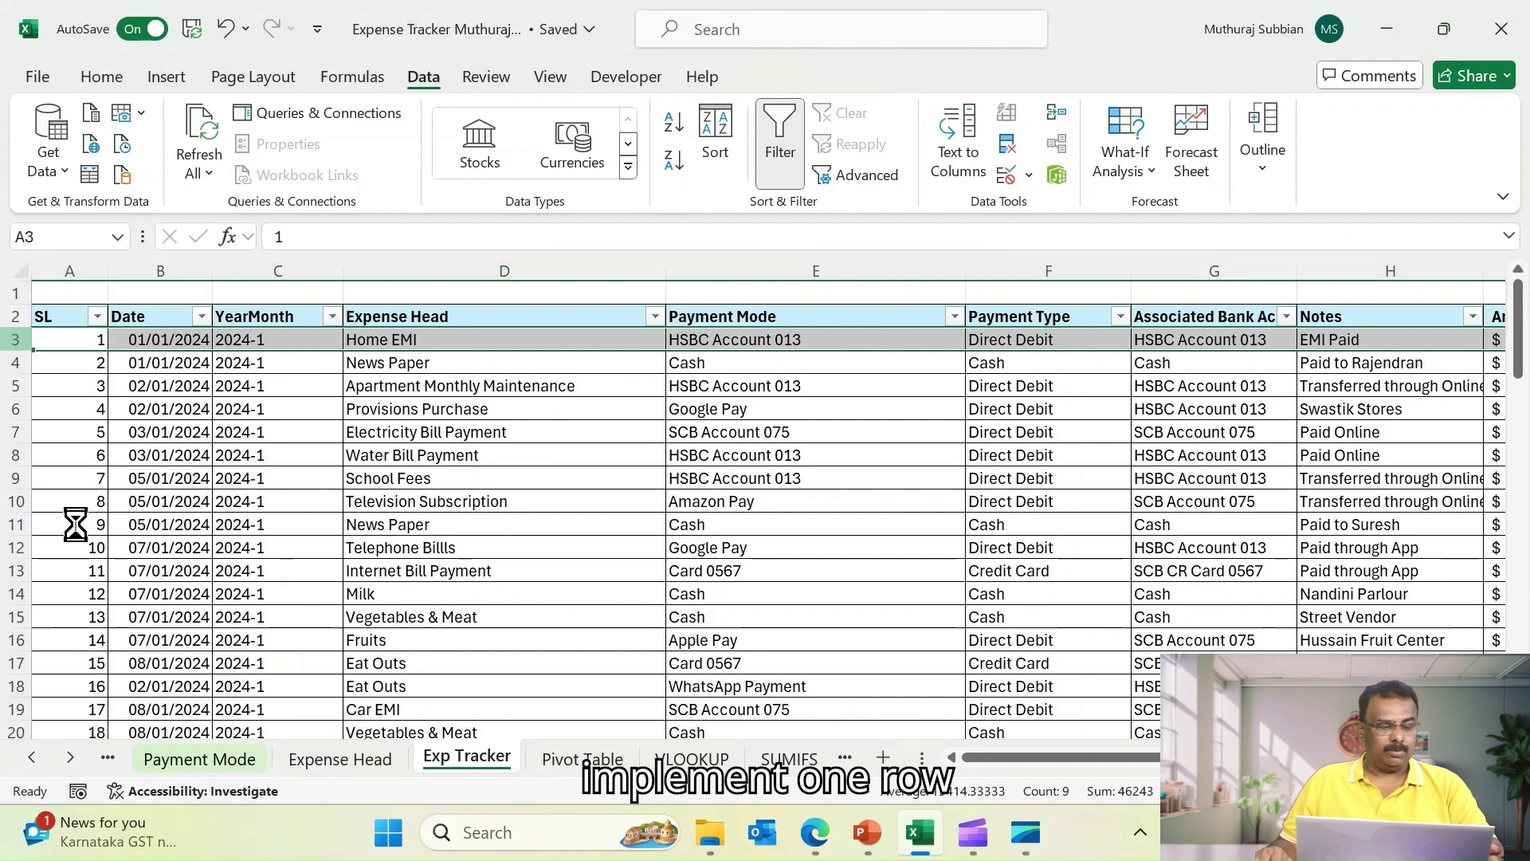
left_click(136, 337)
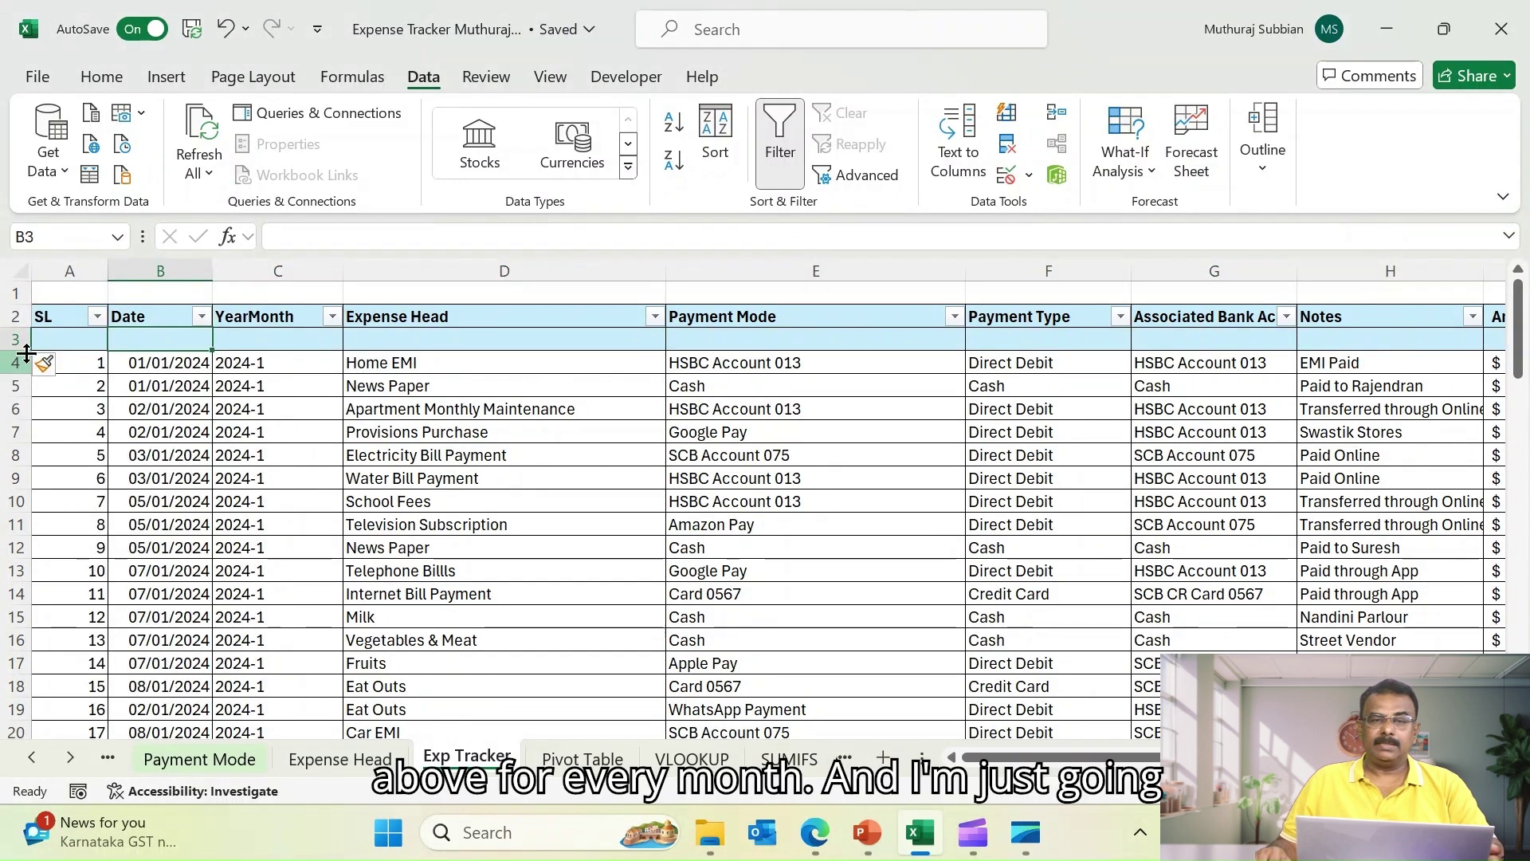
left_click(54, 331)
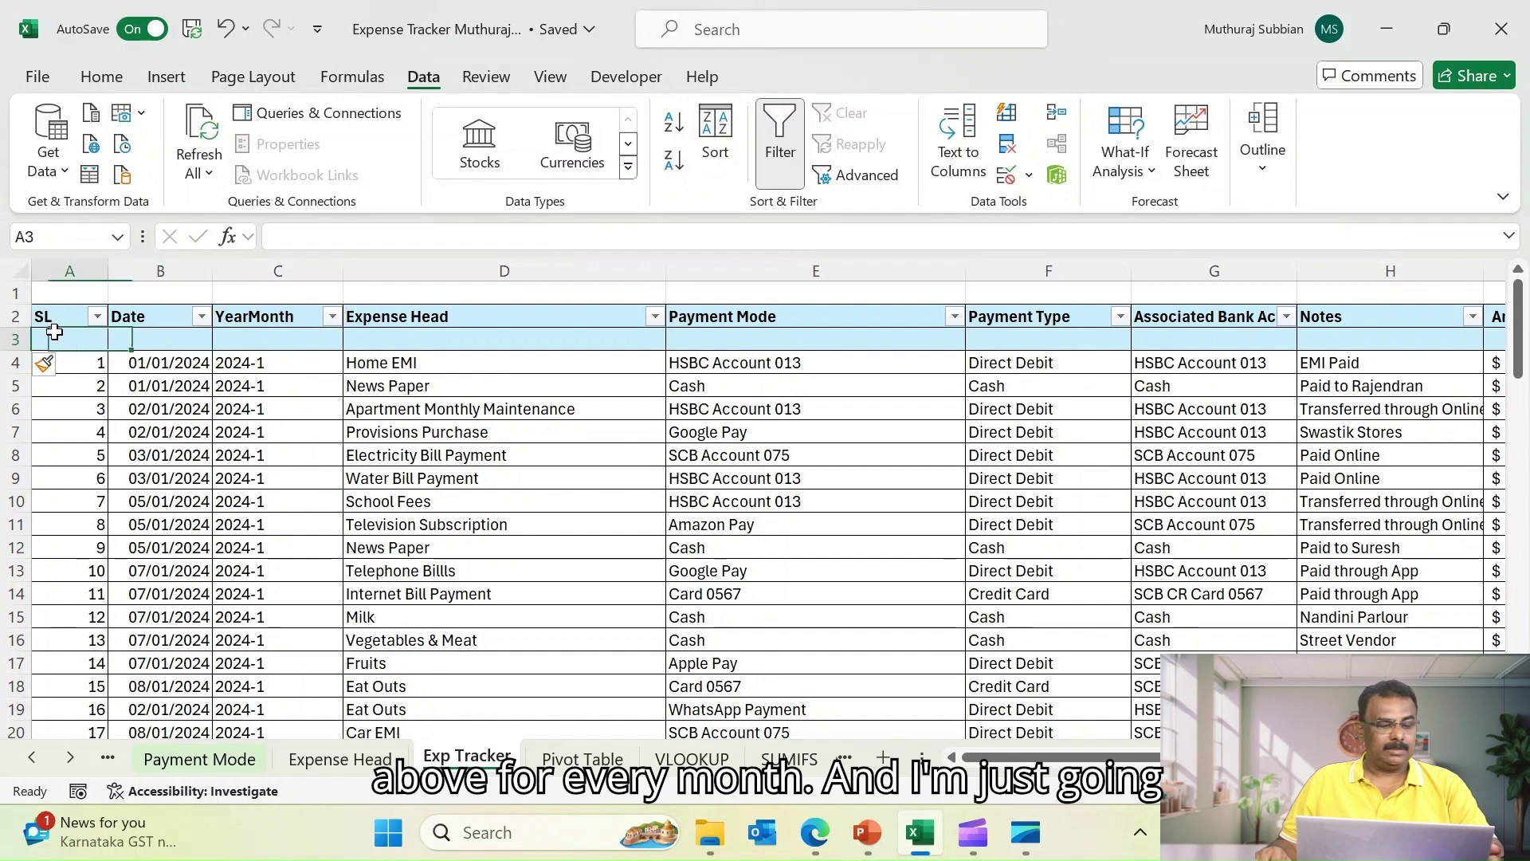
Enter January 2024 as the month label in the YearMonth cell of the blank row 3
left_click(275, 359)
left_click(267, 341)
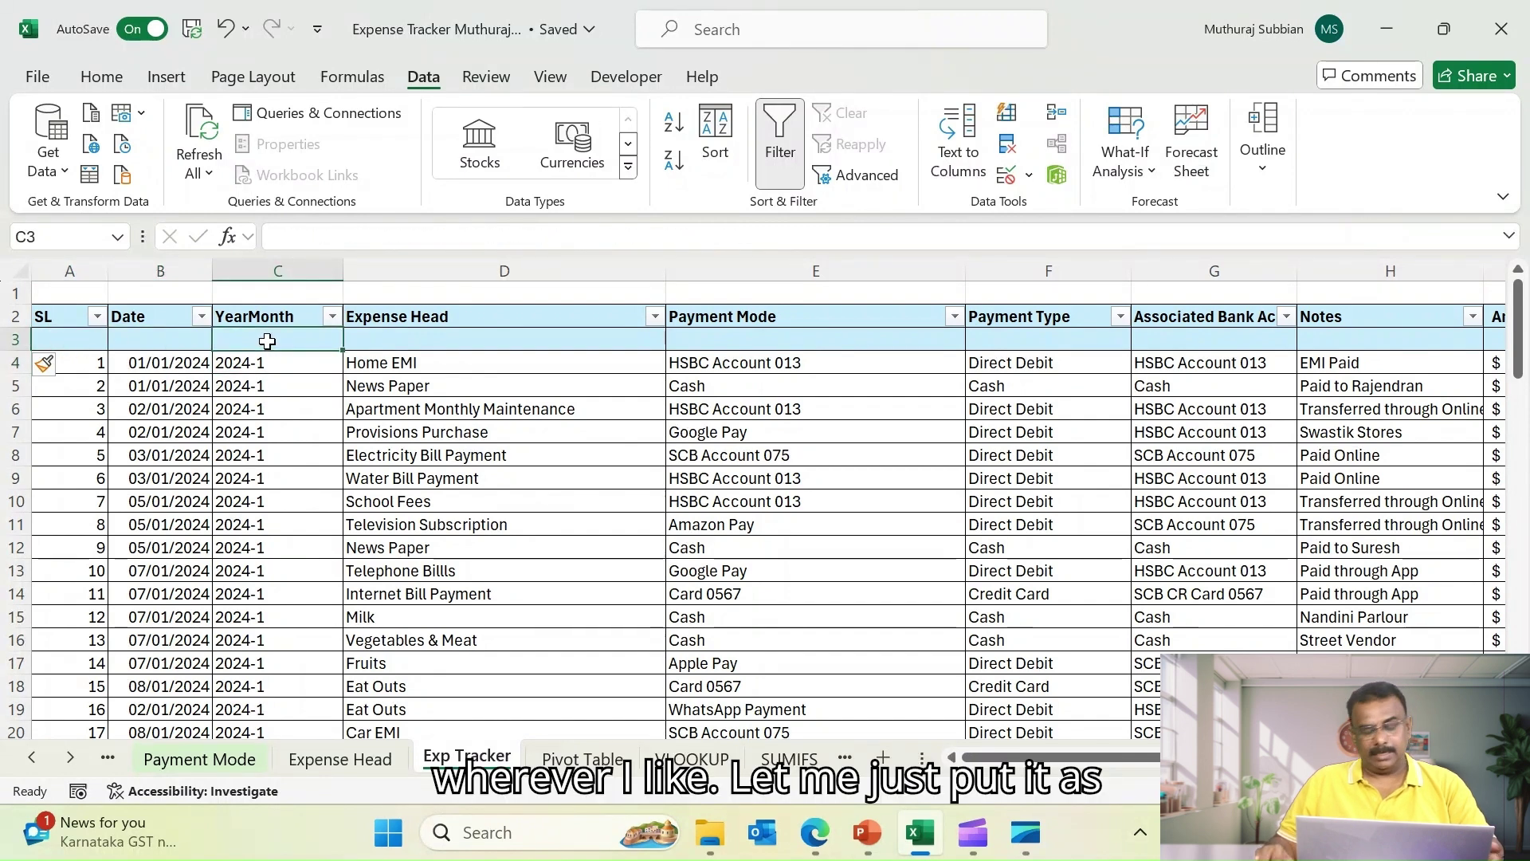
type("A")
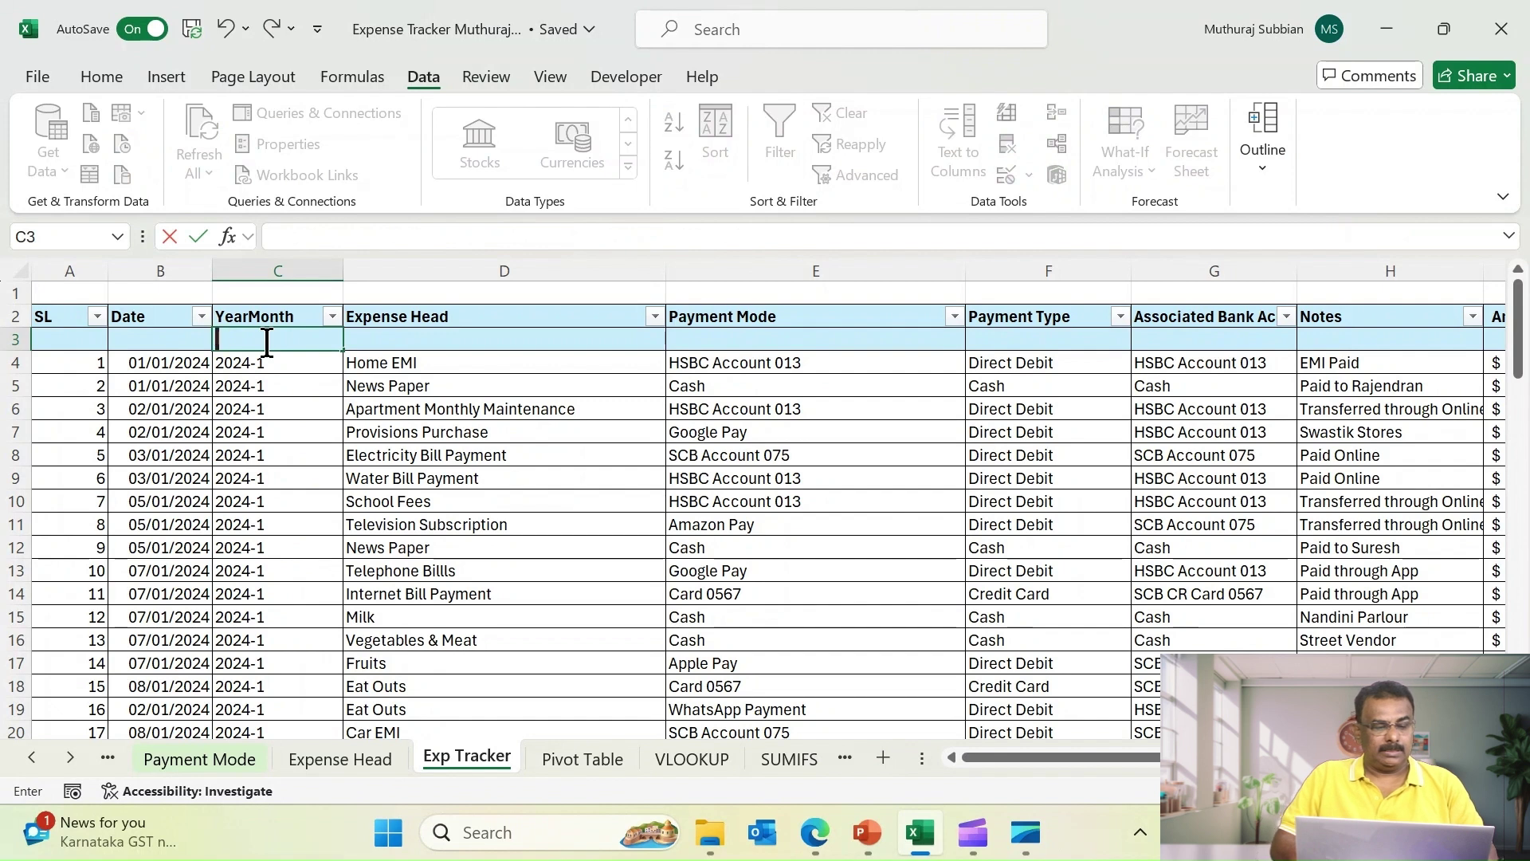
type("anuary")
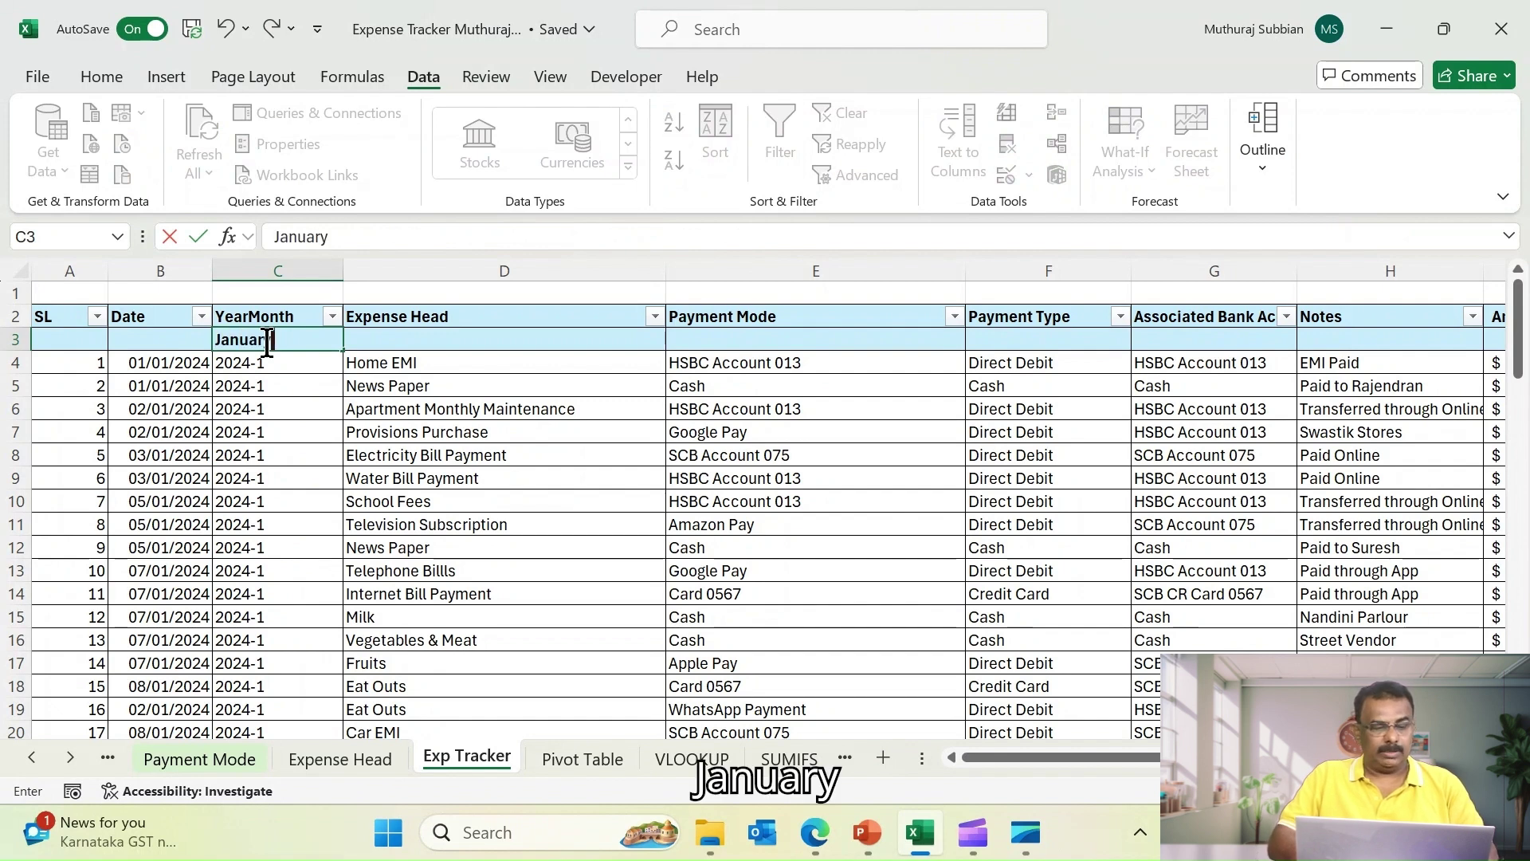
type(" 2024")
key("Return")
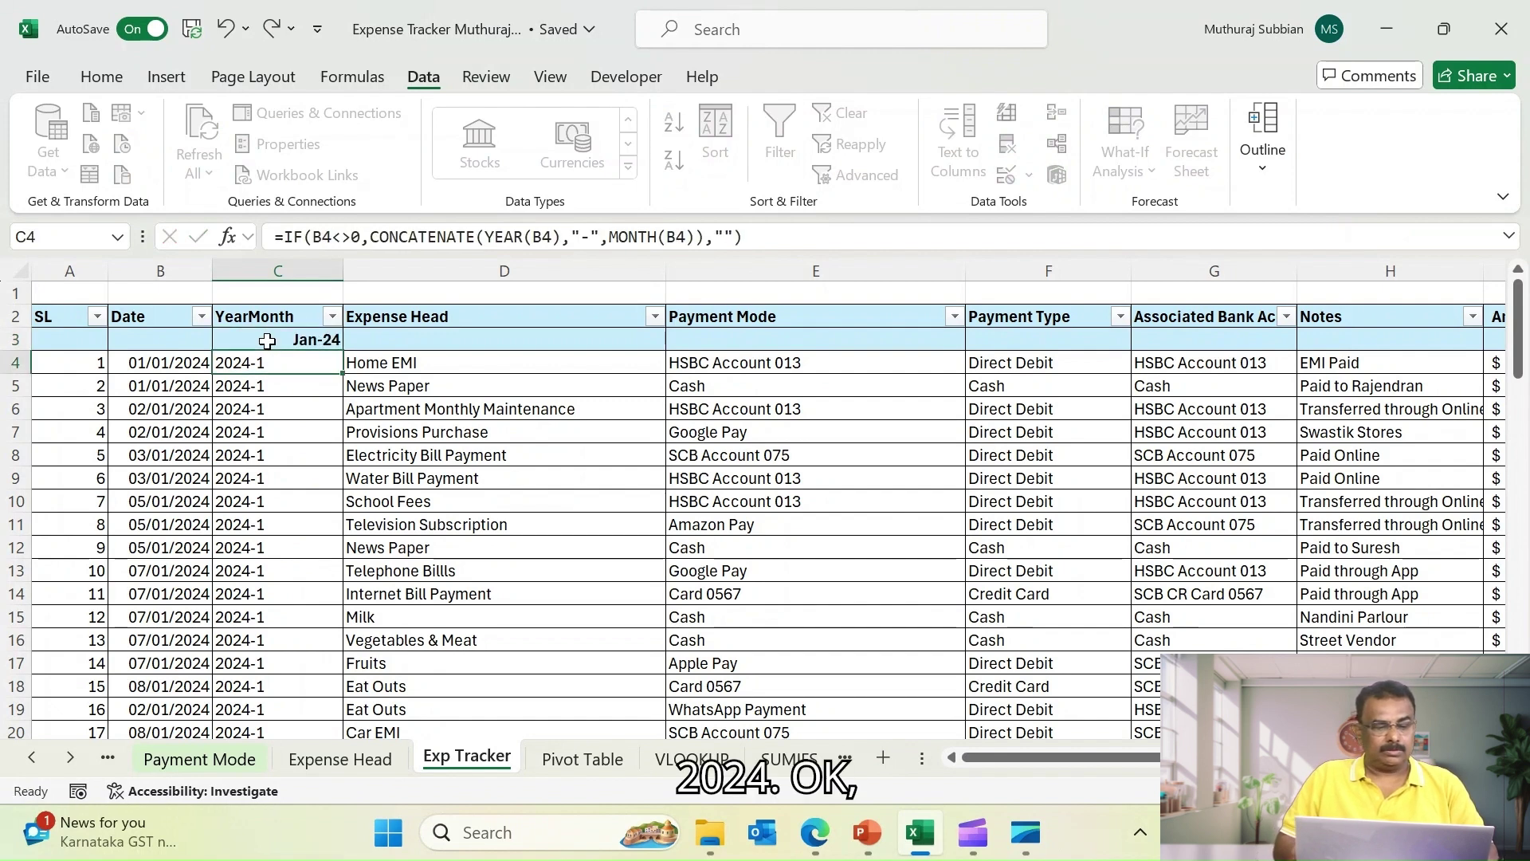
Remove the fill colour from the January label row across cells A3 to I3
left_click(260, 342)
left_click_drag(51, 349, 1469, 334)
left_click(67, 69)
key("Escape")
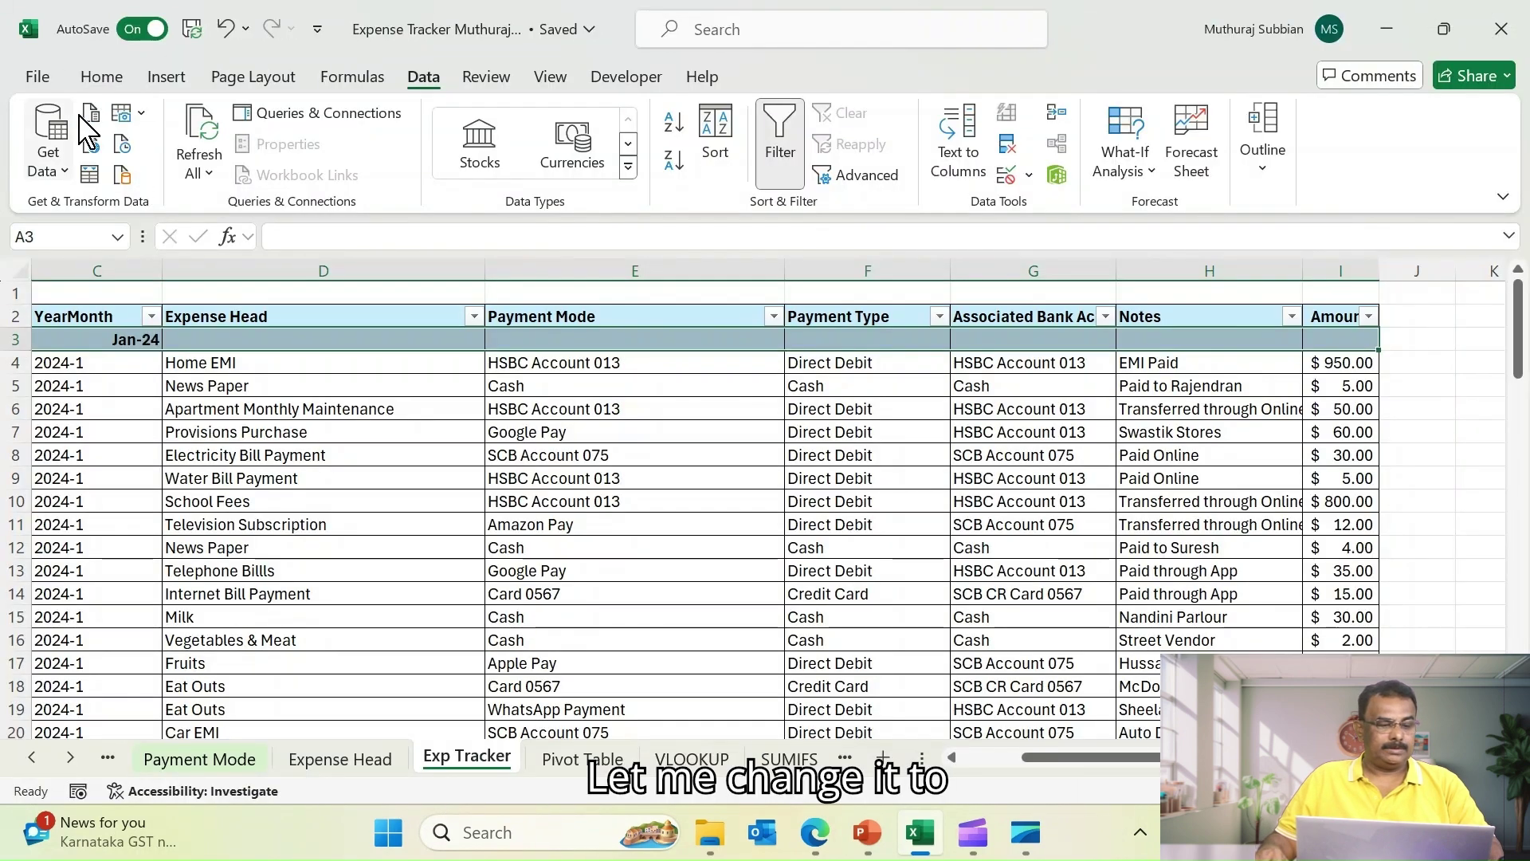
left_click(100, 78)
left_click(345, 160)
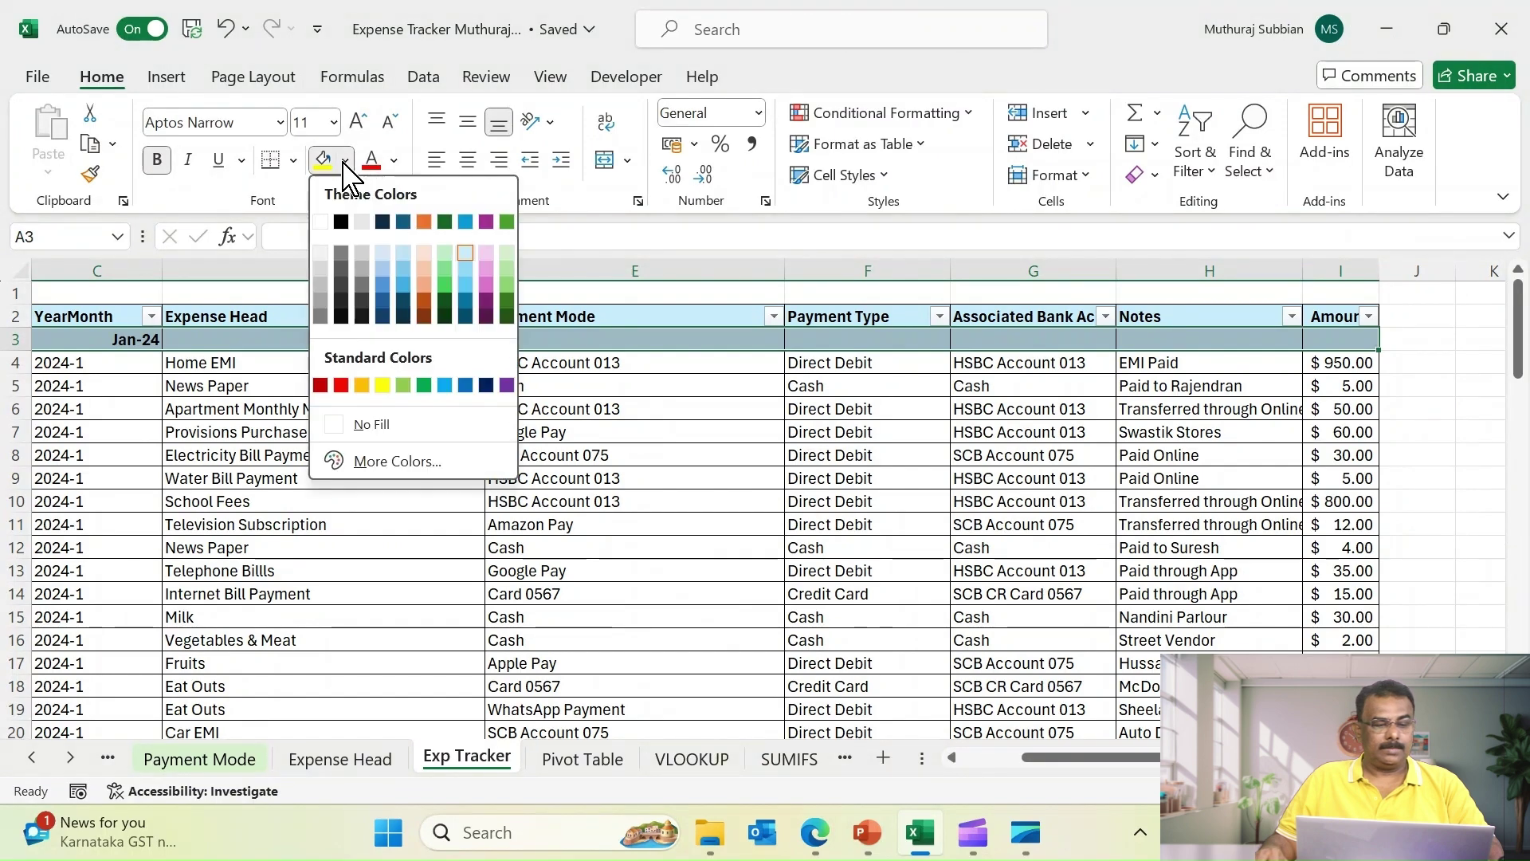
left_click(360, 424)
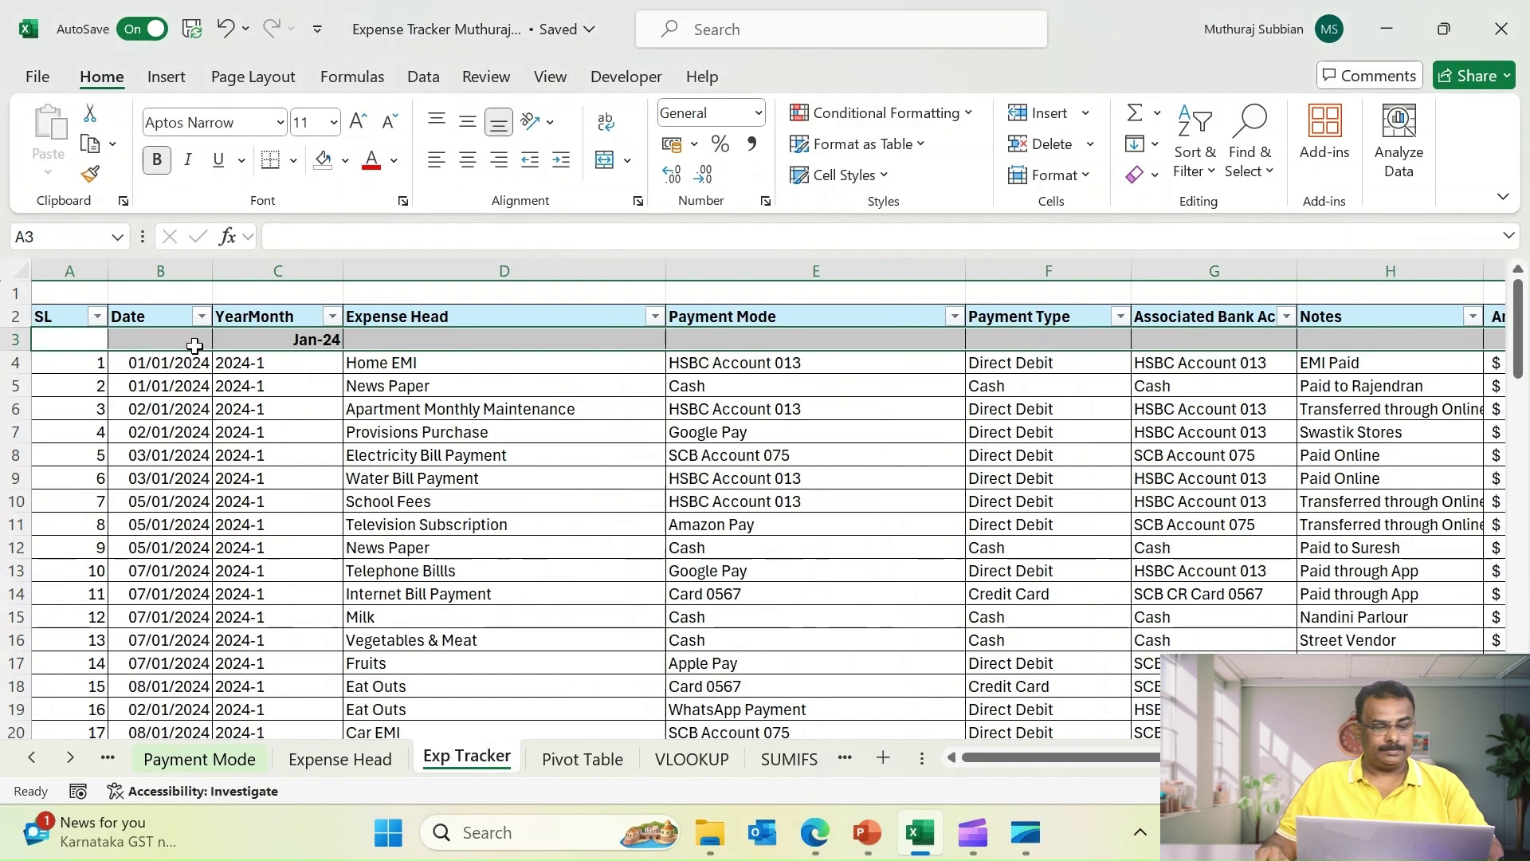
Insert a blank row above the first February expense record, at row 32
left_click(231, 364)
scroll(243, 478, "down", 8)
scroll(242, 486, "down", 1)
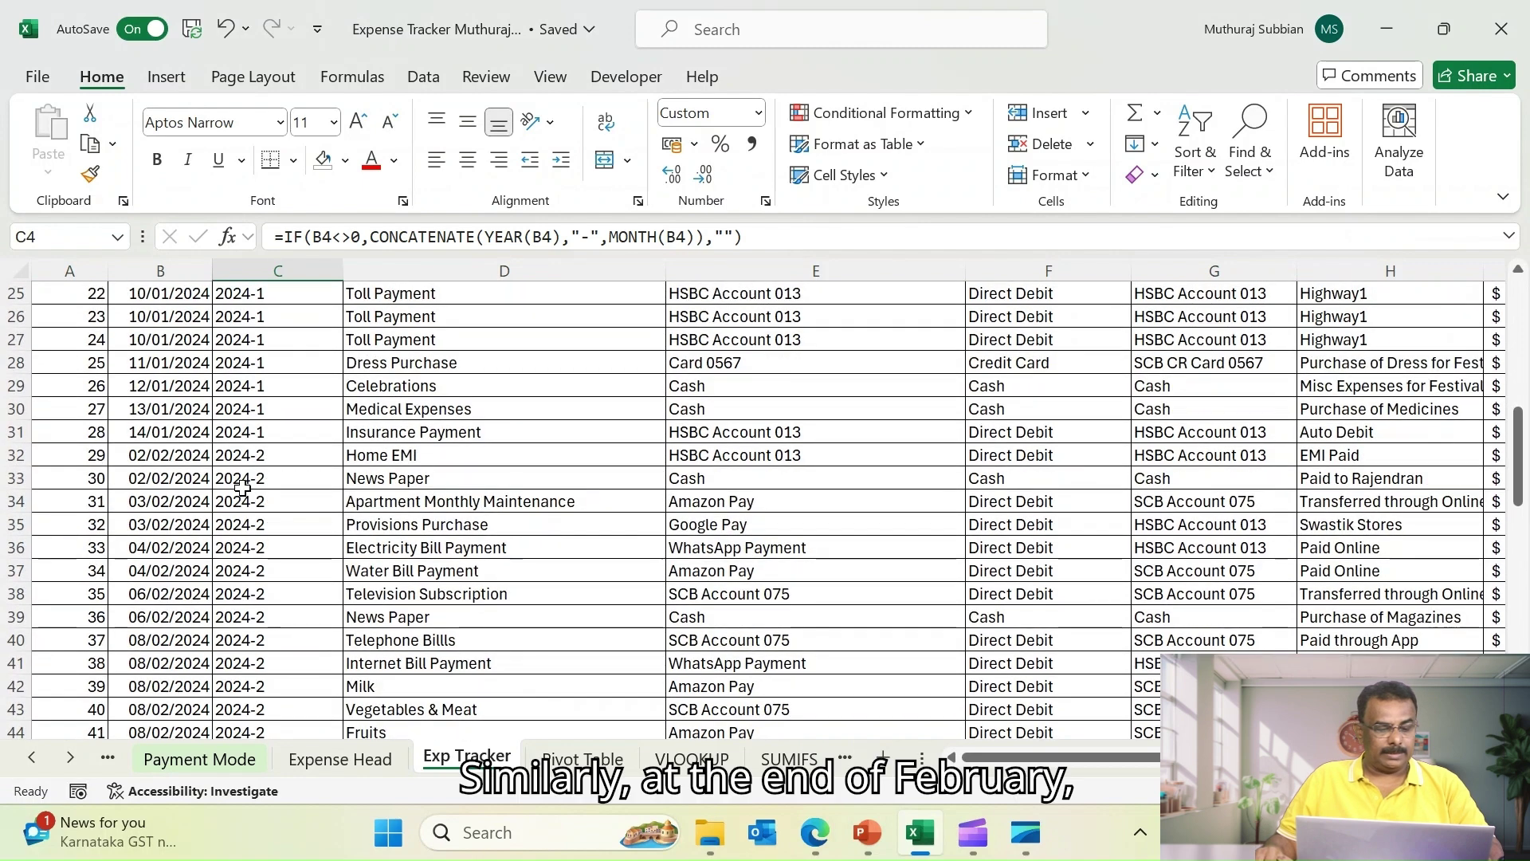
left_click(14, 456)
right_click(14, 456)
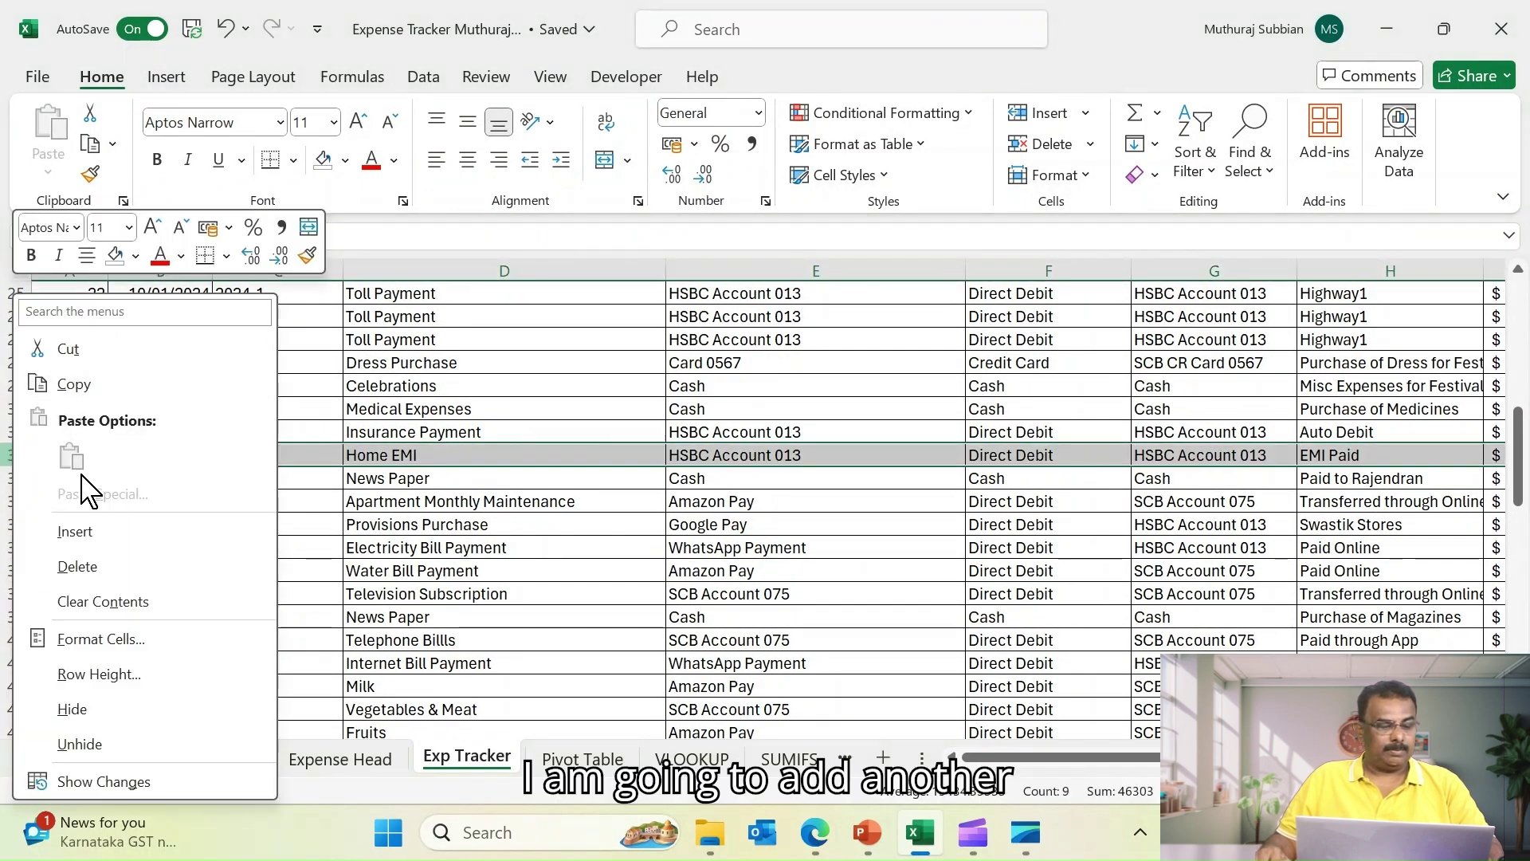
left_click(76, 532)
Enter Feb 2024 as the month label in the YearMonth cell of the blank row 32
left_click(256, 459)
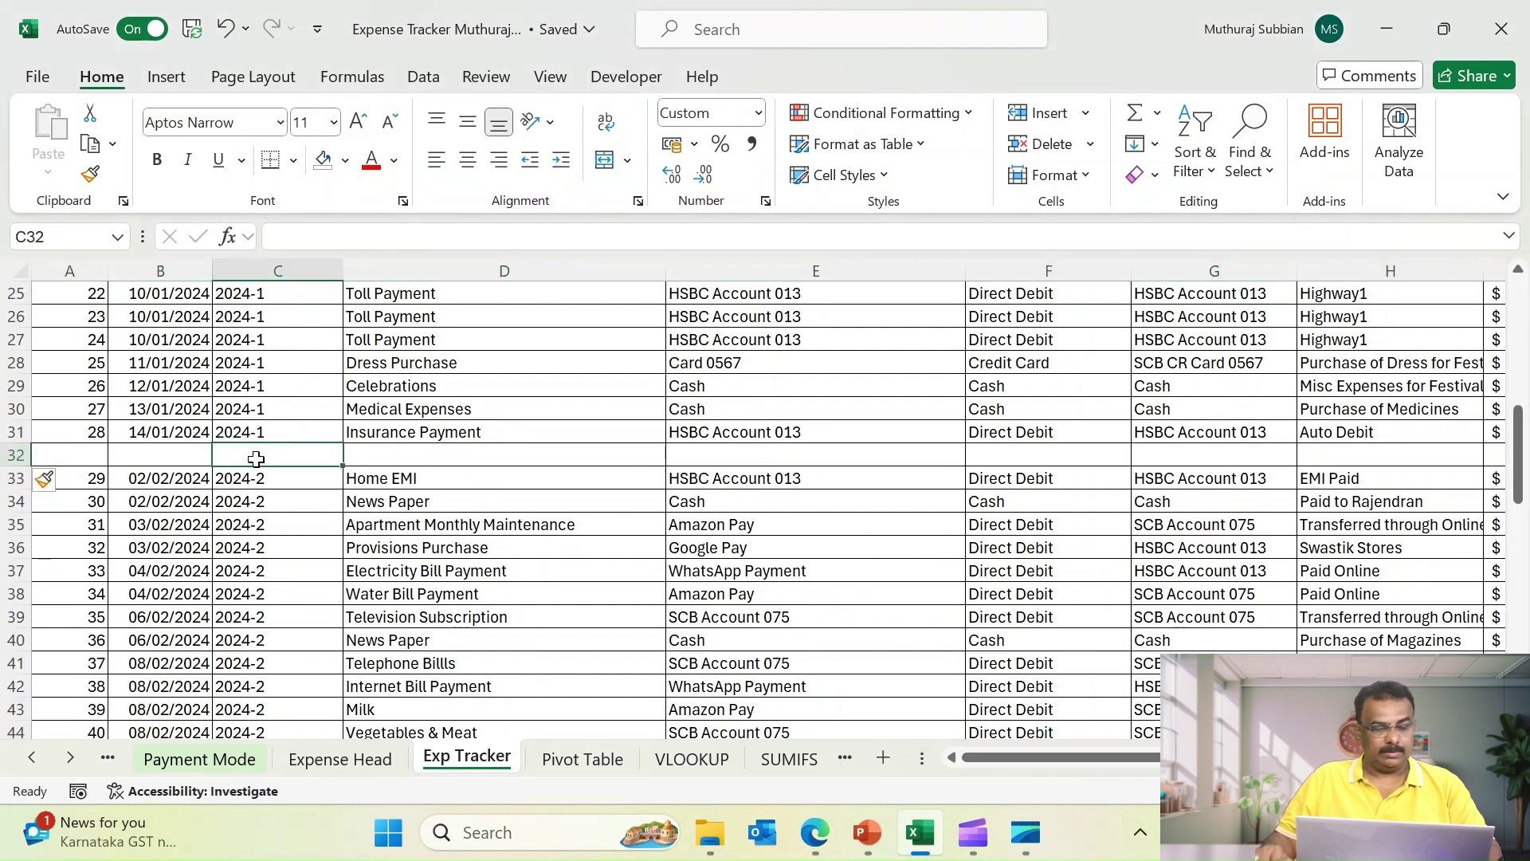
type("Fen")
key("BackSpace")
type("b 2024")
key("Return")
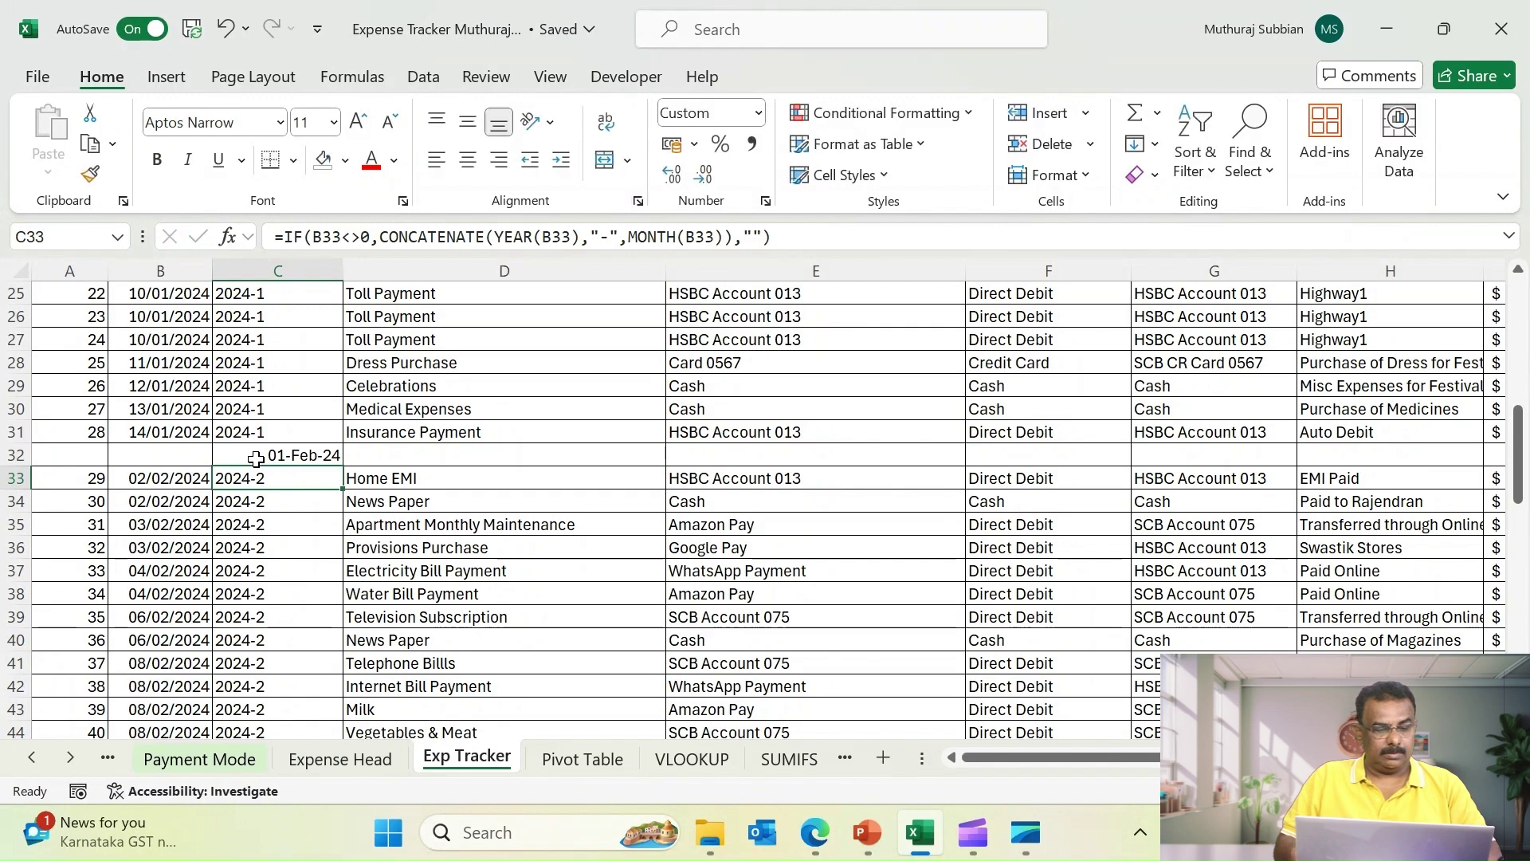
Copy the formatting of the January label in C3 onto the February label in C32
scroll(259, 462, "down", 1)
scroll(260, 466, "up", 3)
scroll(260, 466, "up", 6)
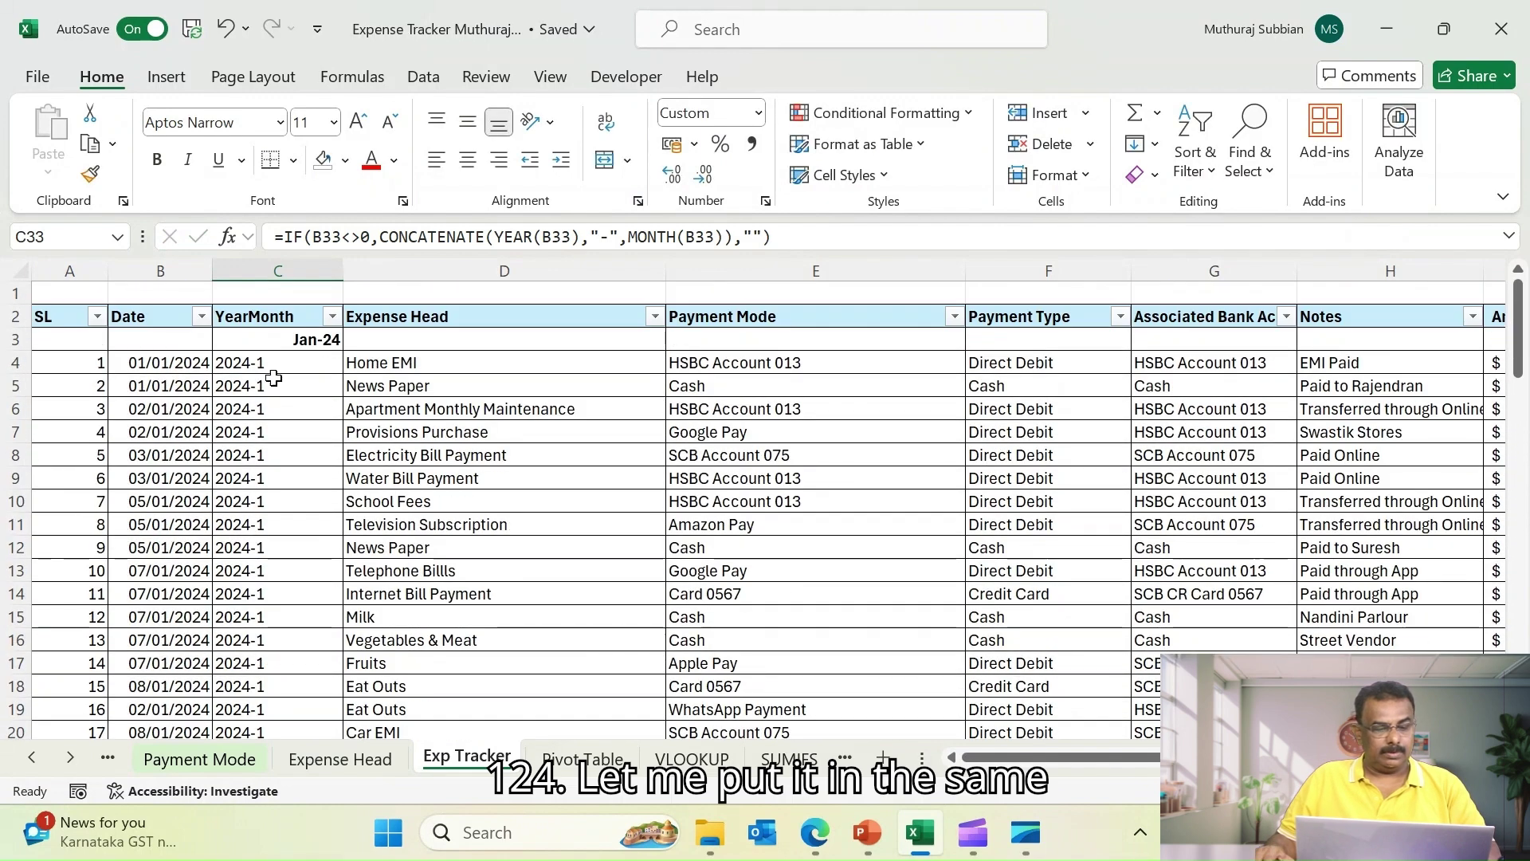
left_click(277, 338)
left_click(90, 174)
scroll(263, 518, "down", 4)
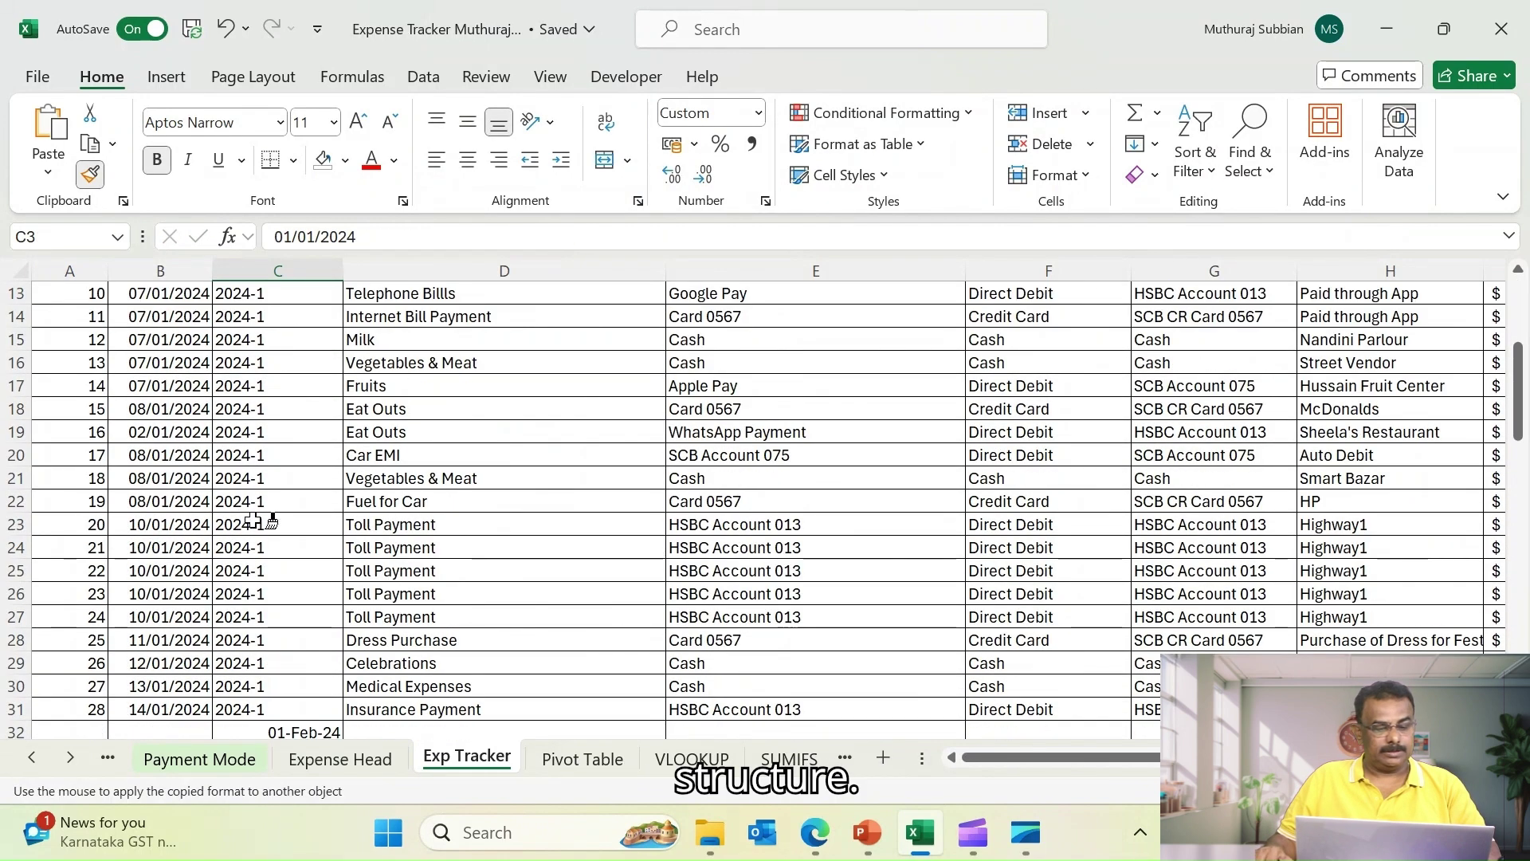
scroll(303, 614, "down", 2)
left_click(319, 594)
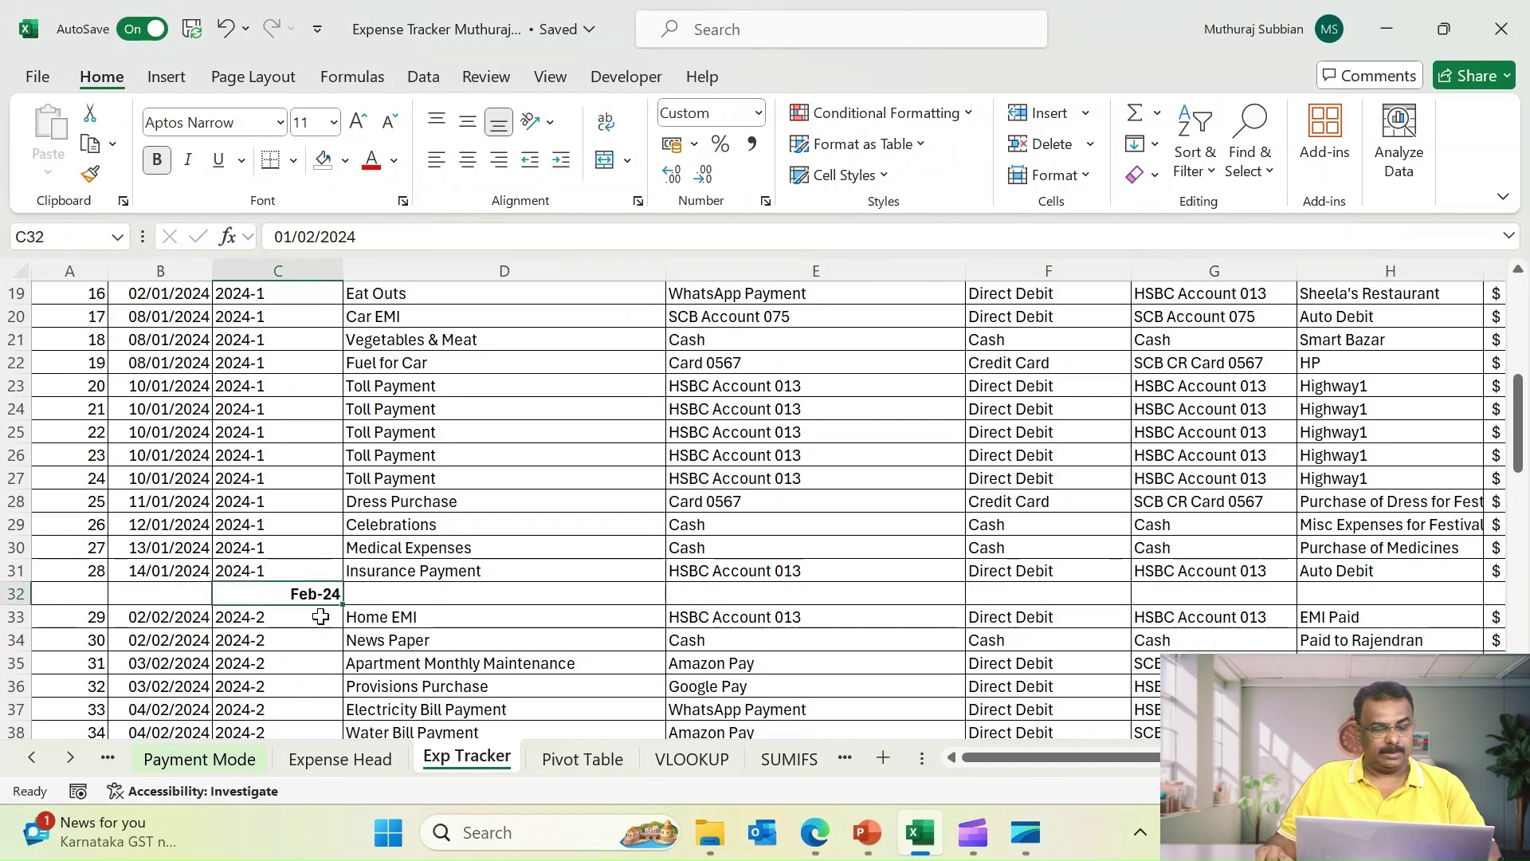
Group the January expense records in rows 4 to 31
scroll(320, 609, "down", 2)
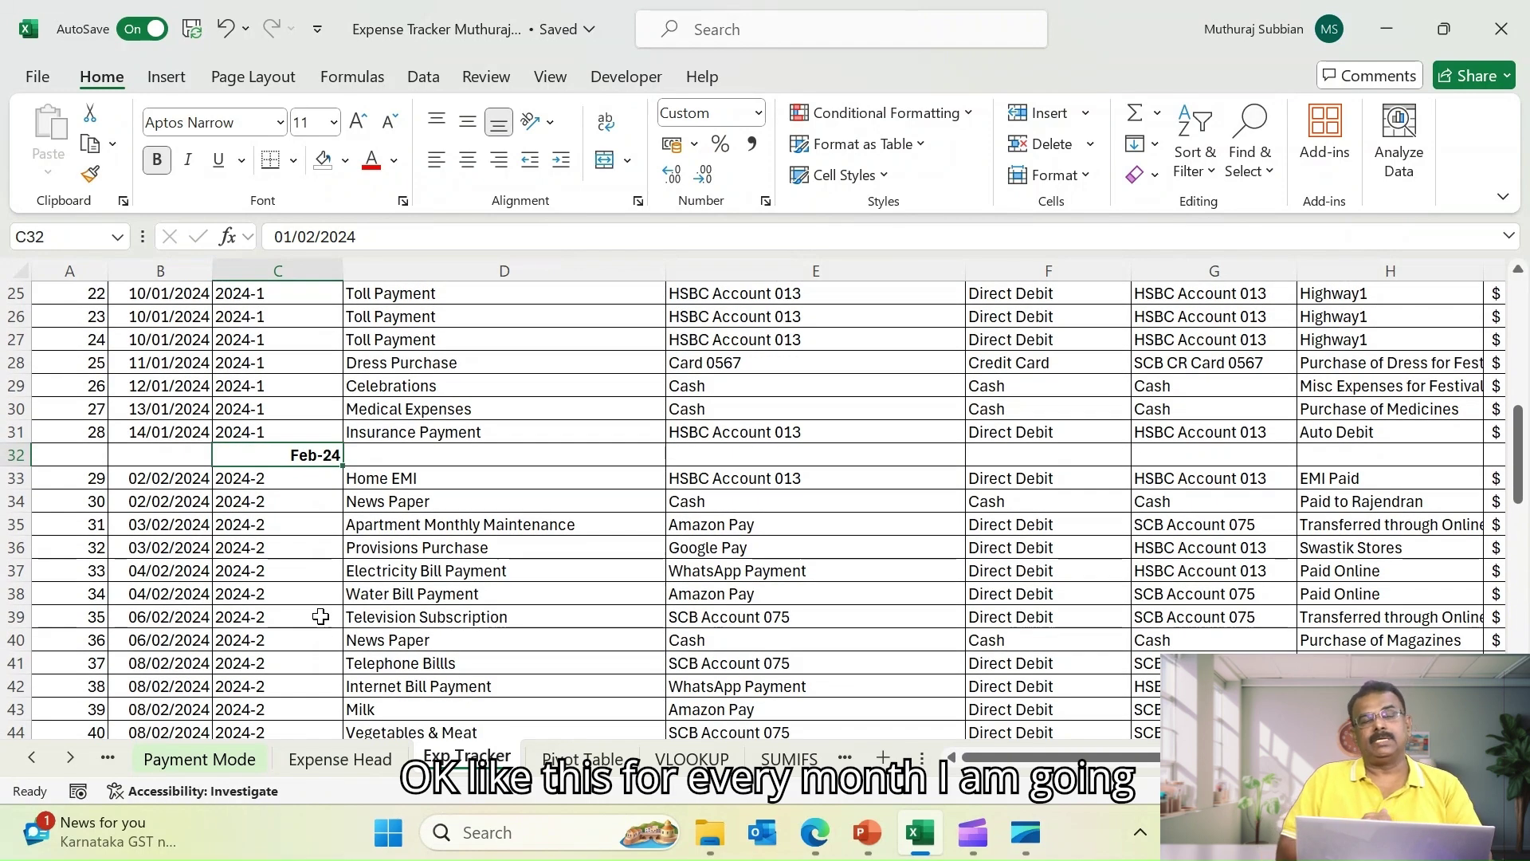
scroll(320, 618, "up", 8)
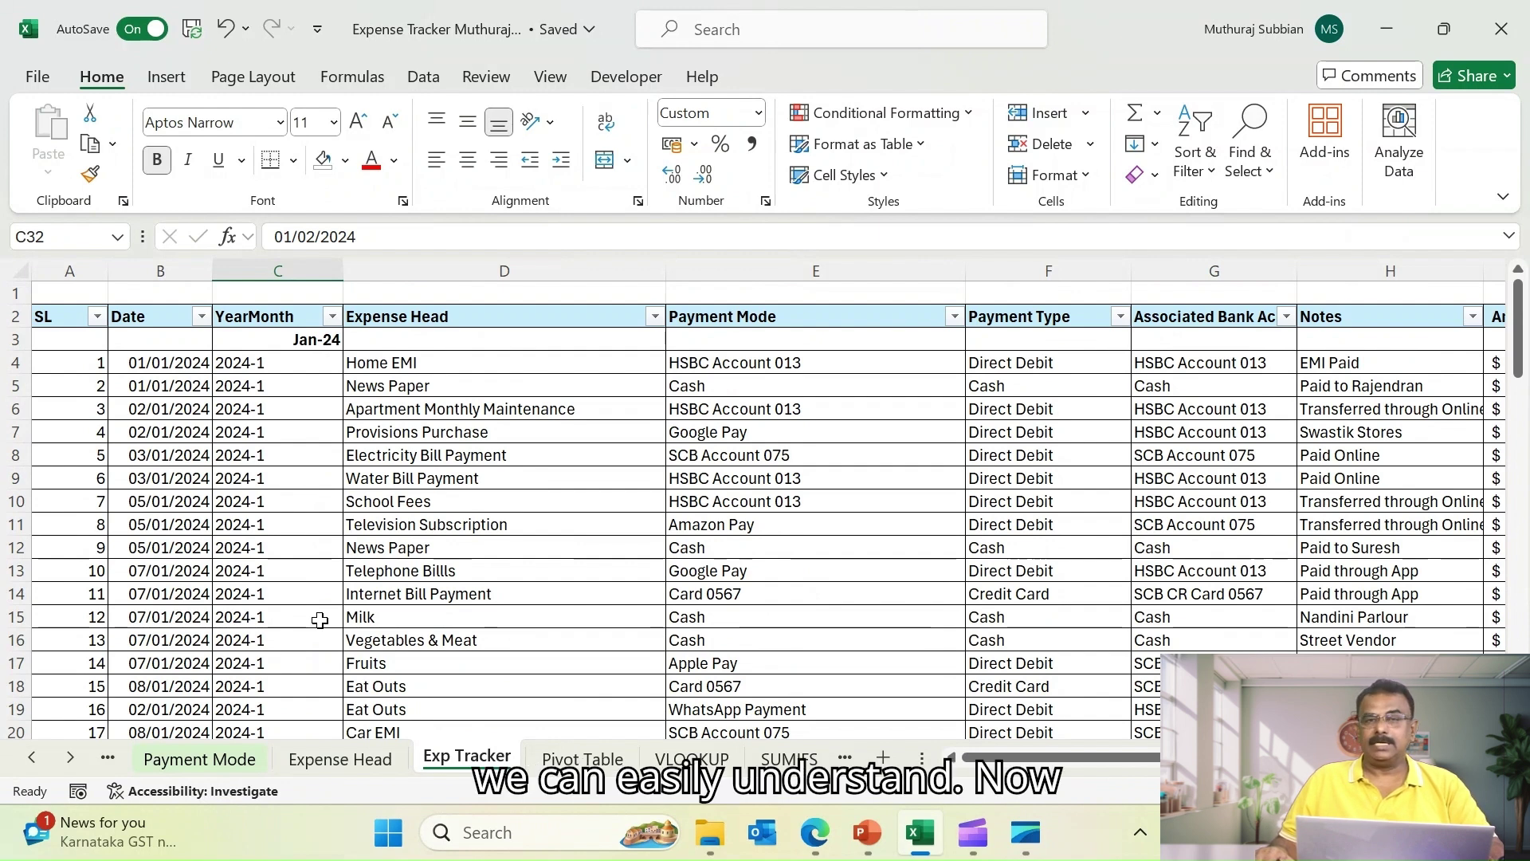
left_click(15, 363)
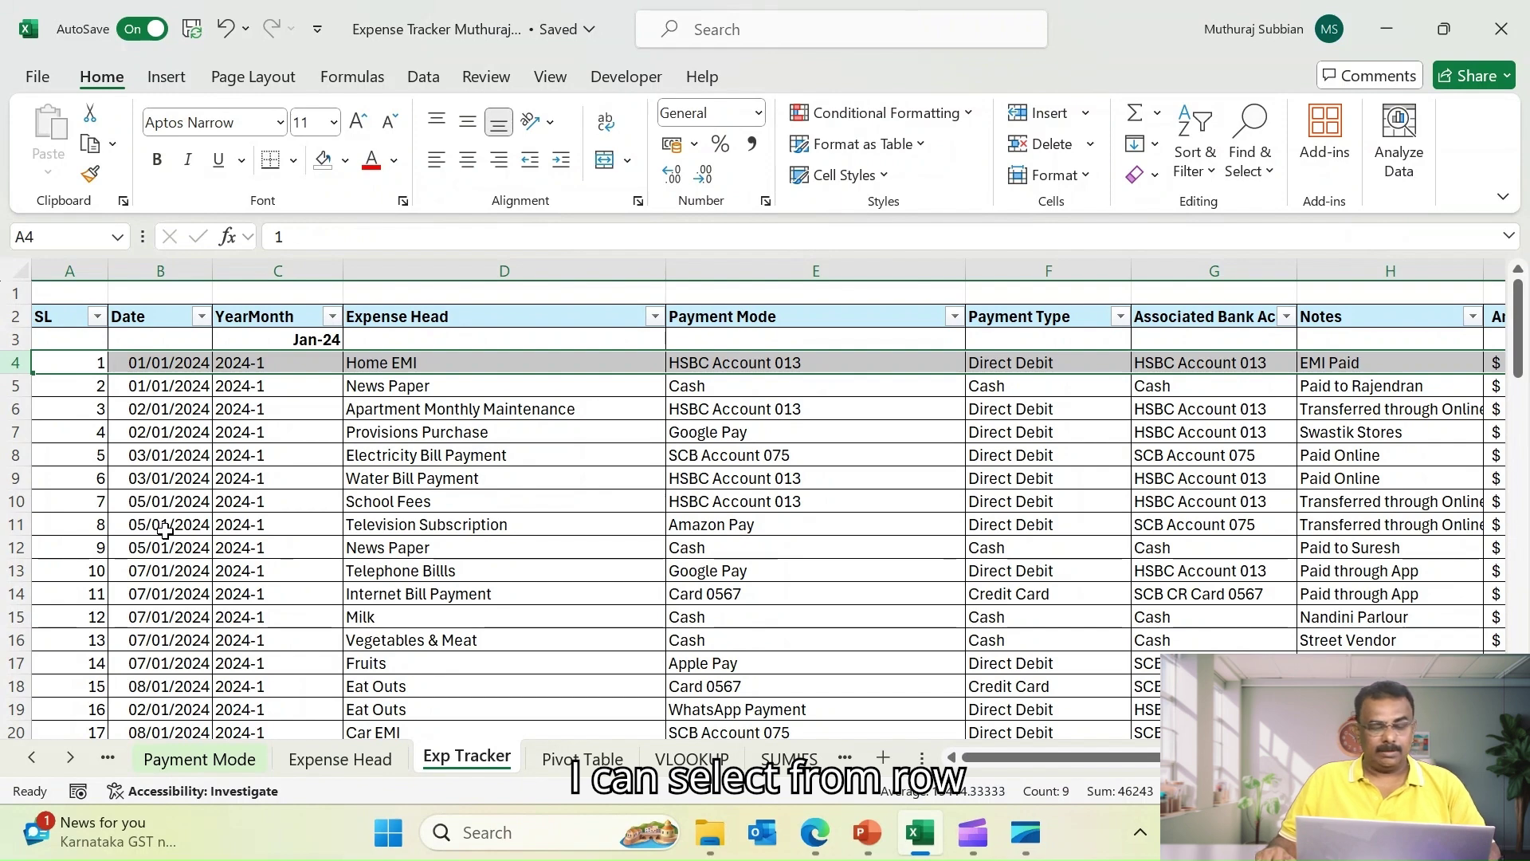
scroll(165, 531, "down", 4)
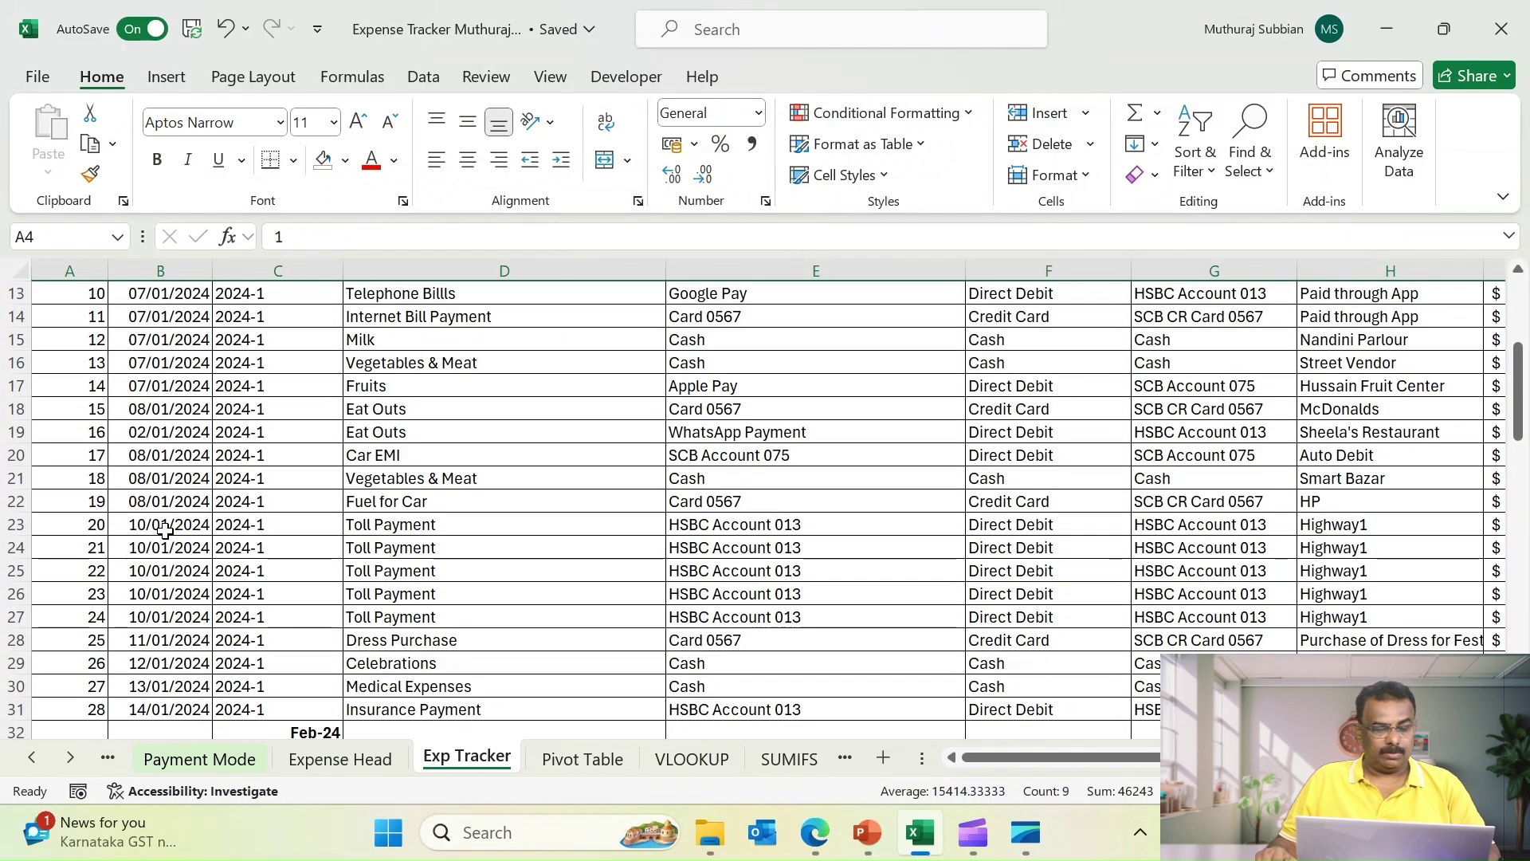
scroll(165, 532, "down", 2)
left_click(16, 571, "shift")
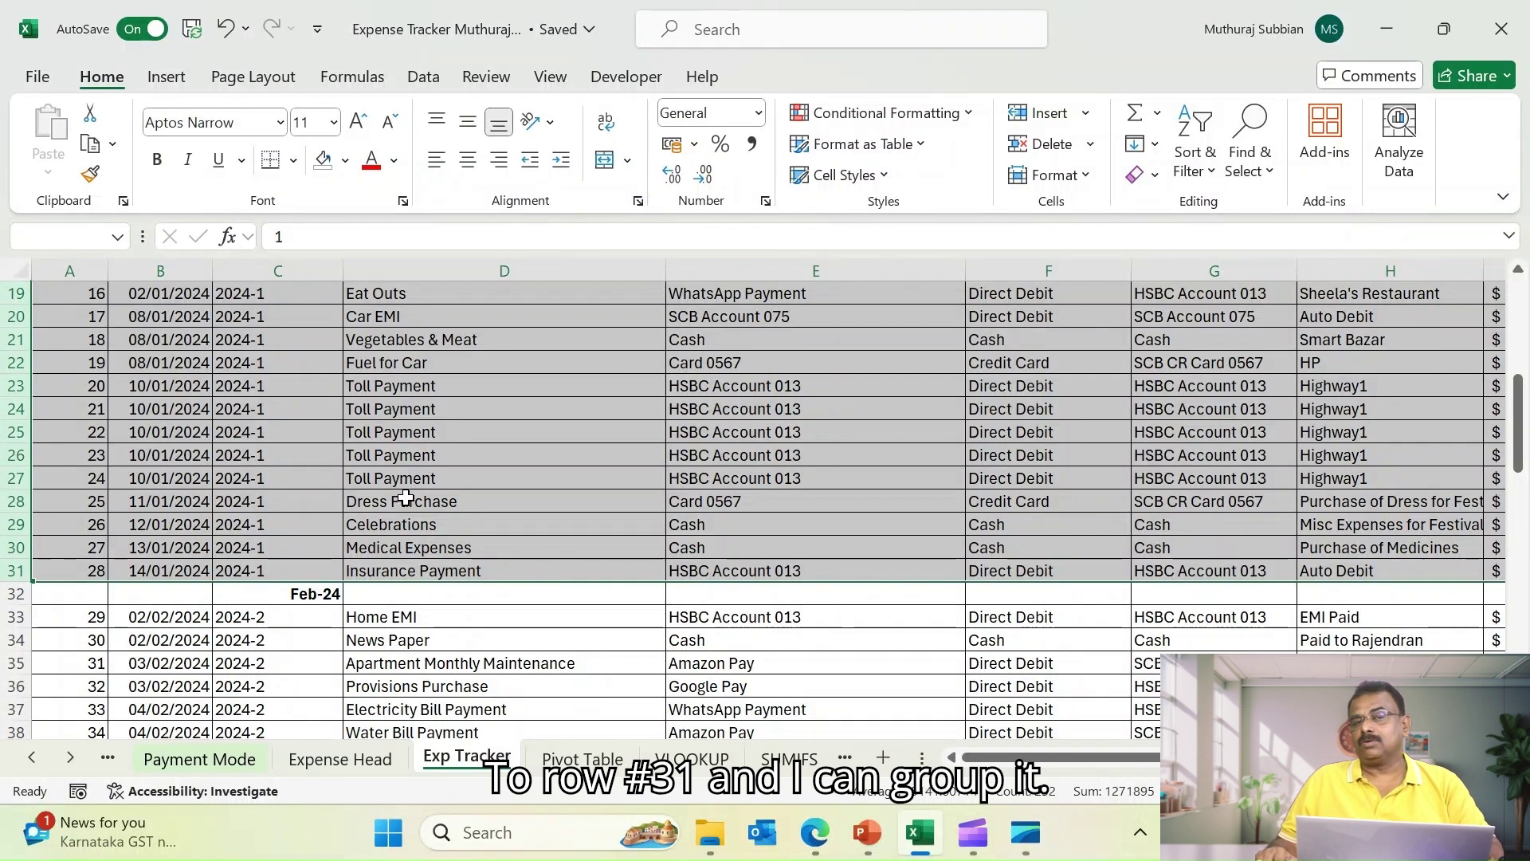
left_click(425, 78)
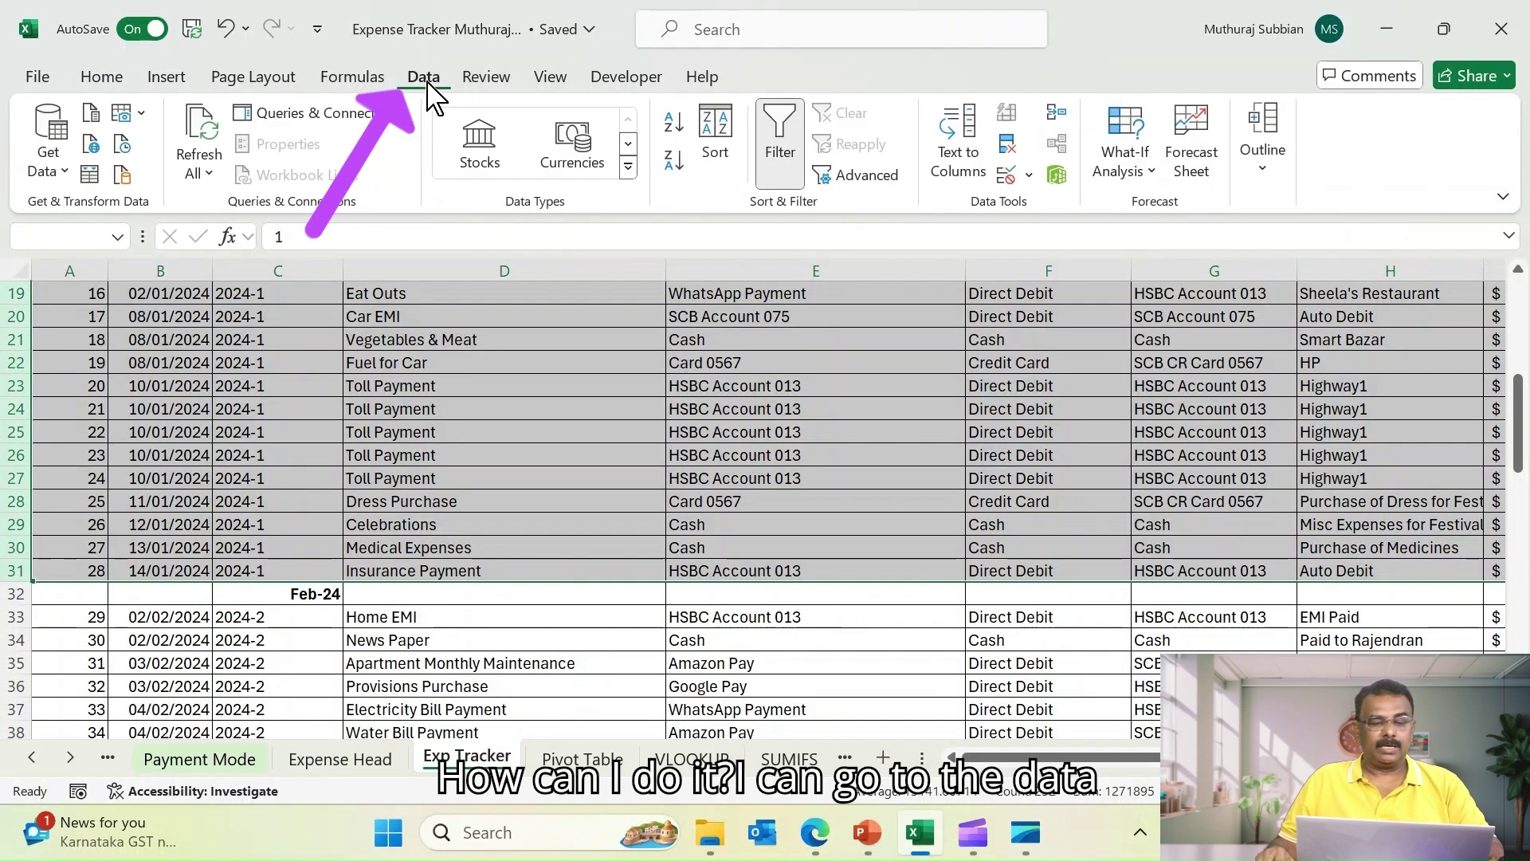
left_click(1263, 171)
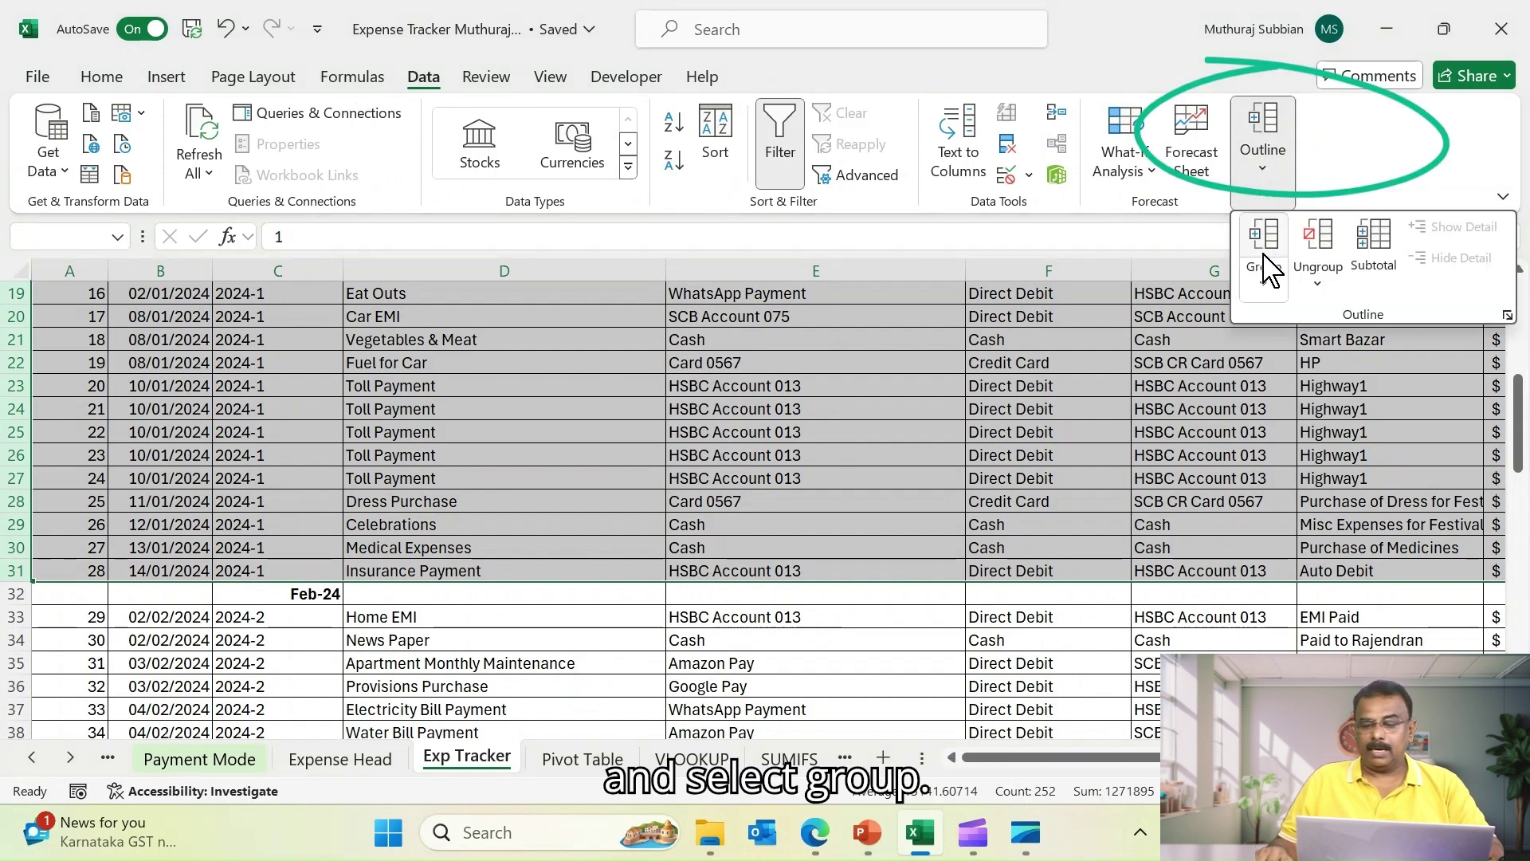
left_click(1264, 255)
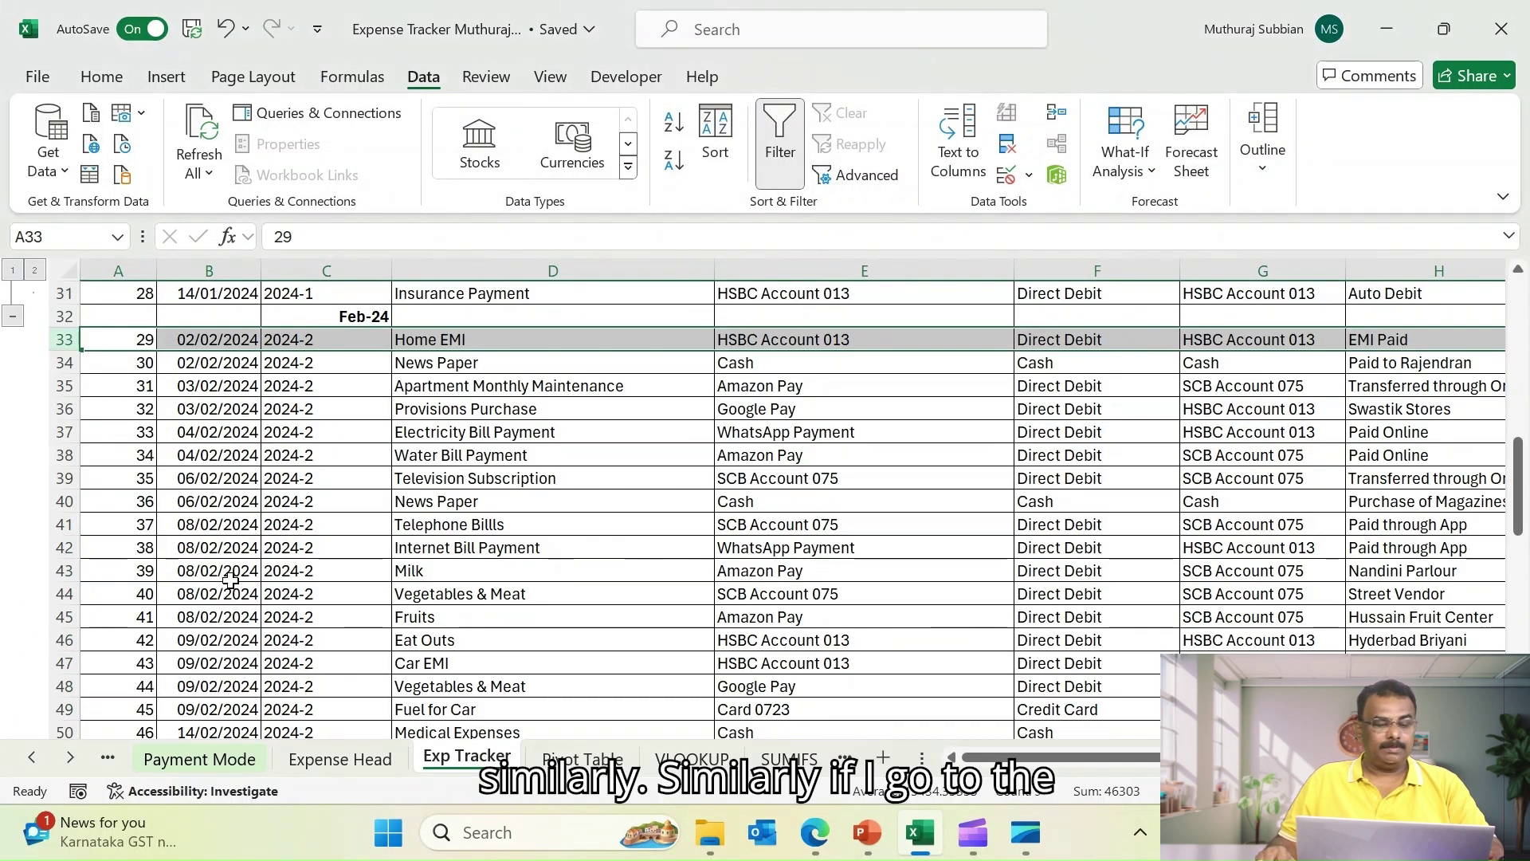
Insert a blank row above the first March expense record, at row 54, and enter Mar-24 as its YearMonth label
scroll(231, 580, "down", 4)
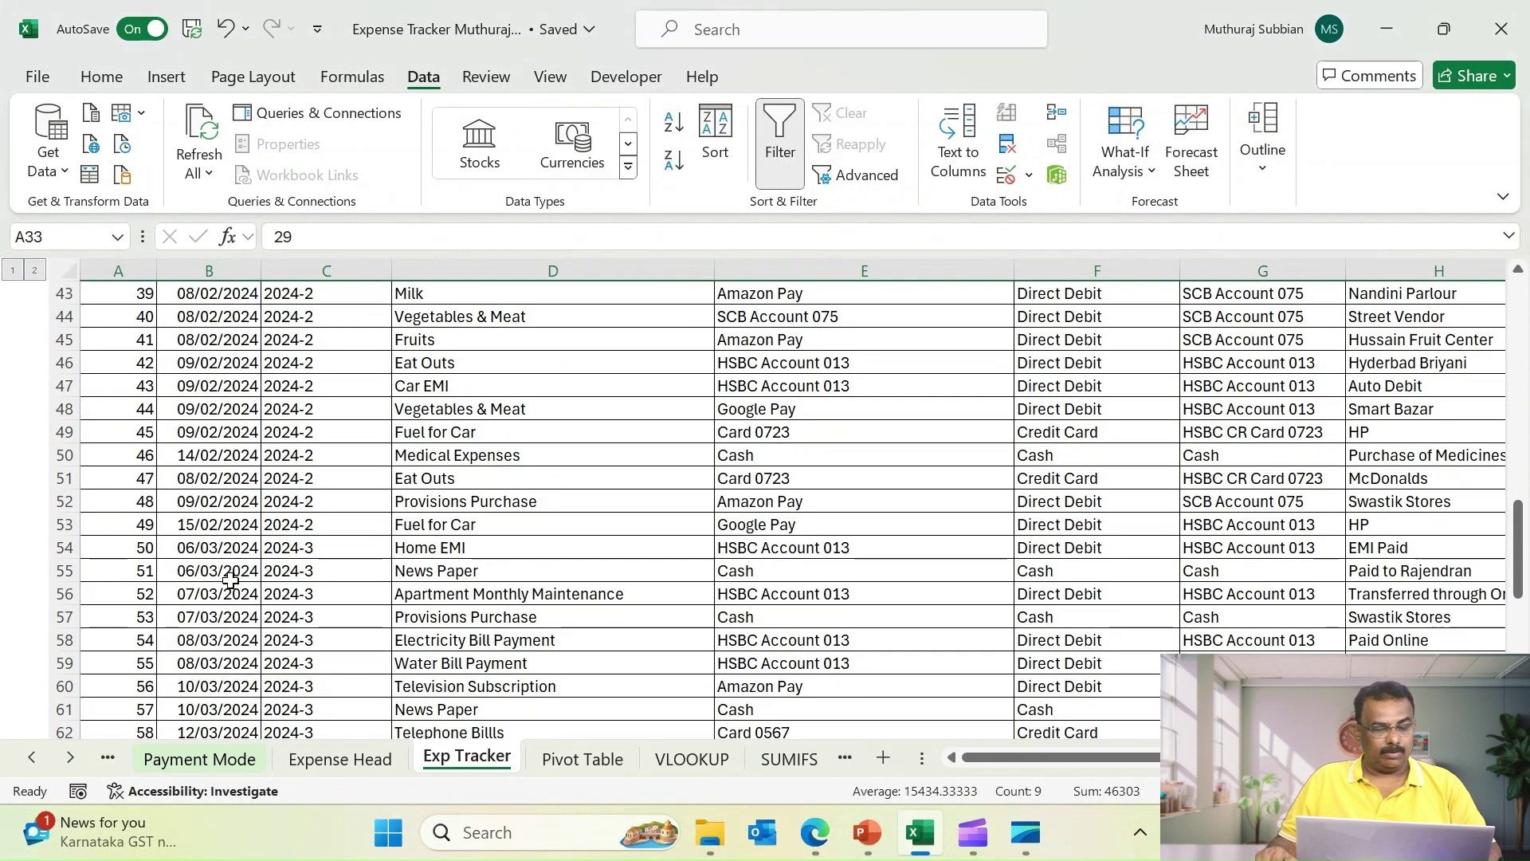
scroll(230, 580, "down", 2)
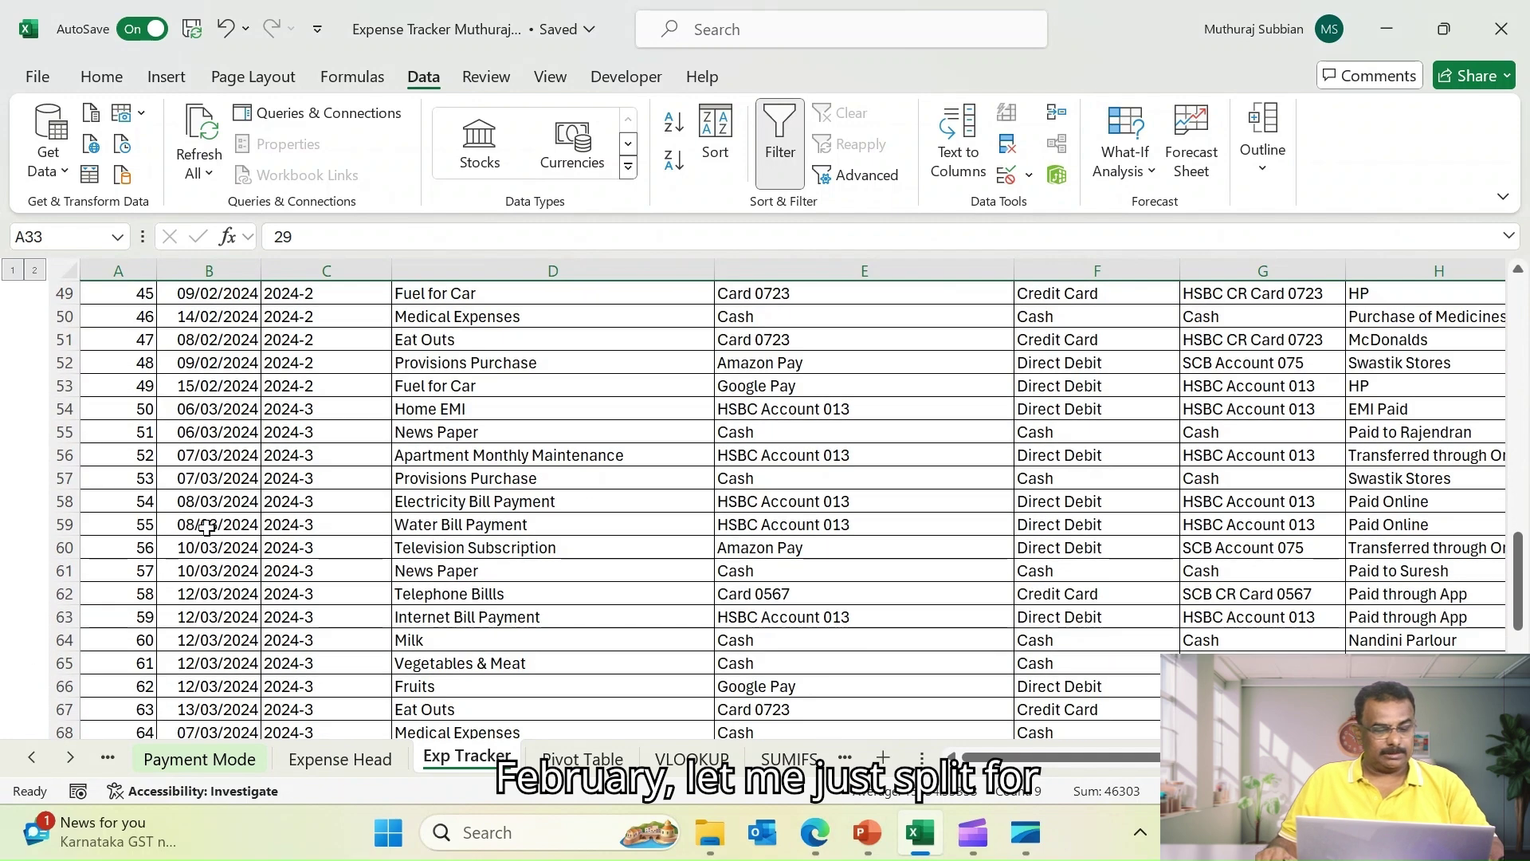
right_click(64, 409)
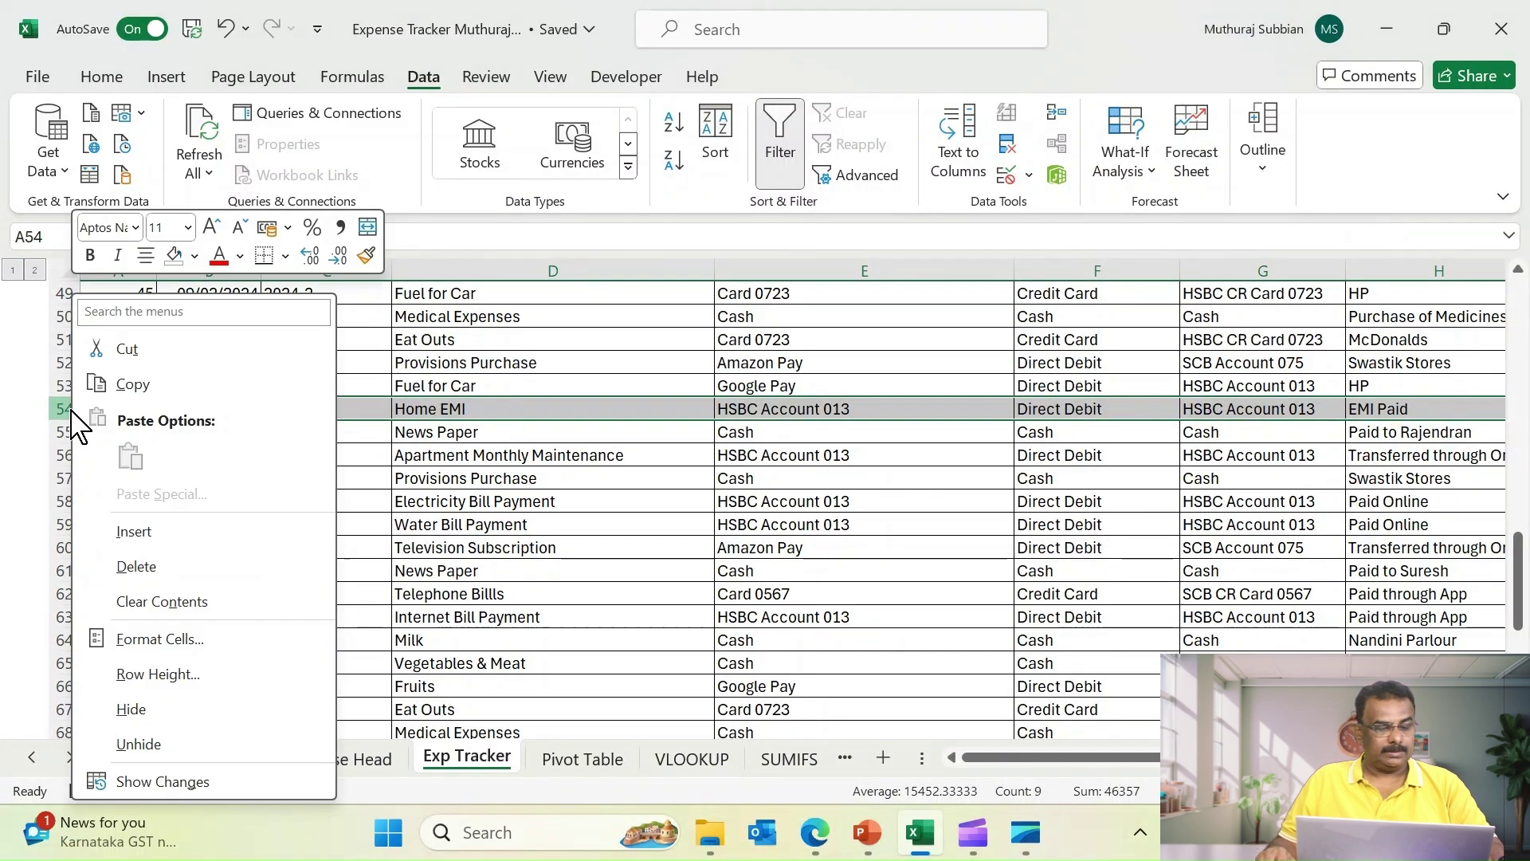
left_click(133, 526)
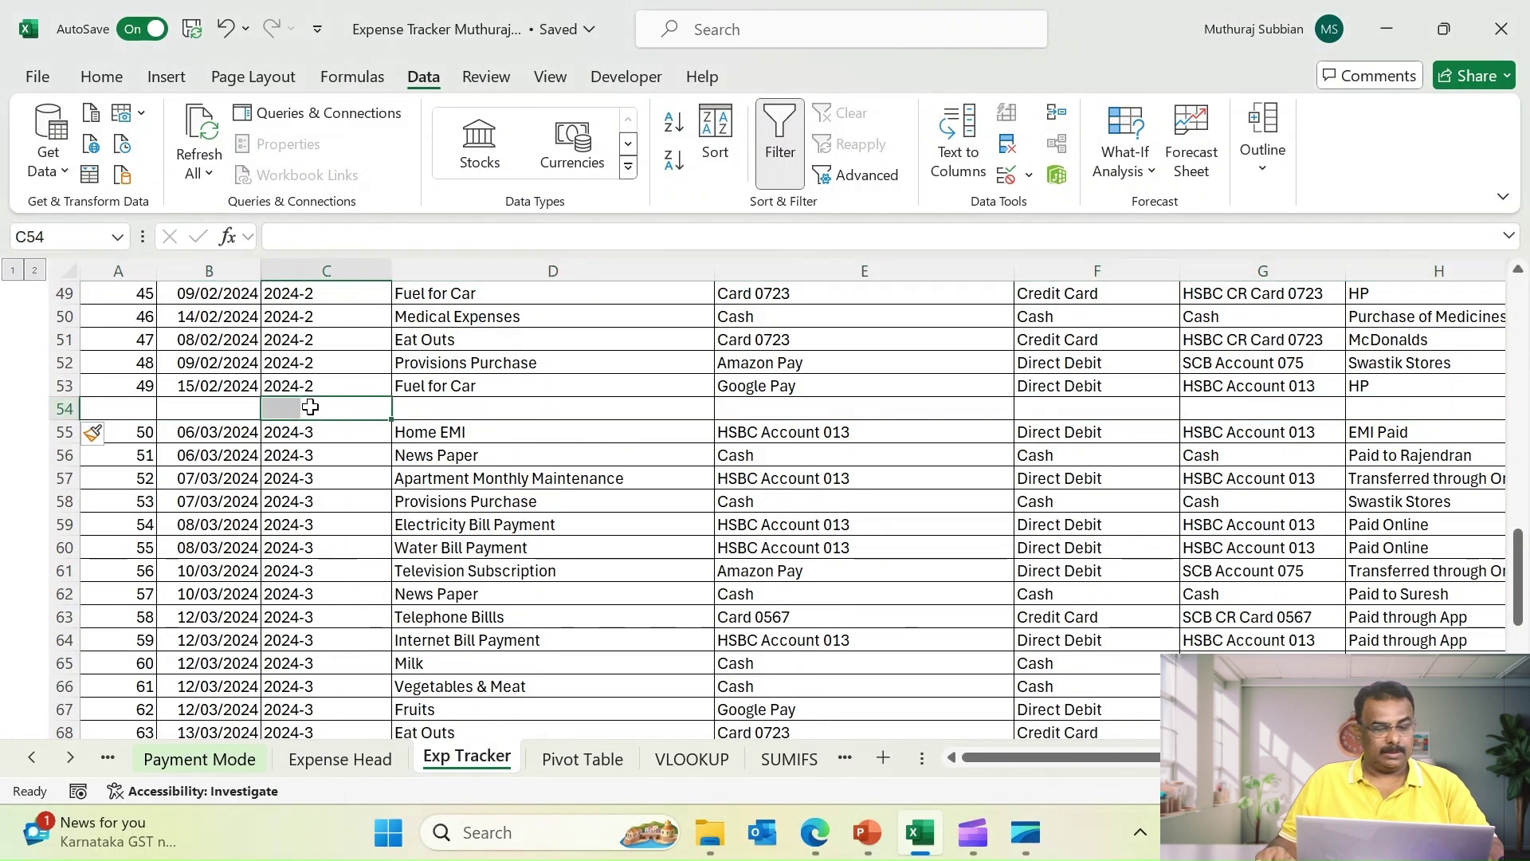
type("Mar-24")
key("Return")
left_click(356, 406)
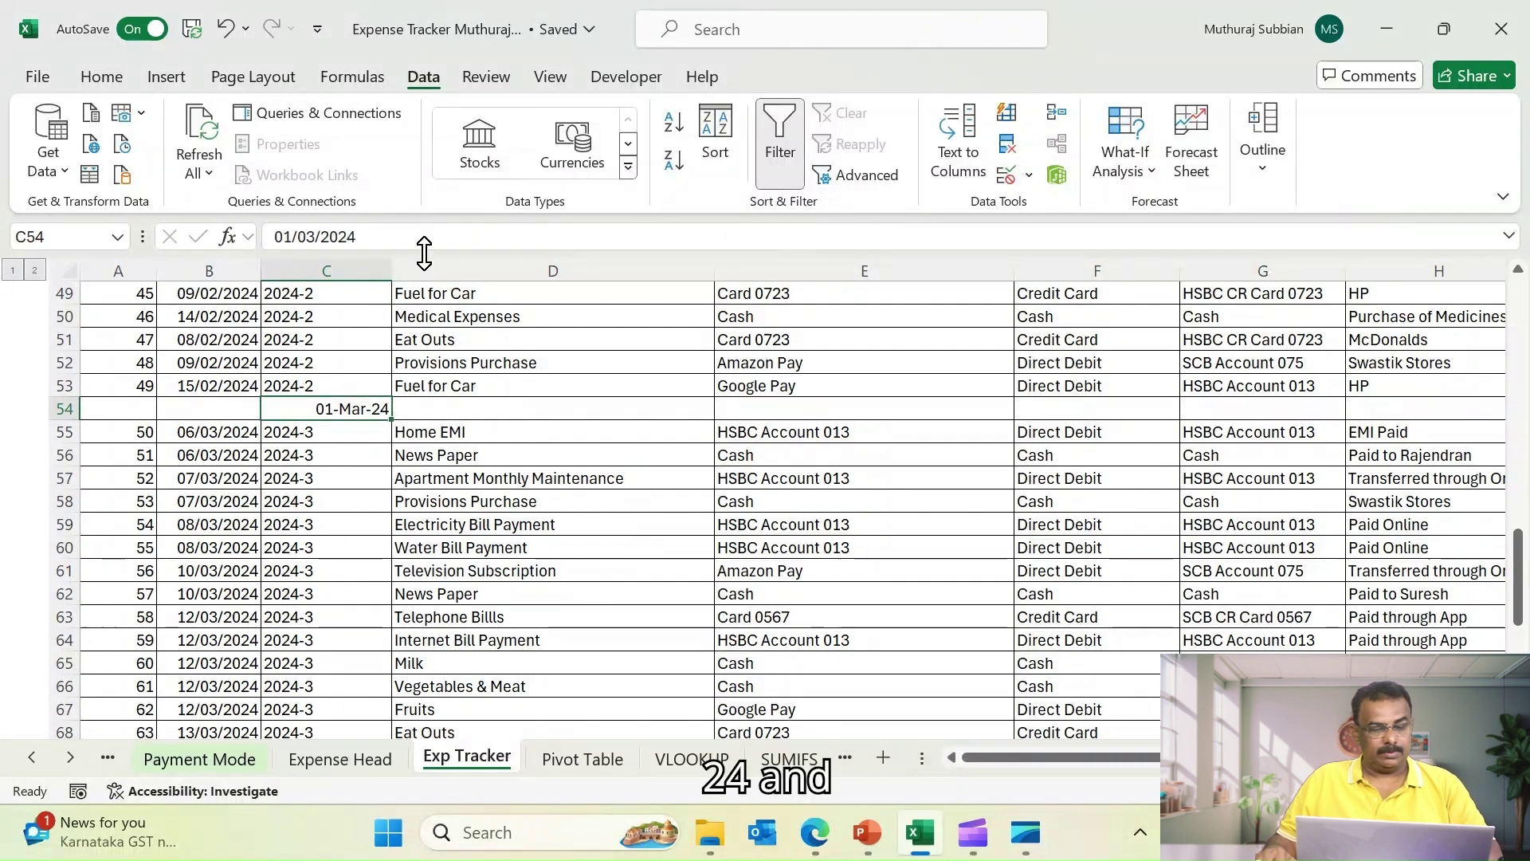
Copy the formatting of the February label in C32 onto the March label in C54
scroll(320, 325, "up", 6)
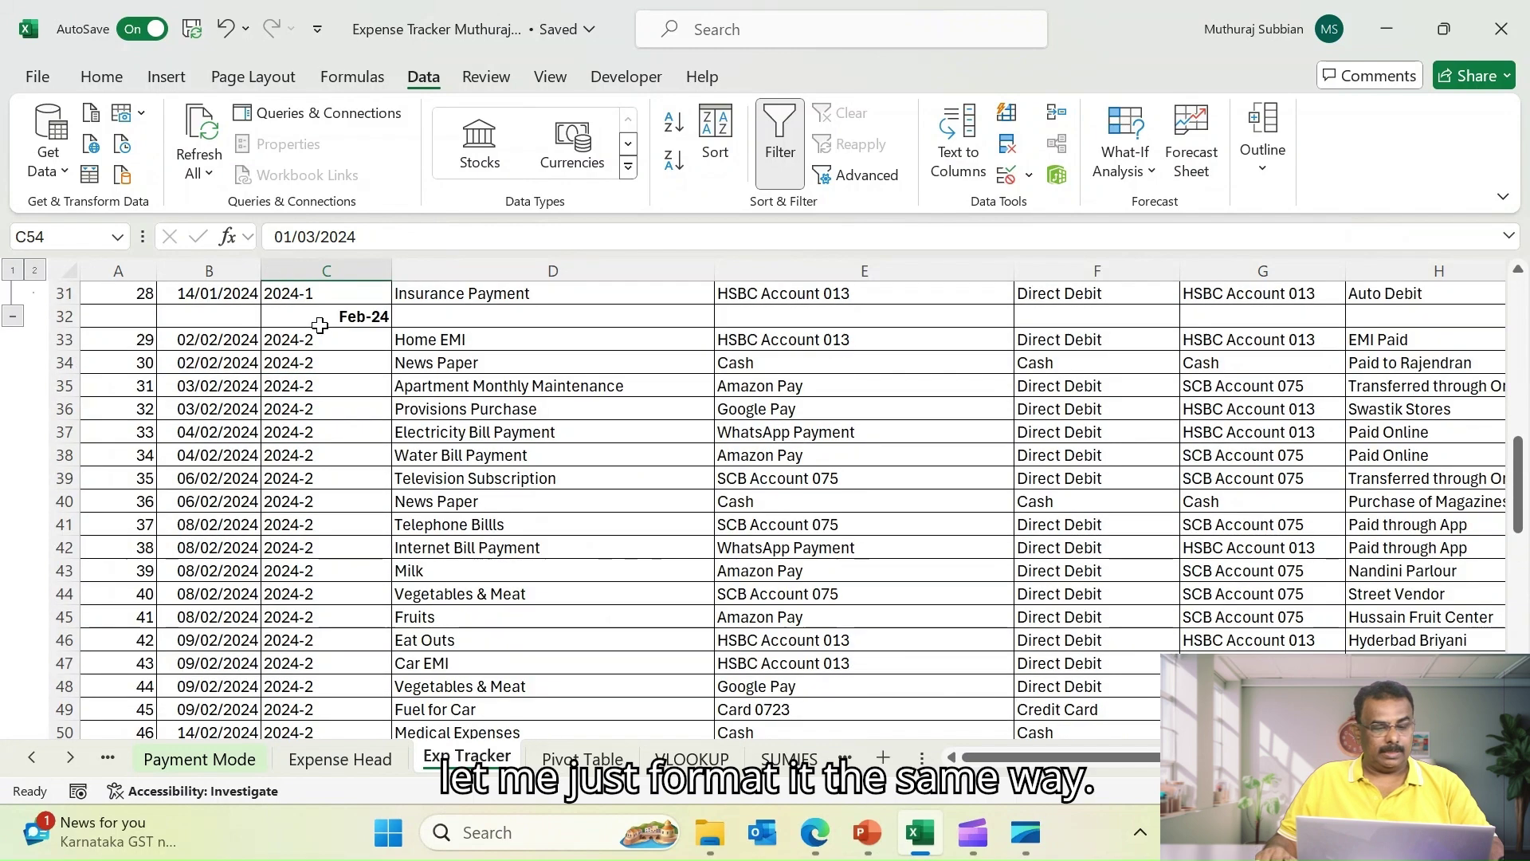
left_click(320, 311)
left_click(102, 76)
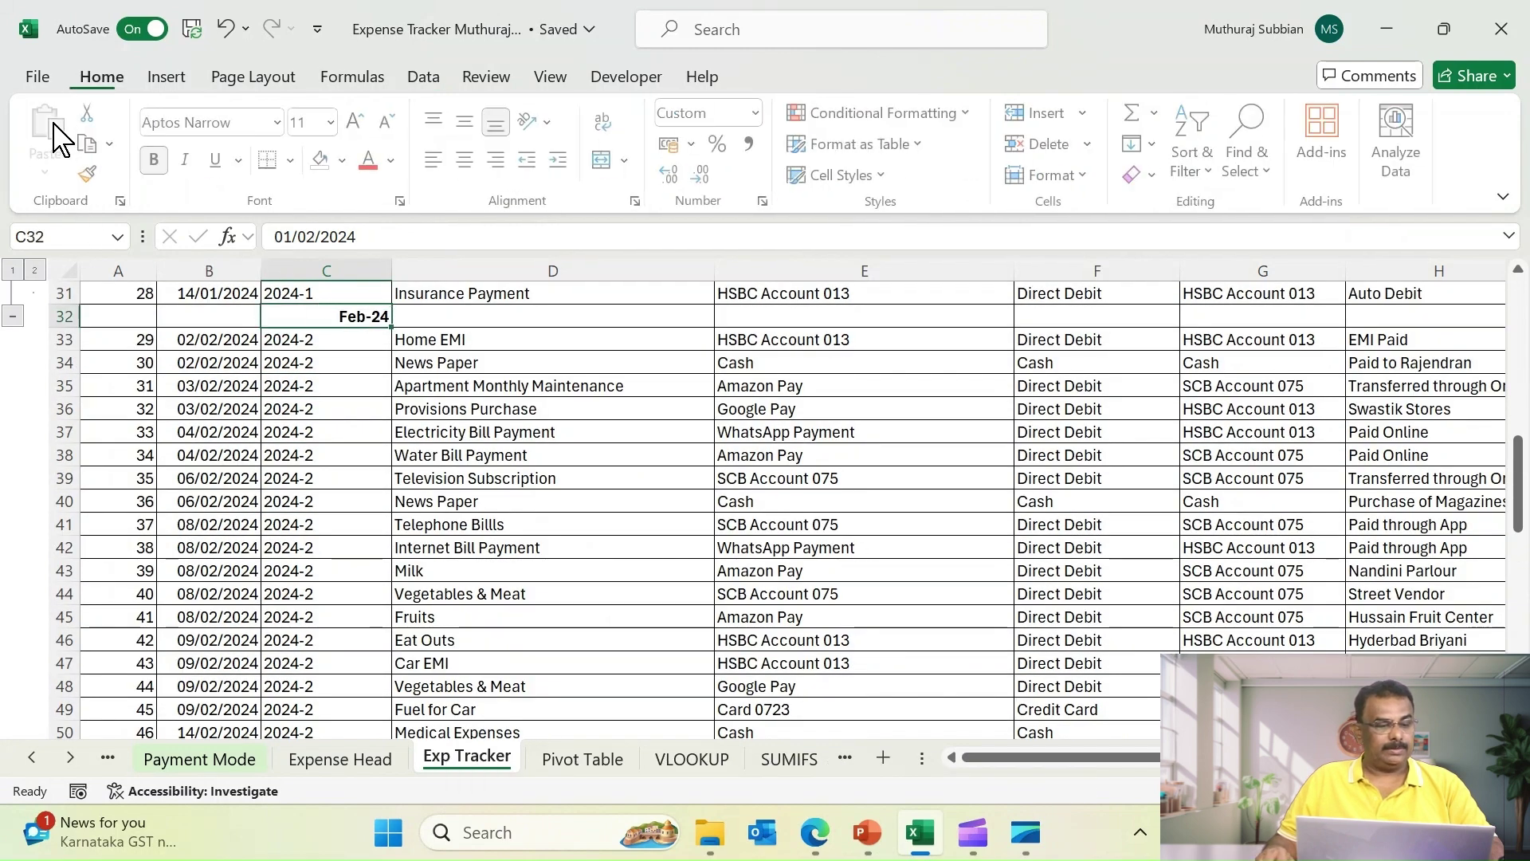
left_click(92, 177)
scroll(319, 470, "down", 2)
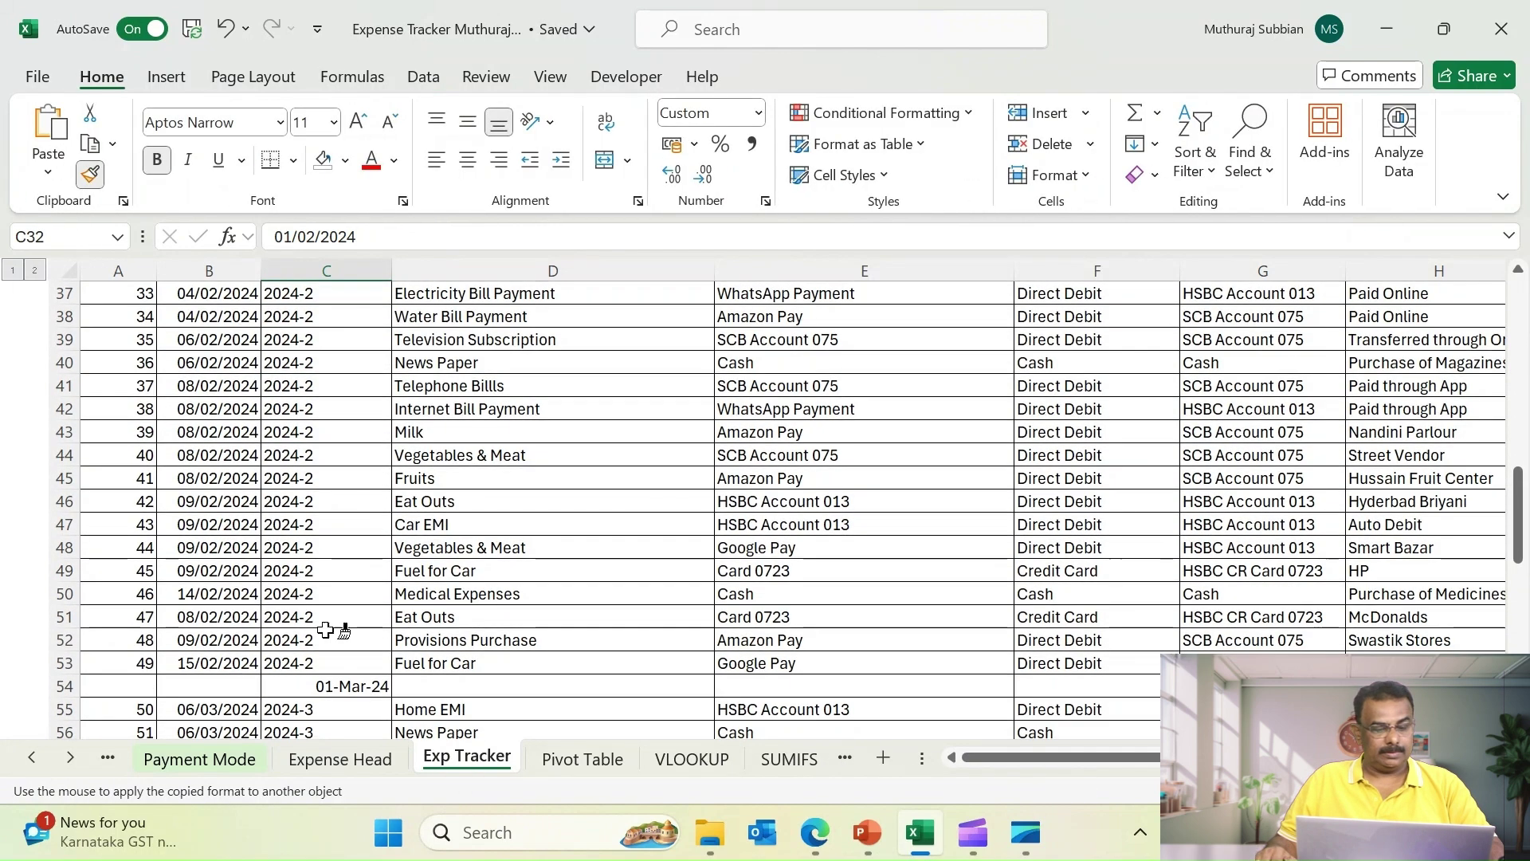
left_click(341, 686)
Group the February expense records in rows 33 to 53
scroll(402, 630, "up", 10)
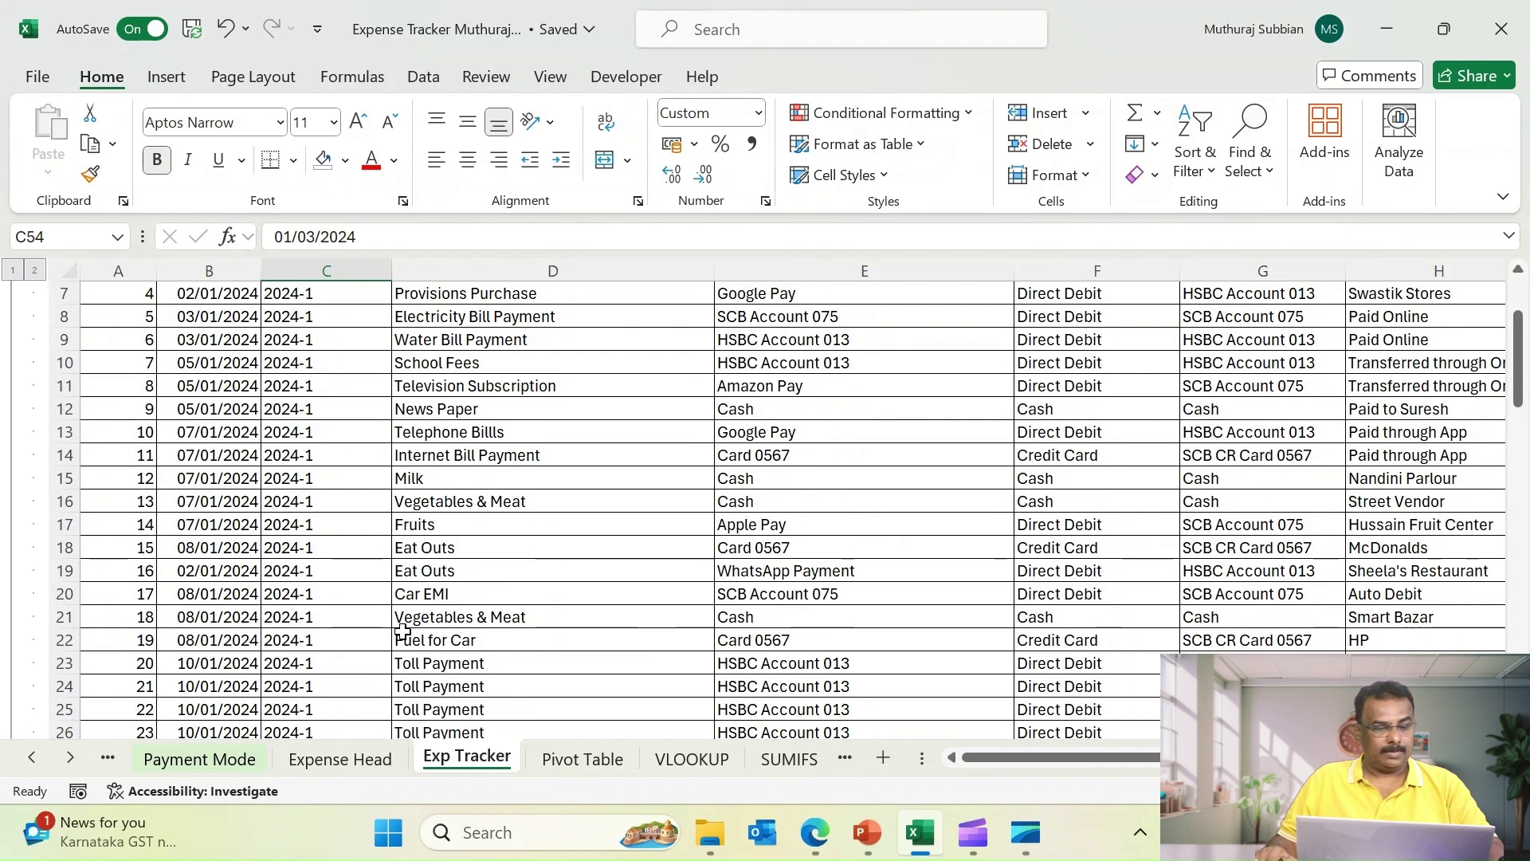
scroll(403, 630, "up", 2)
scroll(404, 632, "down", 8)
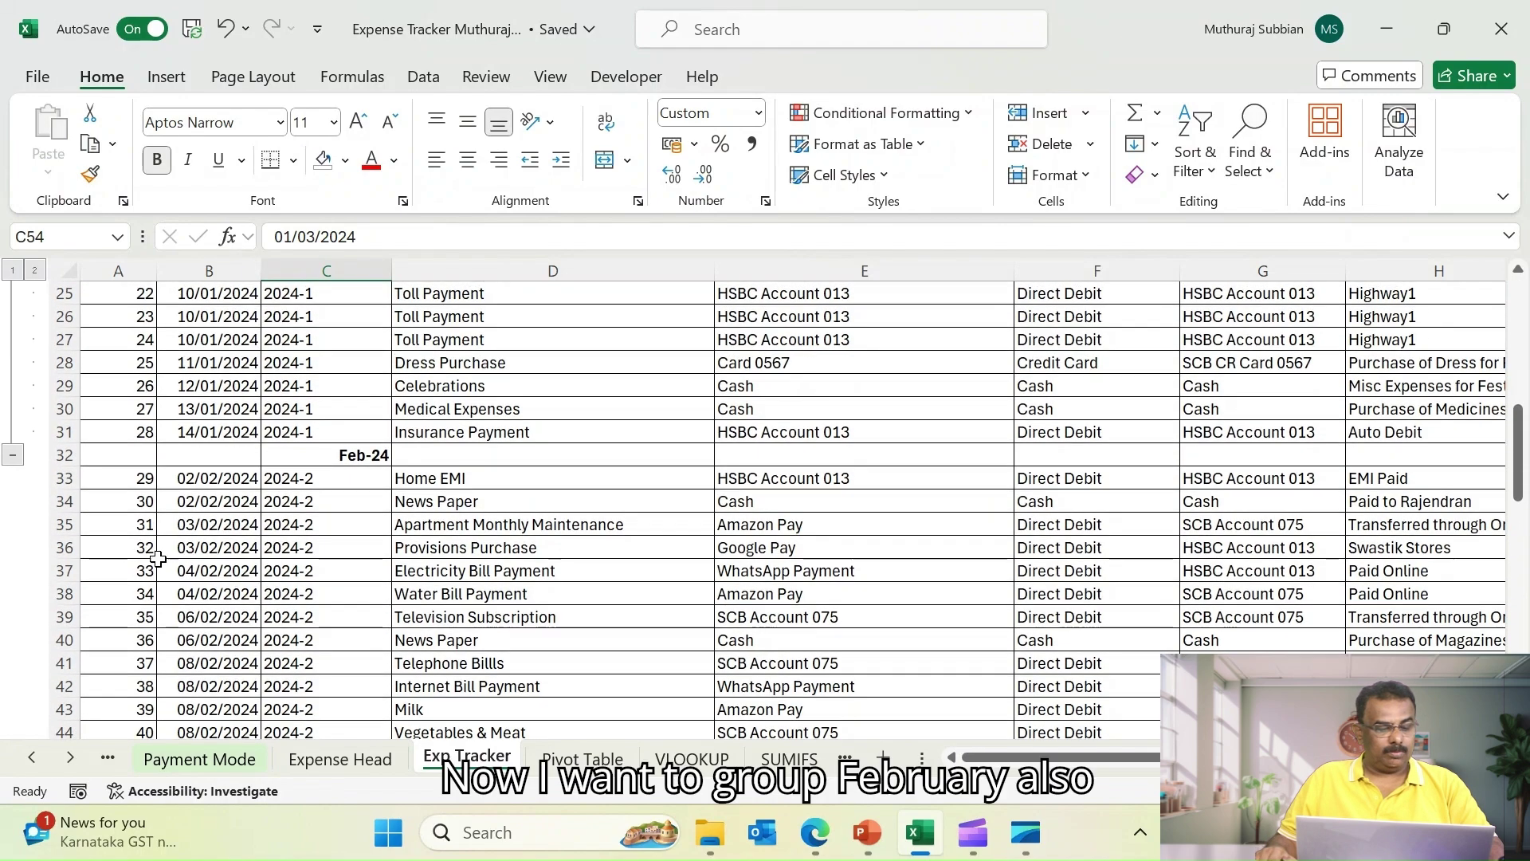
left_click(64, 488)
scroll(64, 510, "down", 4)
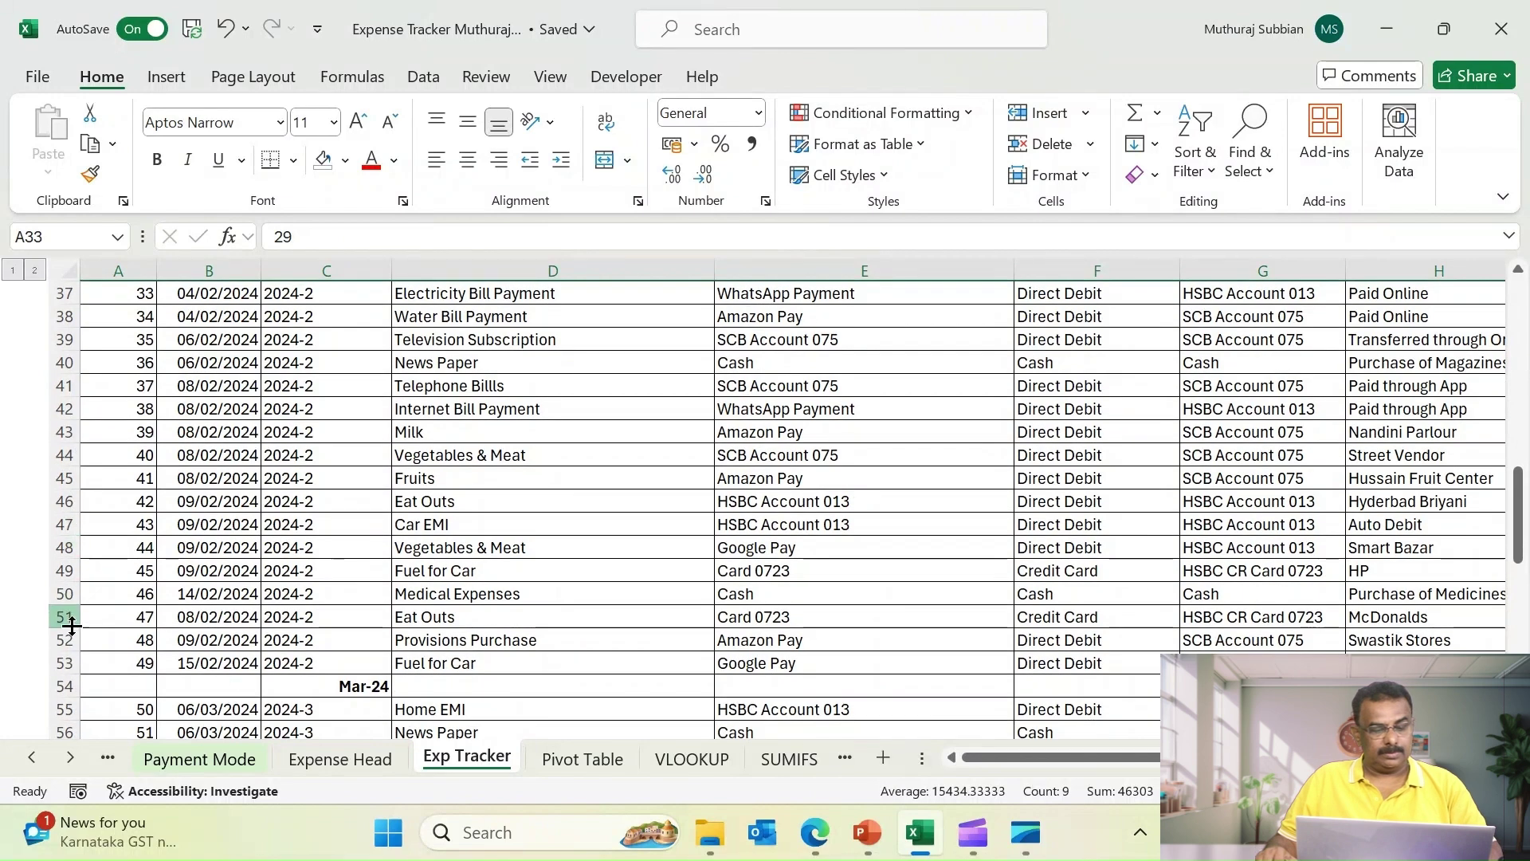
left_click(64, 663, "shift")
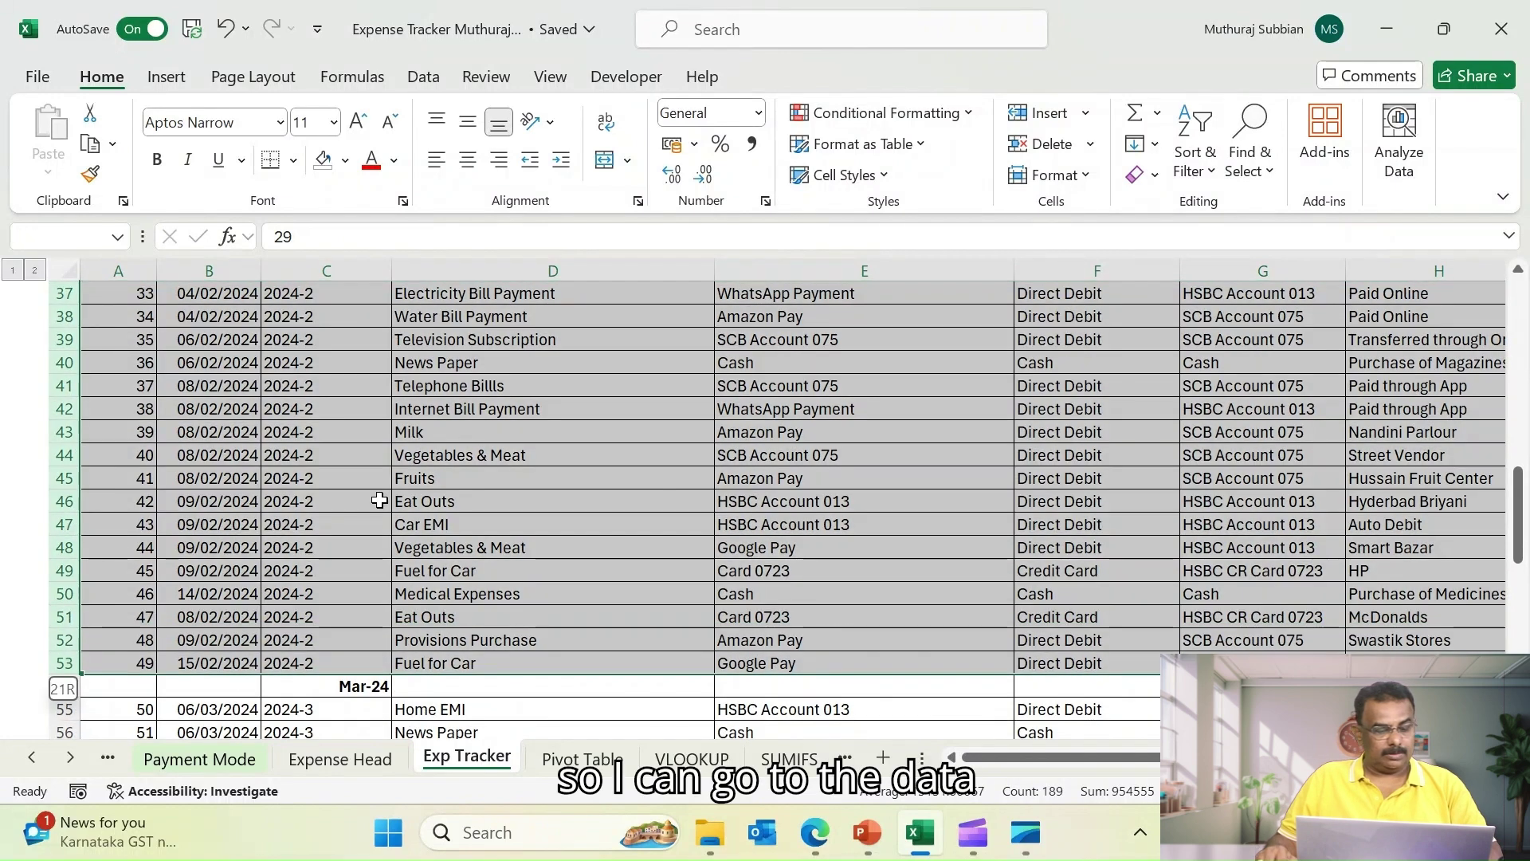
left_click(424, 77)
left_click(1262, 136)
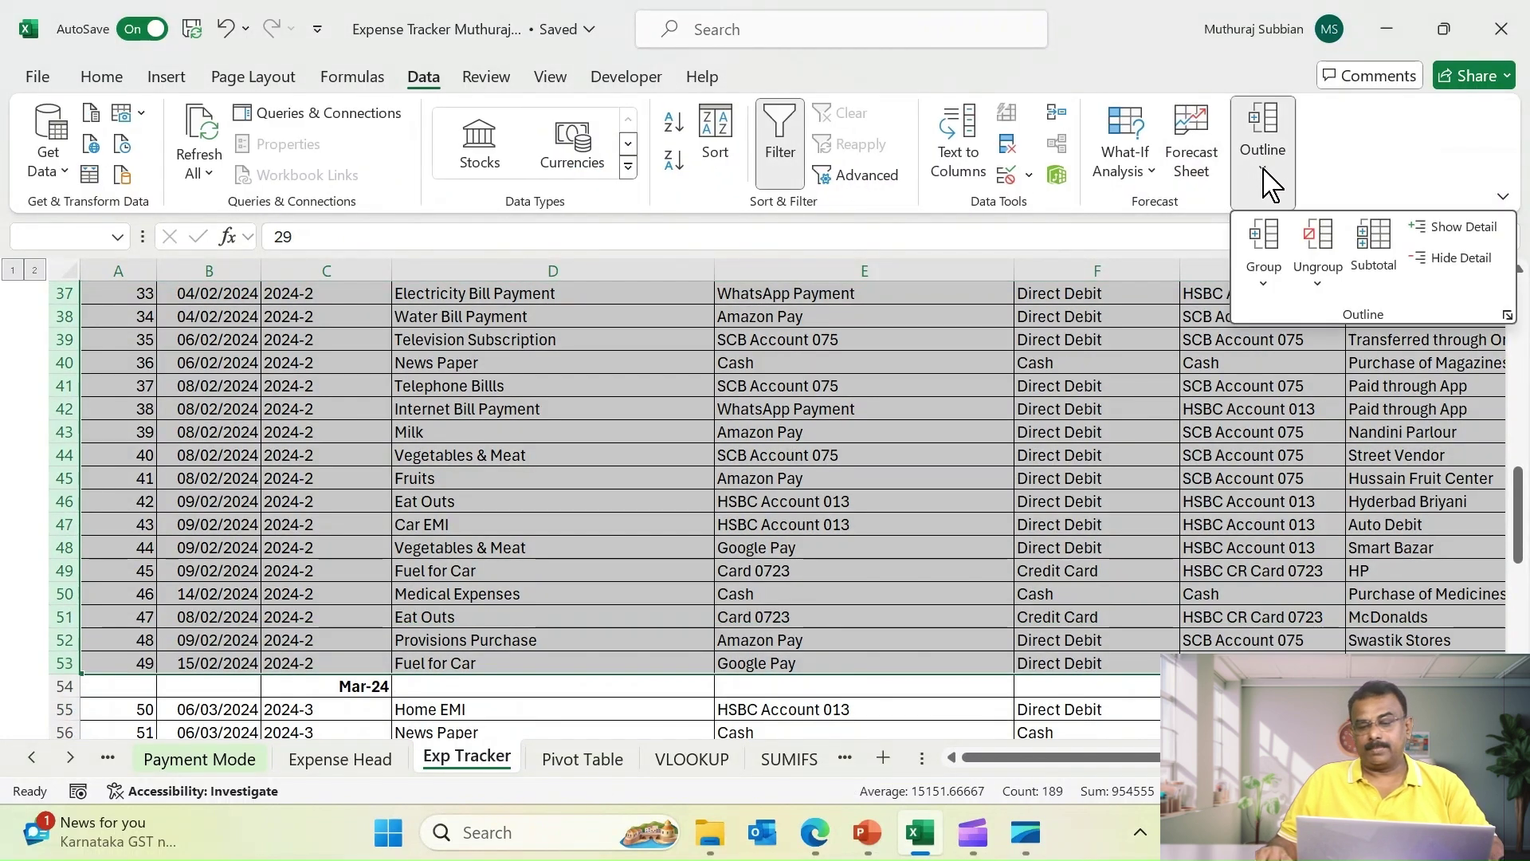
left_click(1269, 253)
Expand and collapse the January and February row groups in turn to check where their outline toggles sit relative to the month labels
scroll(608, 423, "up", 6)
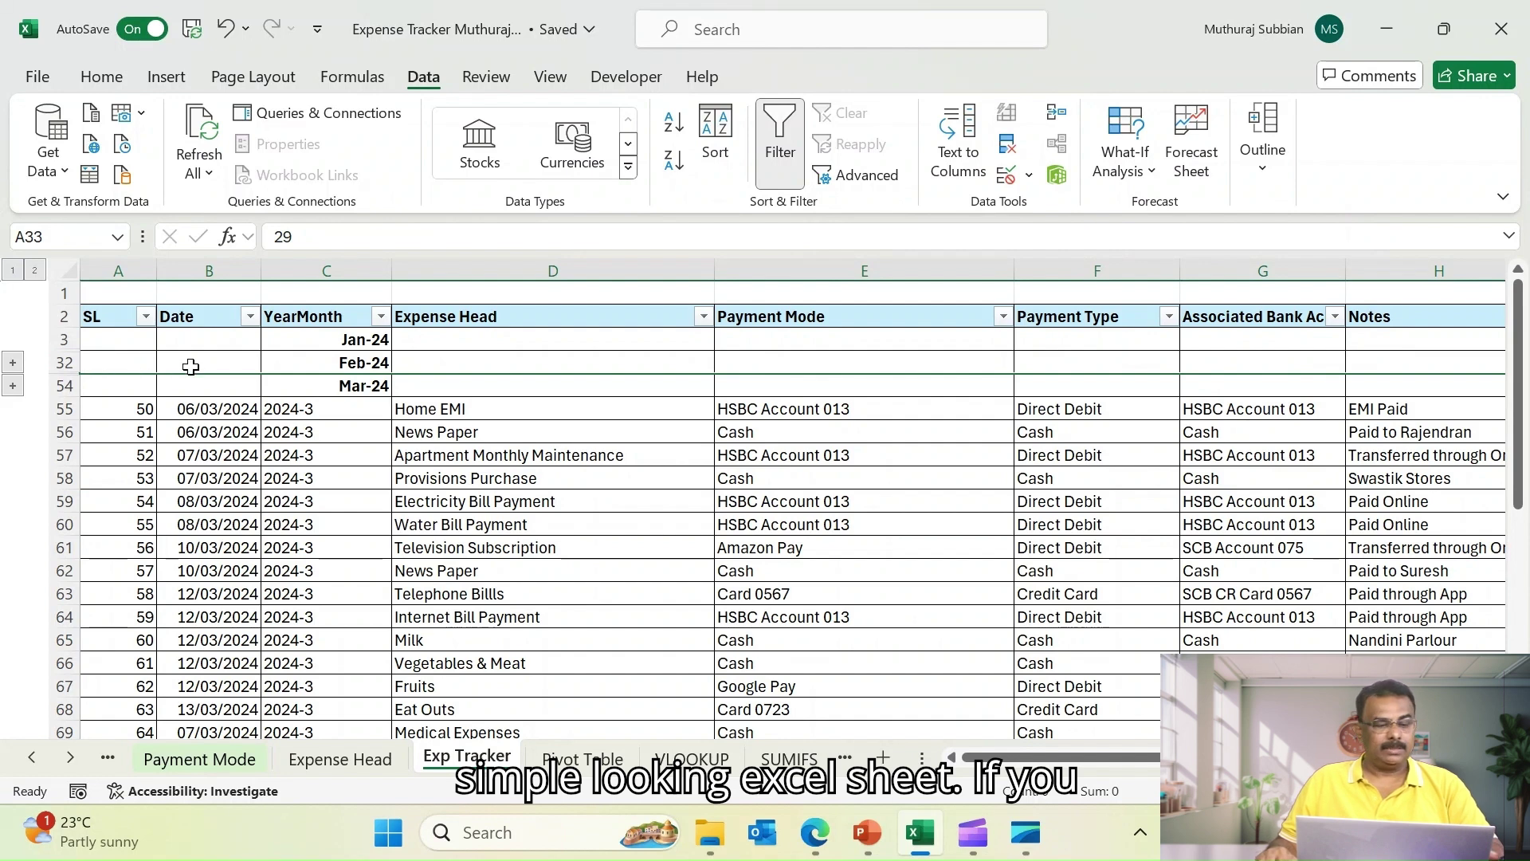
left_click(12, 363)
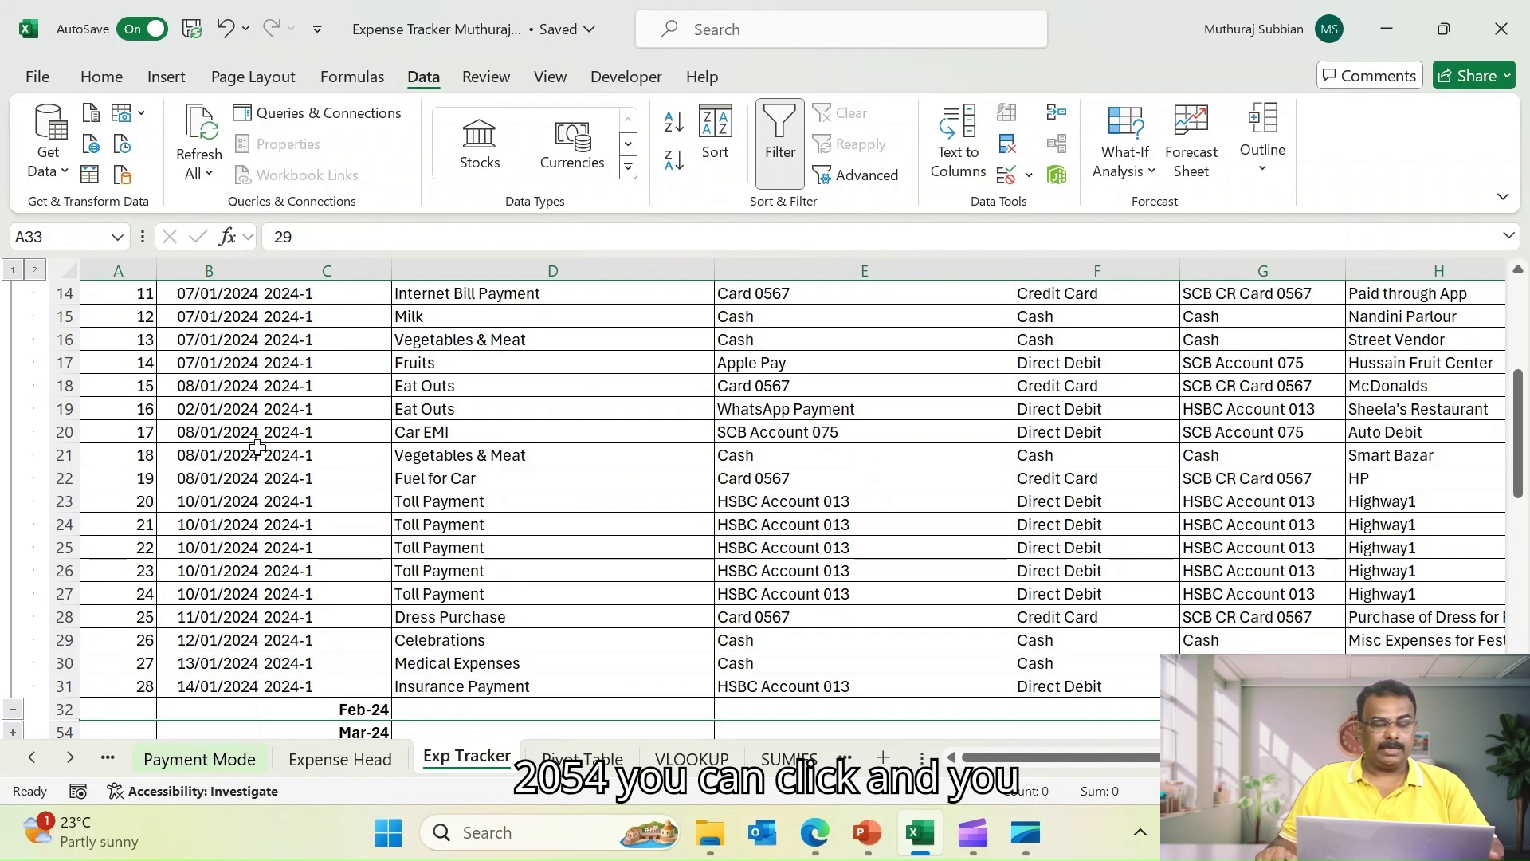
scroll(257, 446, "up", 4)
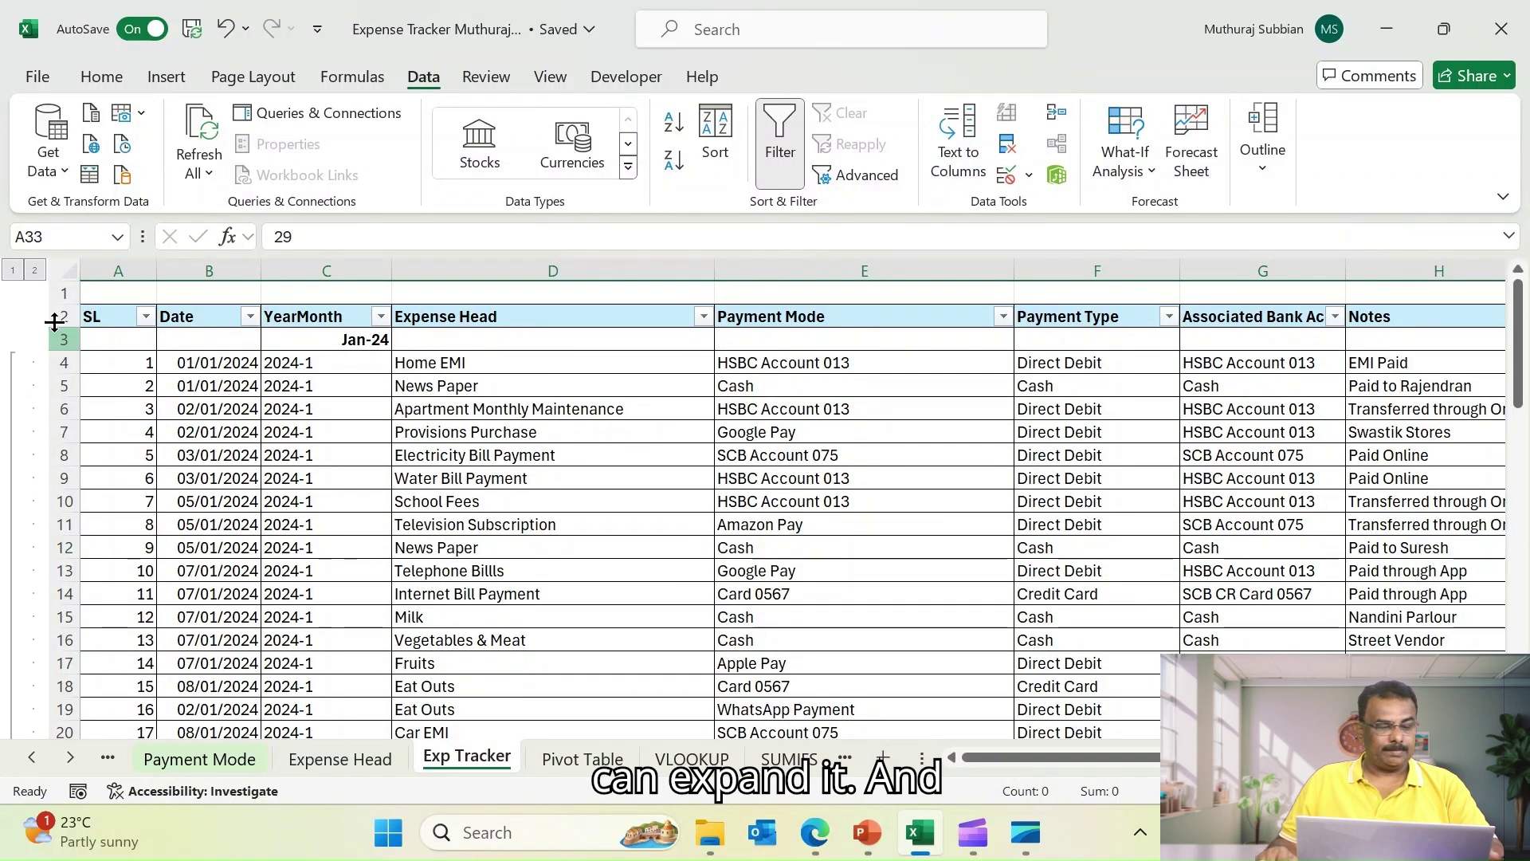
left_click(12, 270)
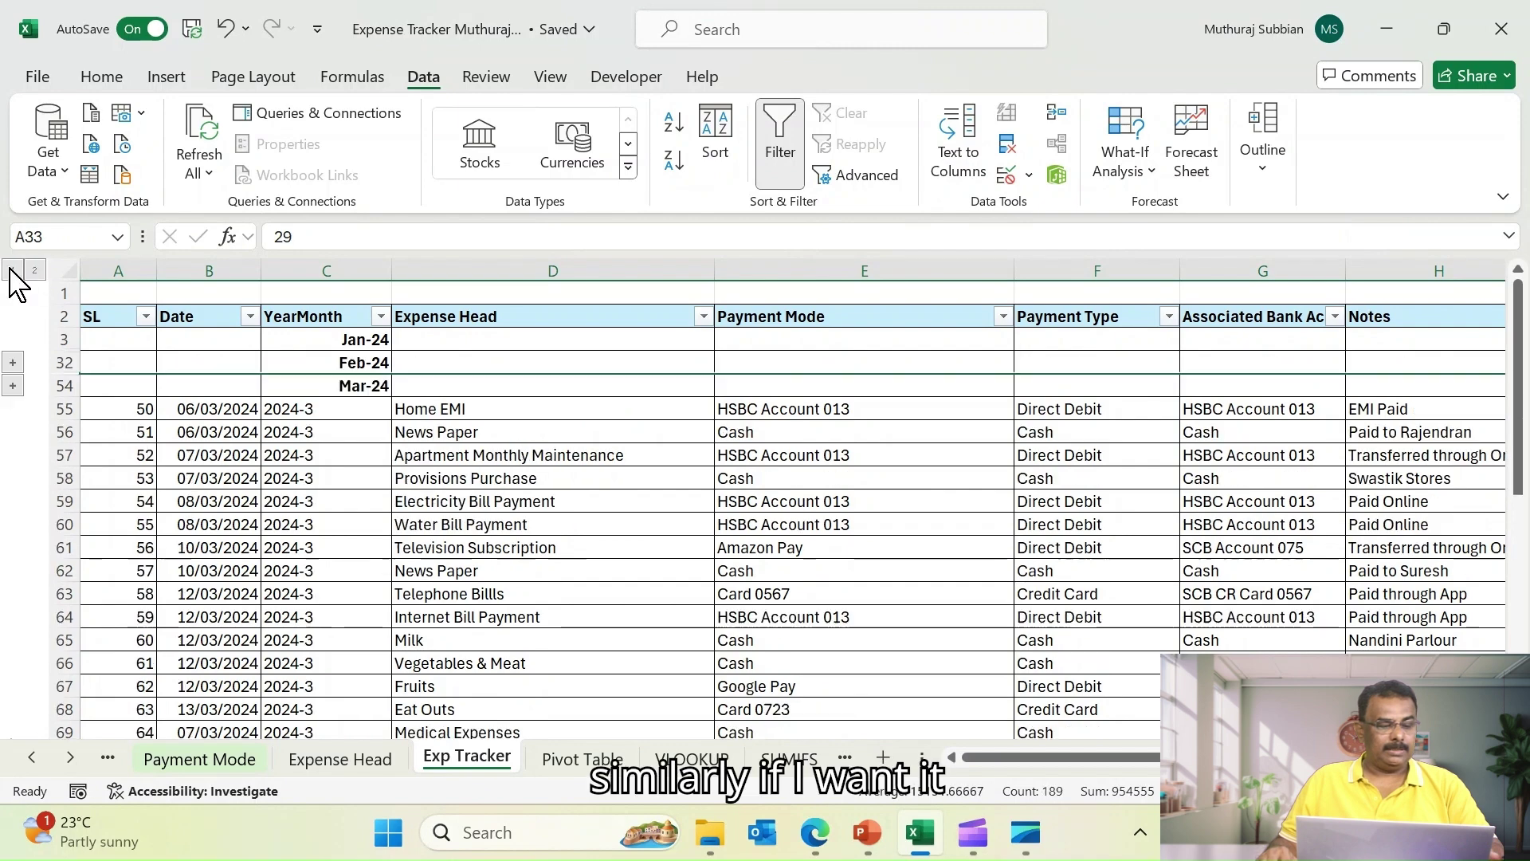
left_click(12, 386)
scroll(239, 446, "up", 3)
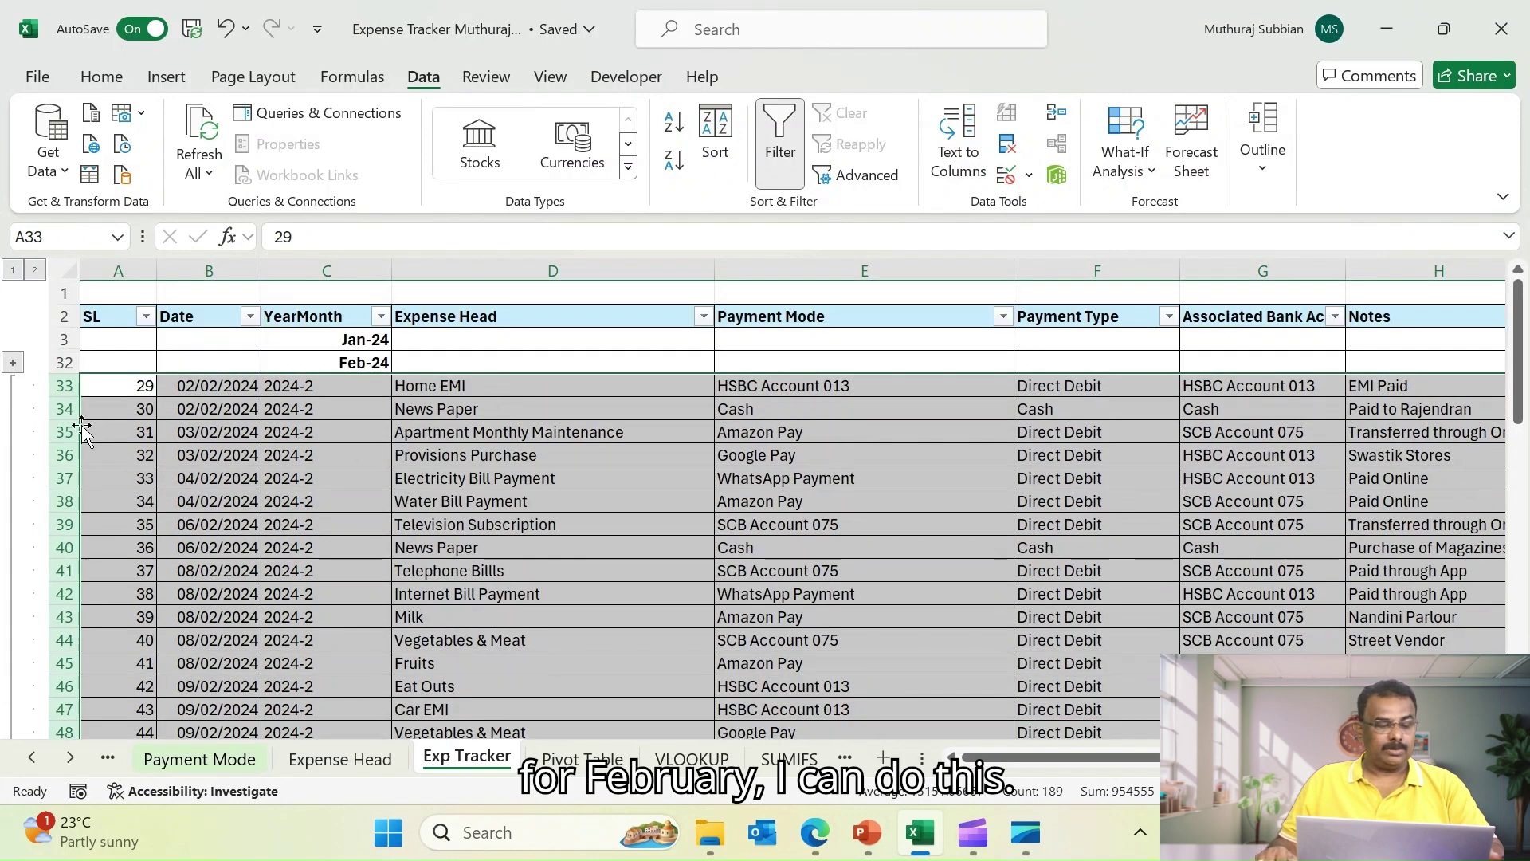
scroll(31, 414, "down", 4)
left_click(11, 599)
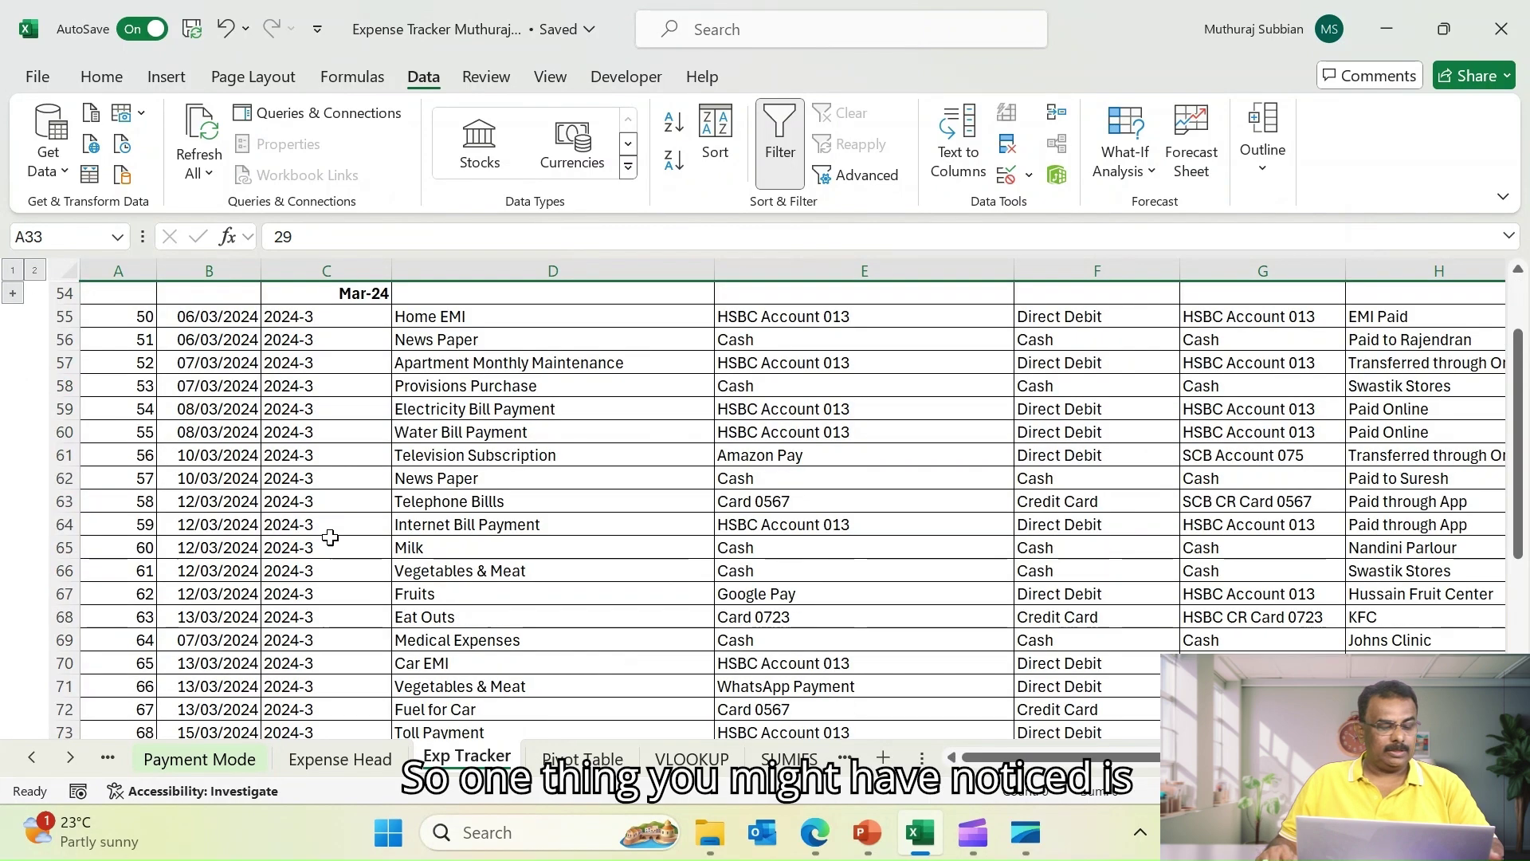
scroll(329, 538, "up", 3)
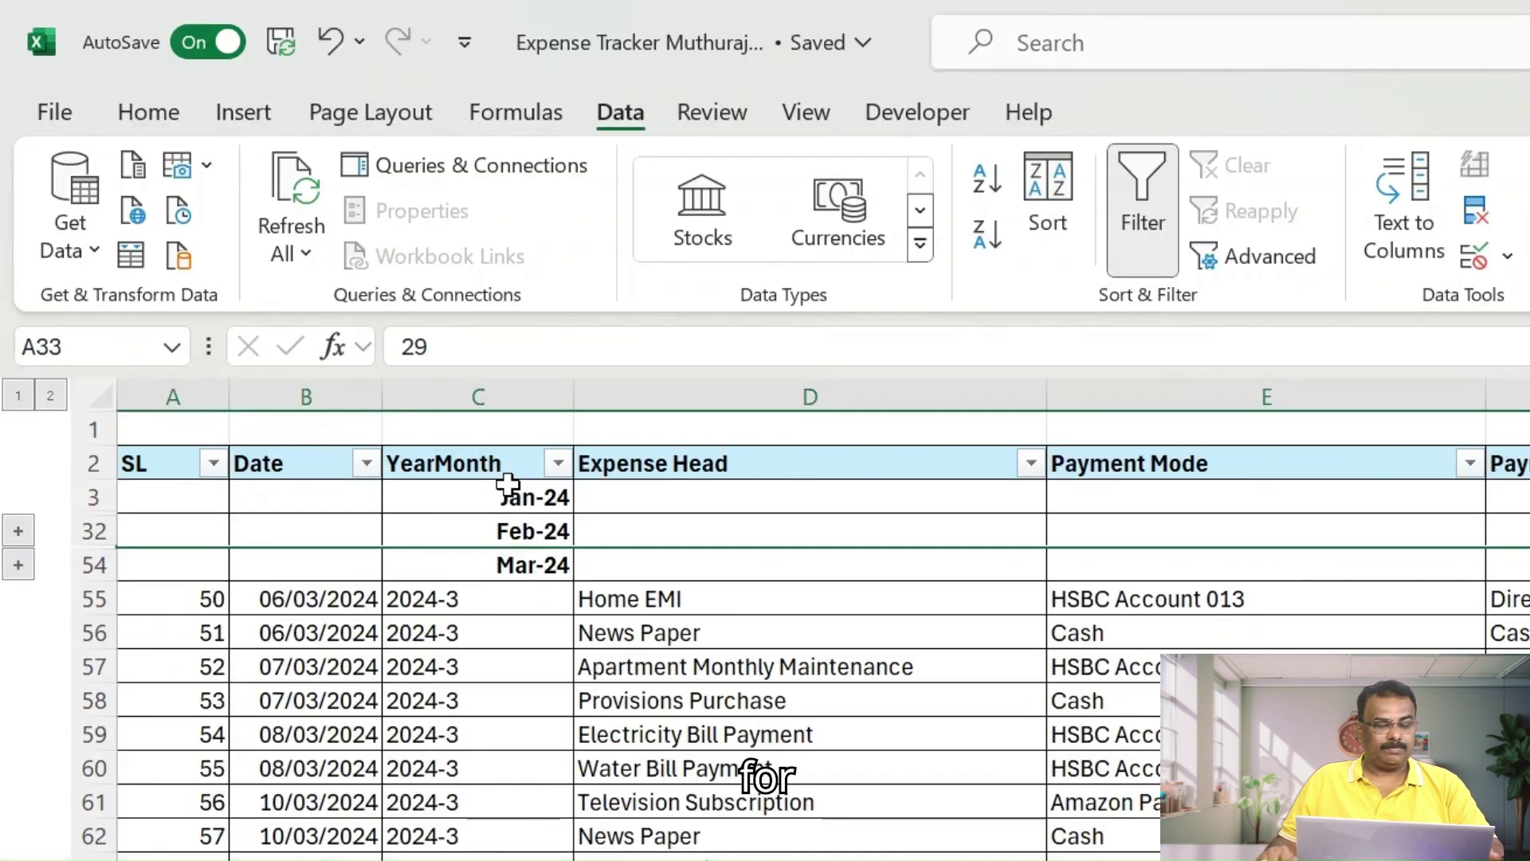
left_click(363, 342)
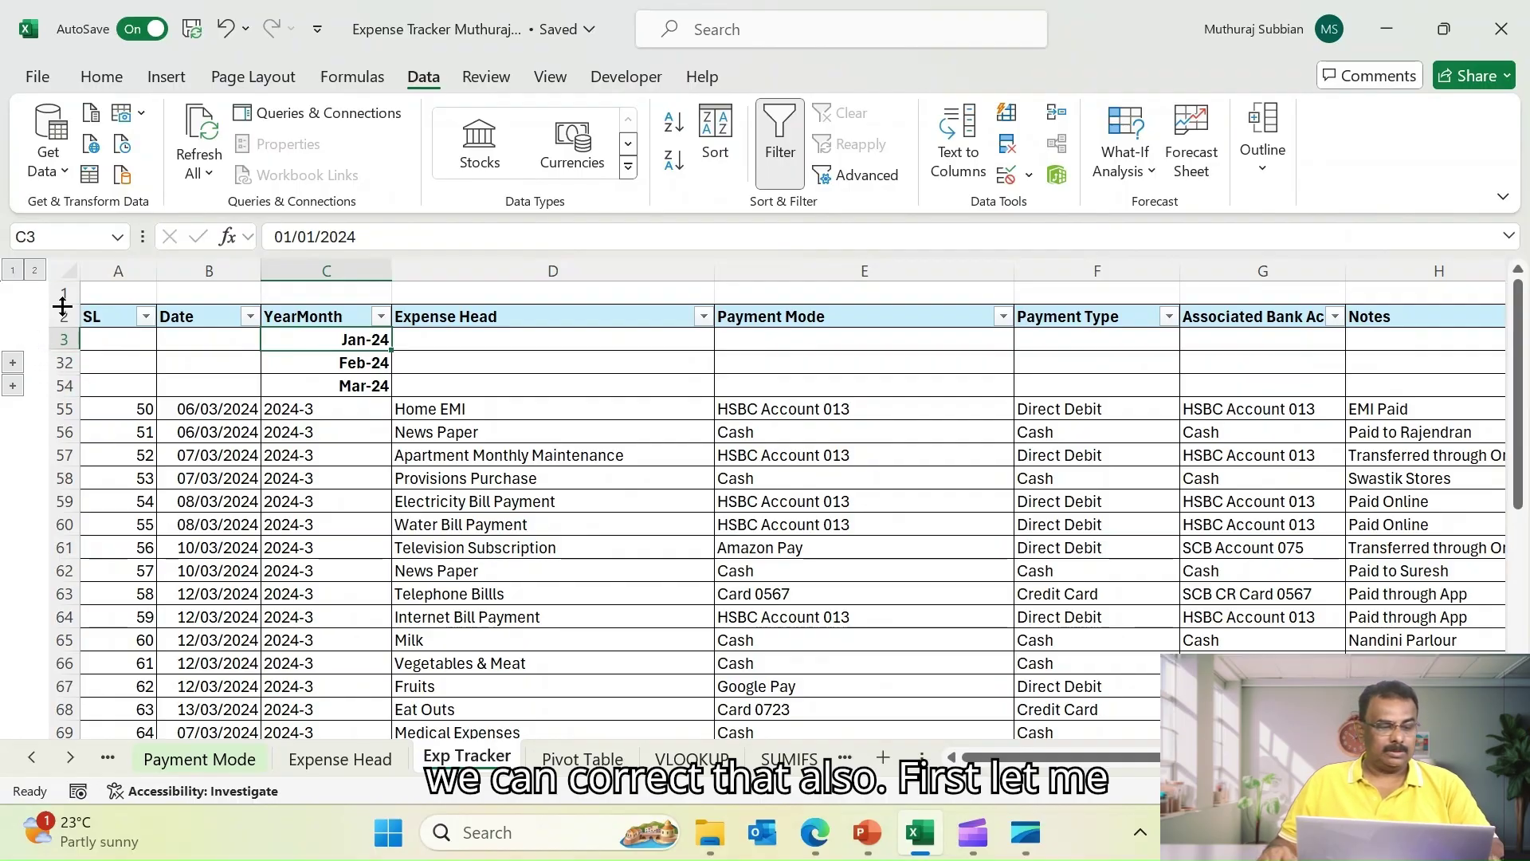
Expand all outline groups and ungroup rows 3 to 54 to remove the January and February grouping
left_click(34, 270)
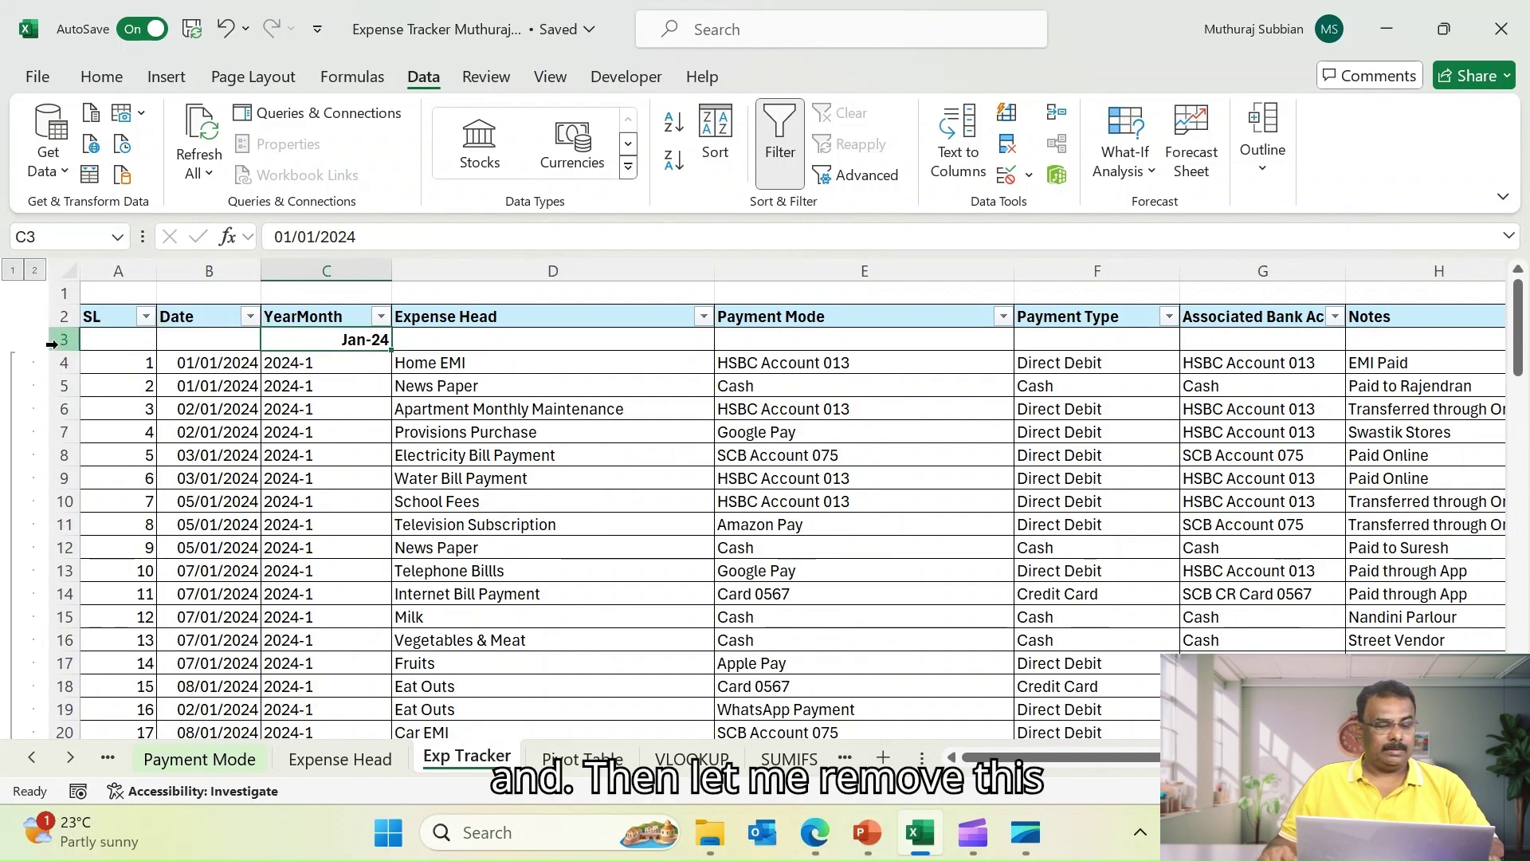
left_click(64, 340)
scroll(87, 440, "down", 6)
scroll(87, 439, "down", 14)
scroll(86, 439, "up", 6)
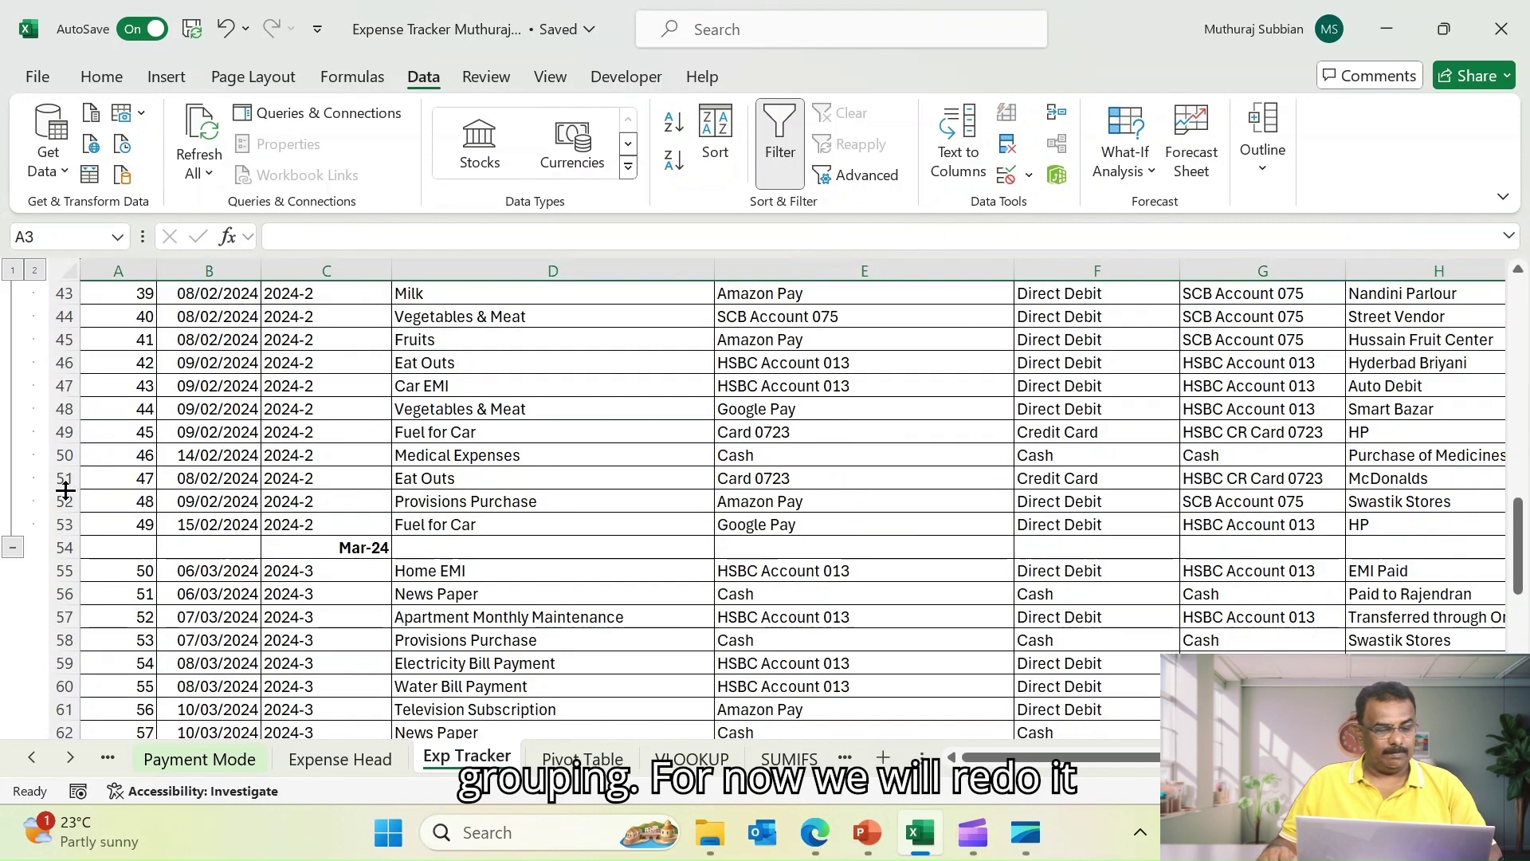
left_click(61, 547, "shift")
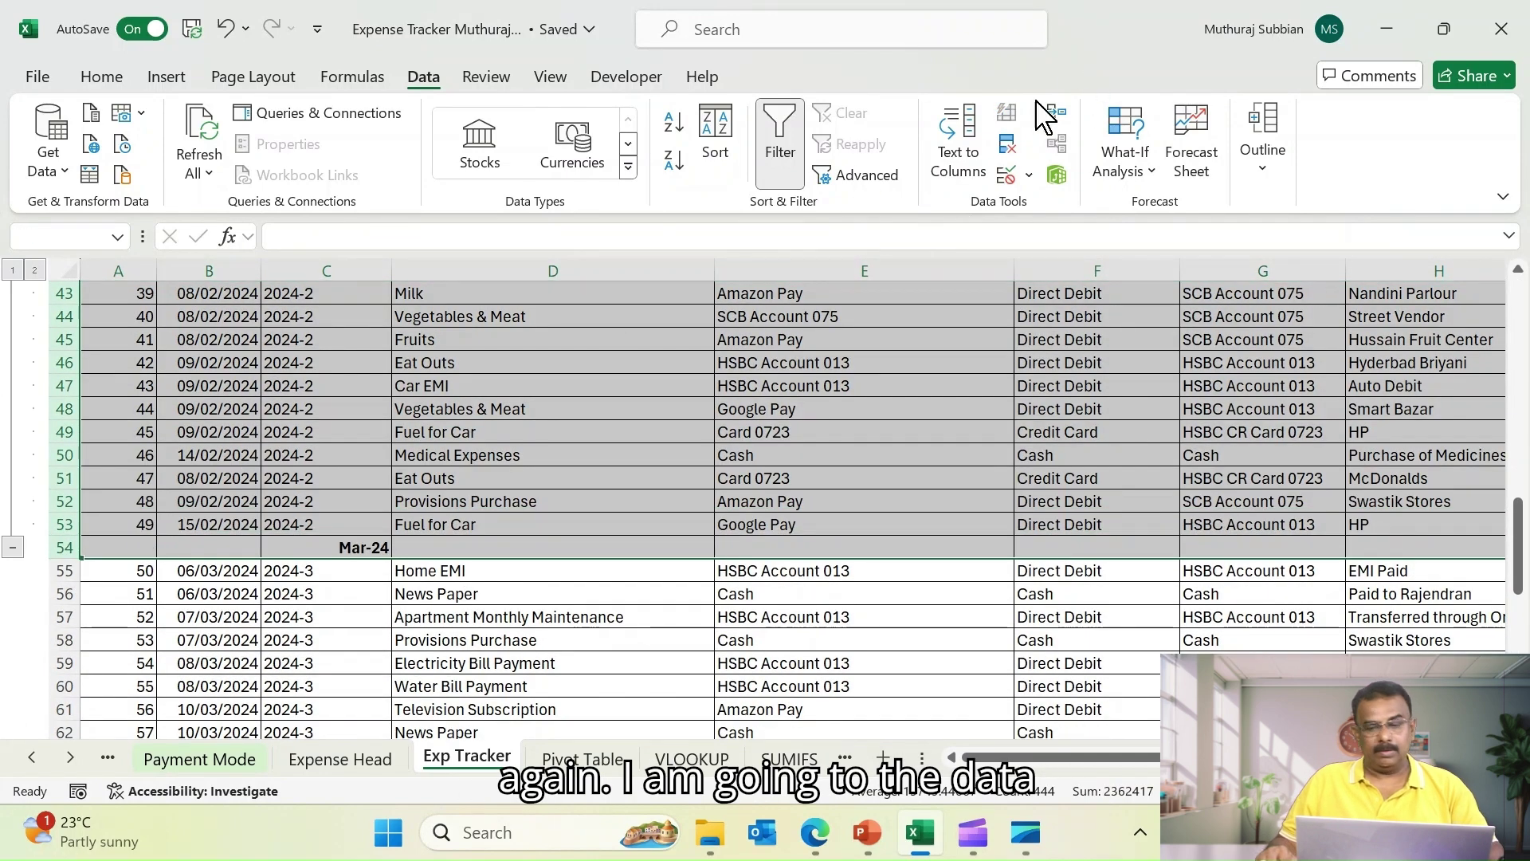
left_click(1259, 163)
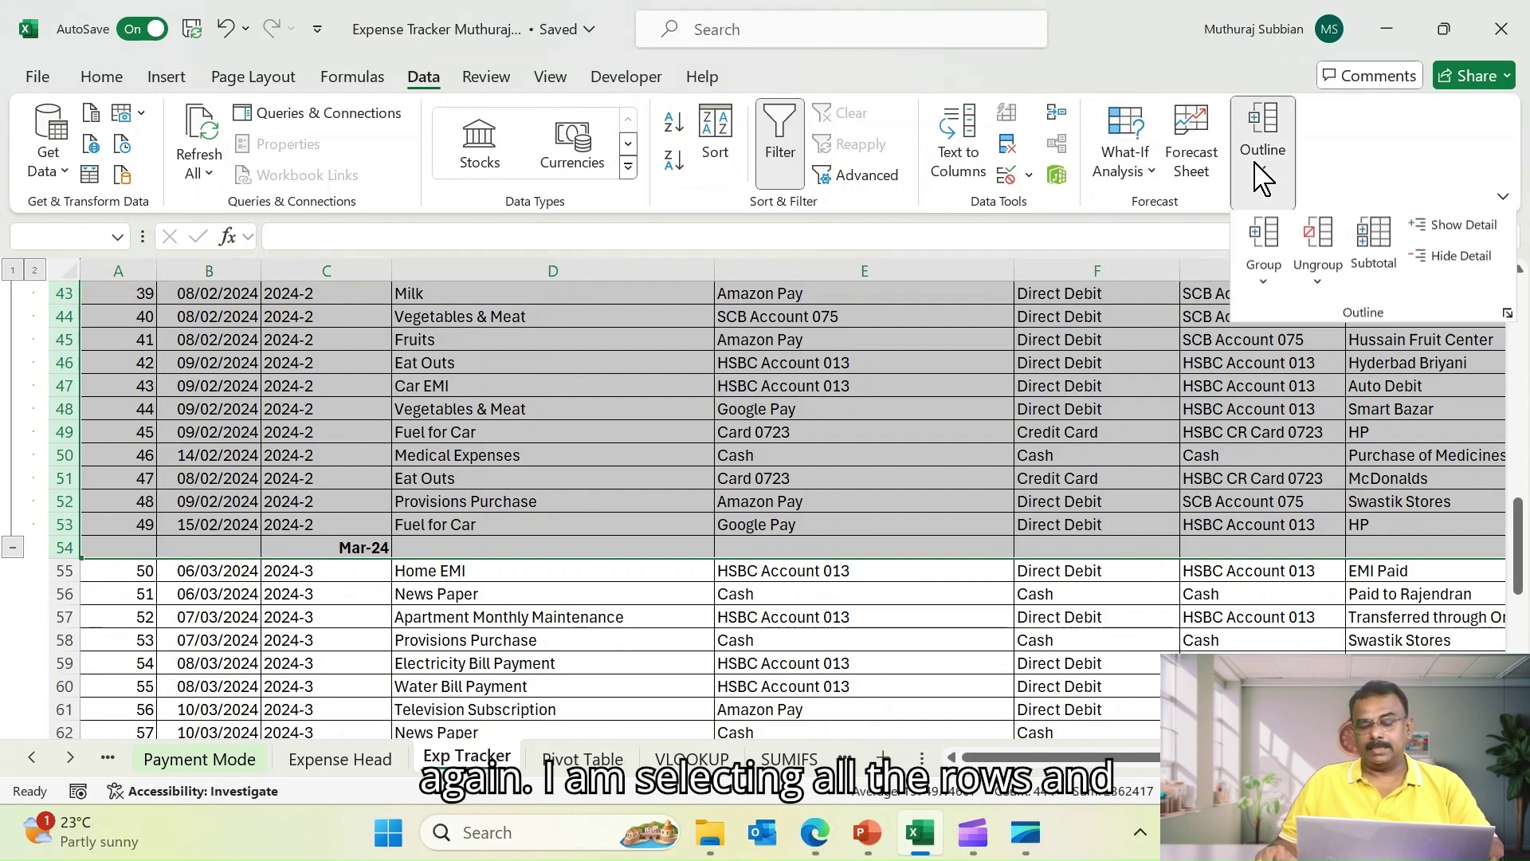
left_click(1319, 239)
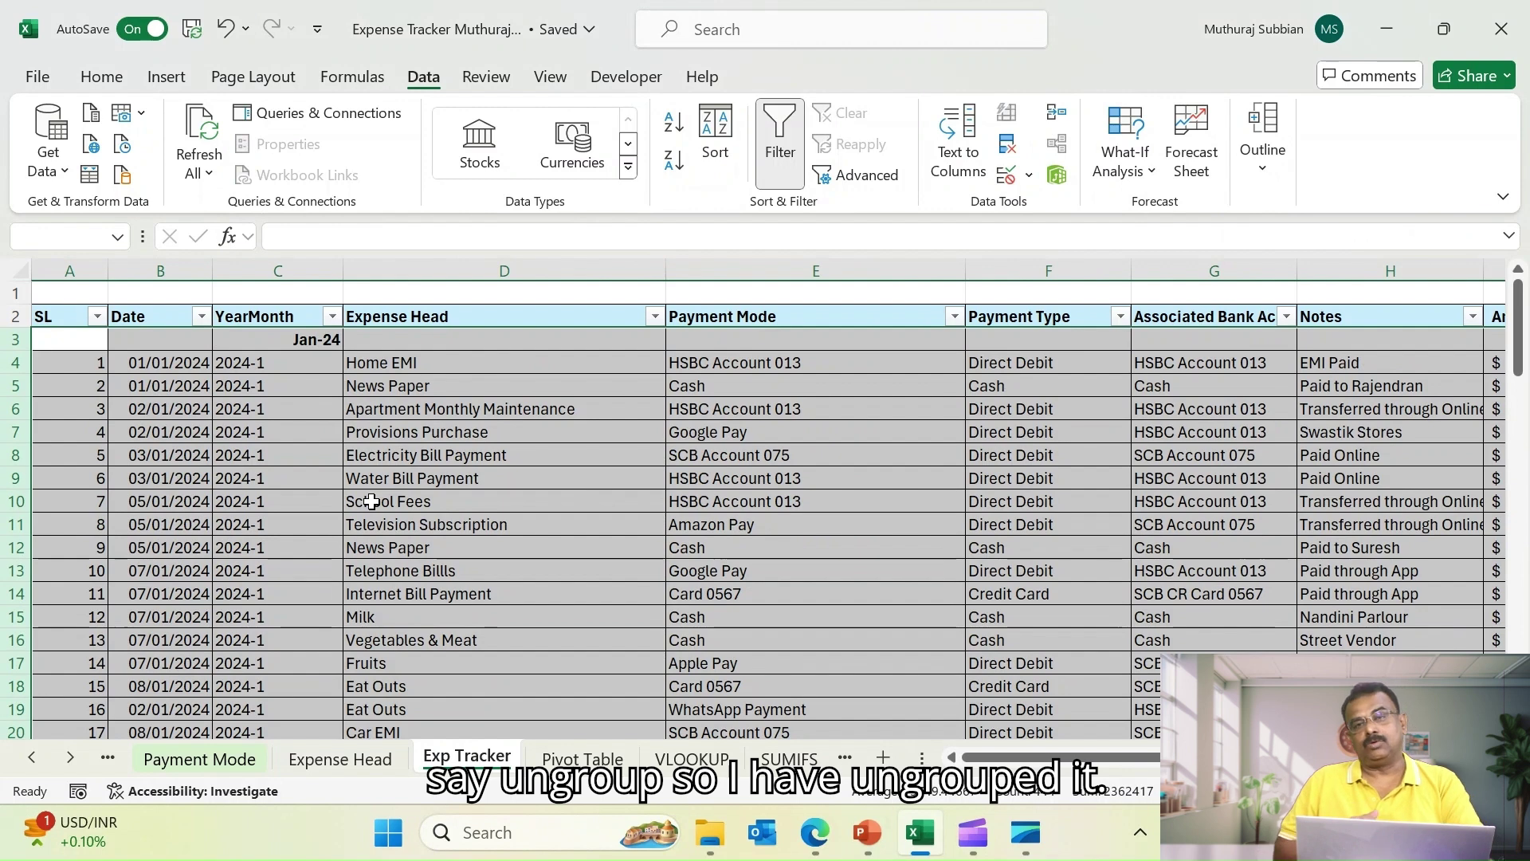
left_click(47, 366)
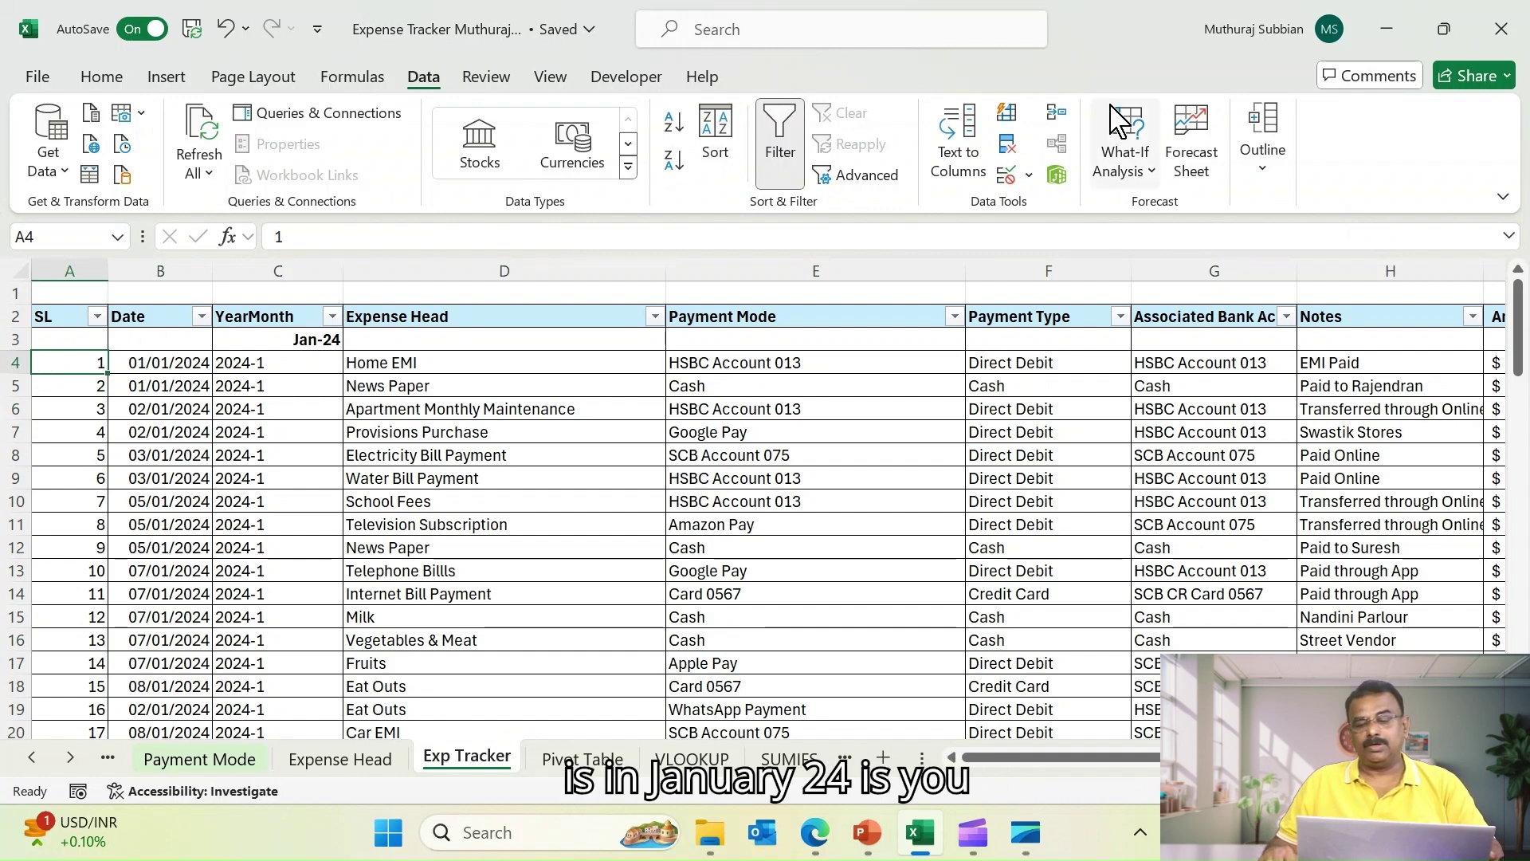
Turn off the outline setting that places summary rows below detail
left_click(1267, 179)
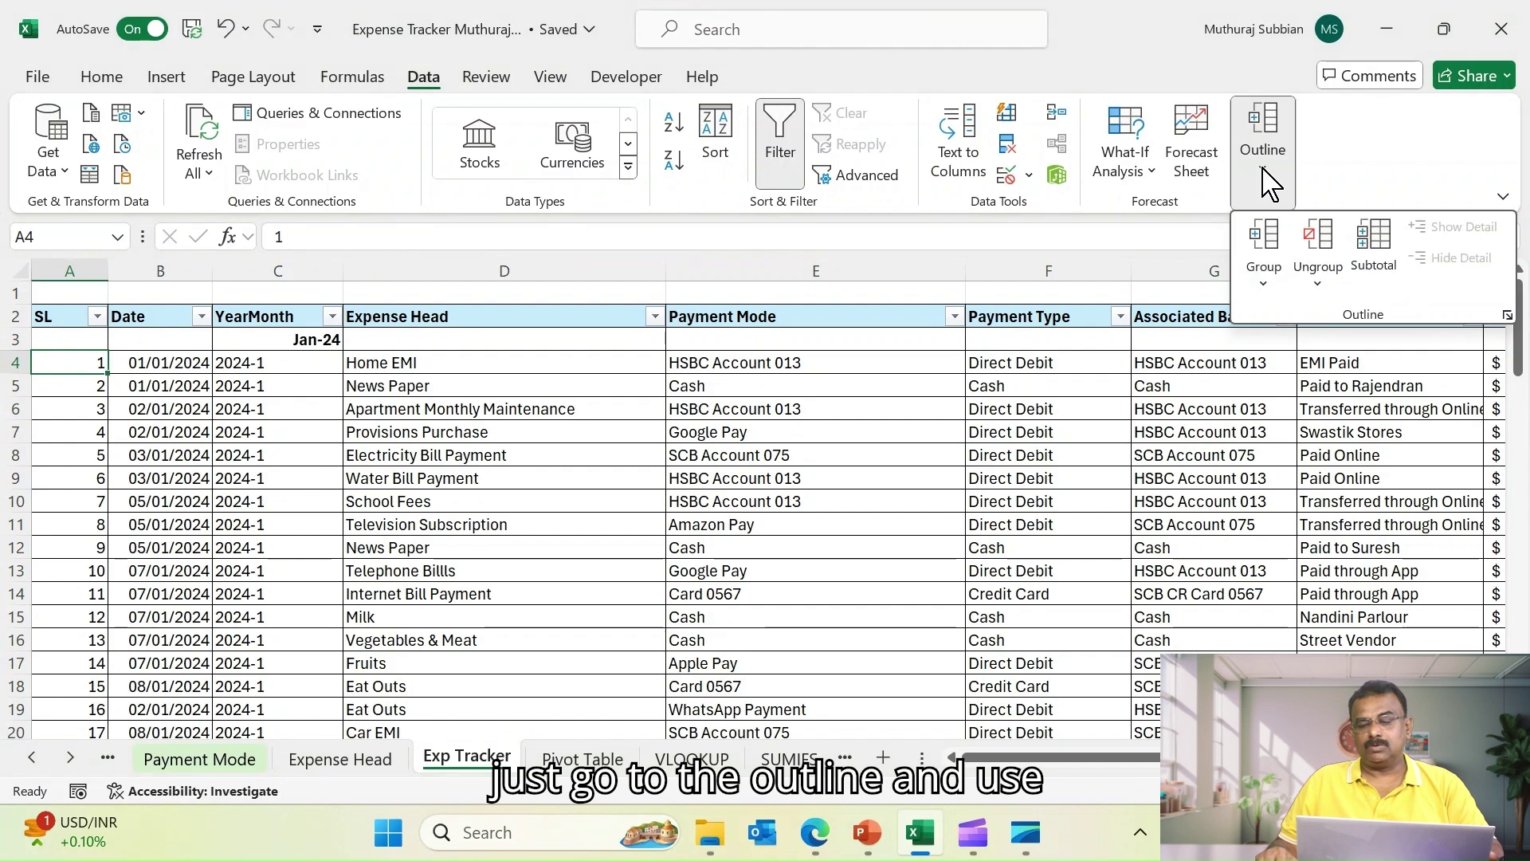
left_click(1508, 316)
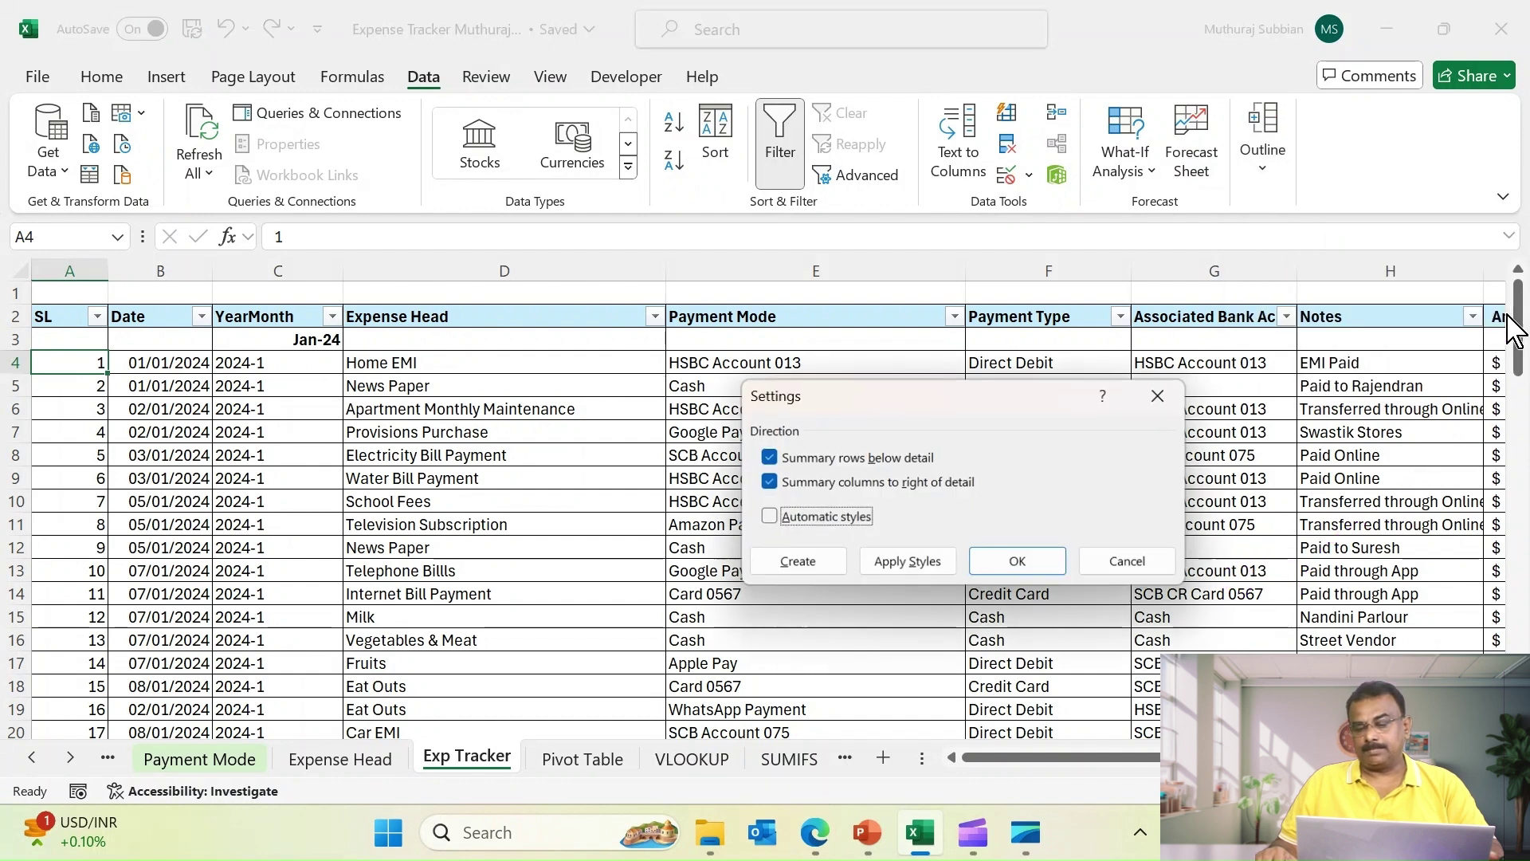
left_click(767, 459)
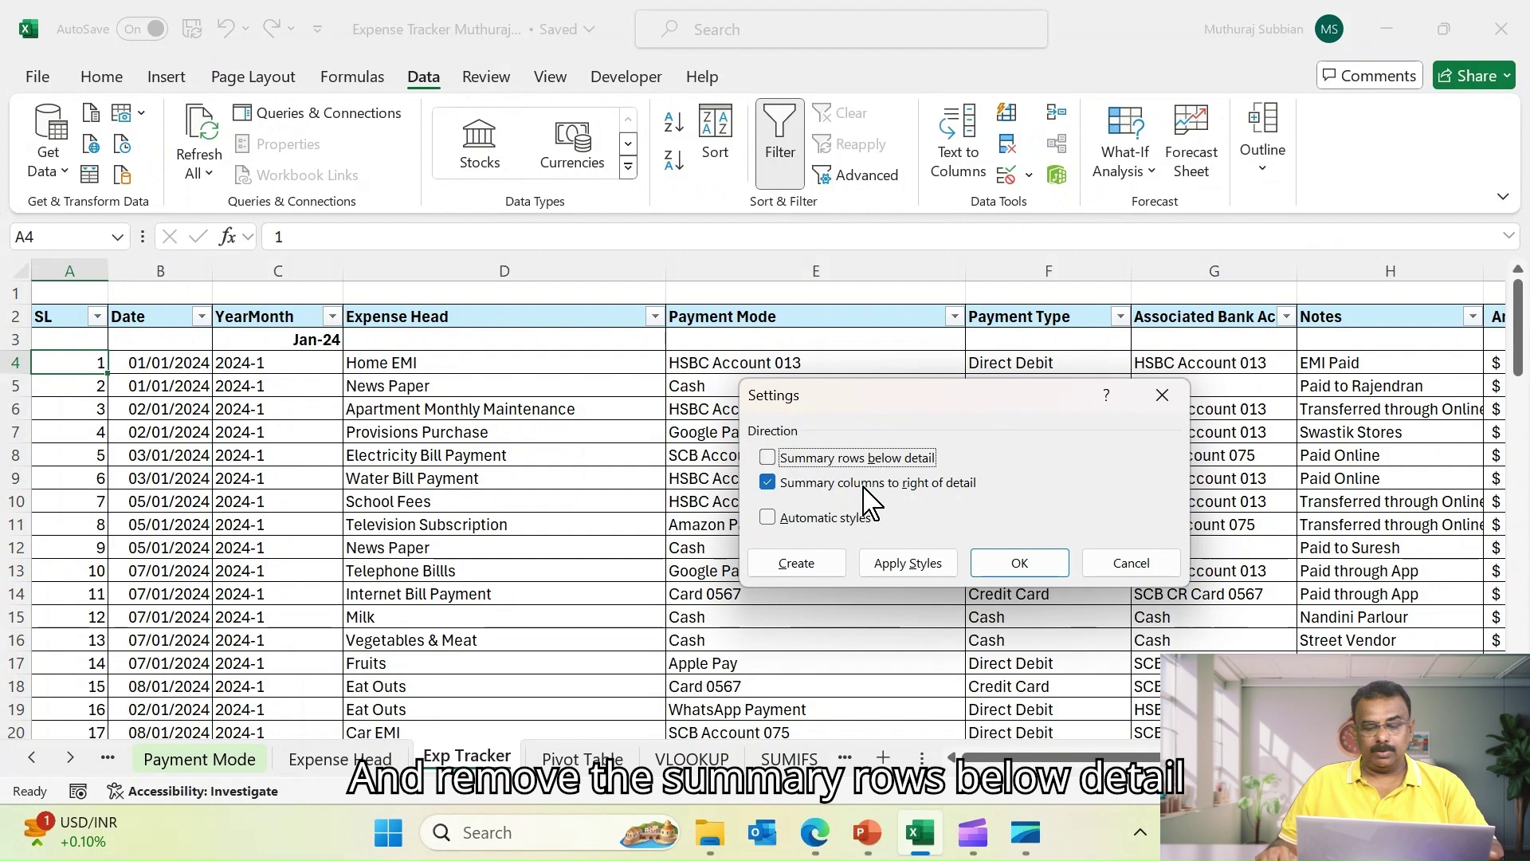
left_click(1028, 573)
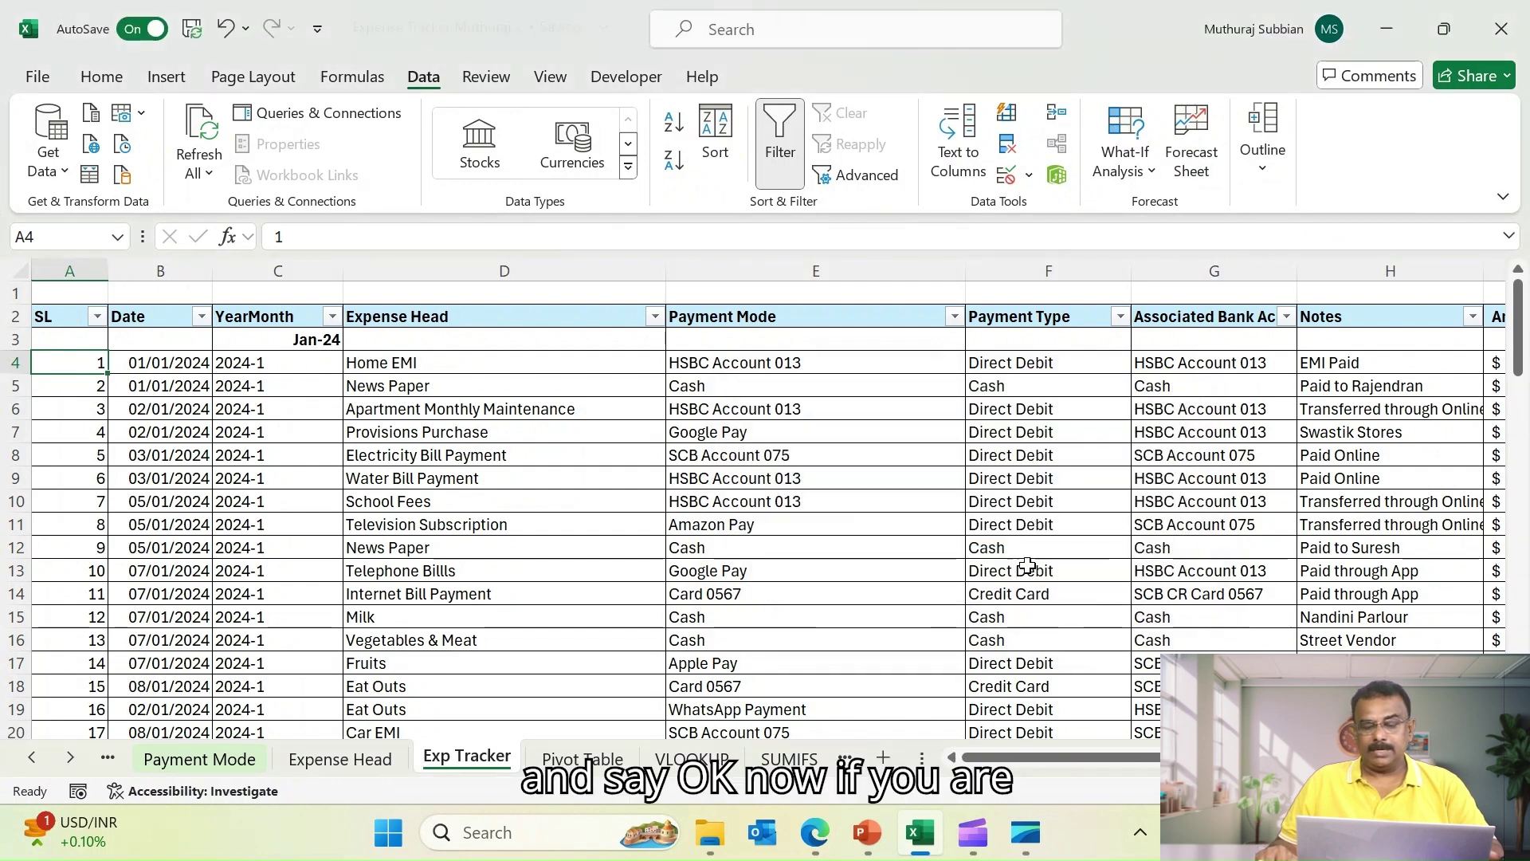
Group the January expense records in rows 4 to 31
left_click(8, 363)
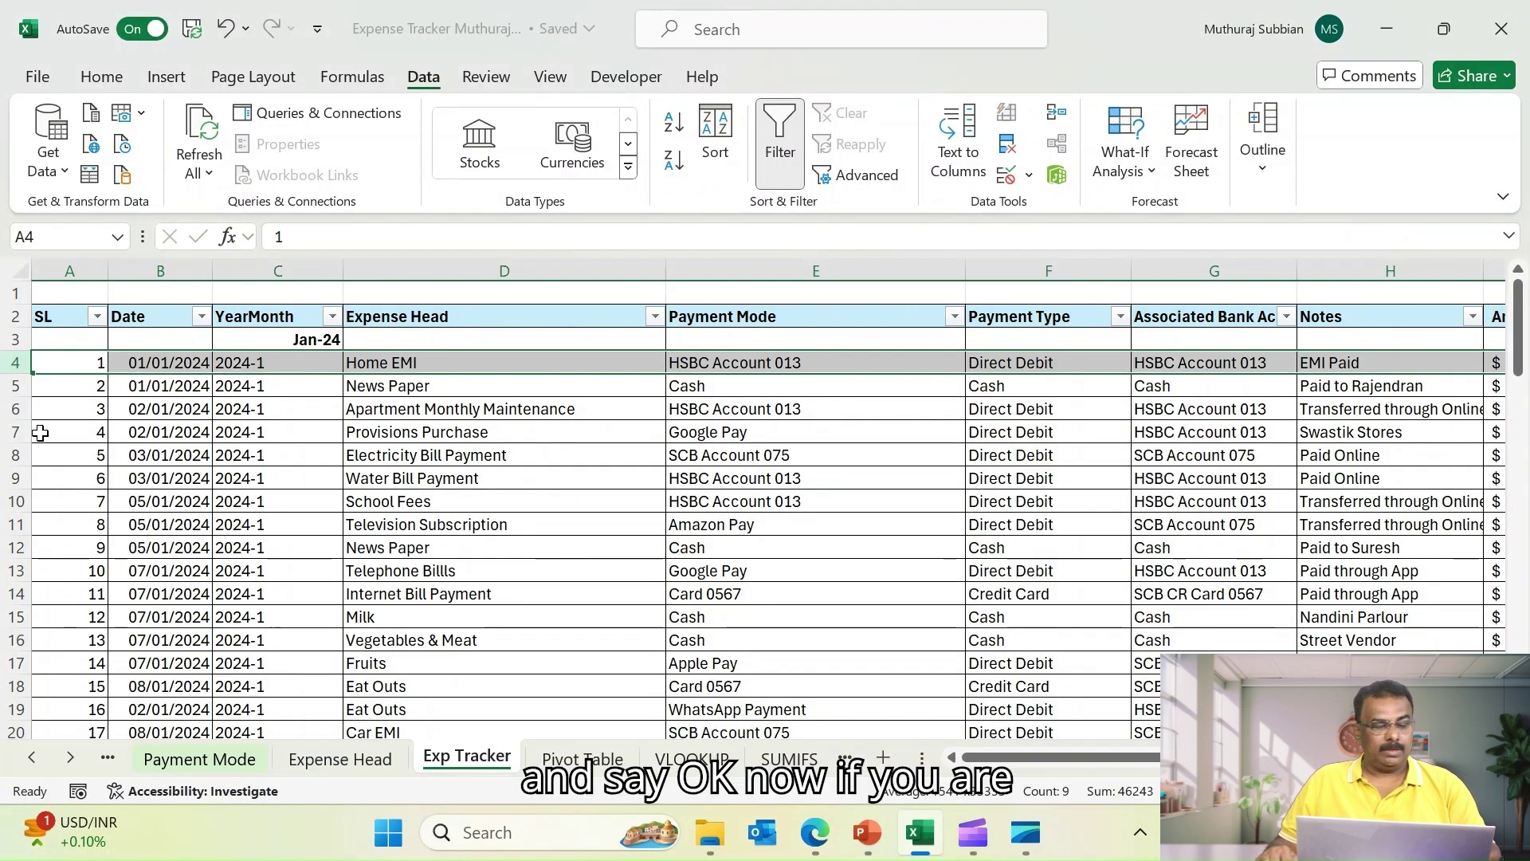
scroll(24, 430, "down", 4)
left_click(8, 709, "shift")
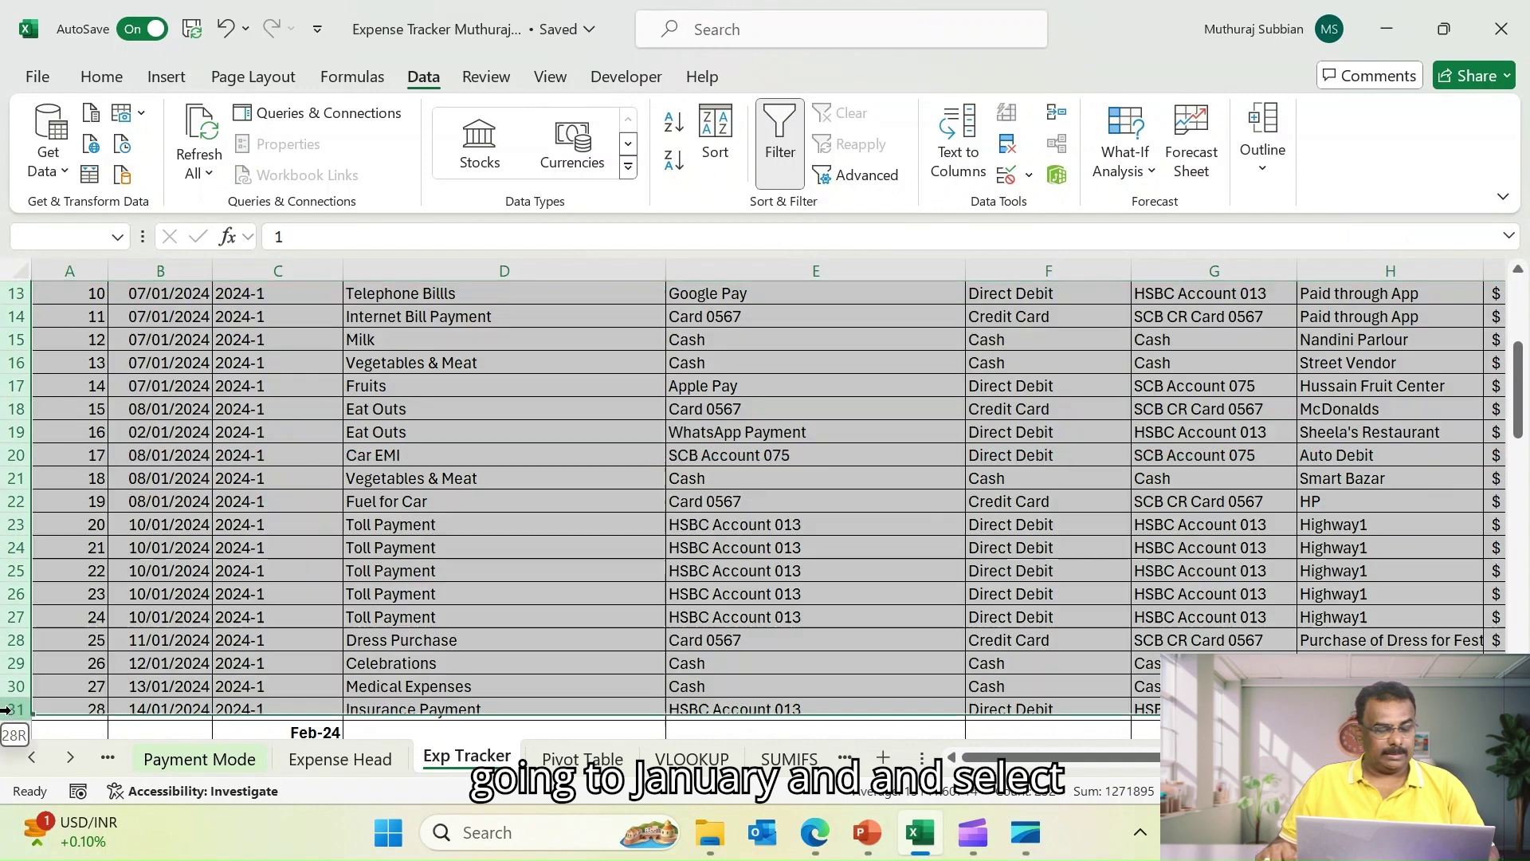
scroll(717, 399, "up", 4)
left_click(1265, 135)
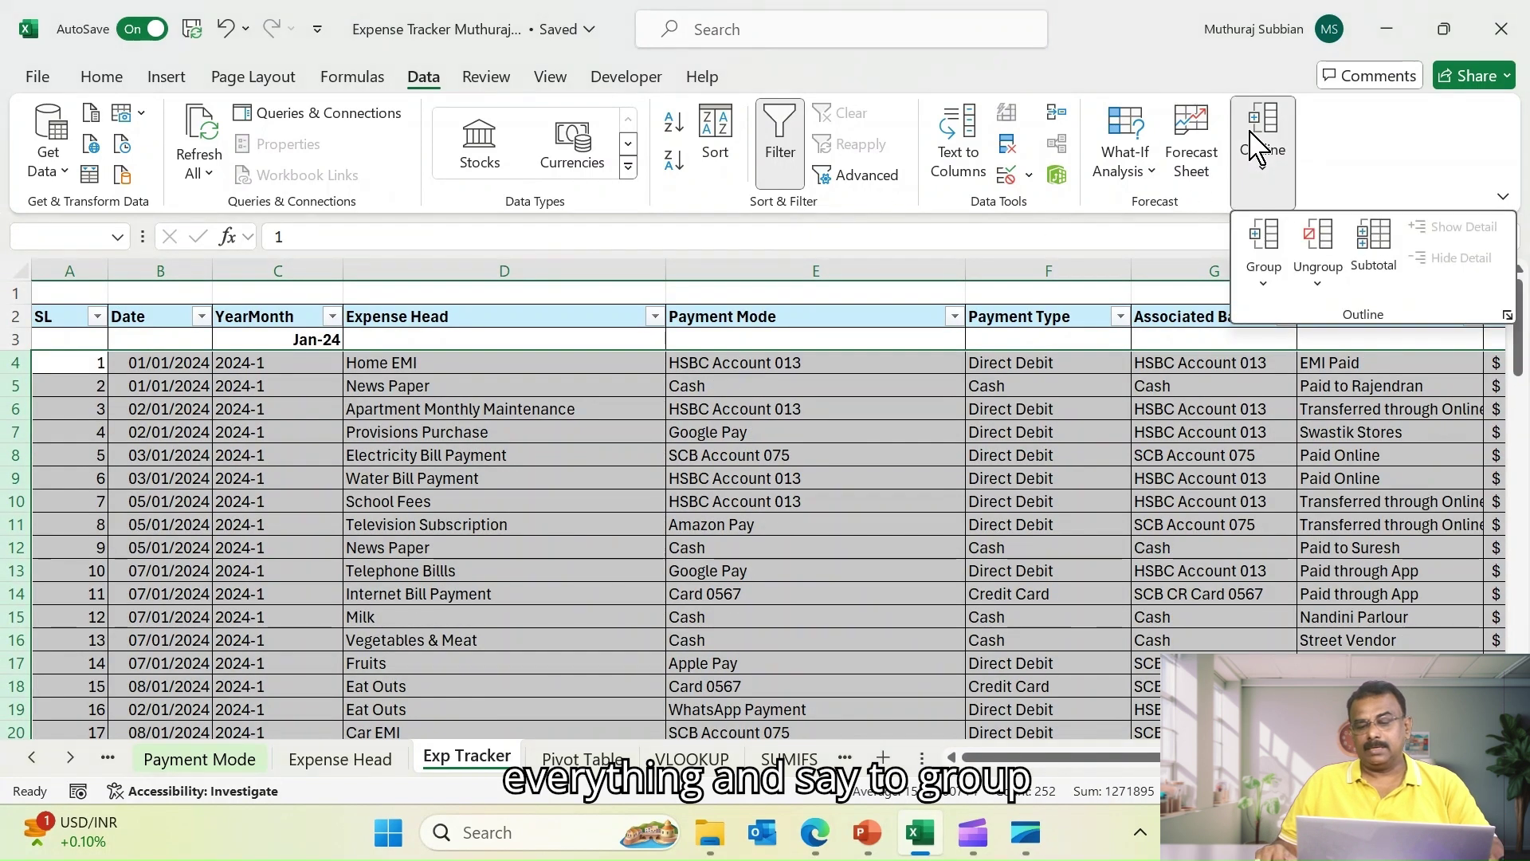
left_click(1265, 238)
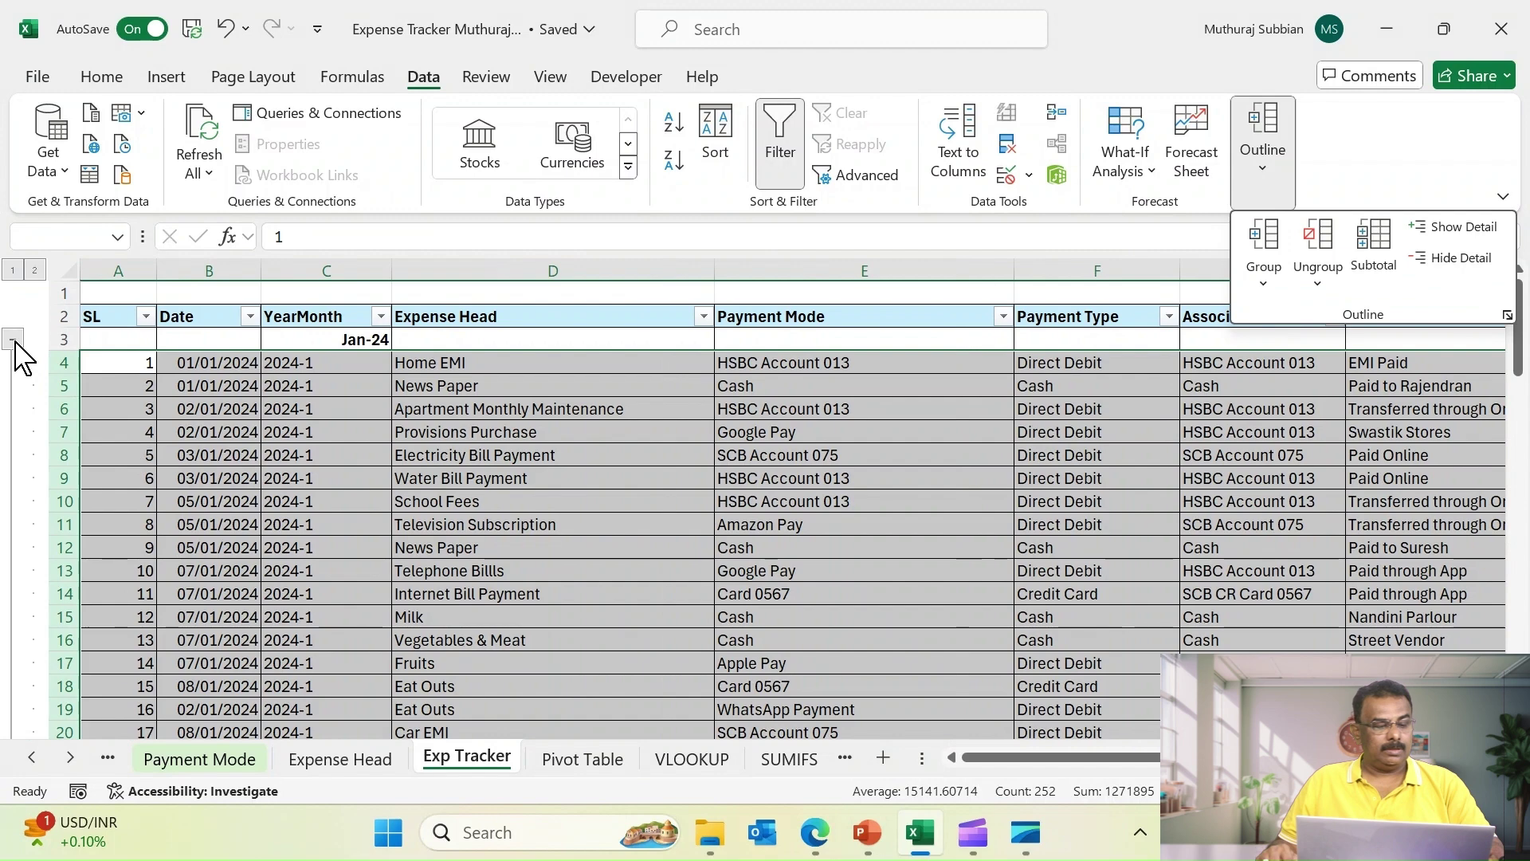
Group the February expense records in rows 33 to 53, below the Feb-24 label
scroll(187, 478, "down", 6)
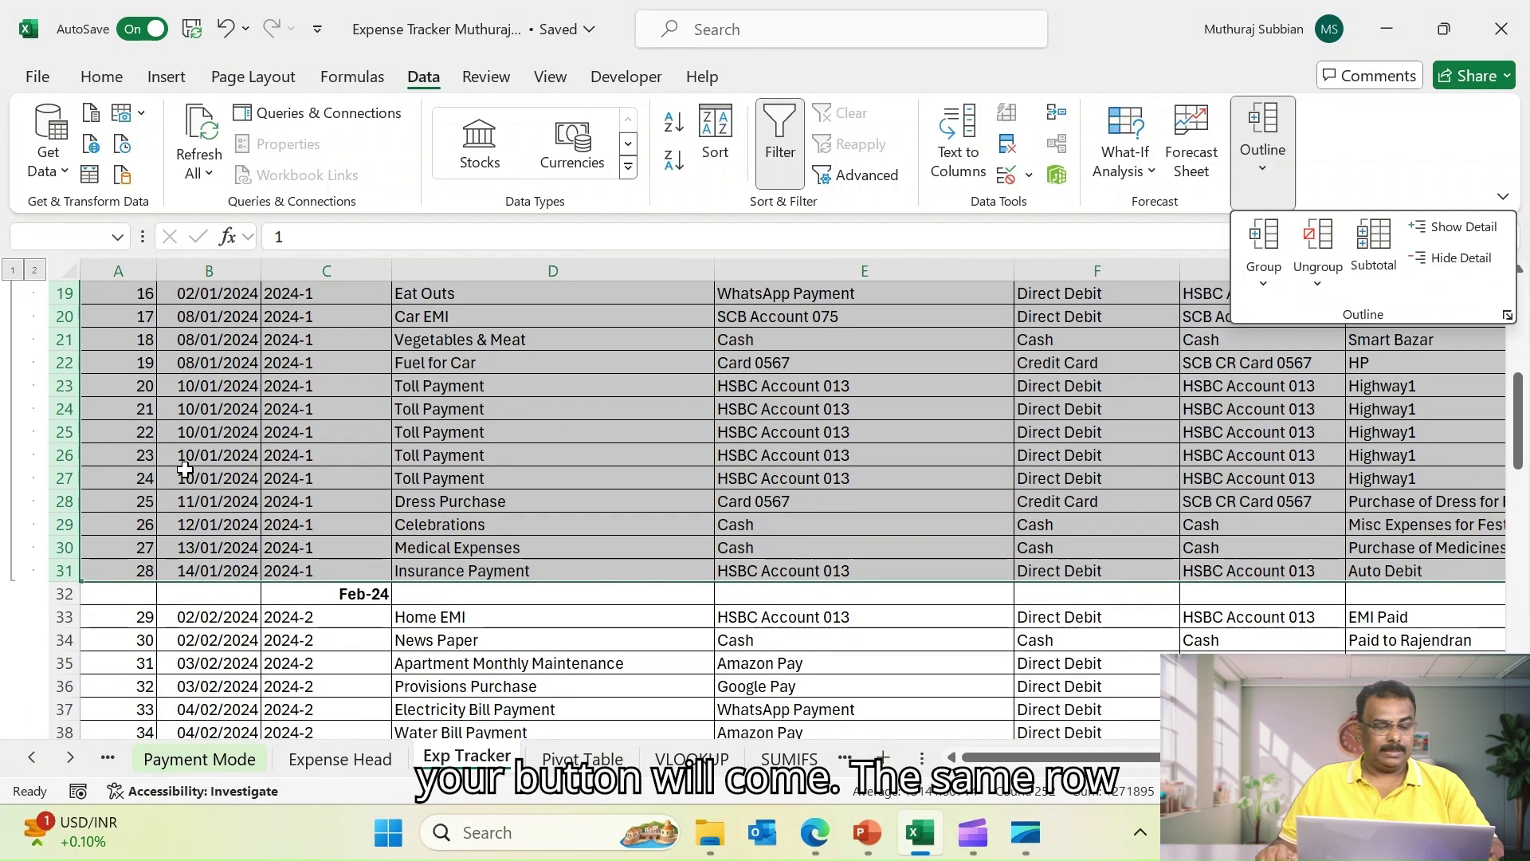
left_click(62, 618)
scroll(57, 619, "down", 6)
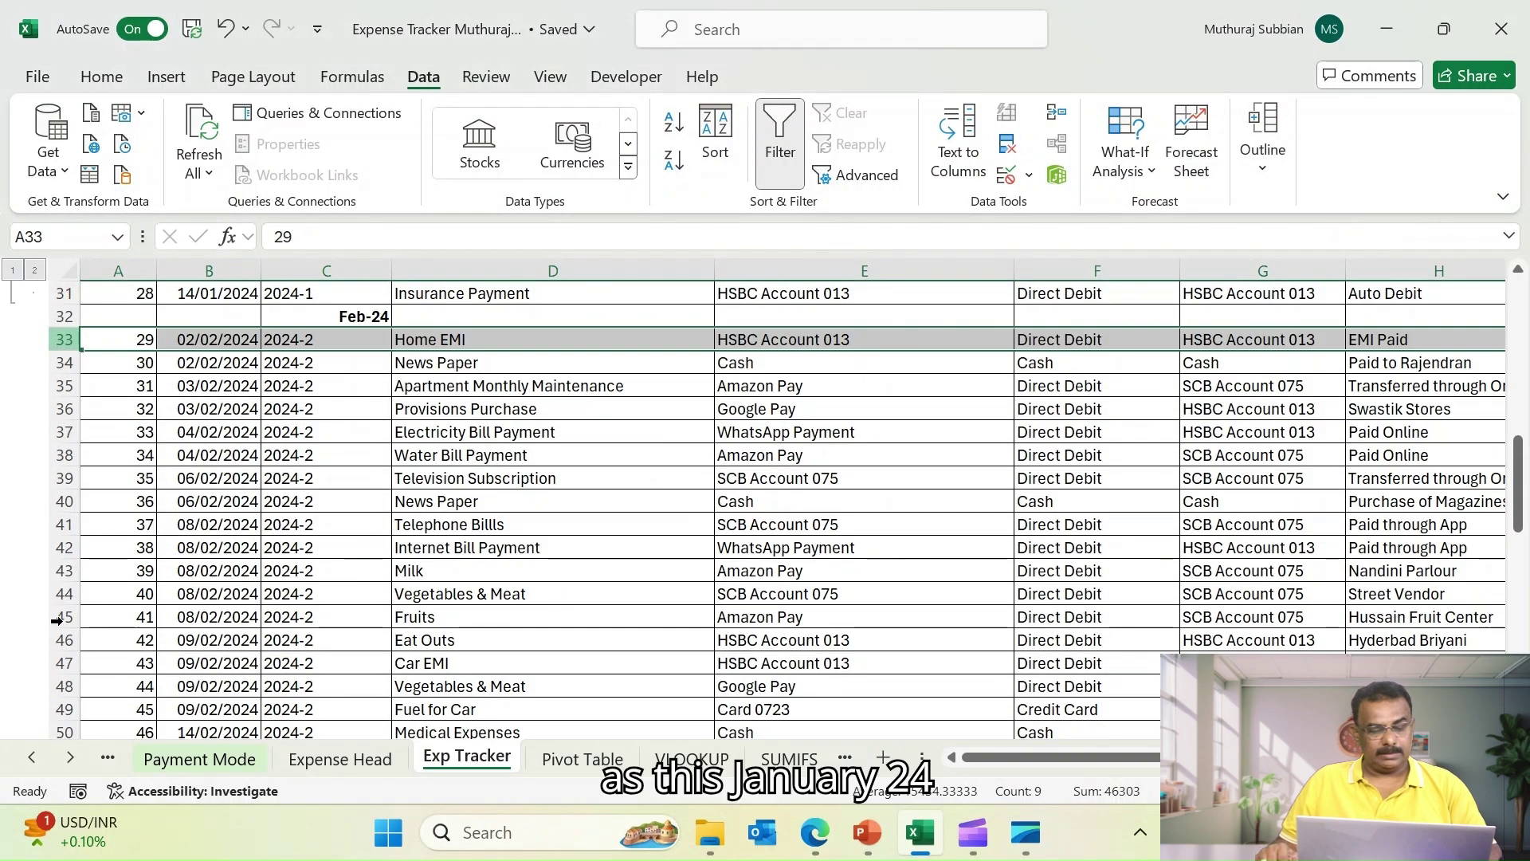
left_click(64, 664, "shift")
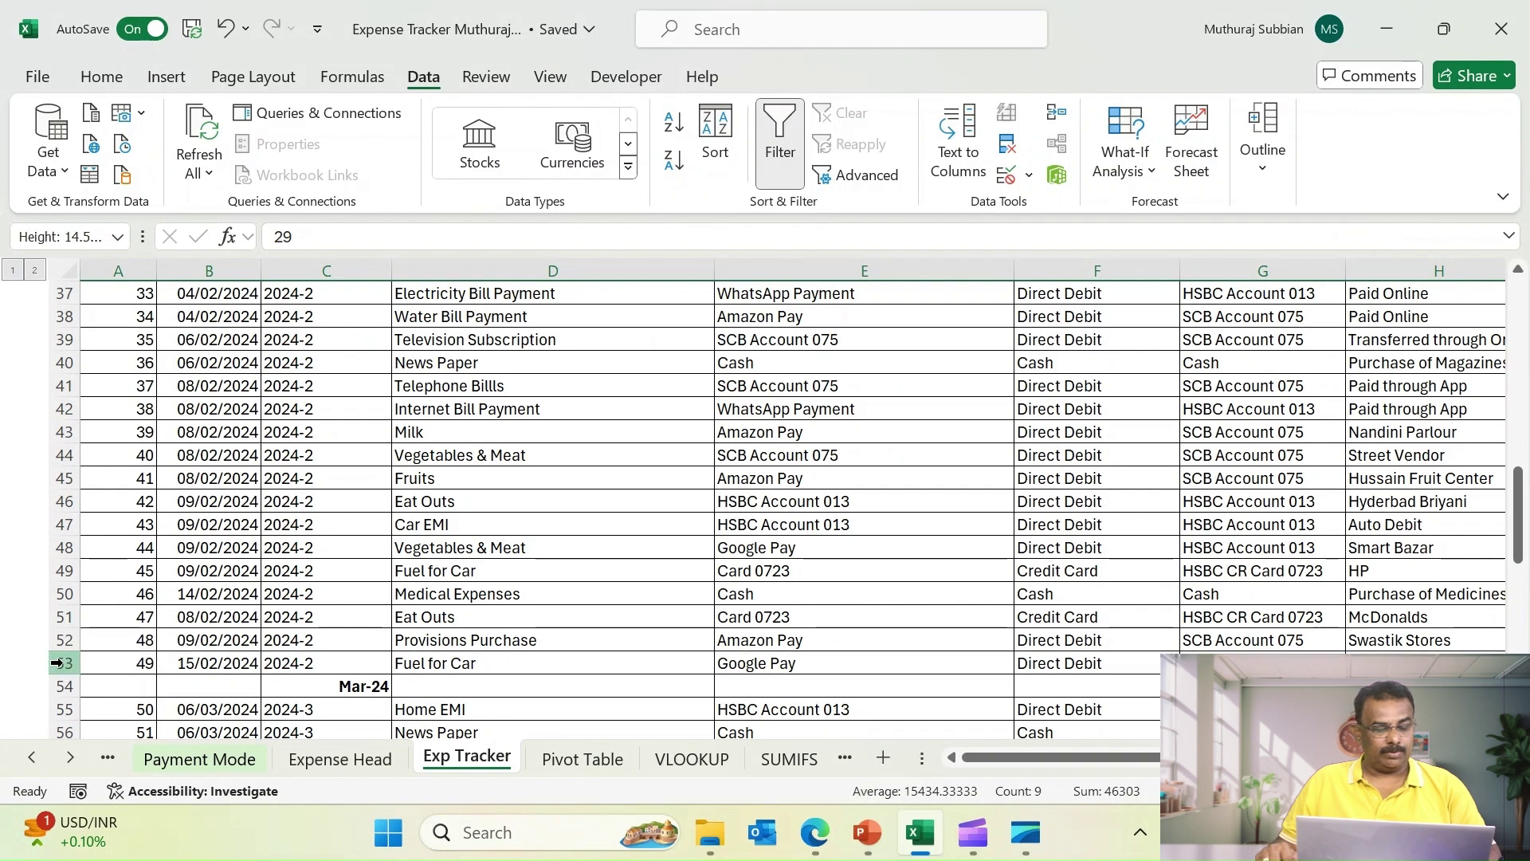
left_click(1272, 182)
left_click(1264, 247)
Collapse all month groups to their label rows and expand the January group again to check its toggle
scroll(563, 376, "up", 4)
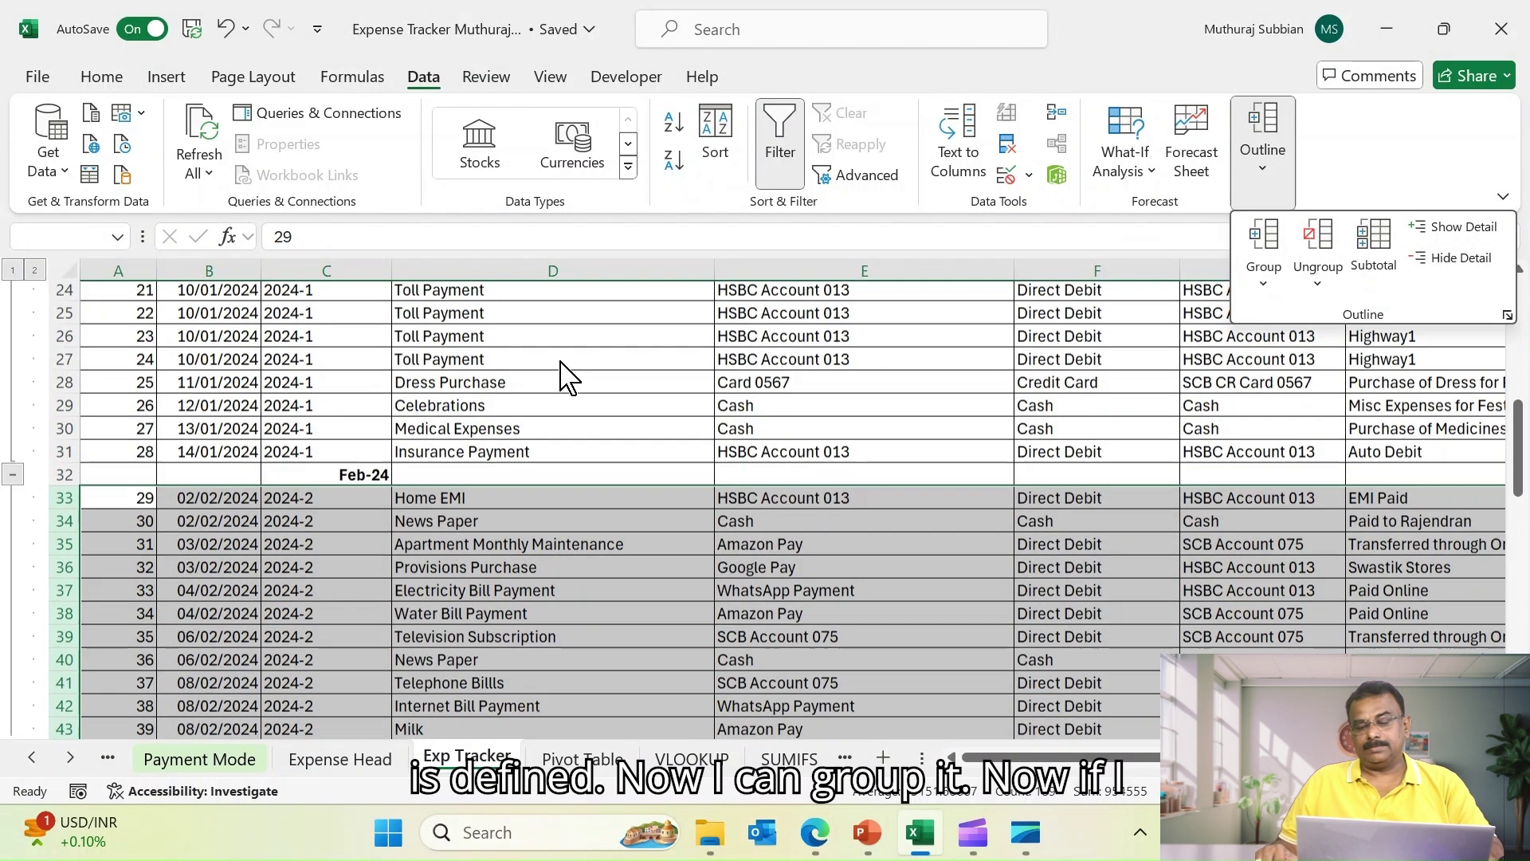
scroll(56, 379, "up", 8)
left_click(12, 270)
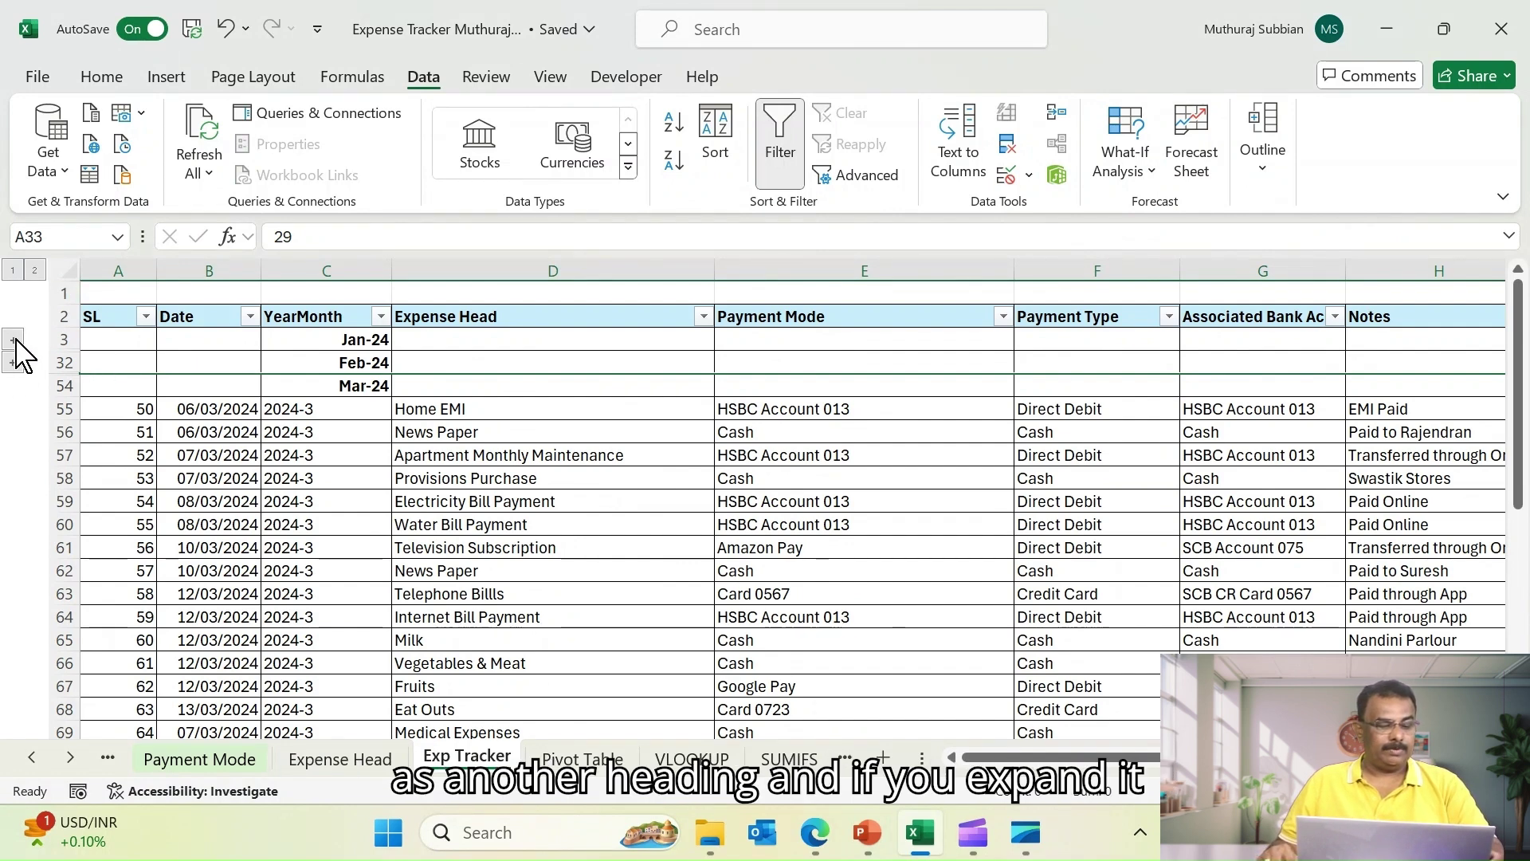
left_click(15, 340)
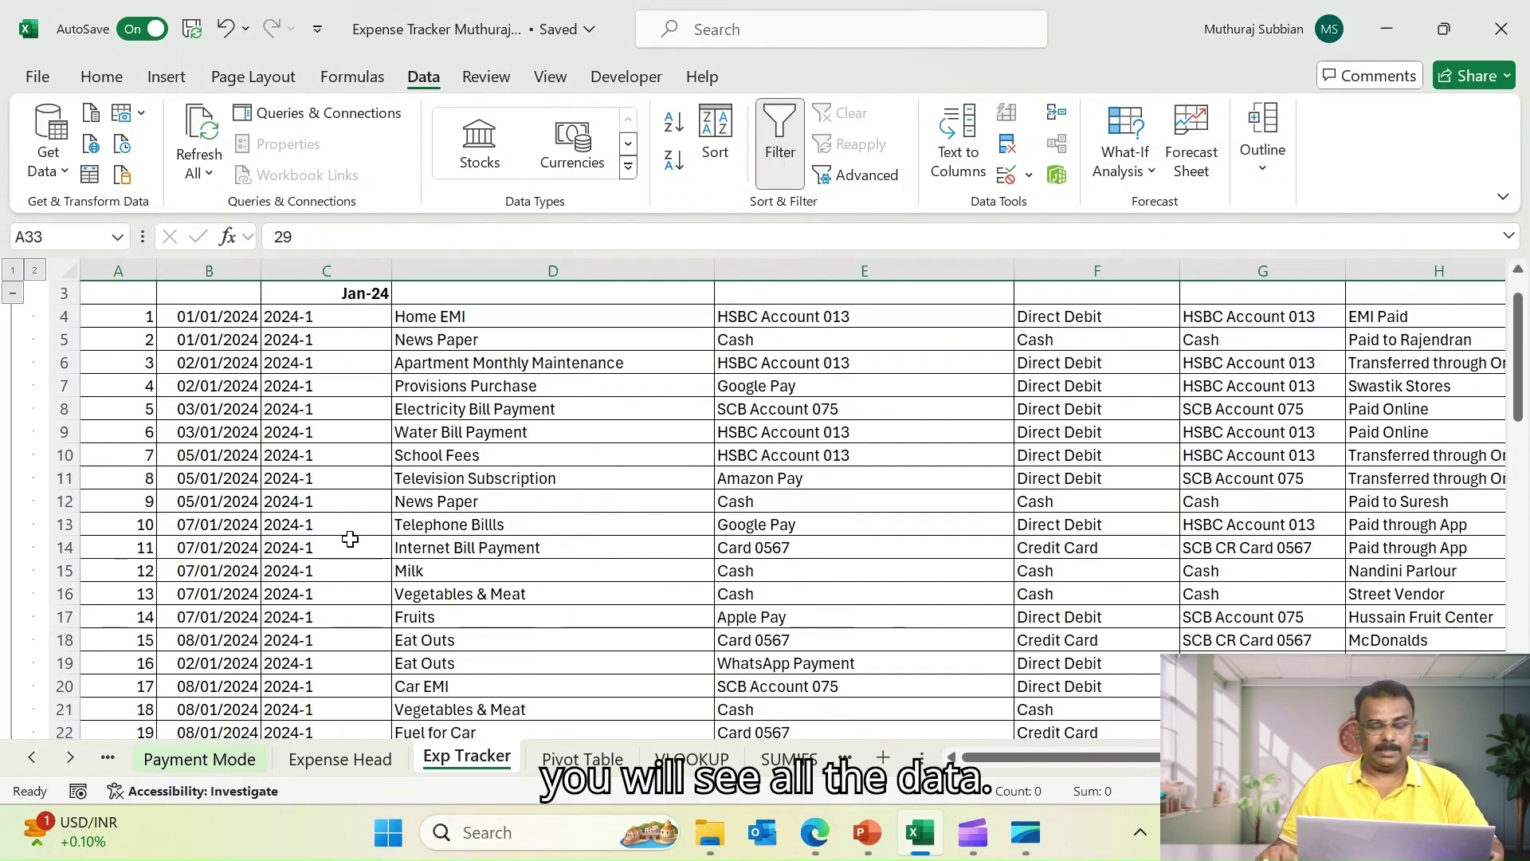
scroll(415, 518, "up", 1)
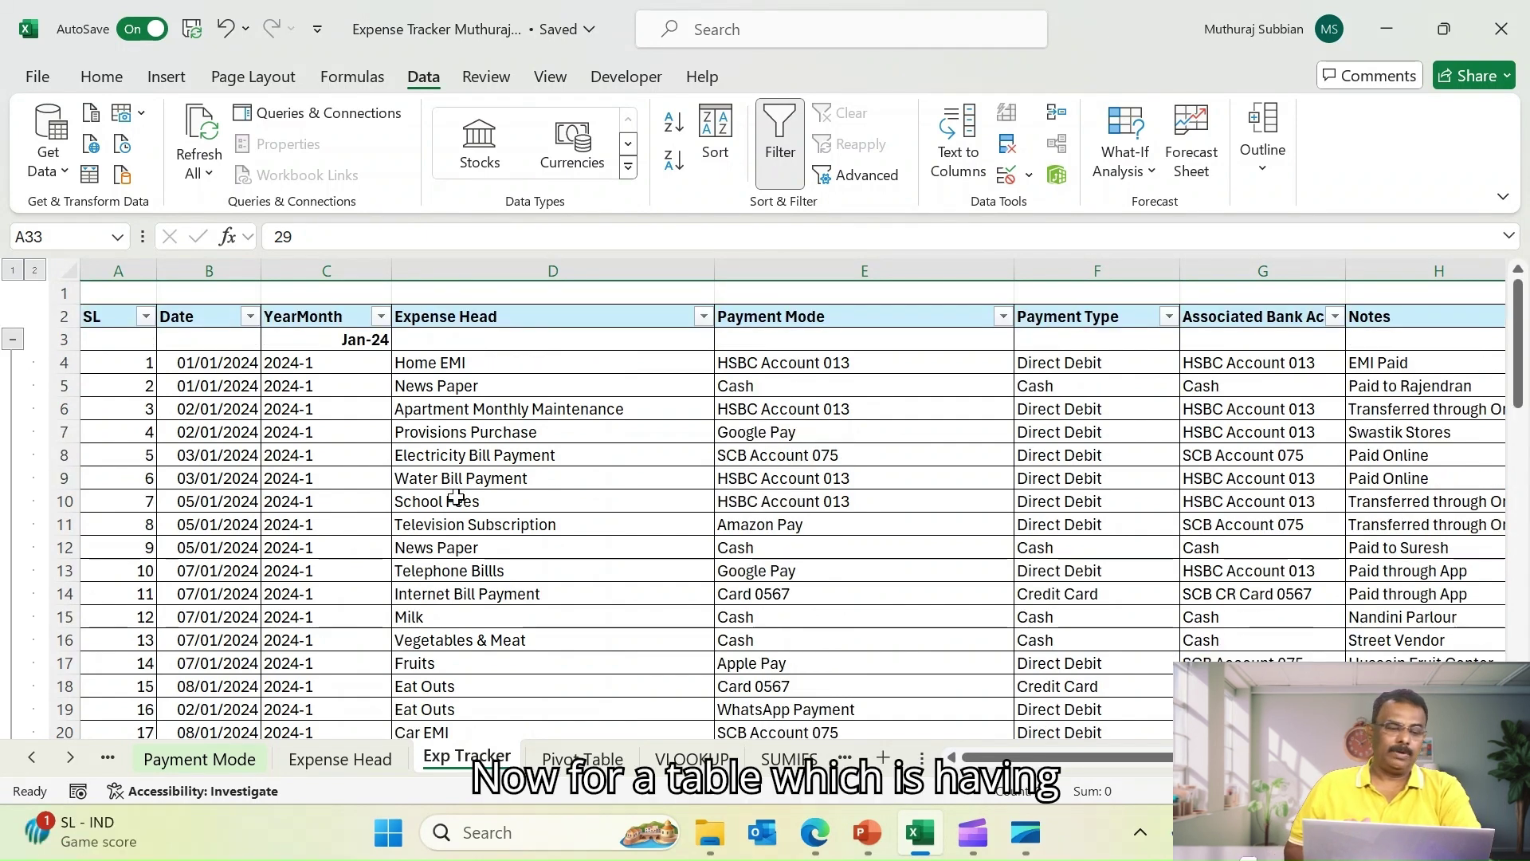
mouse_move(1079, 758)
left_mouse_down()
mouse_move(1142, 758)
mouse_move(1078, 758)
left_mouse_up()
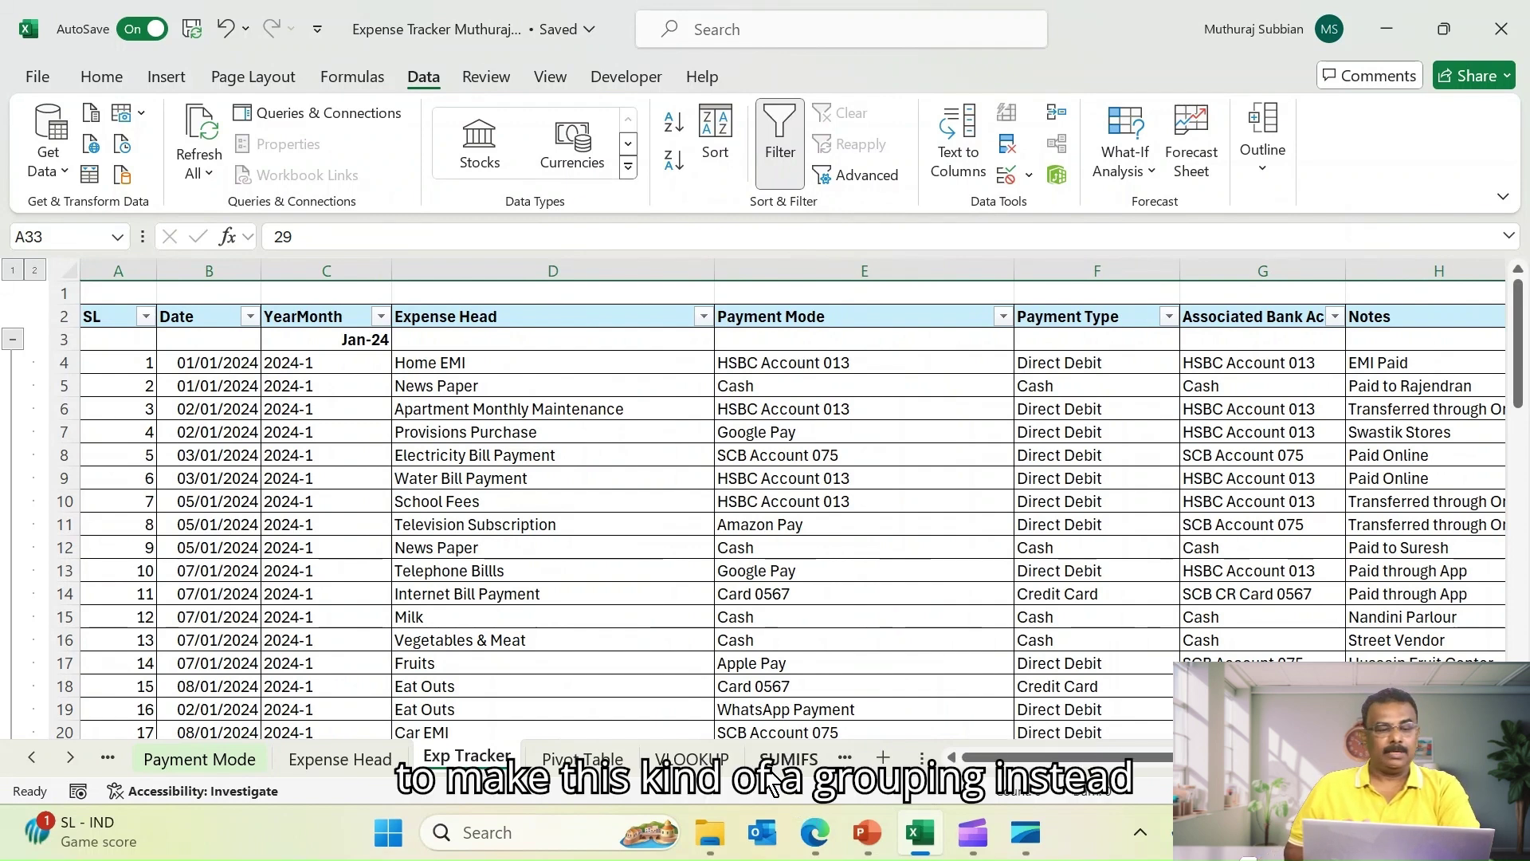
Expand the February group below the Feb-24 label and bring the Amount column into view
left_click(64, 339)
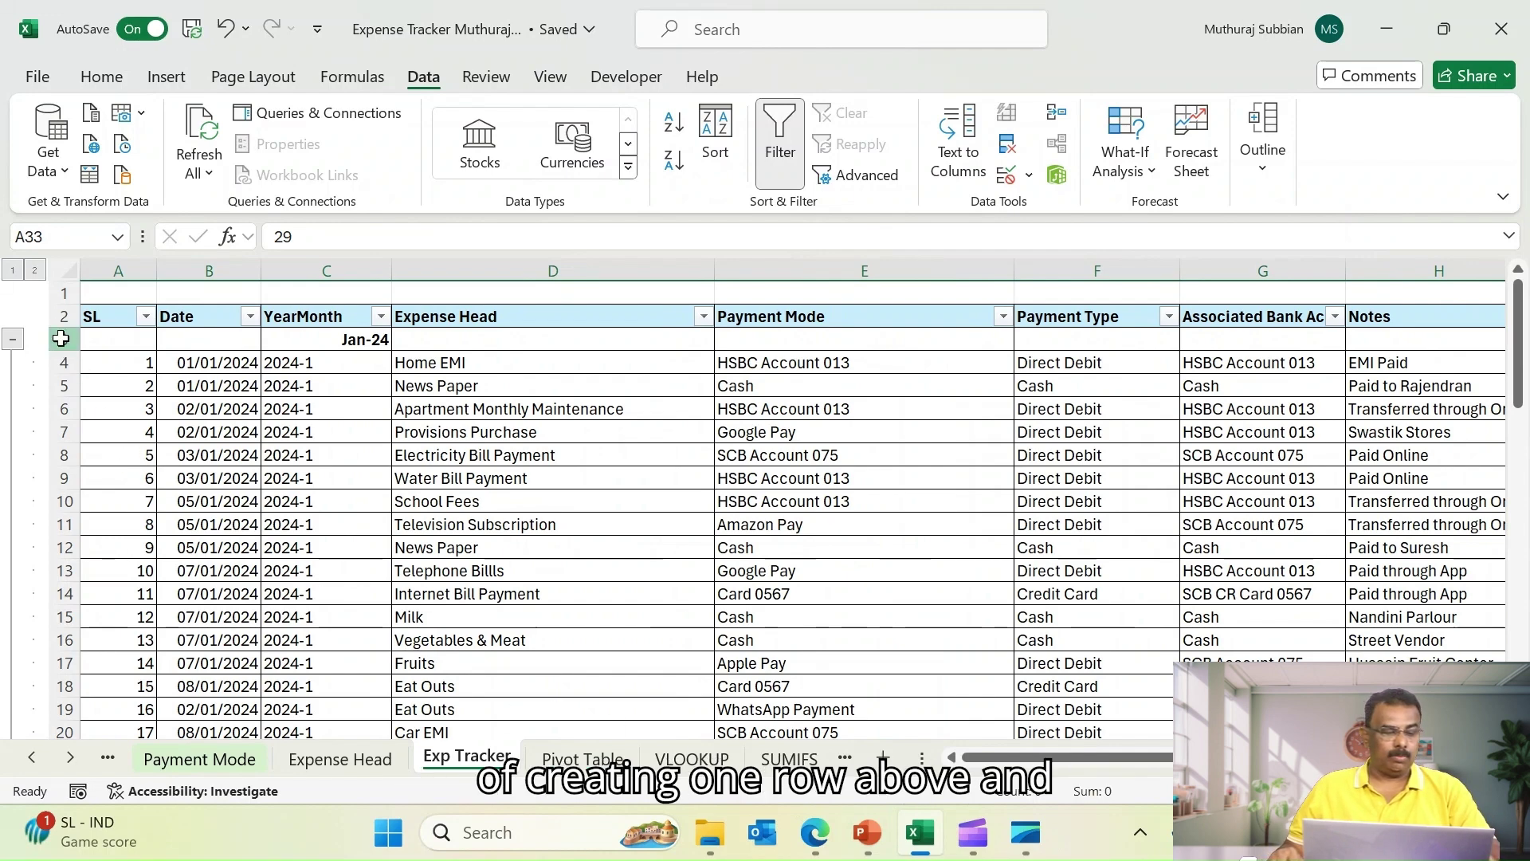
scroll(287, 542, "down", 8)
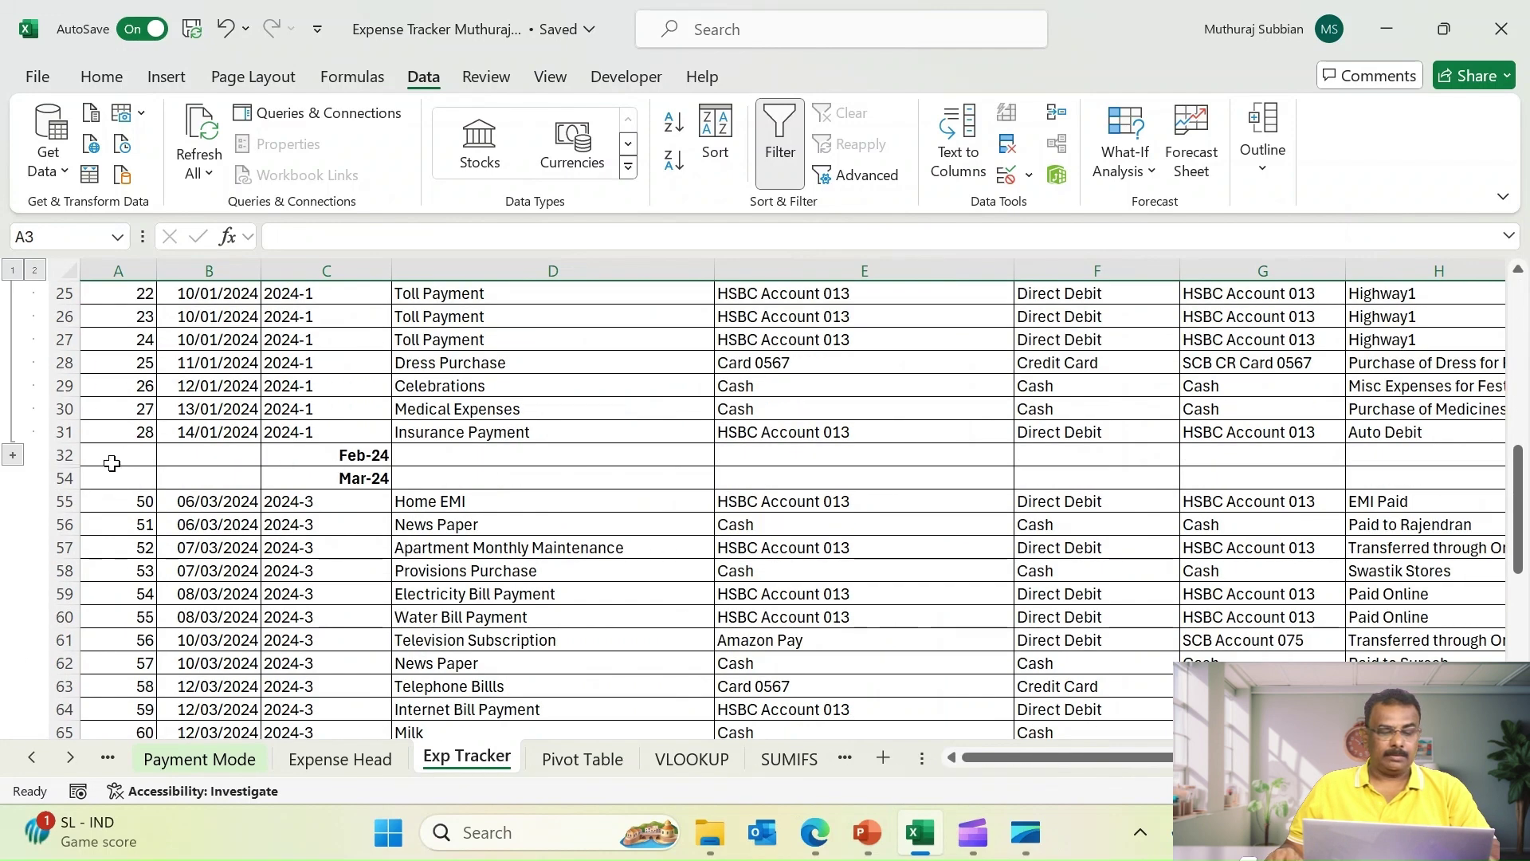
left_click(13, 455)
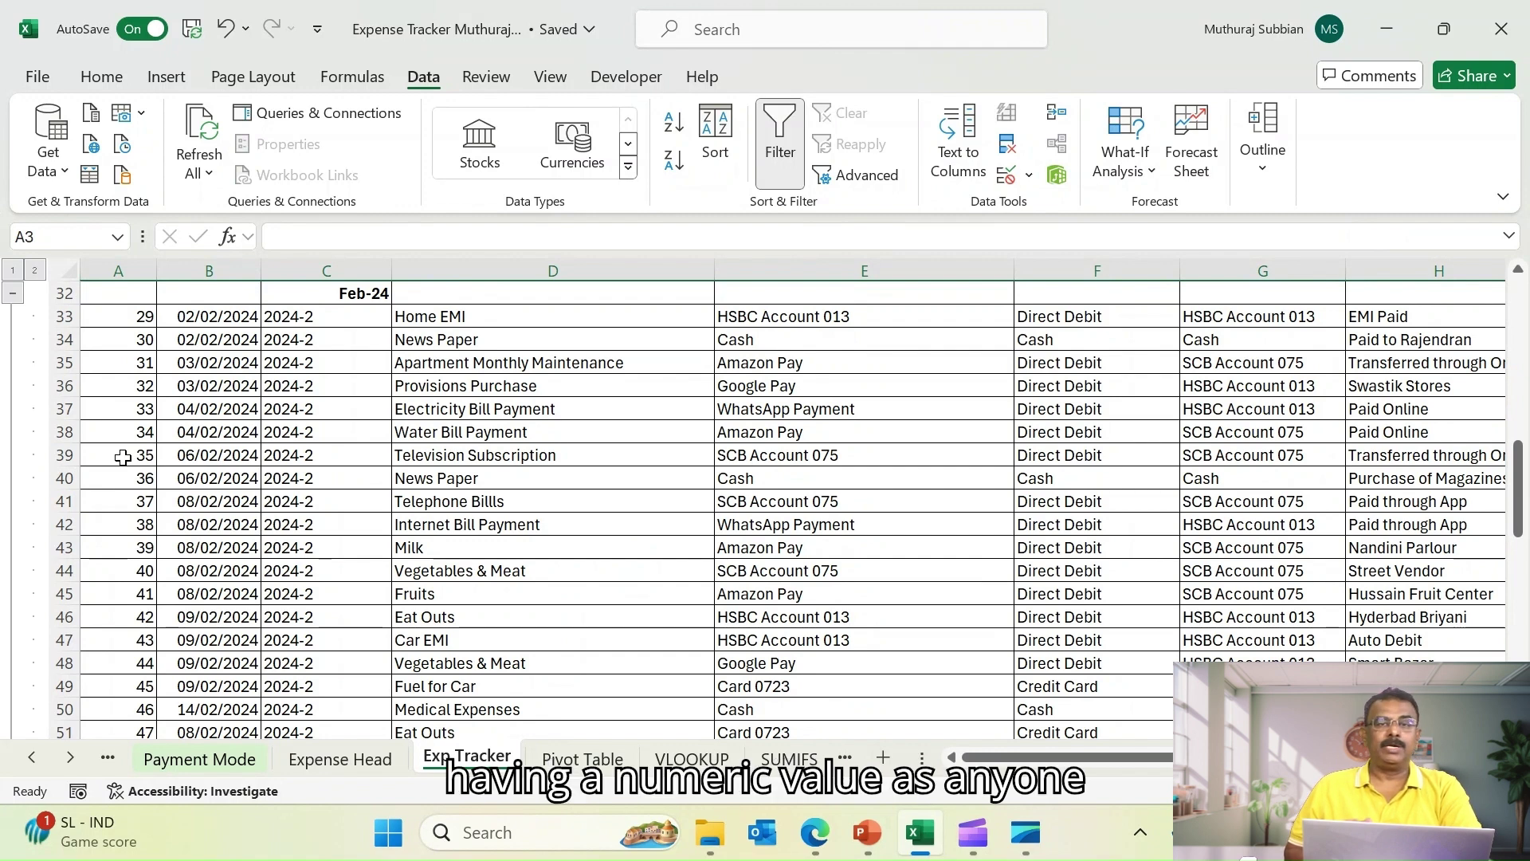
left_click_drag(1041, 759, 1100, 757)
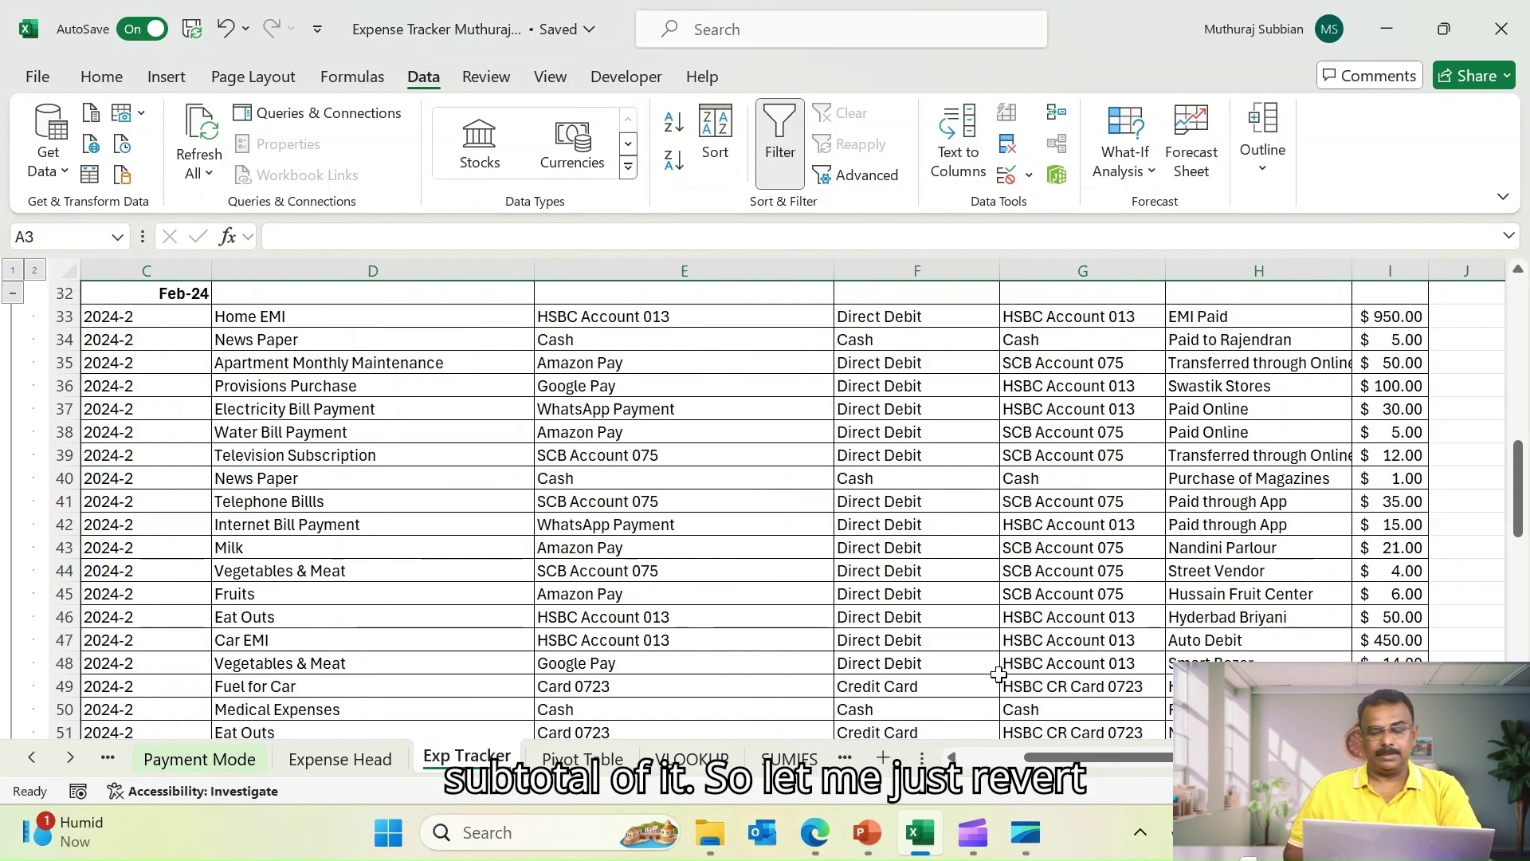
Select the whole sheet and ungroup all its rows
scroll(999, 674, "up", 10)
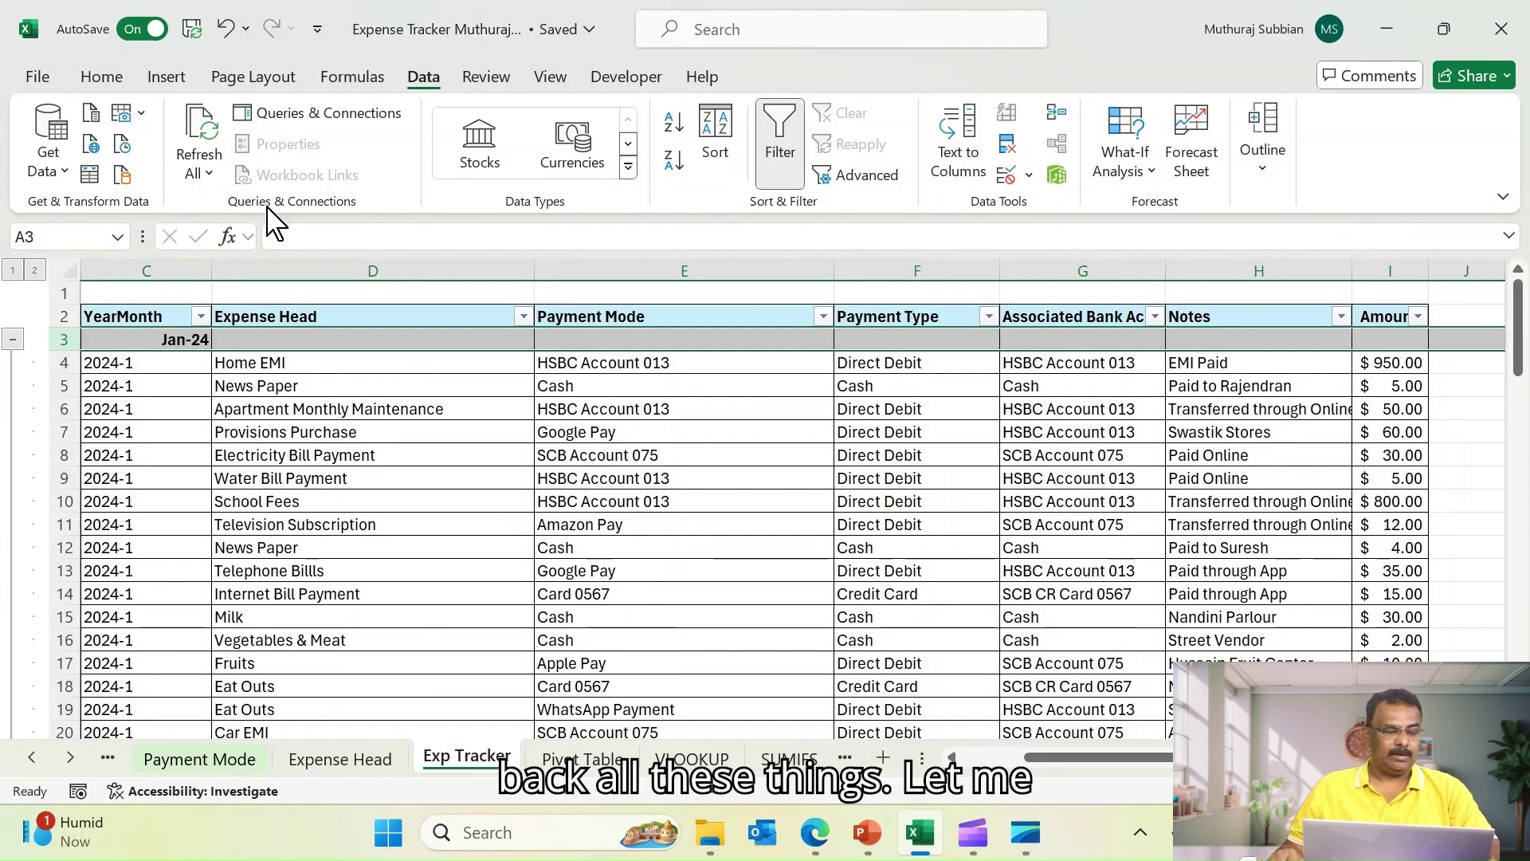
left_click(69, 273)
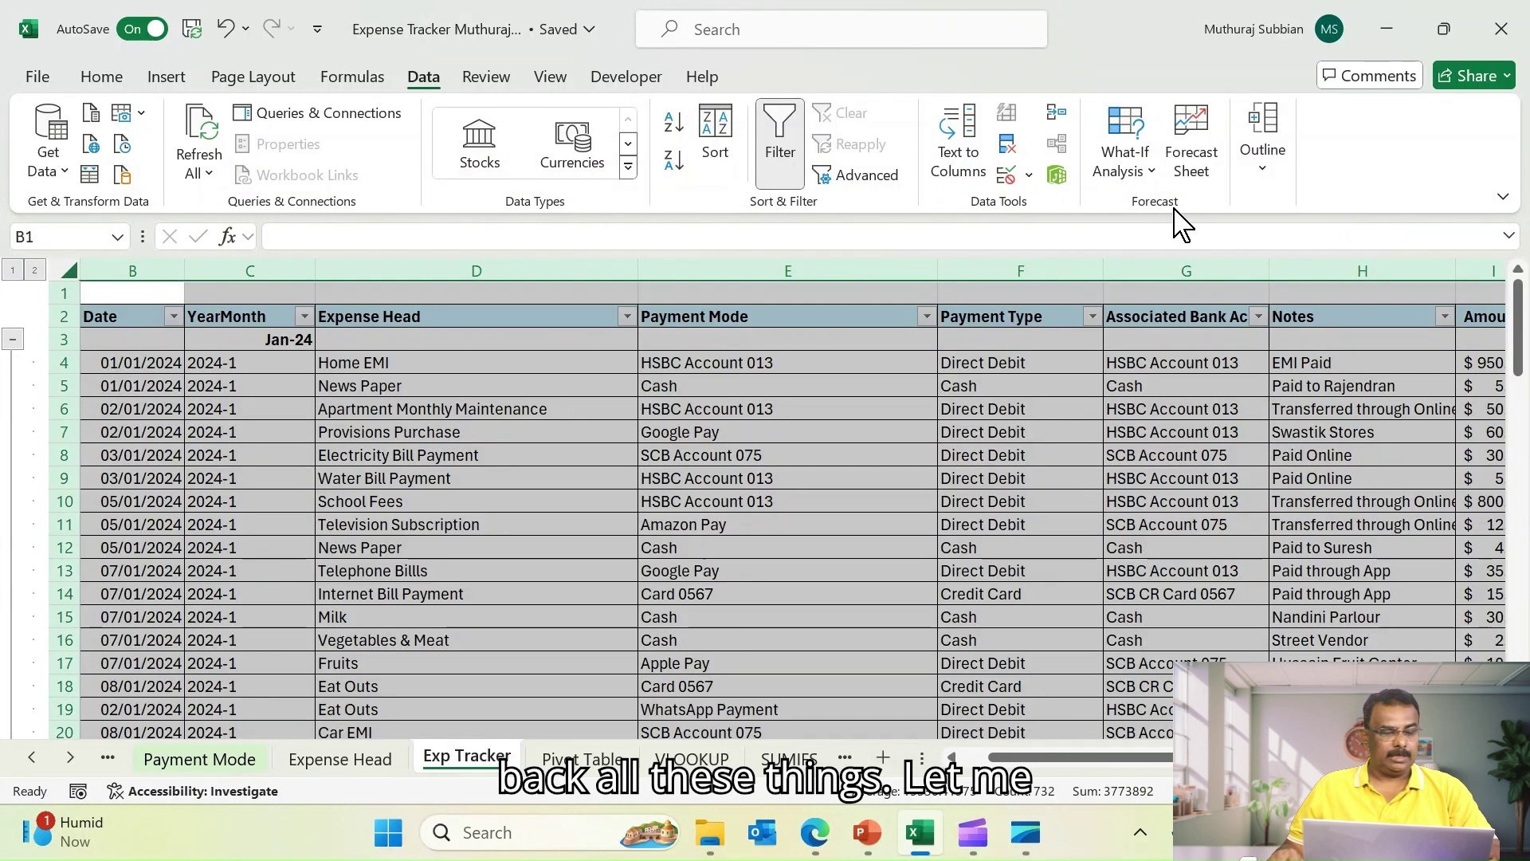
left_click(1263, 152)
left_click(1323, 259)
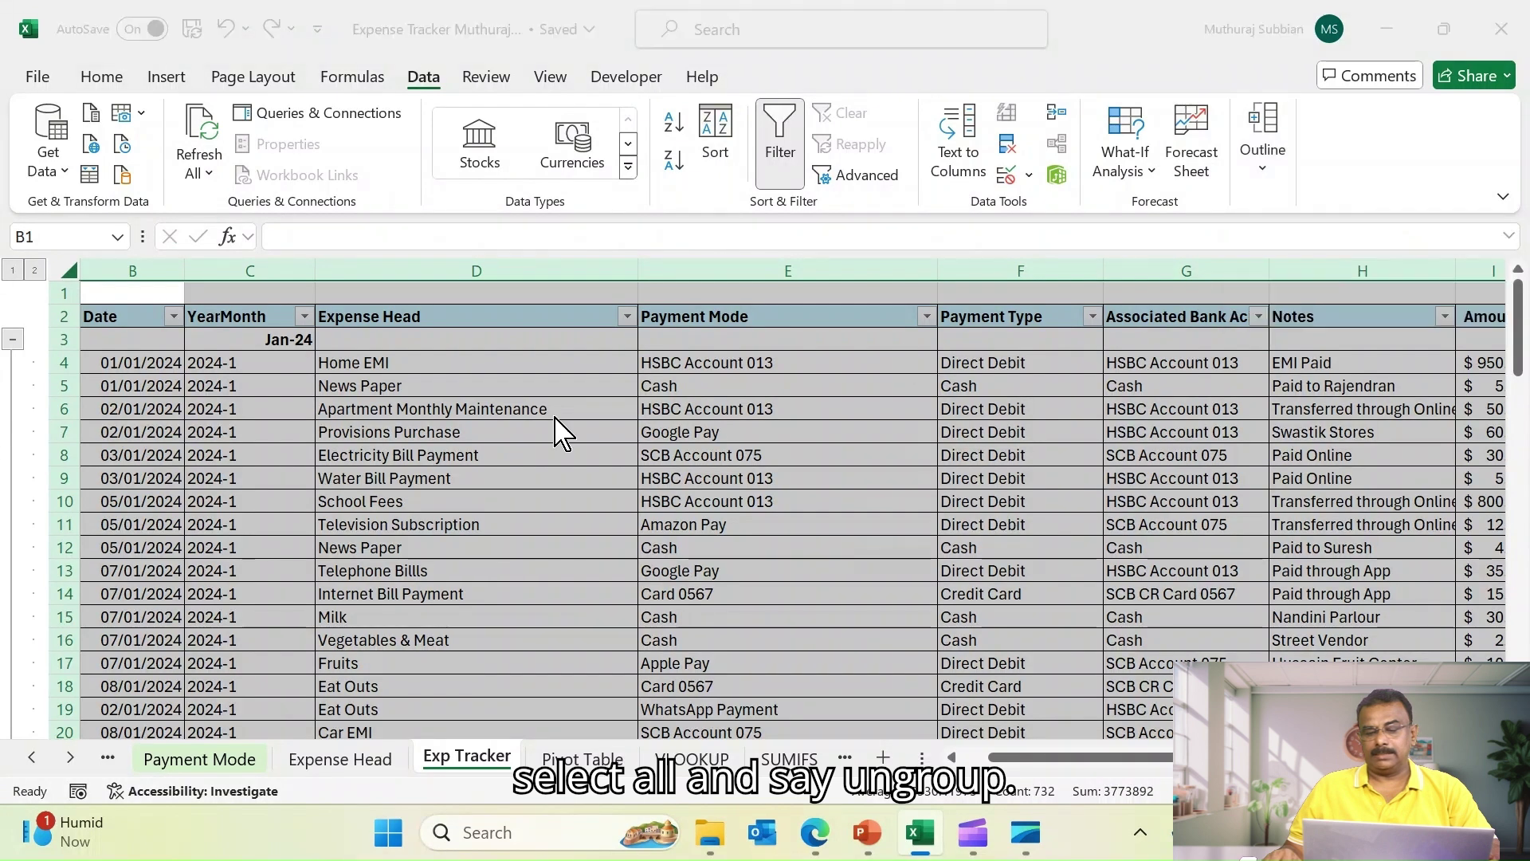
left_click(909, 547)
left_click(319, 525)
Delete the Jan-24 label row above the January records and the Feb-24 label row above the February records
left_click(12, 337)
right_click(12, 337)
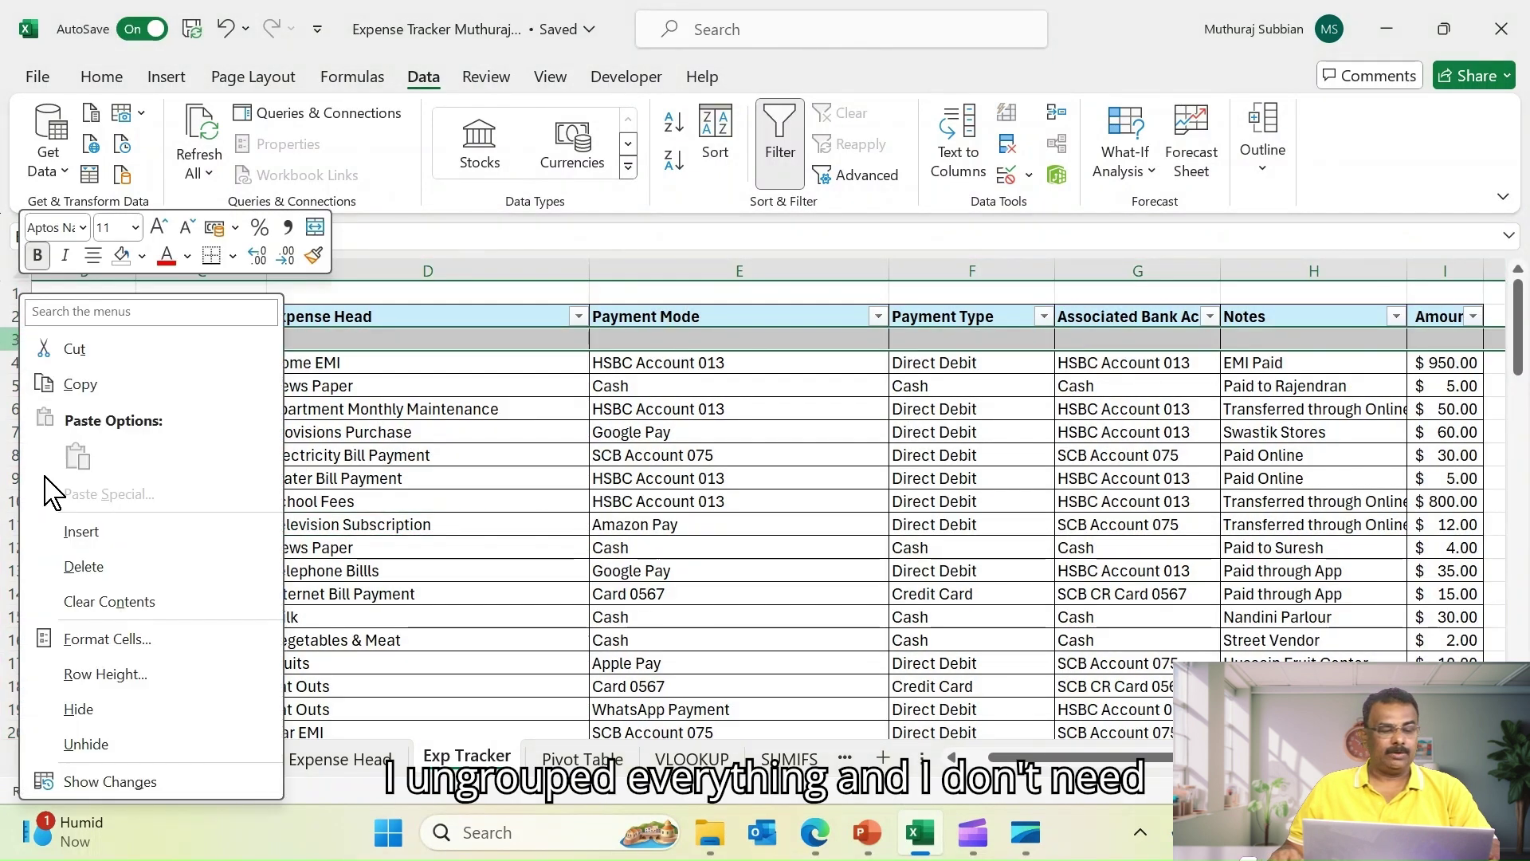
left_click(64, 567)
scroll(376, 508, "down", 2)
scroll(376, 507, "down", 5)
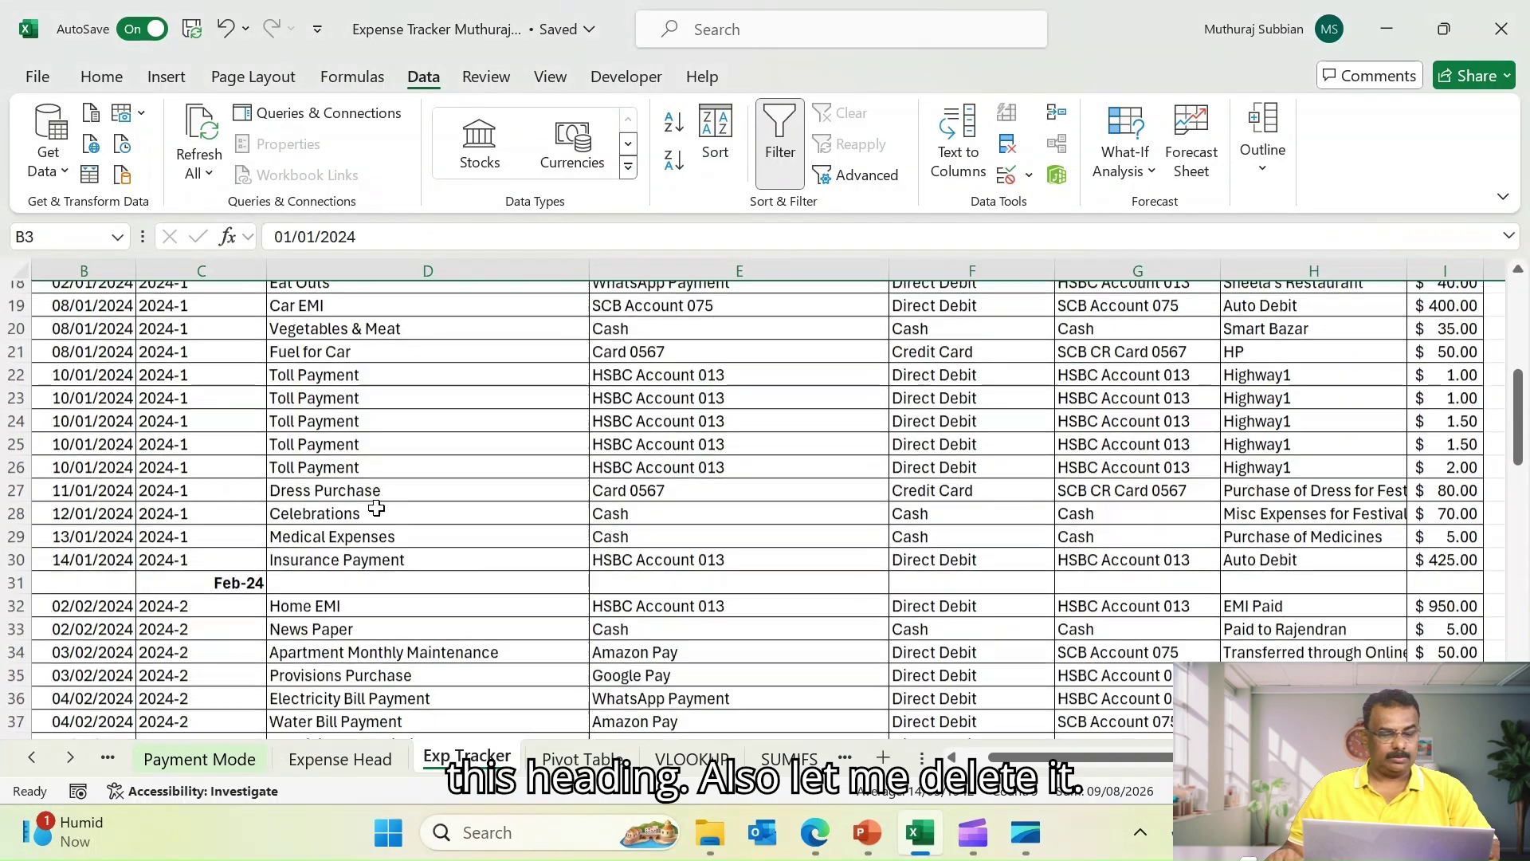
left_click(16, 570)
right_click(16, 570)
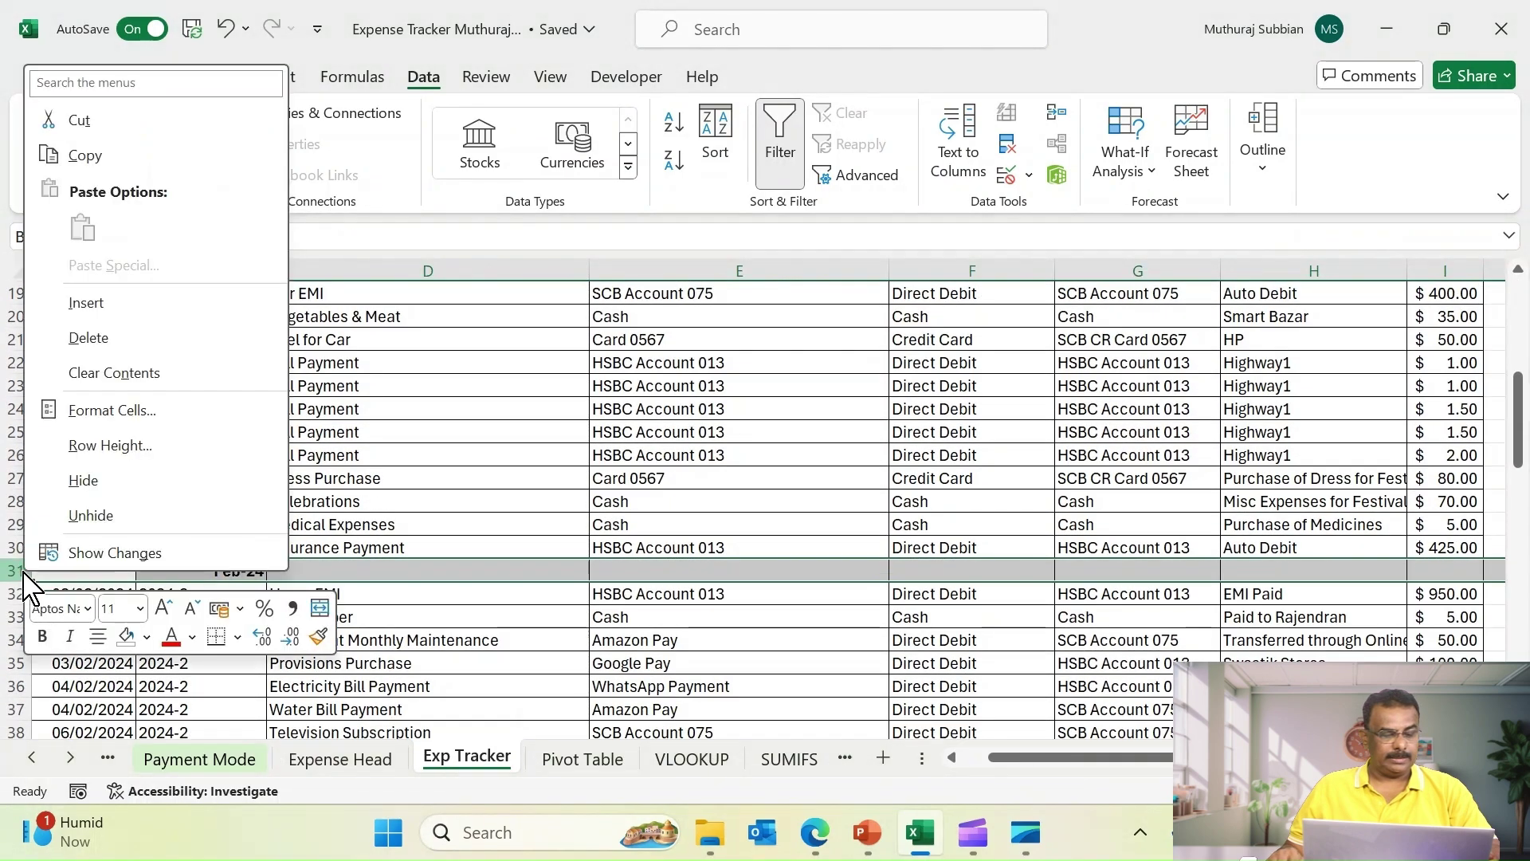
left_click(88, 338)
Delete the Mar-24 label row above the March records
scroll(255, 535, "down", 6)
scroll(255, 534, "down", 1)
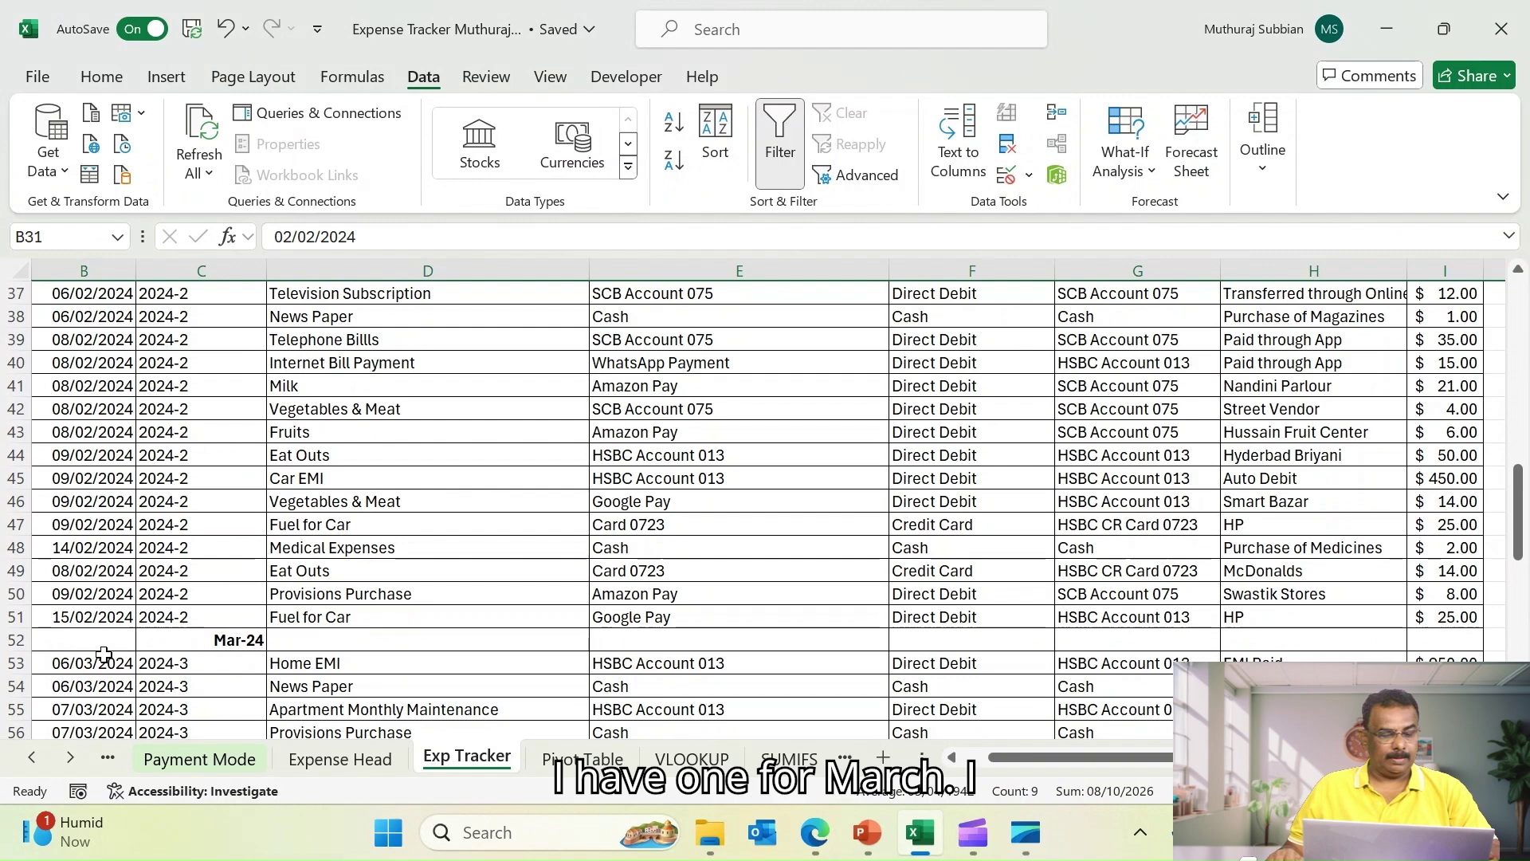
left_click(16, 640)
right_click(16, 640)
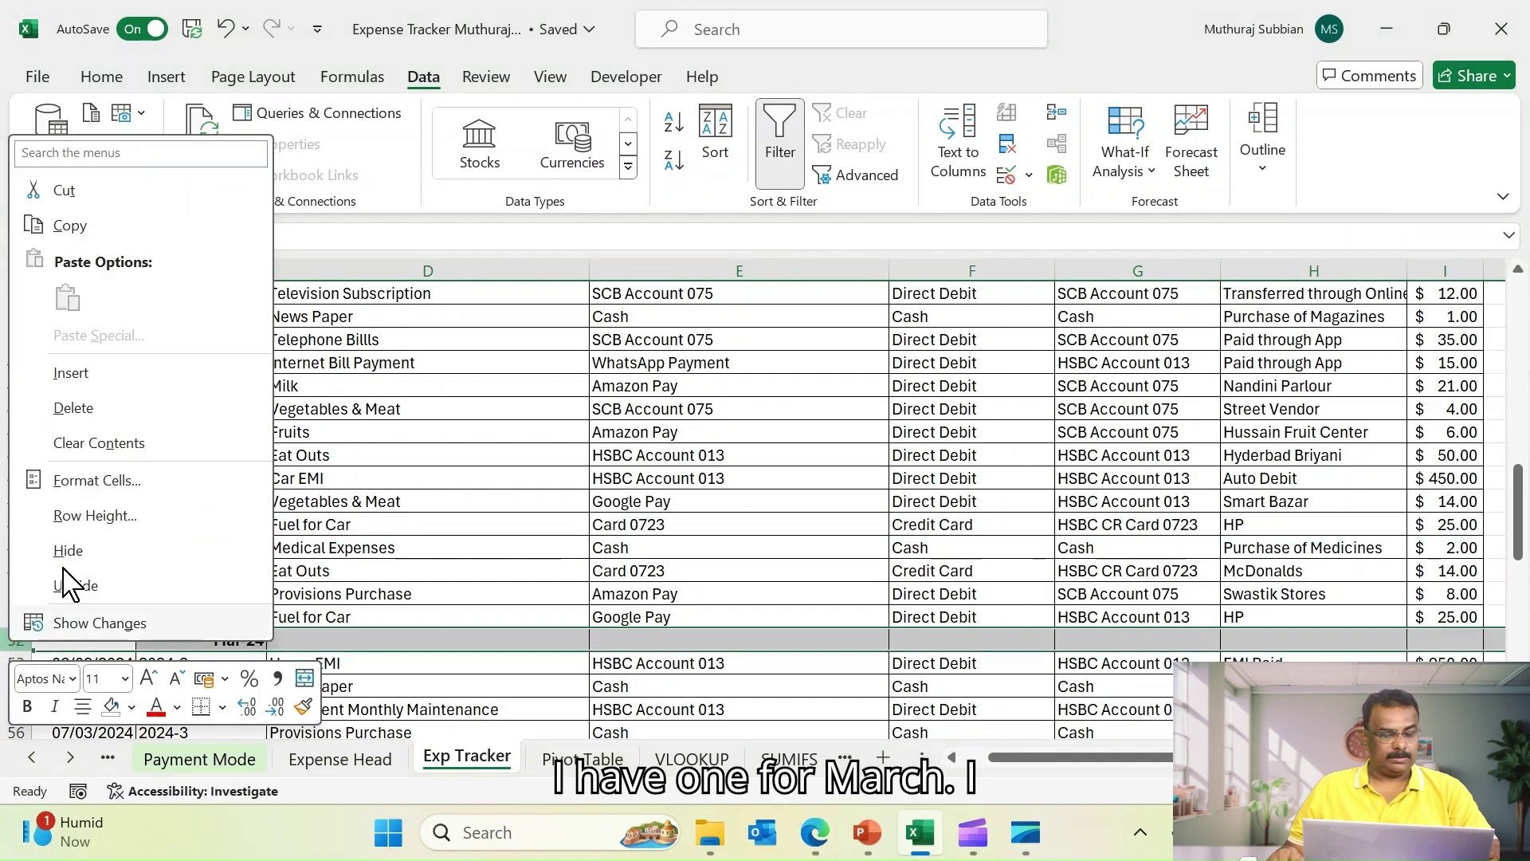
left_click(74, 408)
Open the Subtotal settings for the expense table and choose YearMonth as the field for each change
scroll(598, 591, "up", 12)
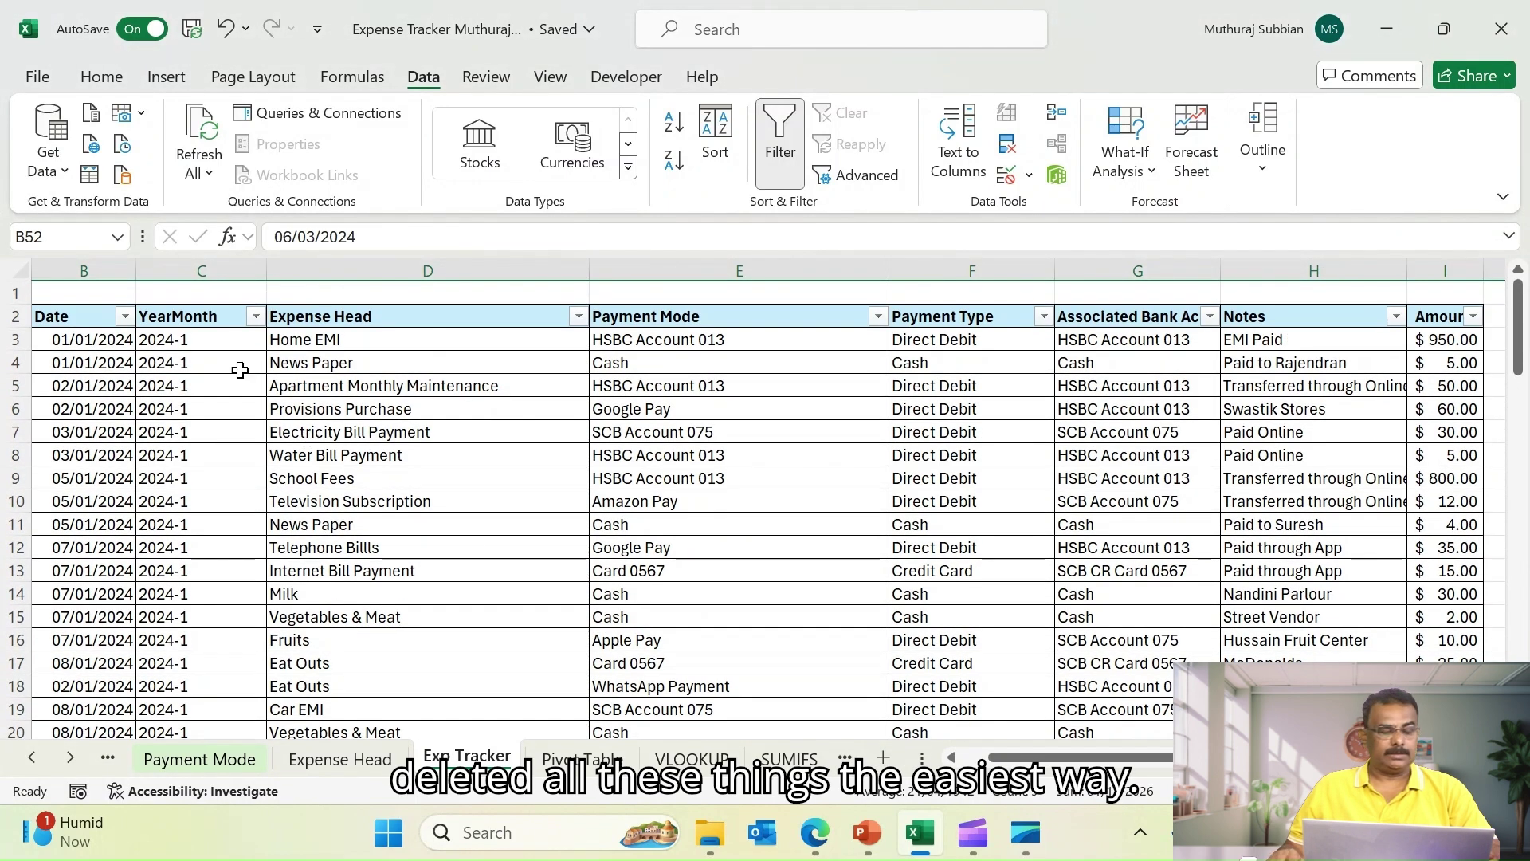
left_click(72, 314)
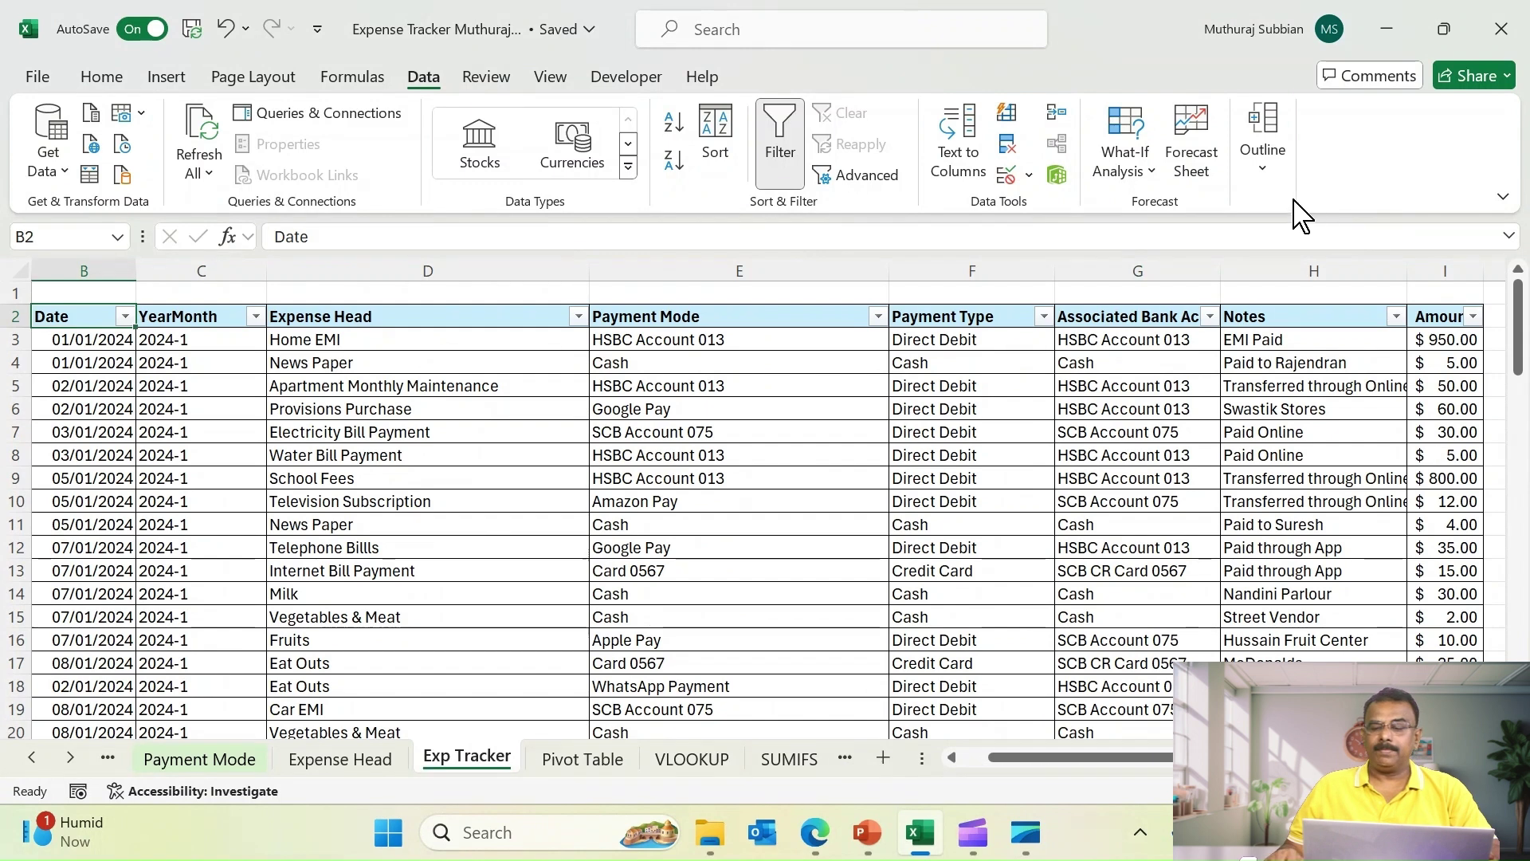
left_click(1264, 160)
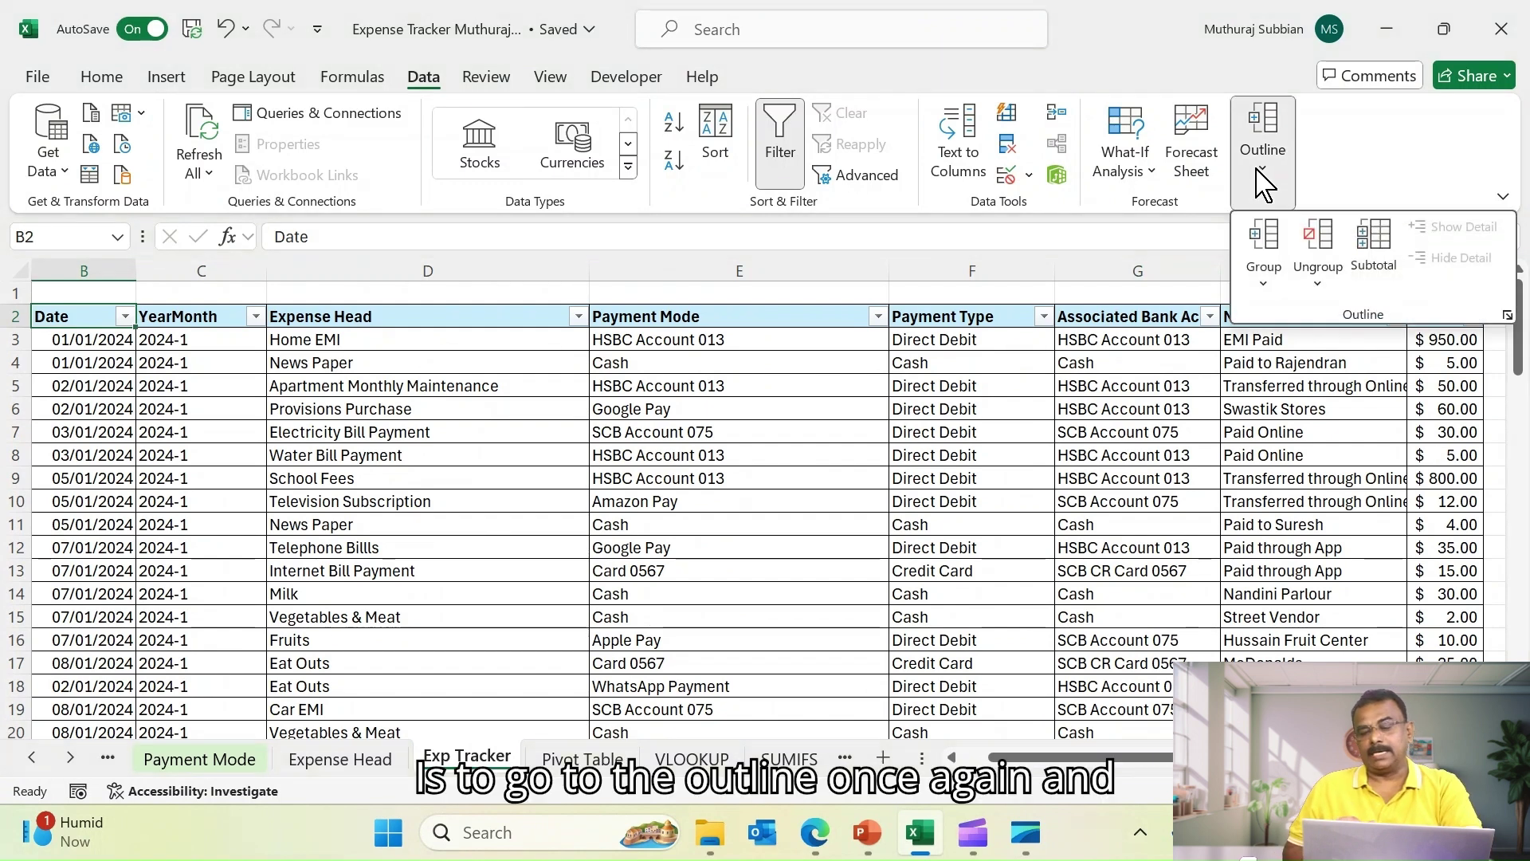
left_click(1373, 243)
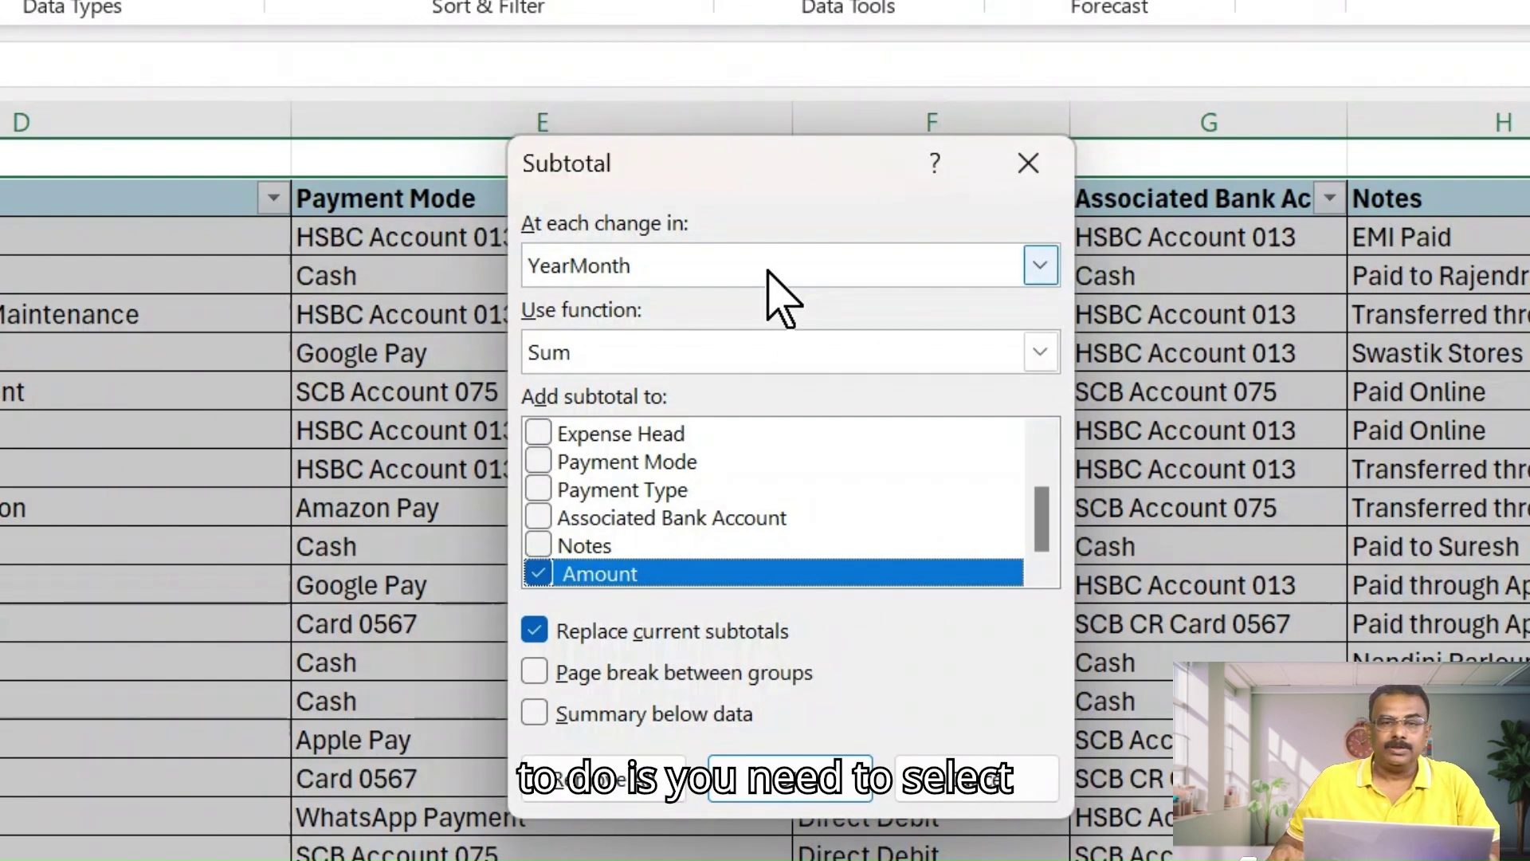
left_click(1041, 265)
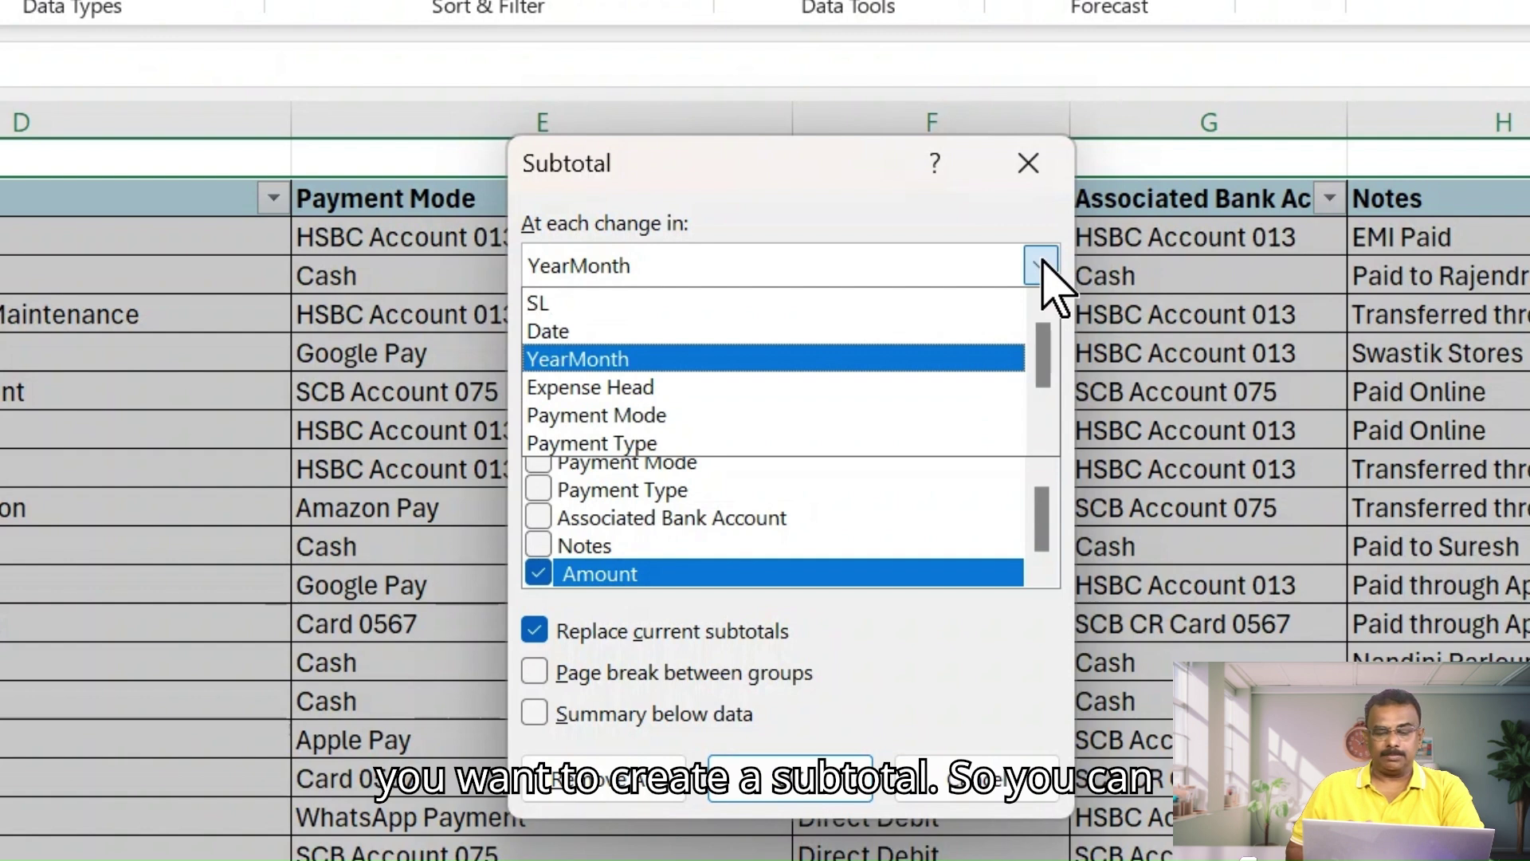
left_click(574, 359)
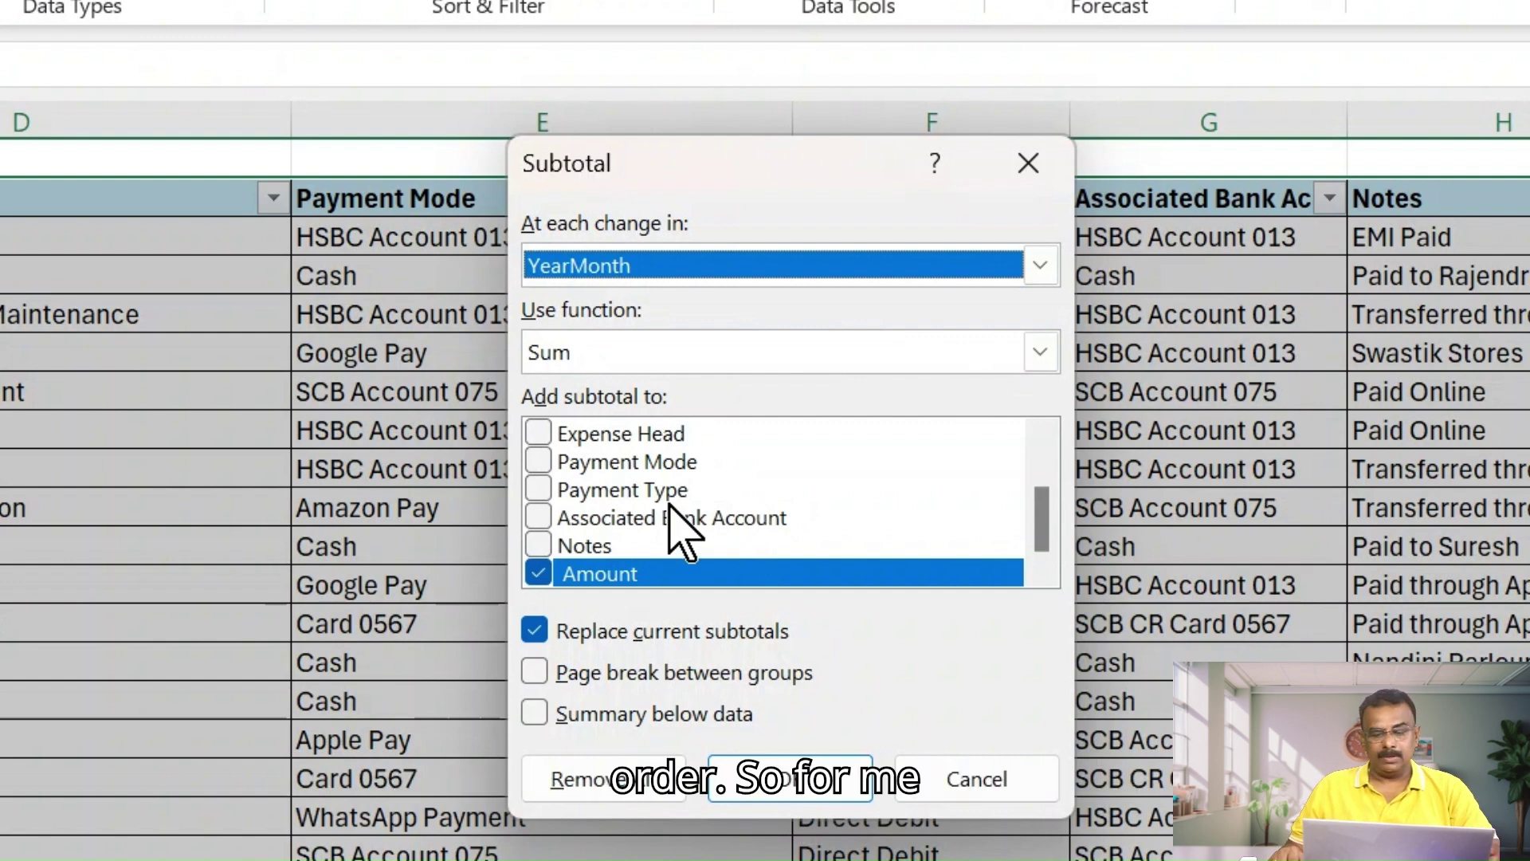
Add Sum subtotals of the Amount column at each change in Date, replacing any current subtotals
left_click(537, 576)
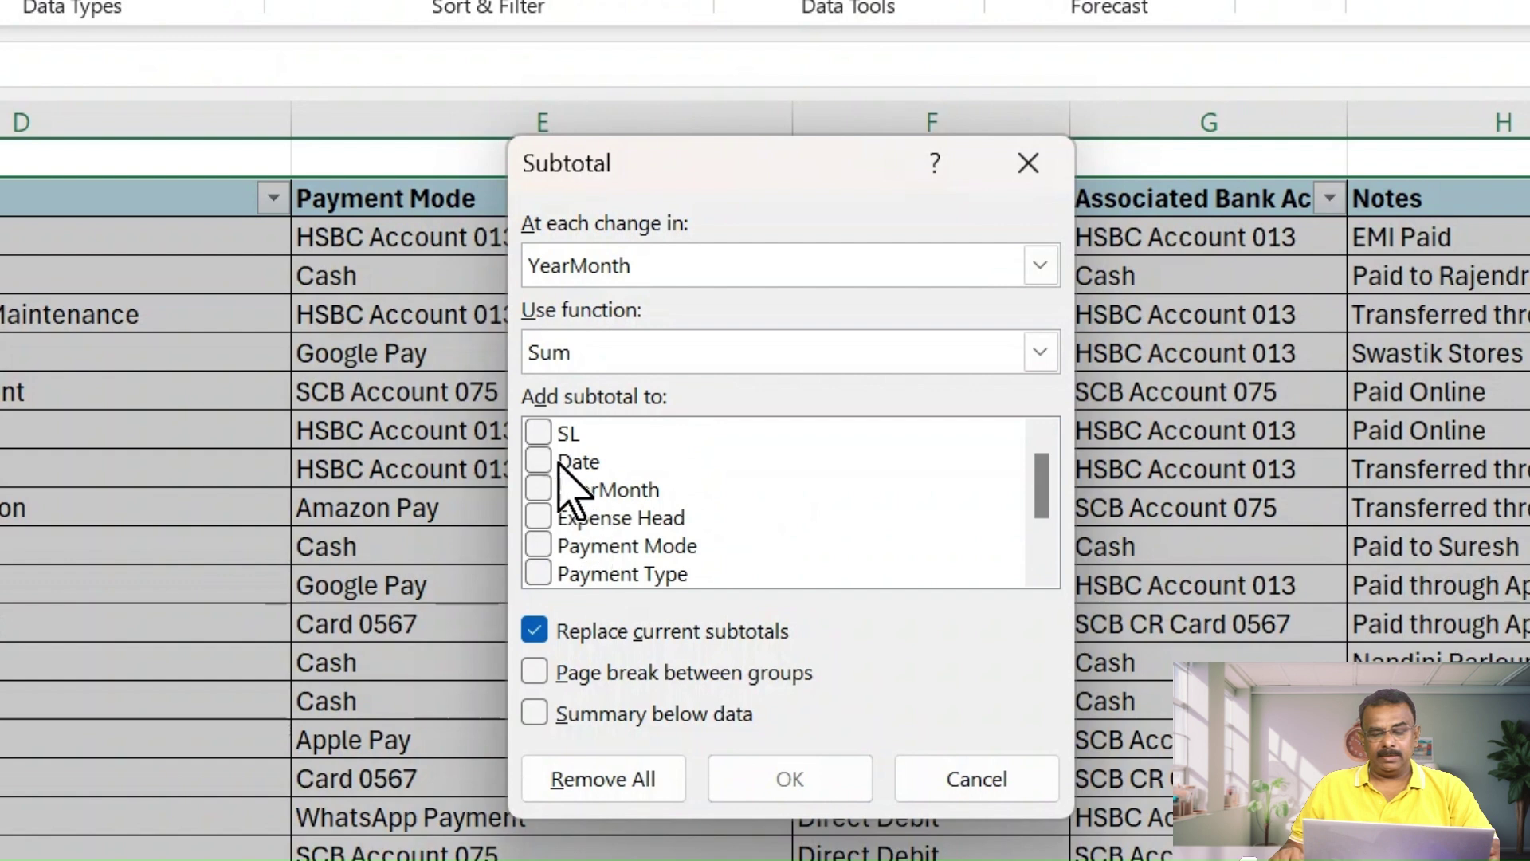
left_click(539, 462)
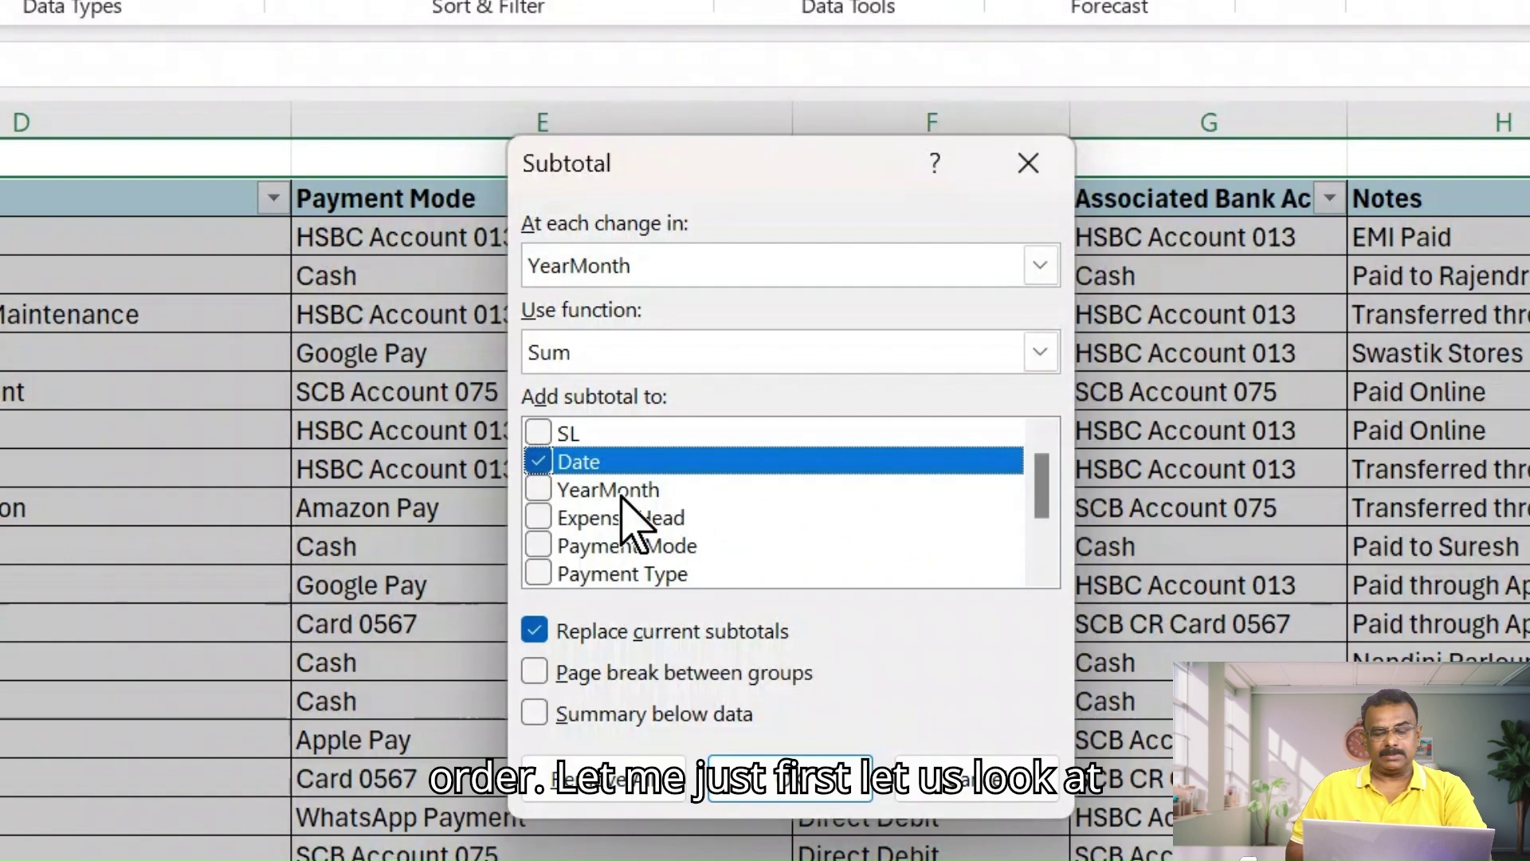
left_click(1038, 271)
left_click(545, 333)
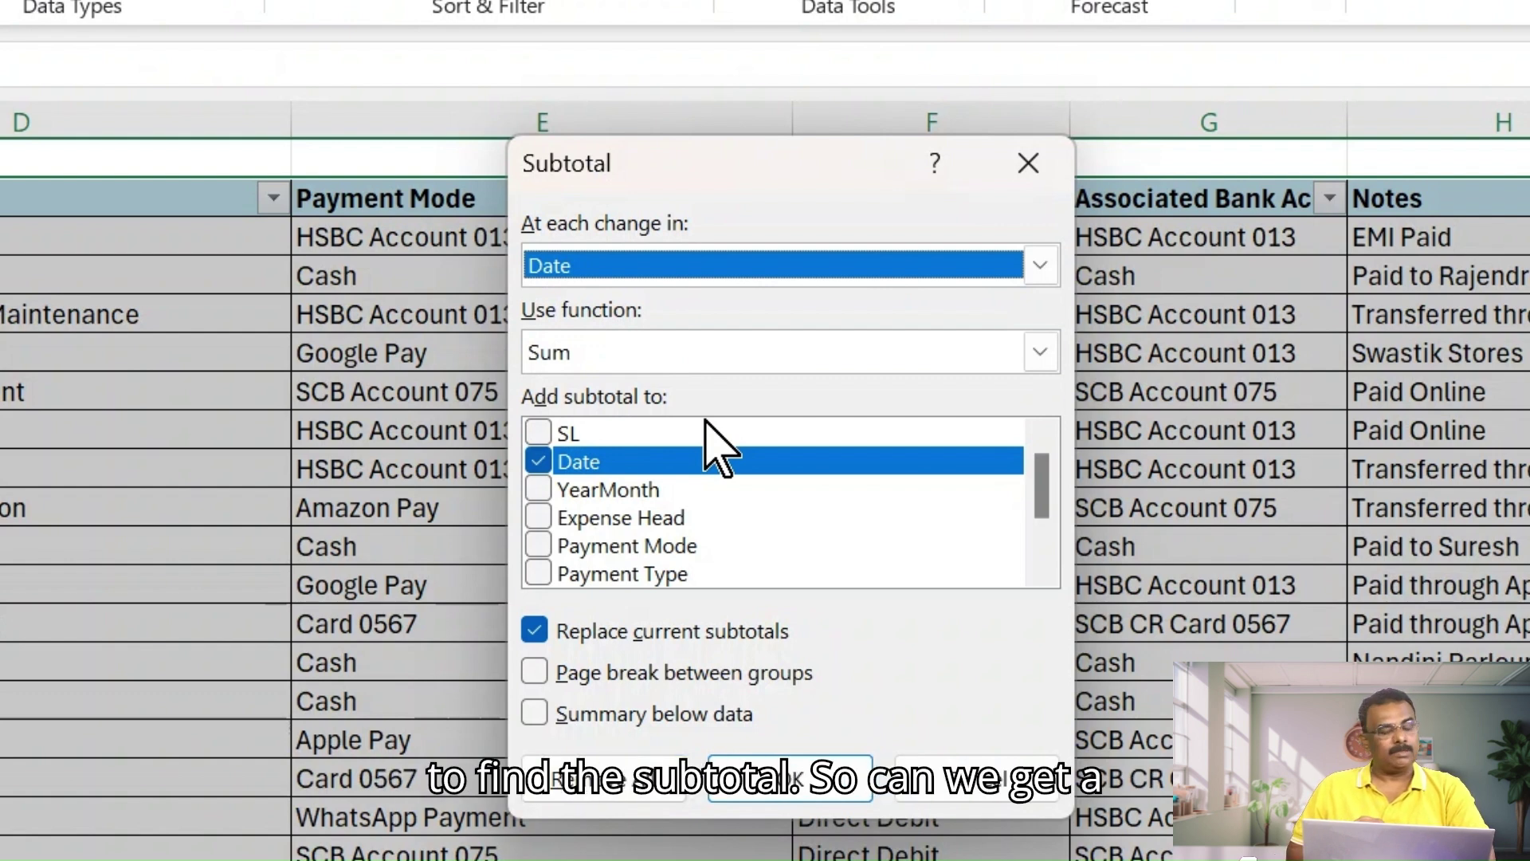
left_click(538, 461)
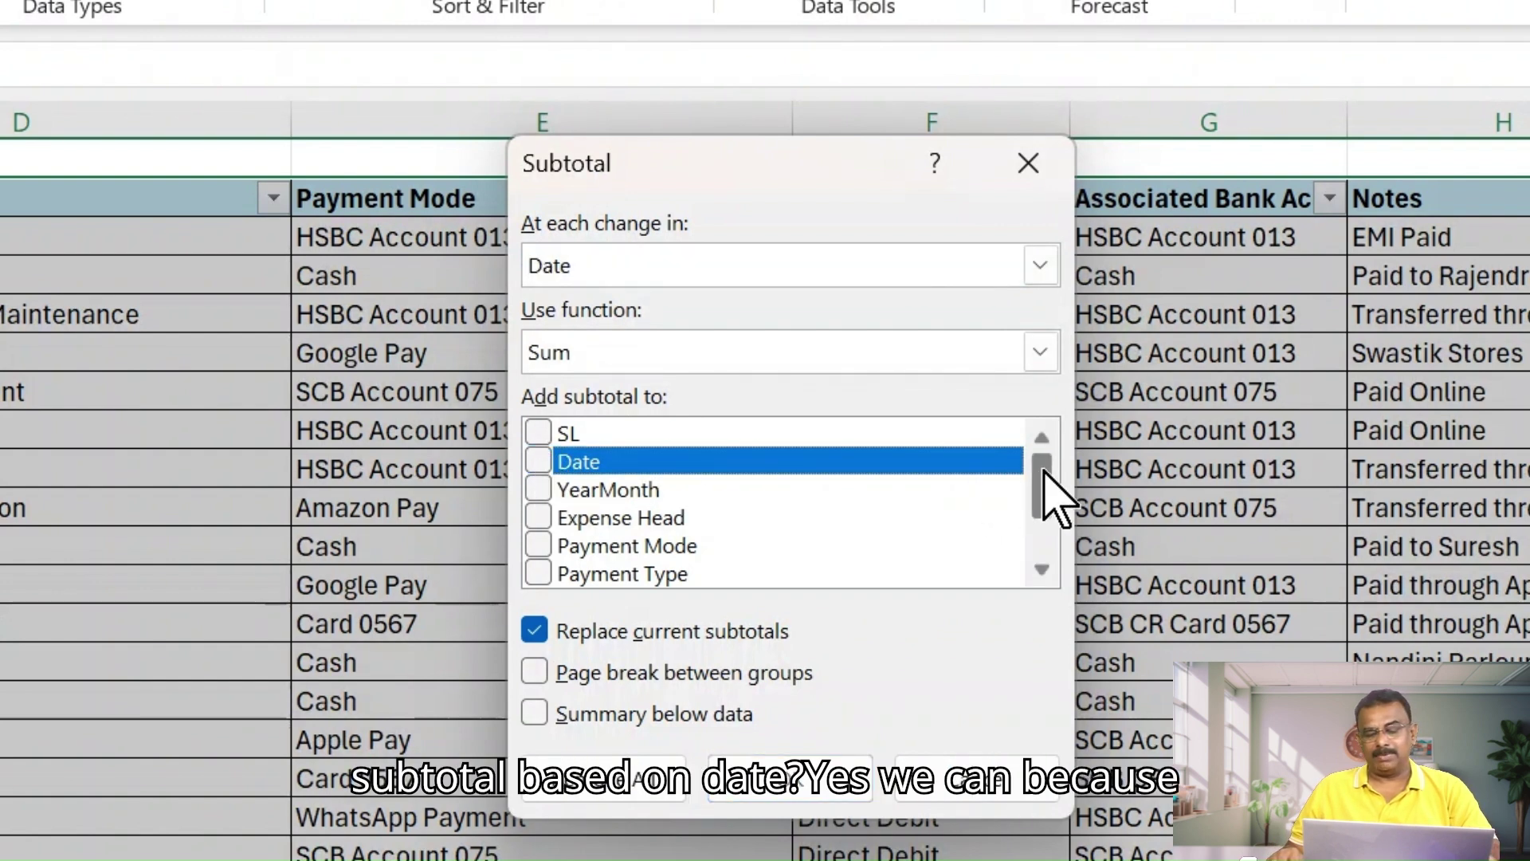
left_click_drag(1044, 470, 1046, 511)
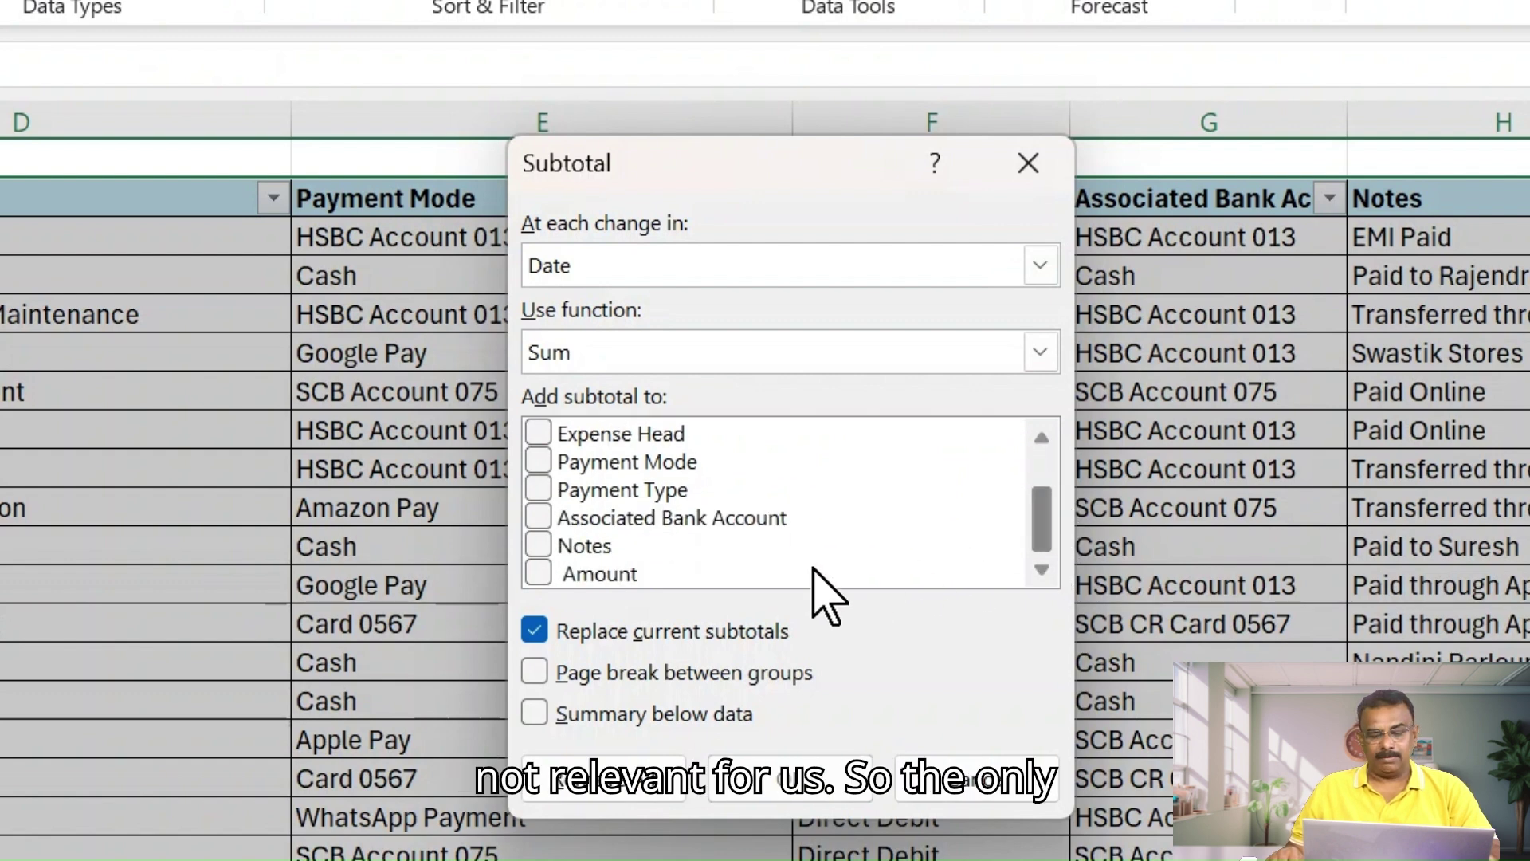
left_click(542, 574)
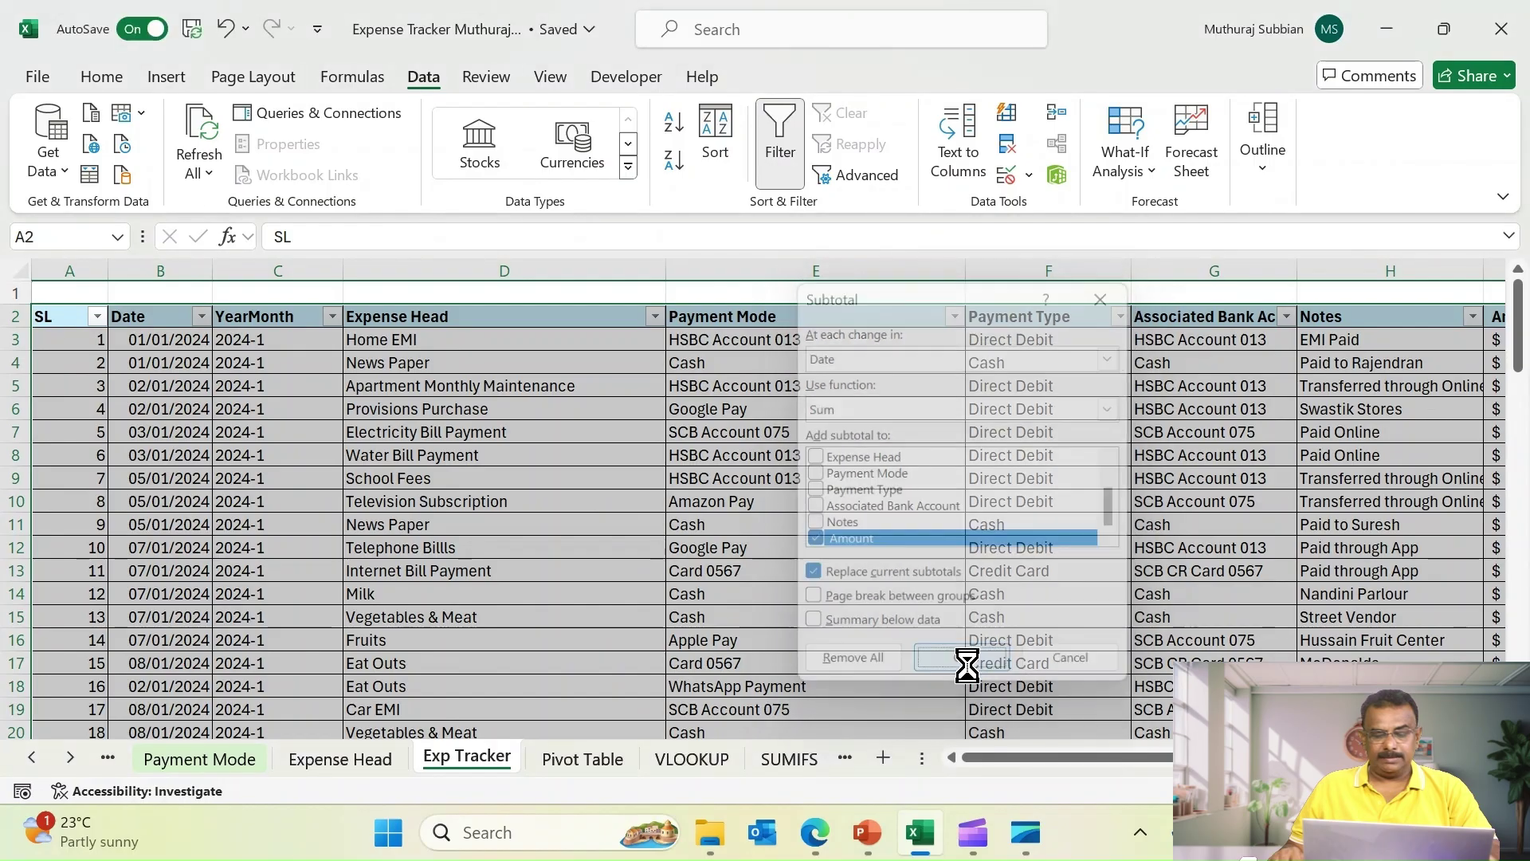
left_click(798, 781)
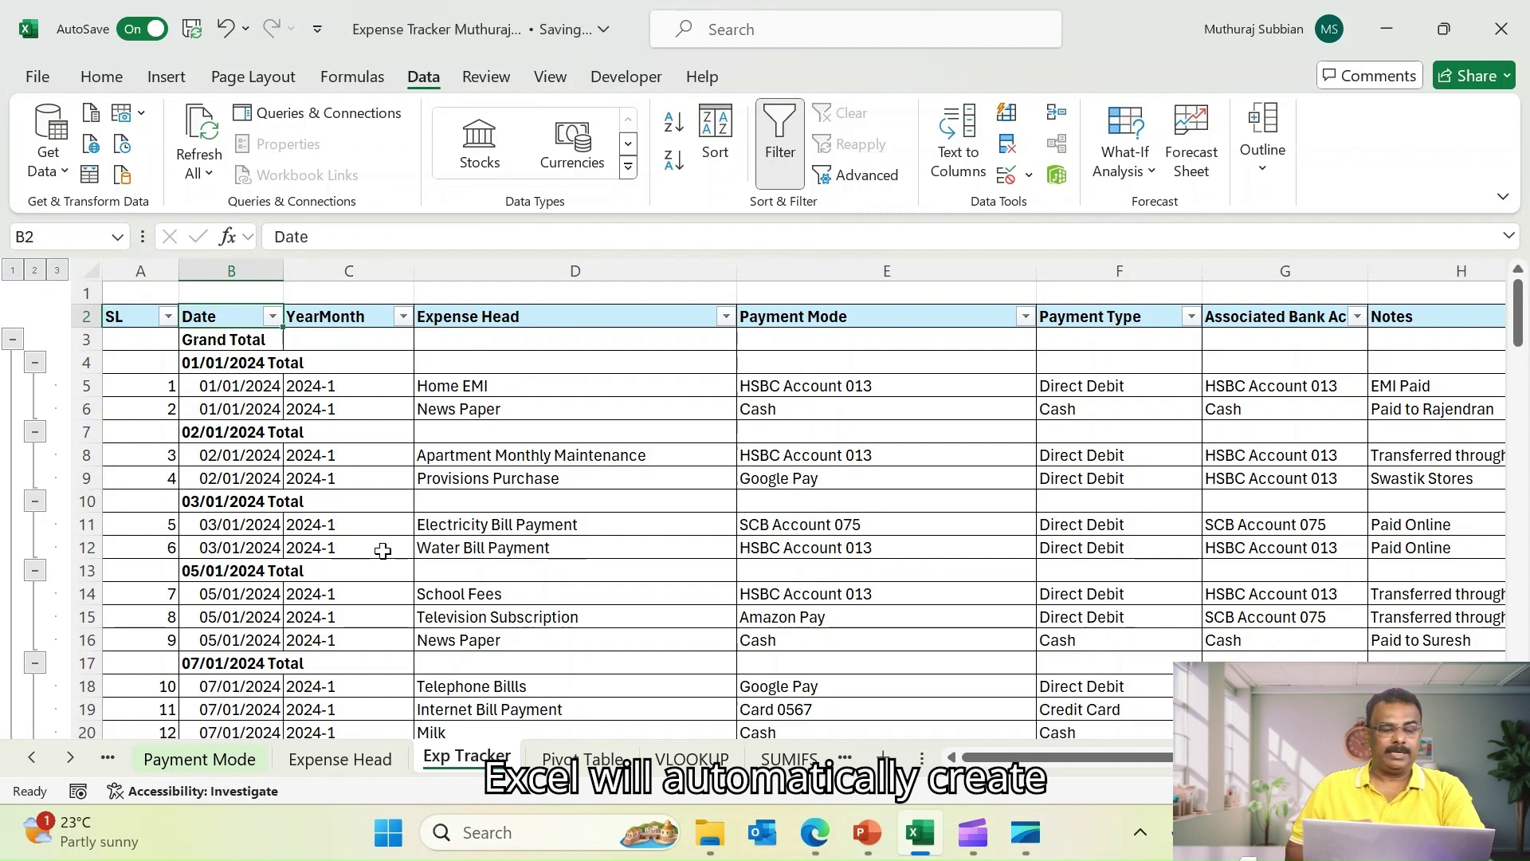
Narrow the Expense Head and Payment Mode columns to bring the Amount column into view beside the daily totals
left_click(243, 369)
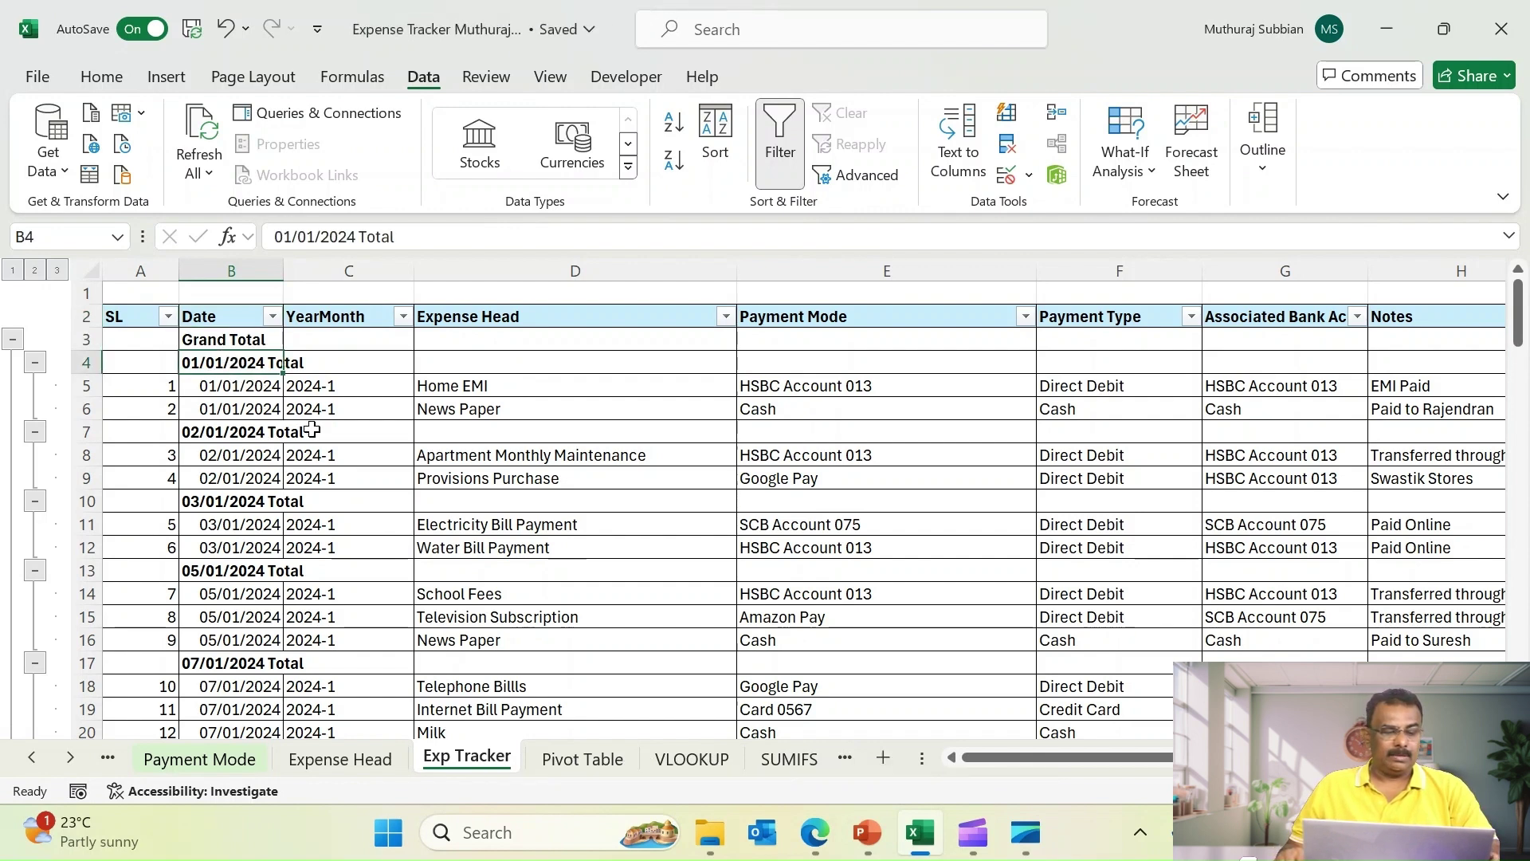
left_click(243, 438)
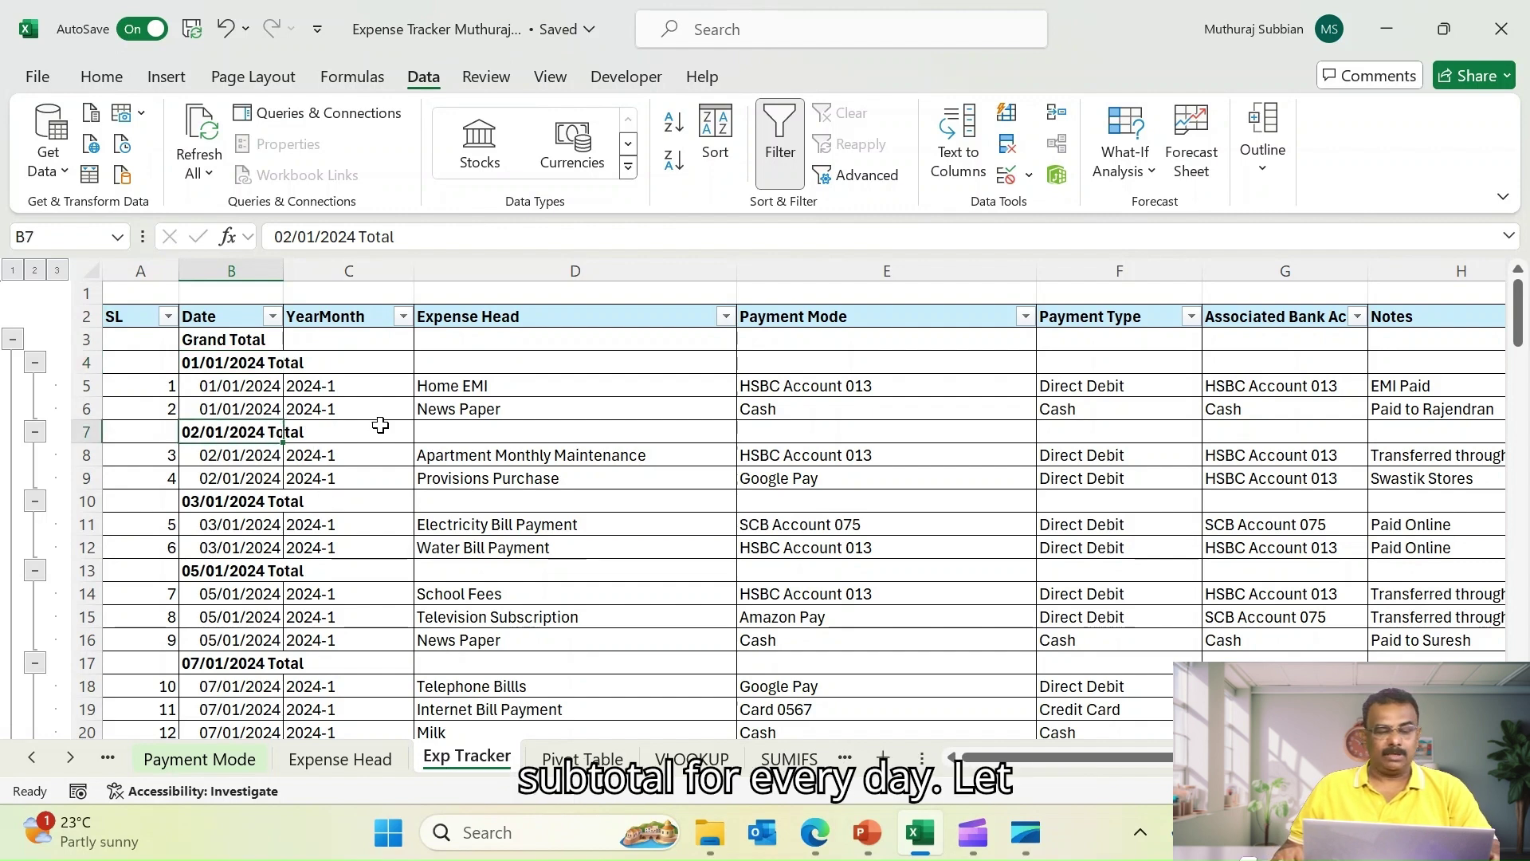
left_click_drag(739, 270, 590, 270)
left_click_drag(890, 270, 718, 270)
Examine the Amount subtotal in the 01/01/2024 Total row and the two amounts it sums
left_click(231, 362)
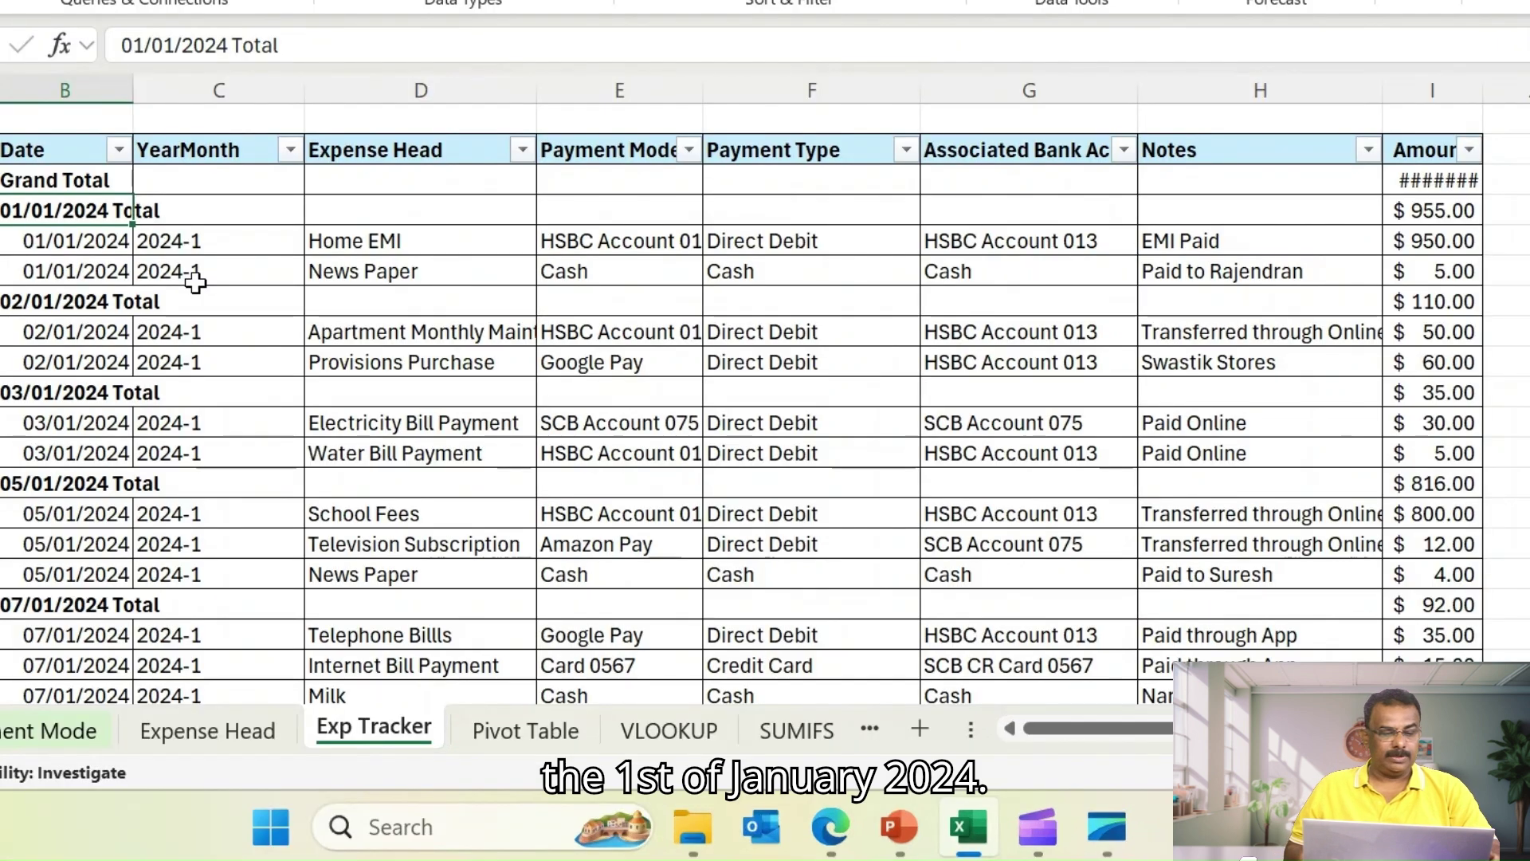
key("Right")
key("Right")
key("Right")
key("Right")
key("Right")
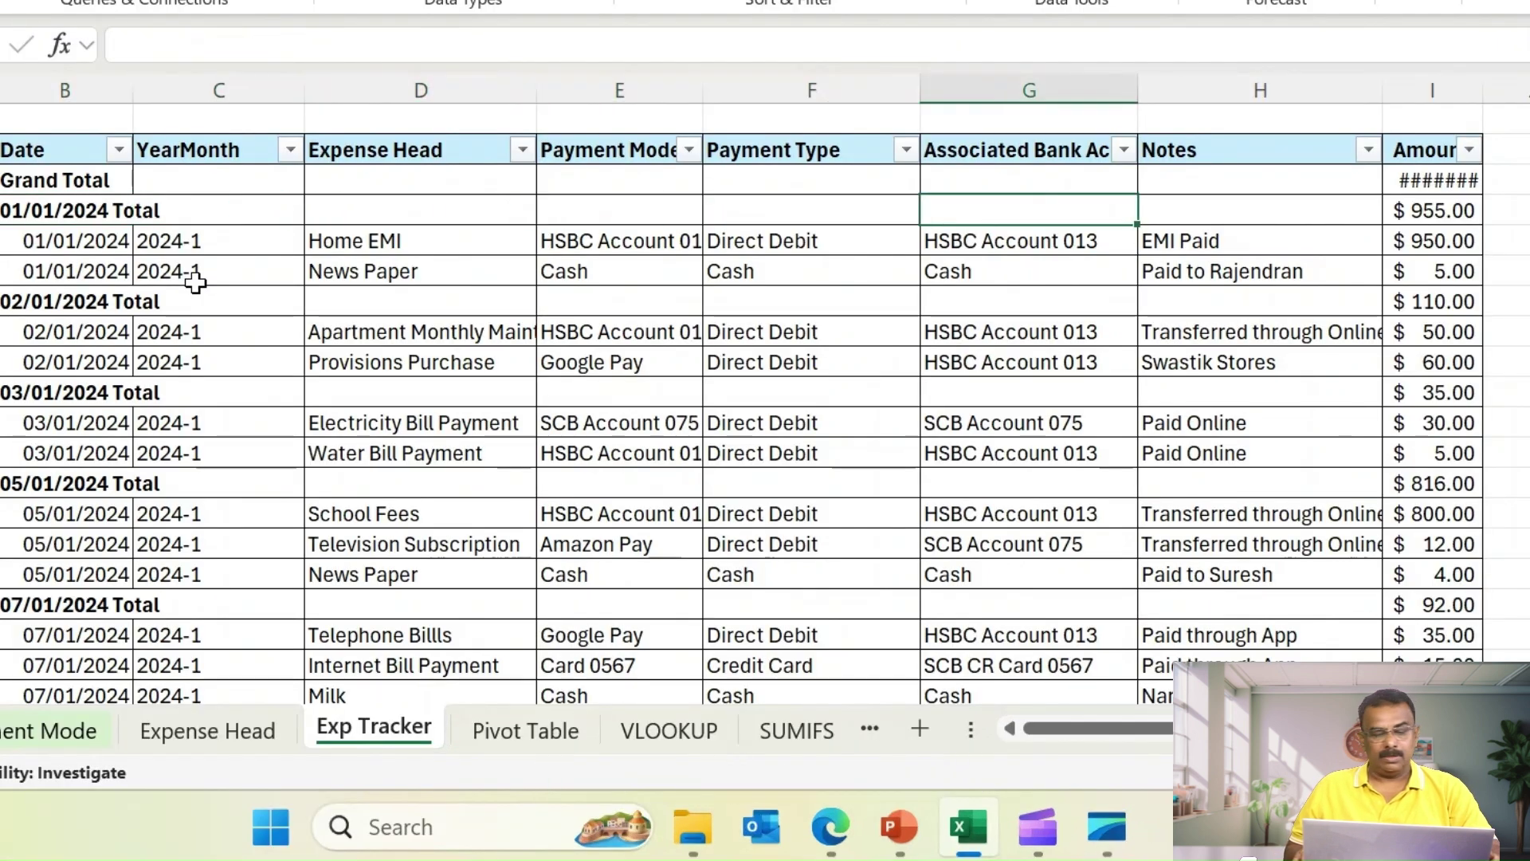
key("Right")
key("Right")
key("Down")
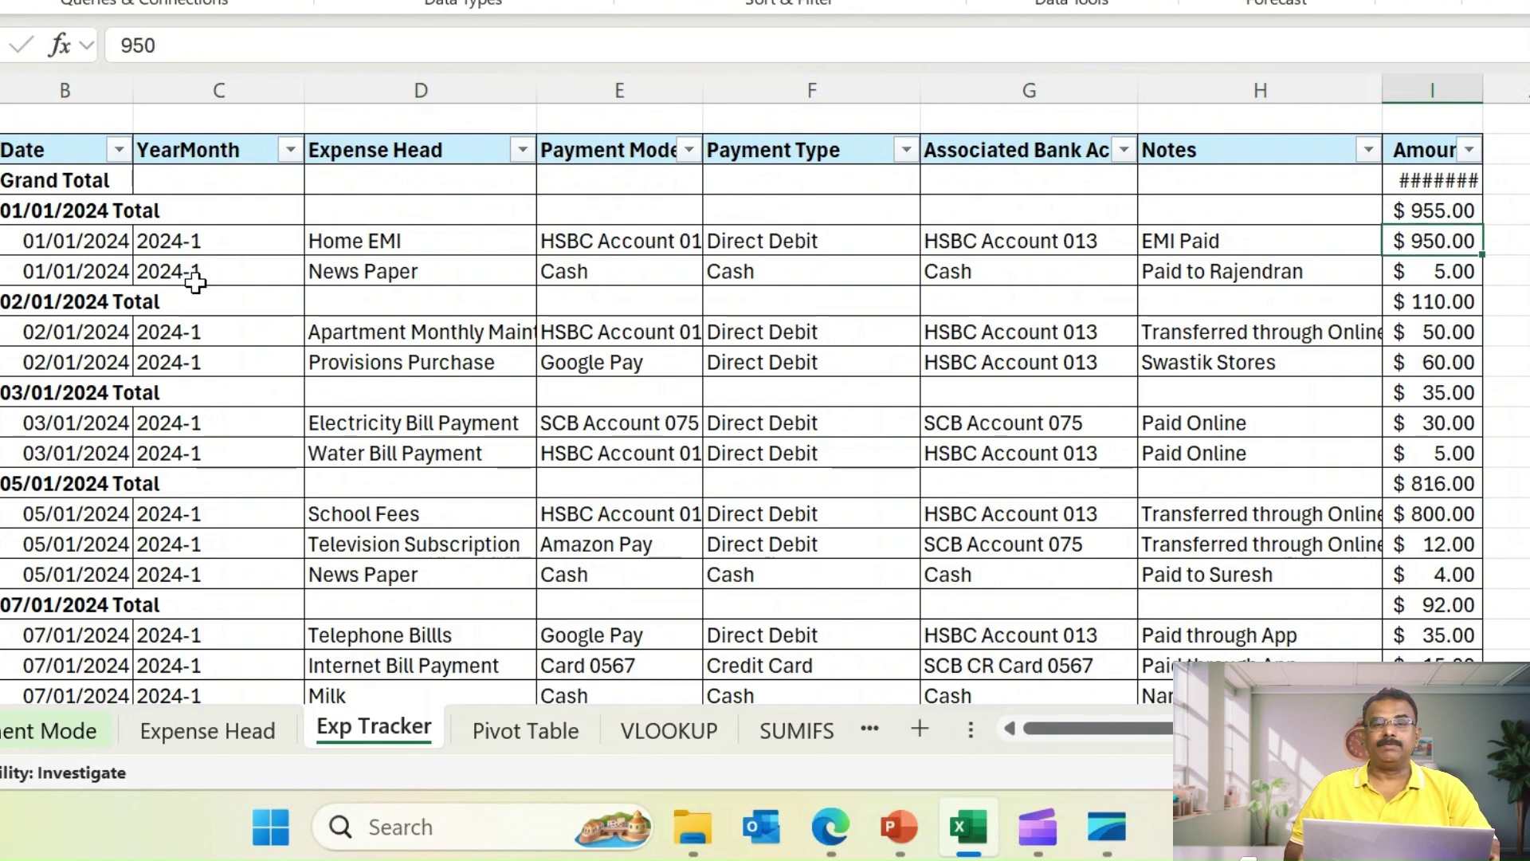
key("Down")
key("Up")
key("Up")
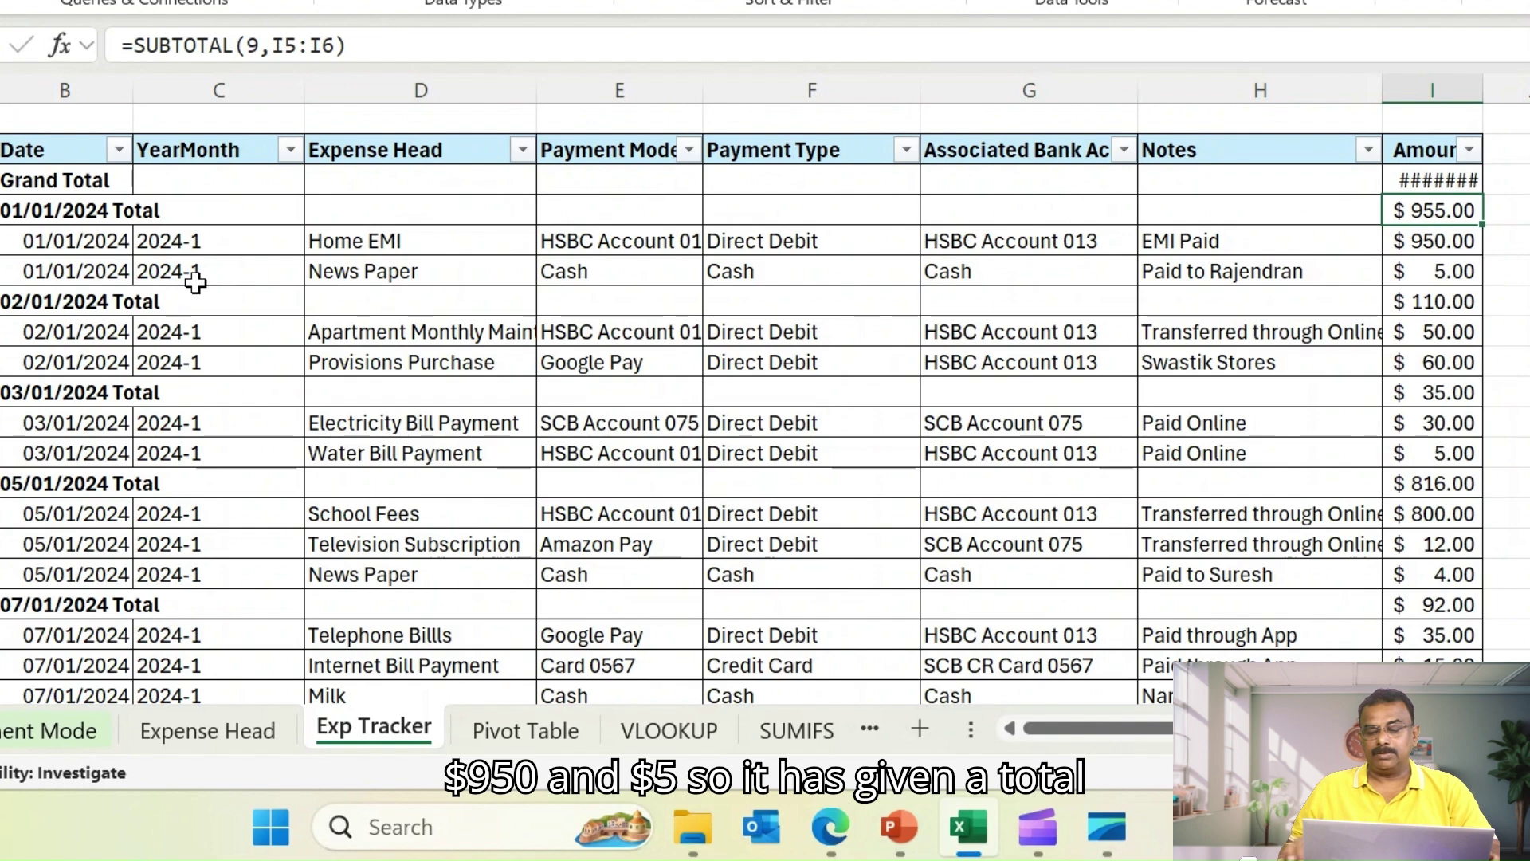
Widen the Amount column to fit the grand total and review the daily subtotals down the sheet
left_click_drag(1484, 89, 1526, 89)
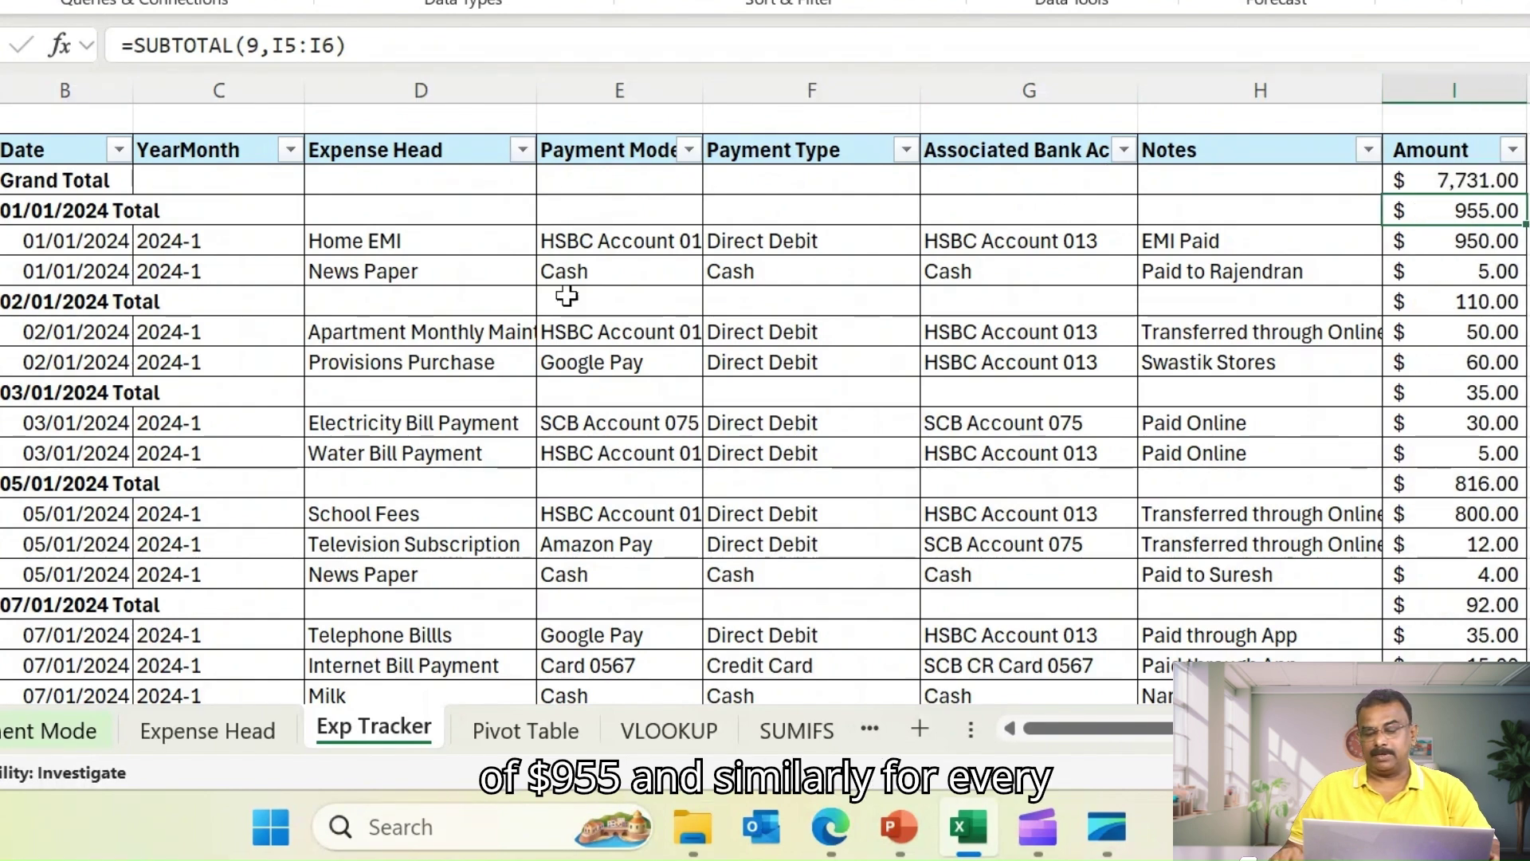
left_click(59, 338)
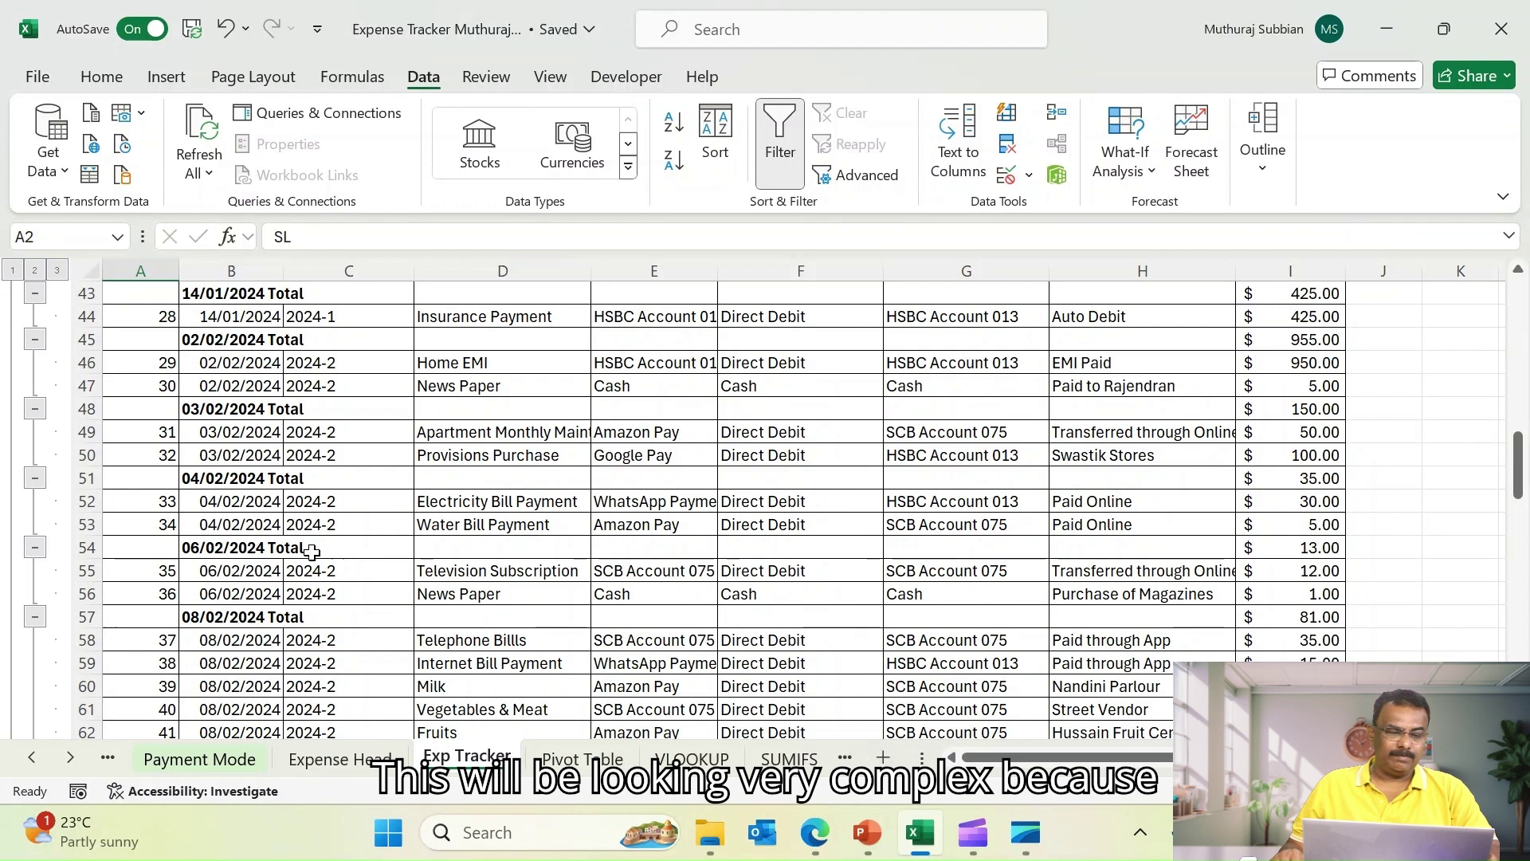
scroll(279, 564, "down", 2)
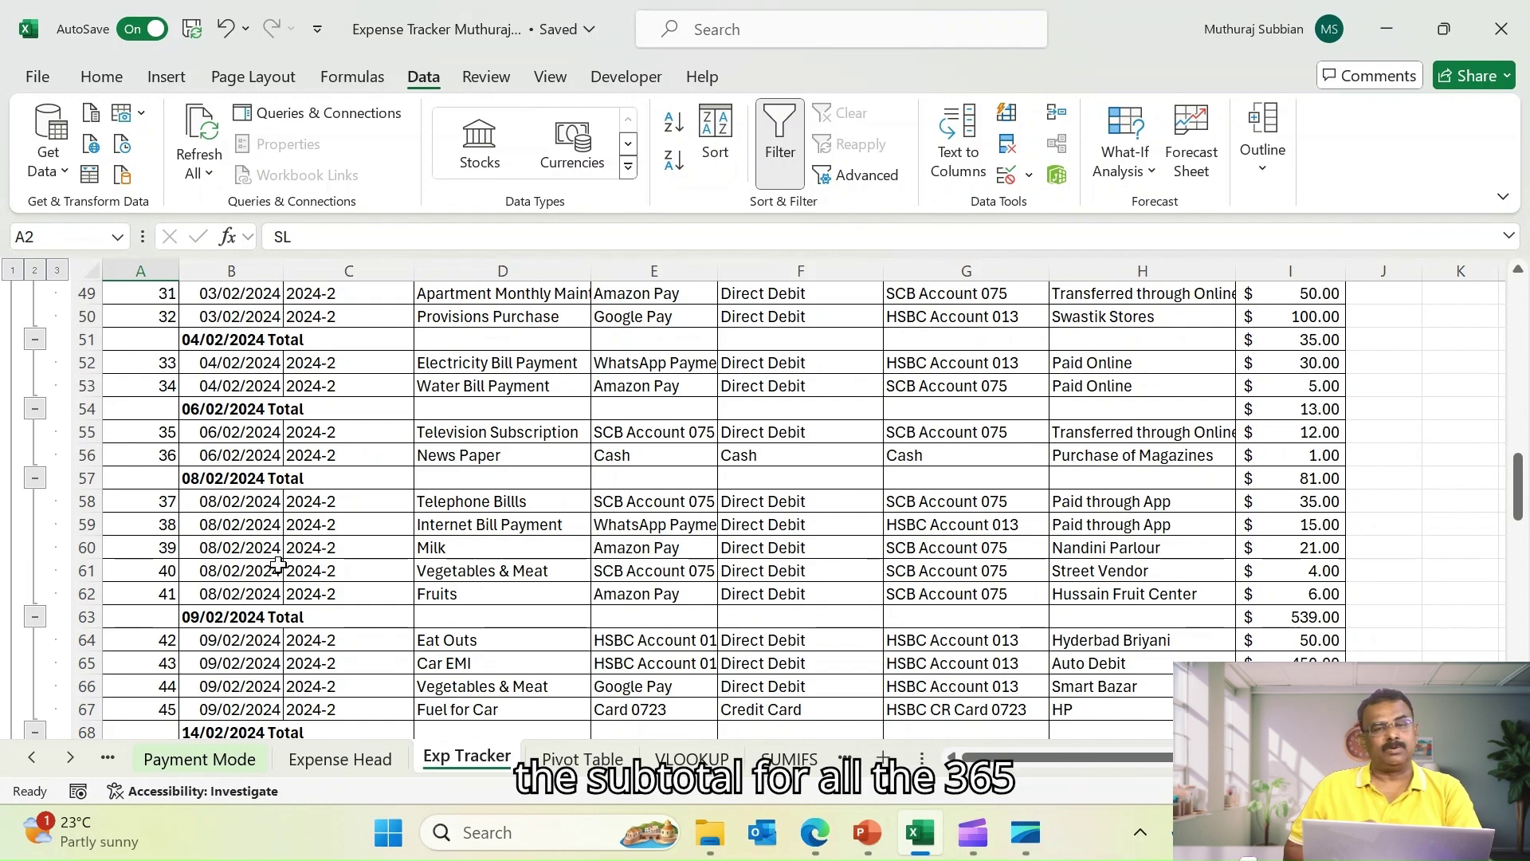
scroll(263, 565, "up", 16)
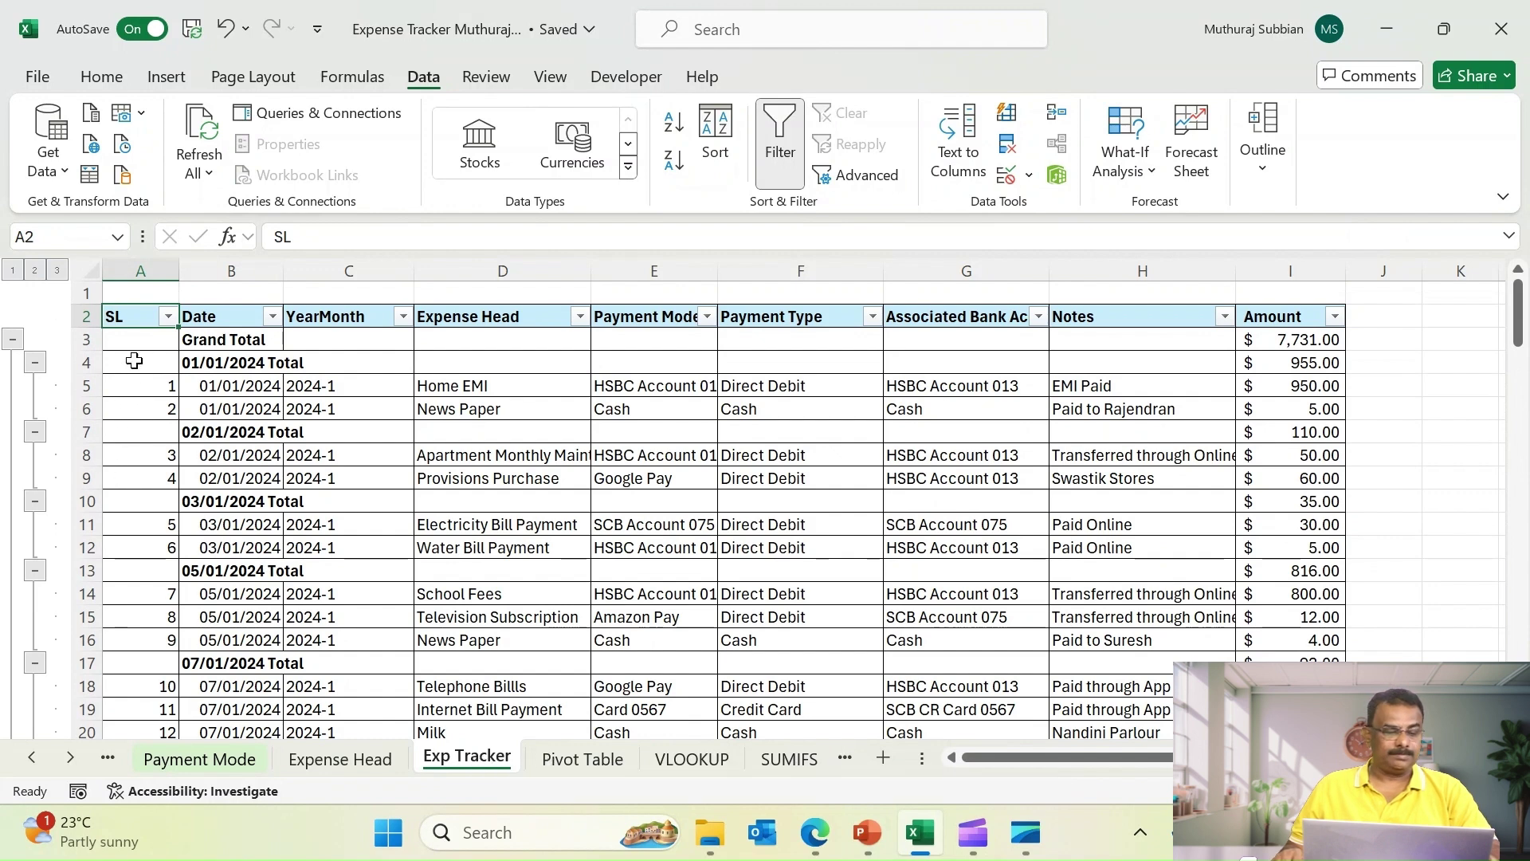
Remove all the daily subtotals from the expense table
key("Down")
left_click(1266, 172)
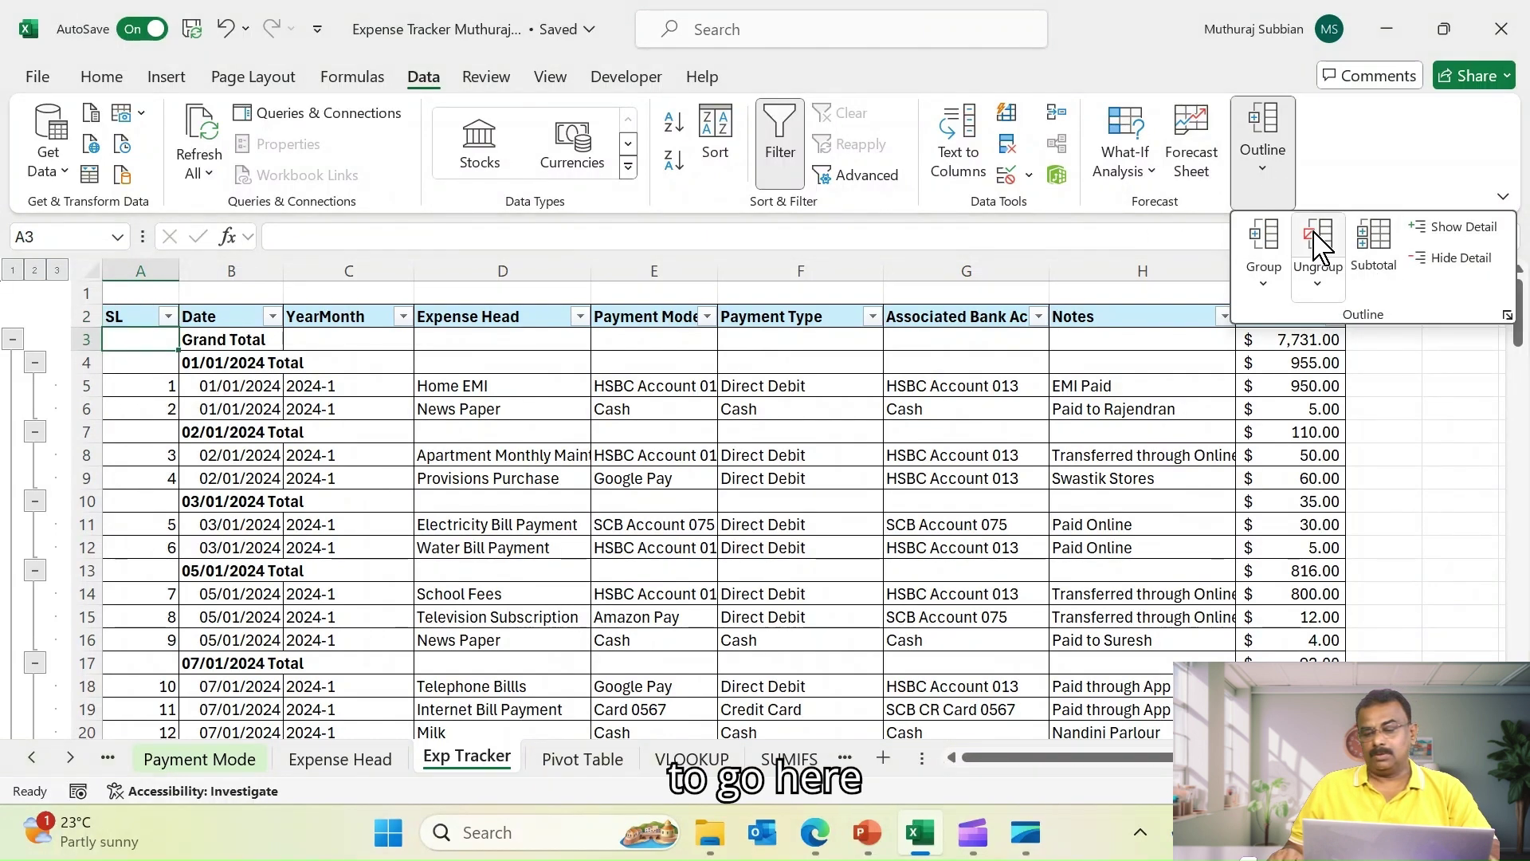
left_click(1371, 243)
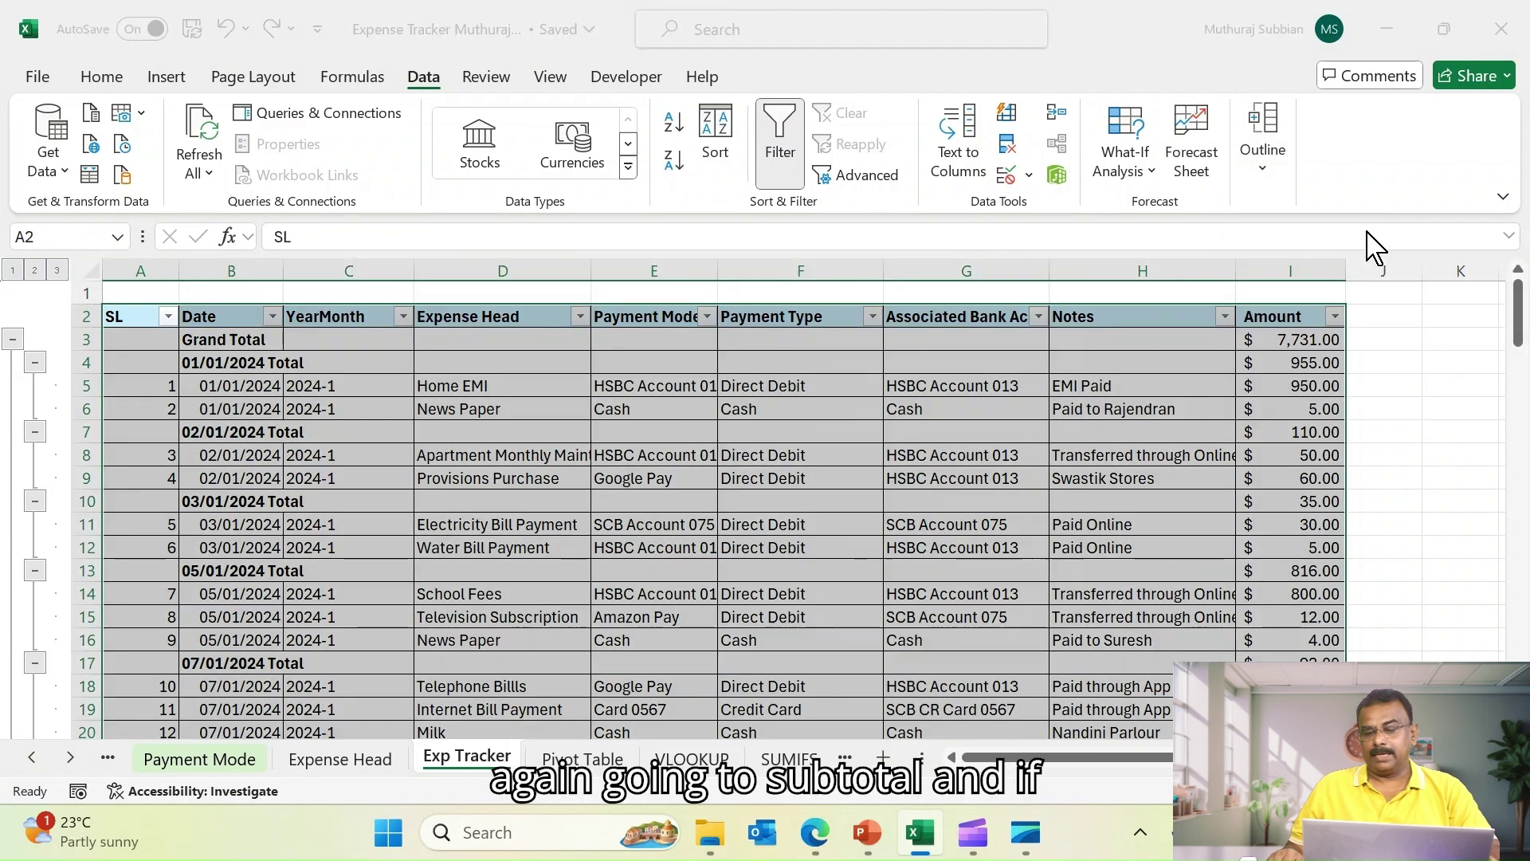
left_click(811, 575)
left_click(851, 663)
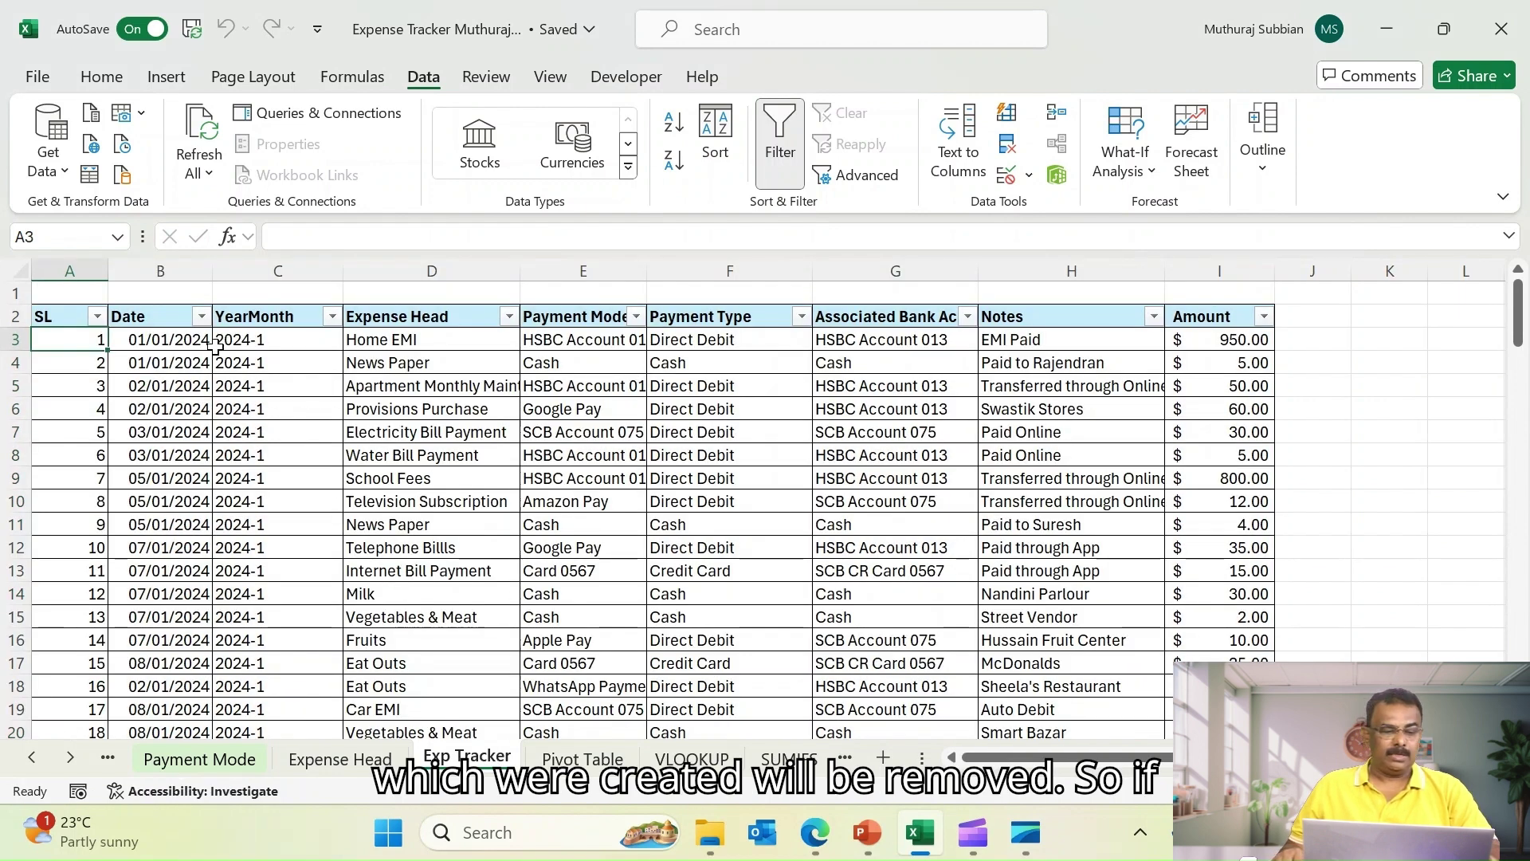
Add Sum subtotals of the Amount column at each change in YearMonth, with the summary below the data
left_click(262, 341)
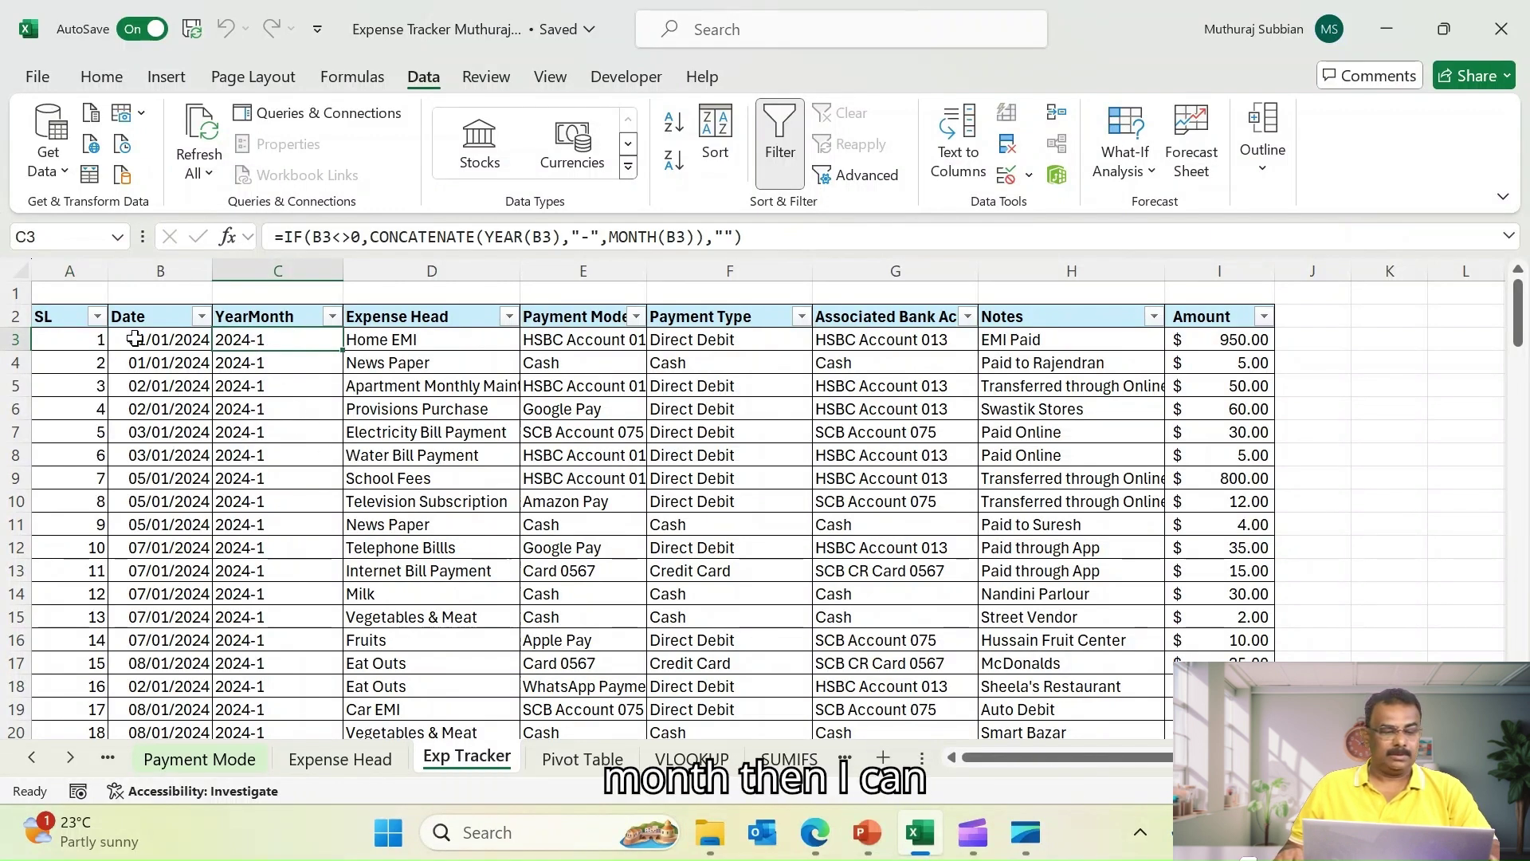
left_click(1264, 164)
left_click(1384, 263)
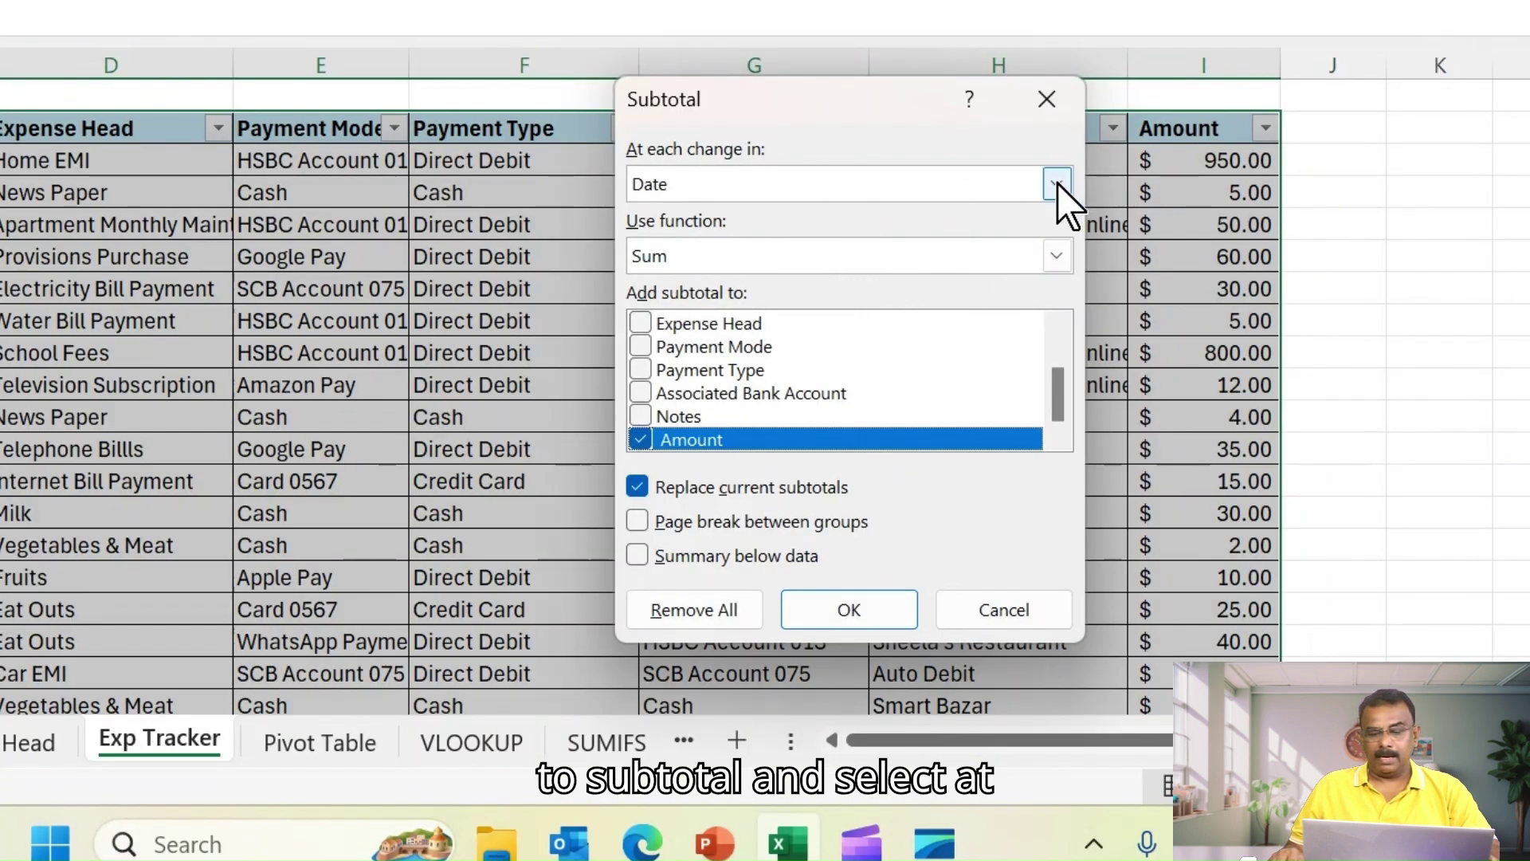
left_click(1057, 185)
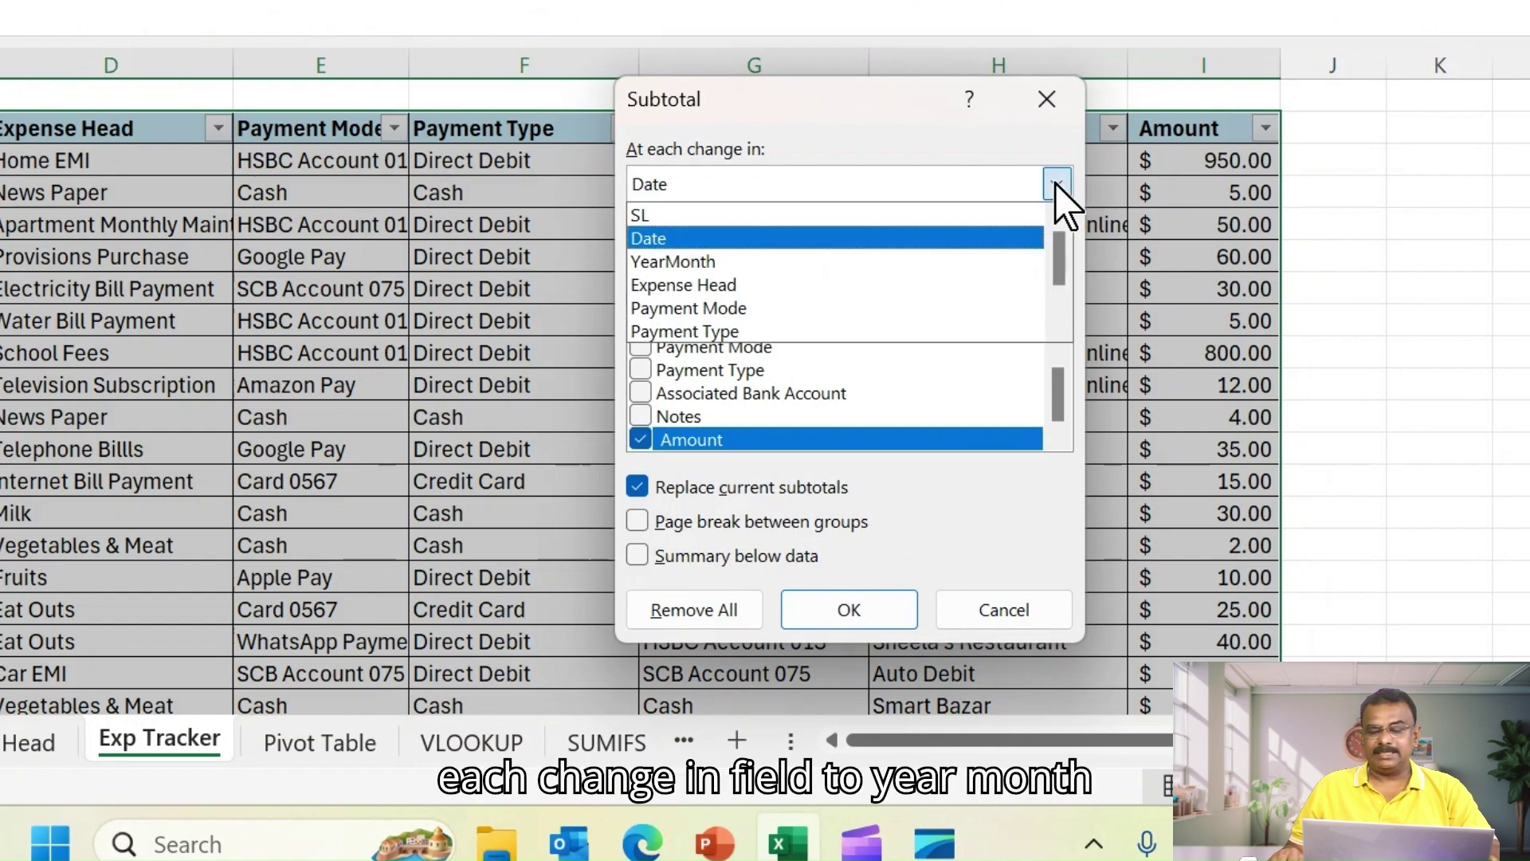
left_click(706, 263)
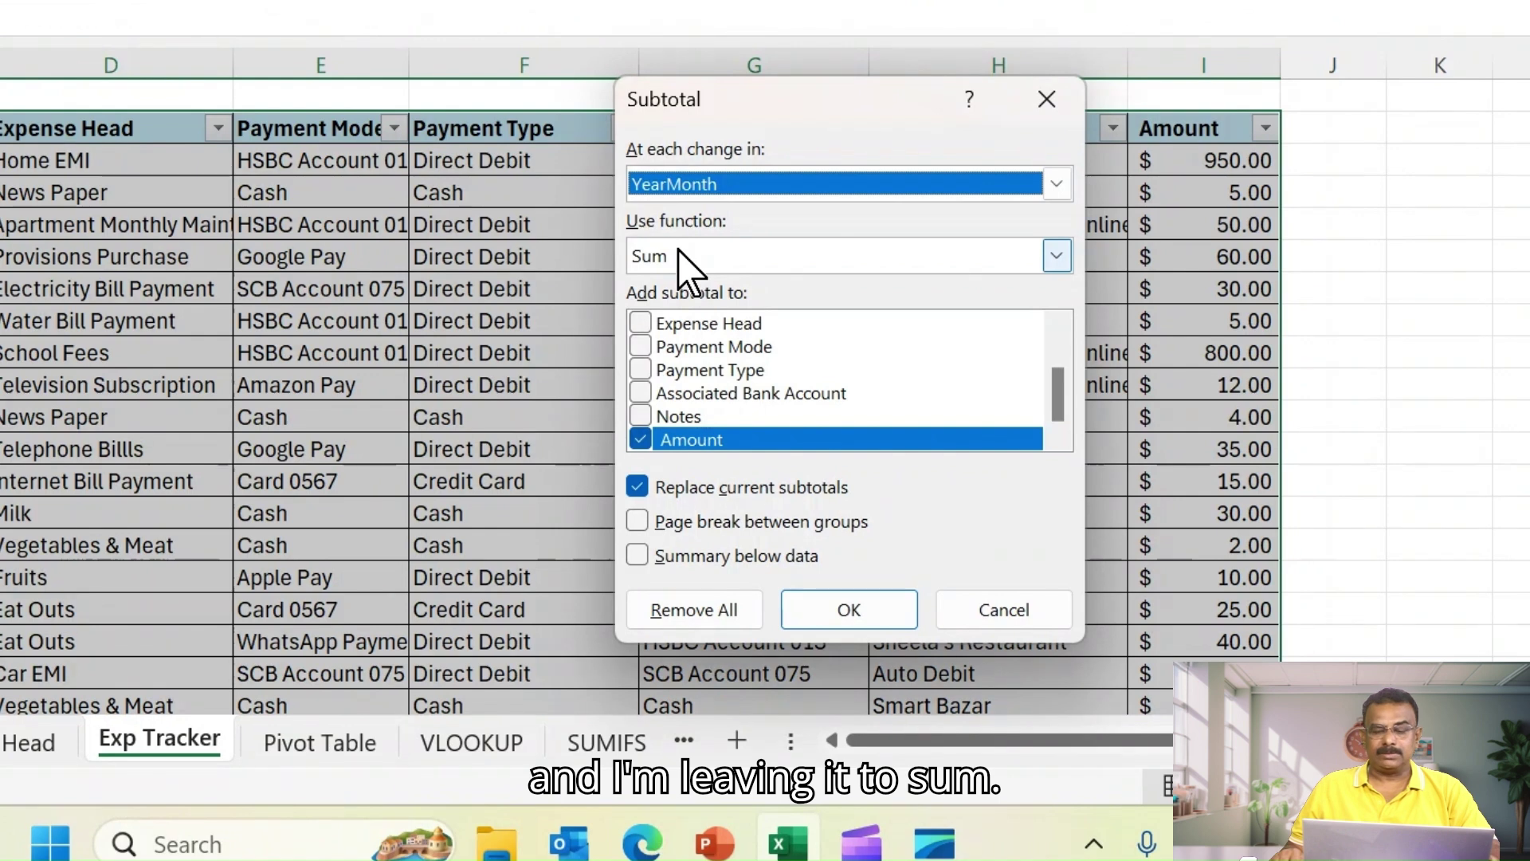
left_click(1057, 255)
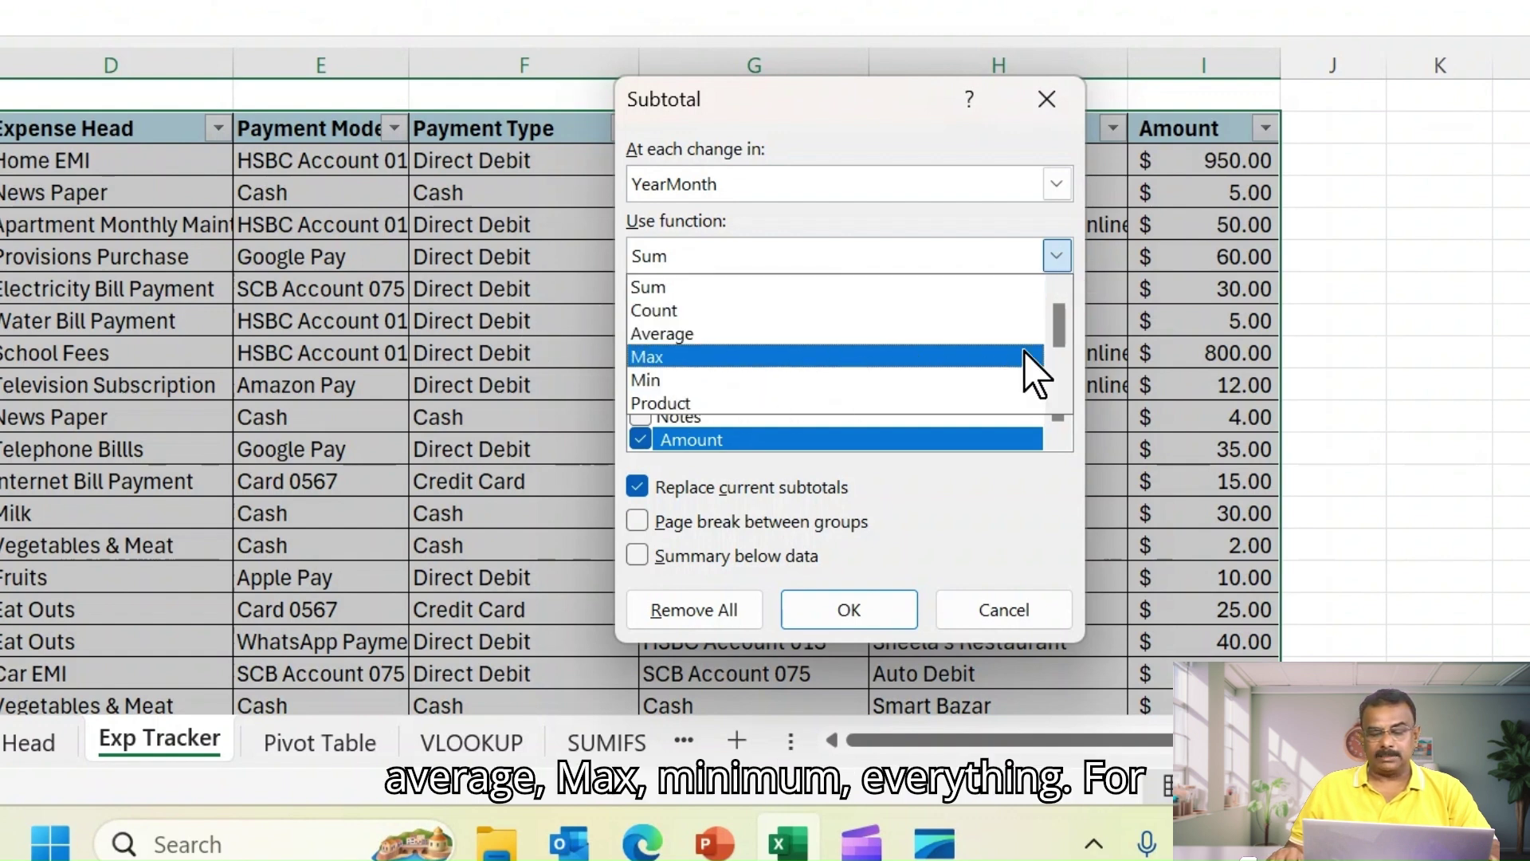
left_click(690, 289)
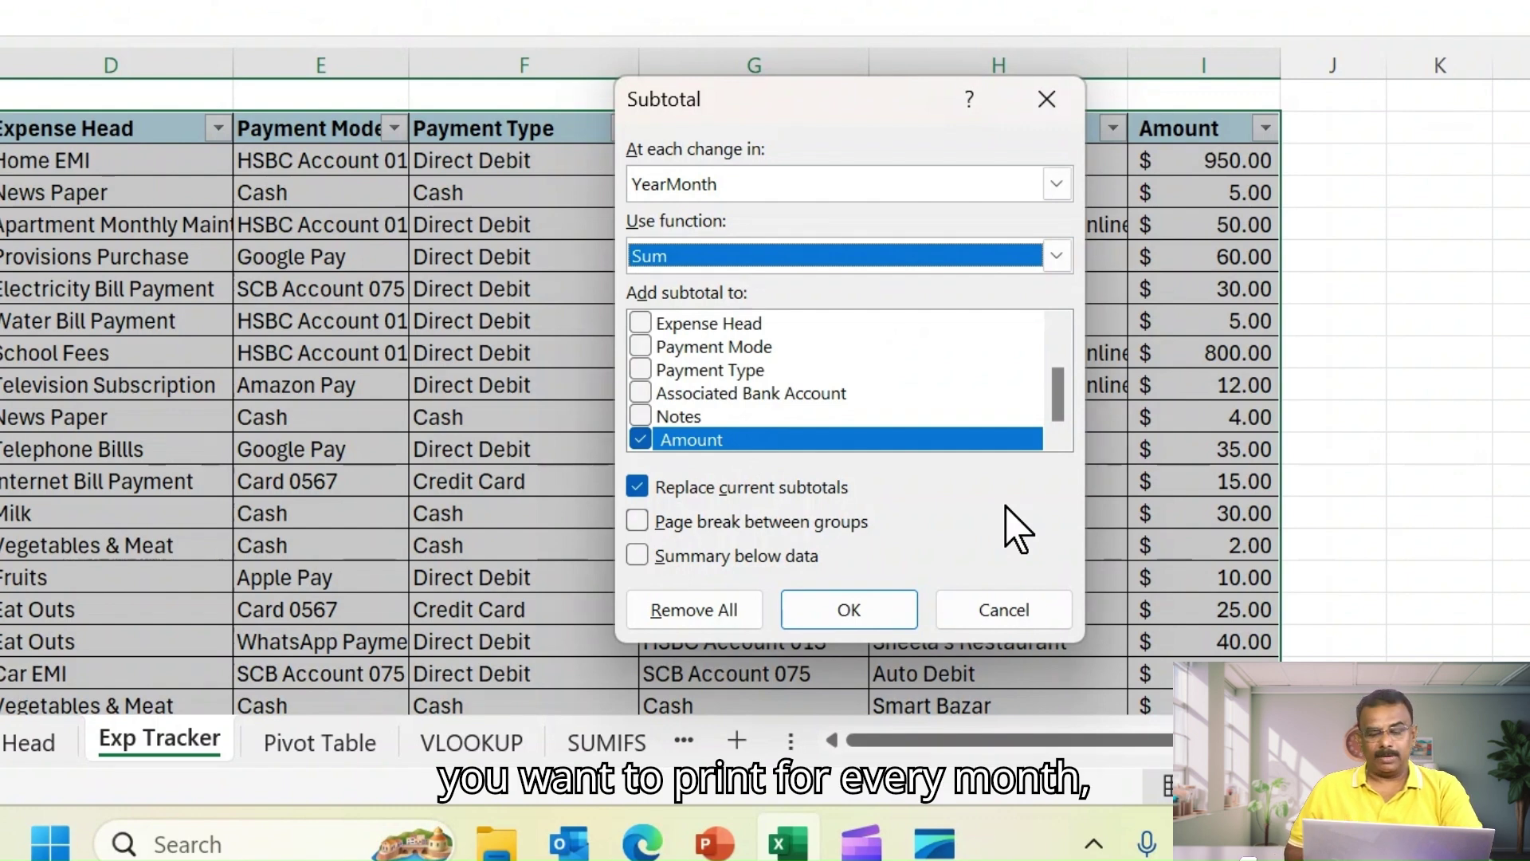
left_click(638, 557)
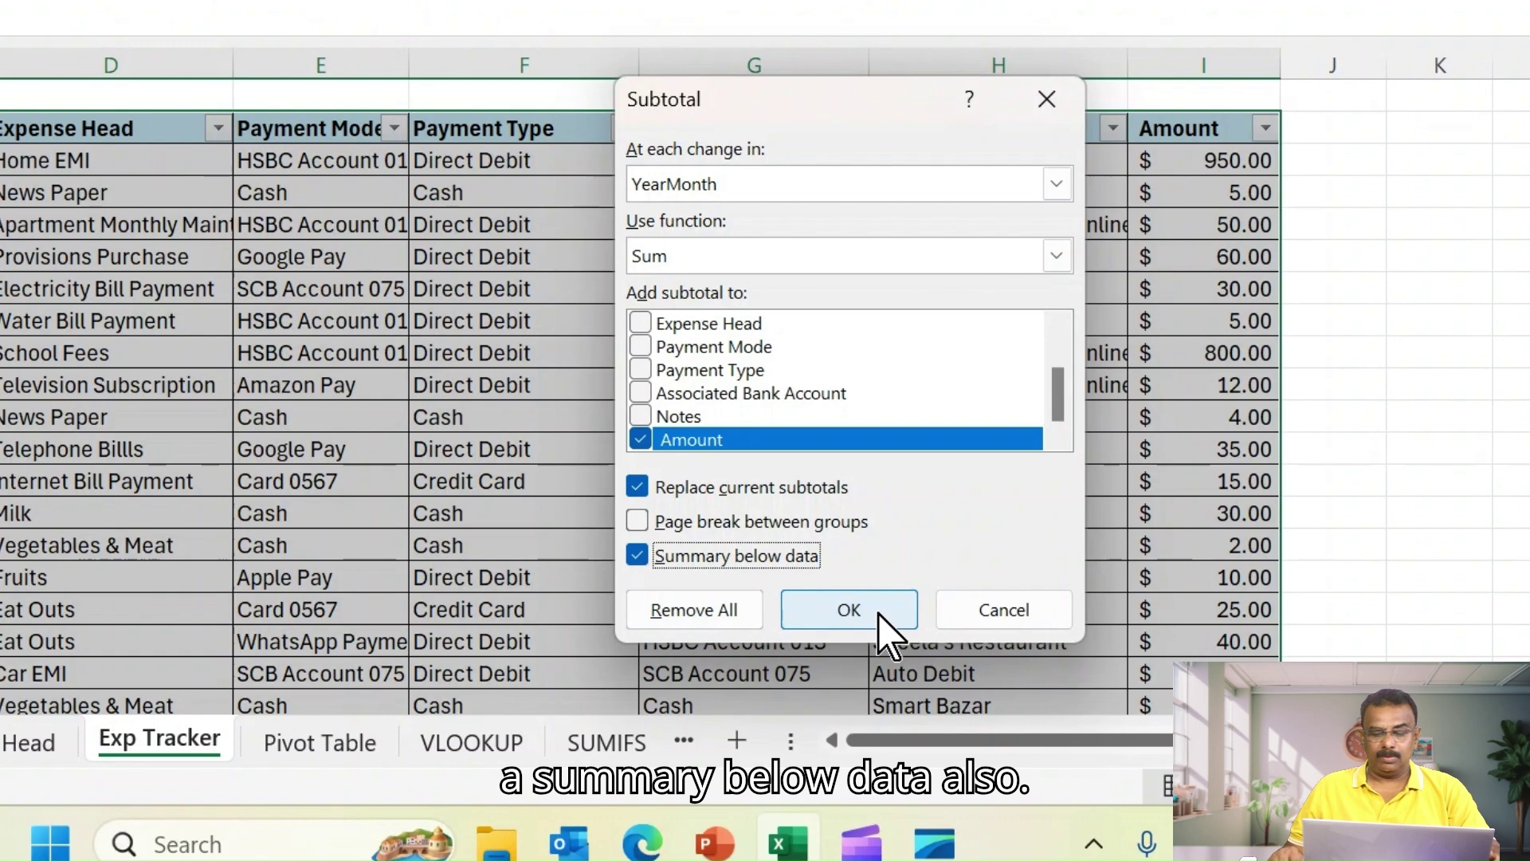
left_click(827, 615)
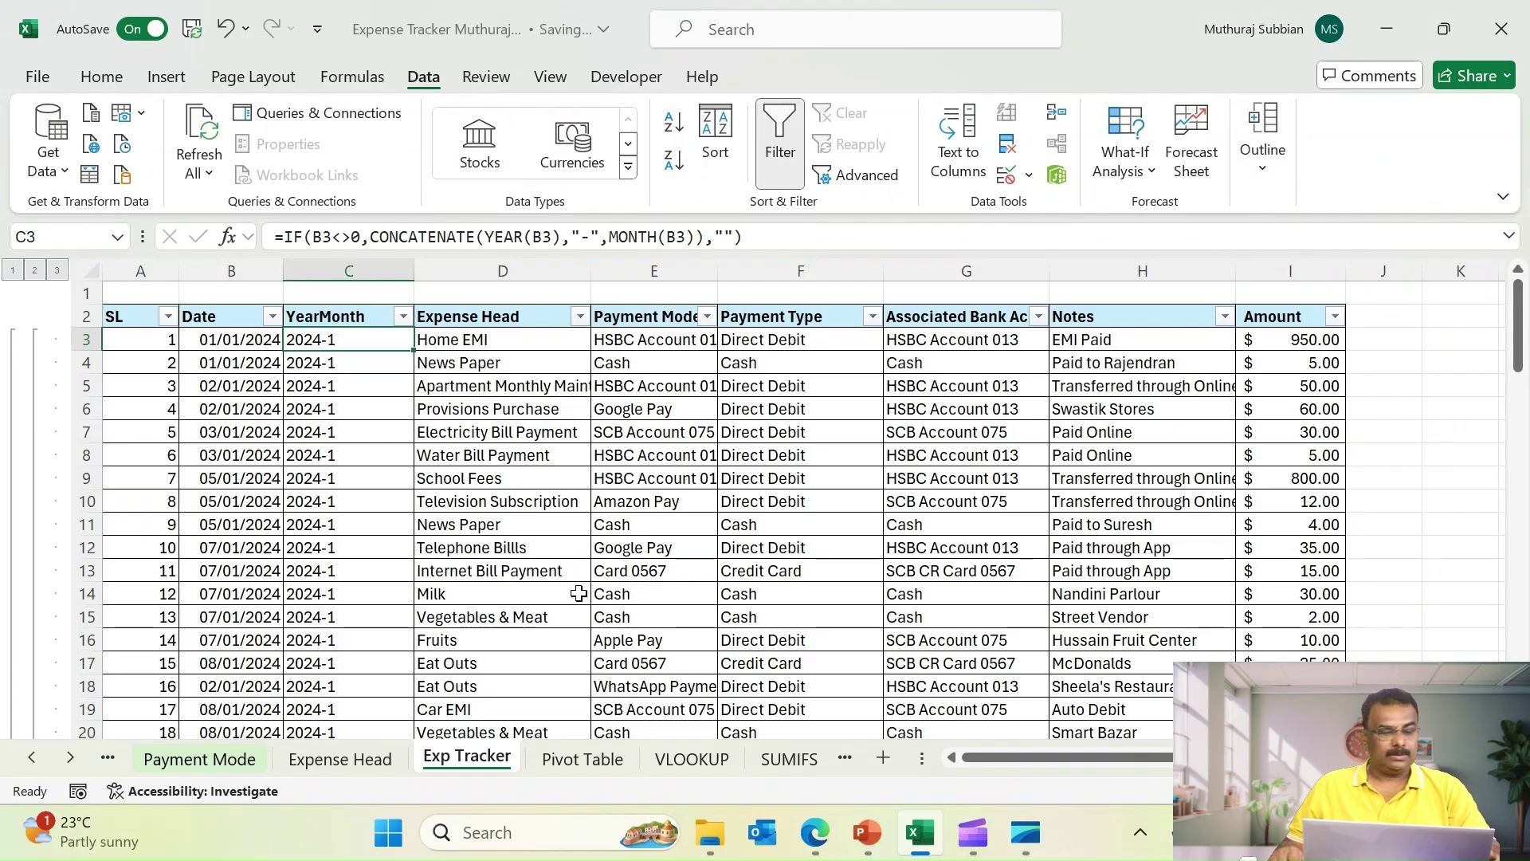
scroll(283, 514, "down", 2)
scroll(557, 574, "up", 2)
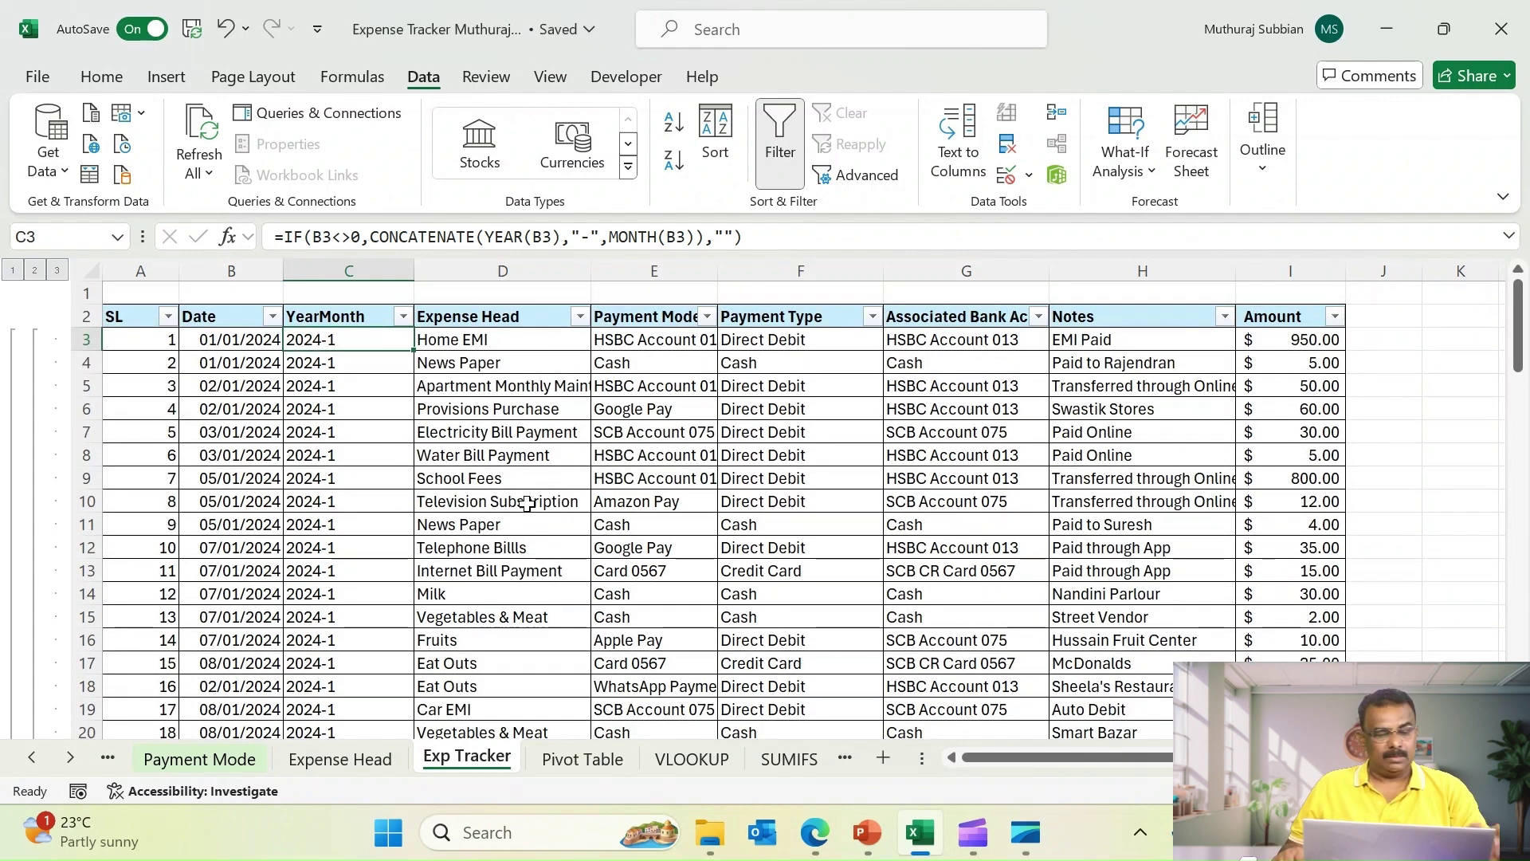
Examine the 2024-1 Total row and its Amount subtotal, and review the monthly groups down the sheet
scroll(454, 499, "down", 4)
scroll(455, 498, "down", 2)
left_click(393, 567)
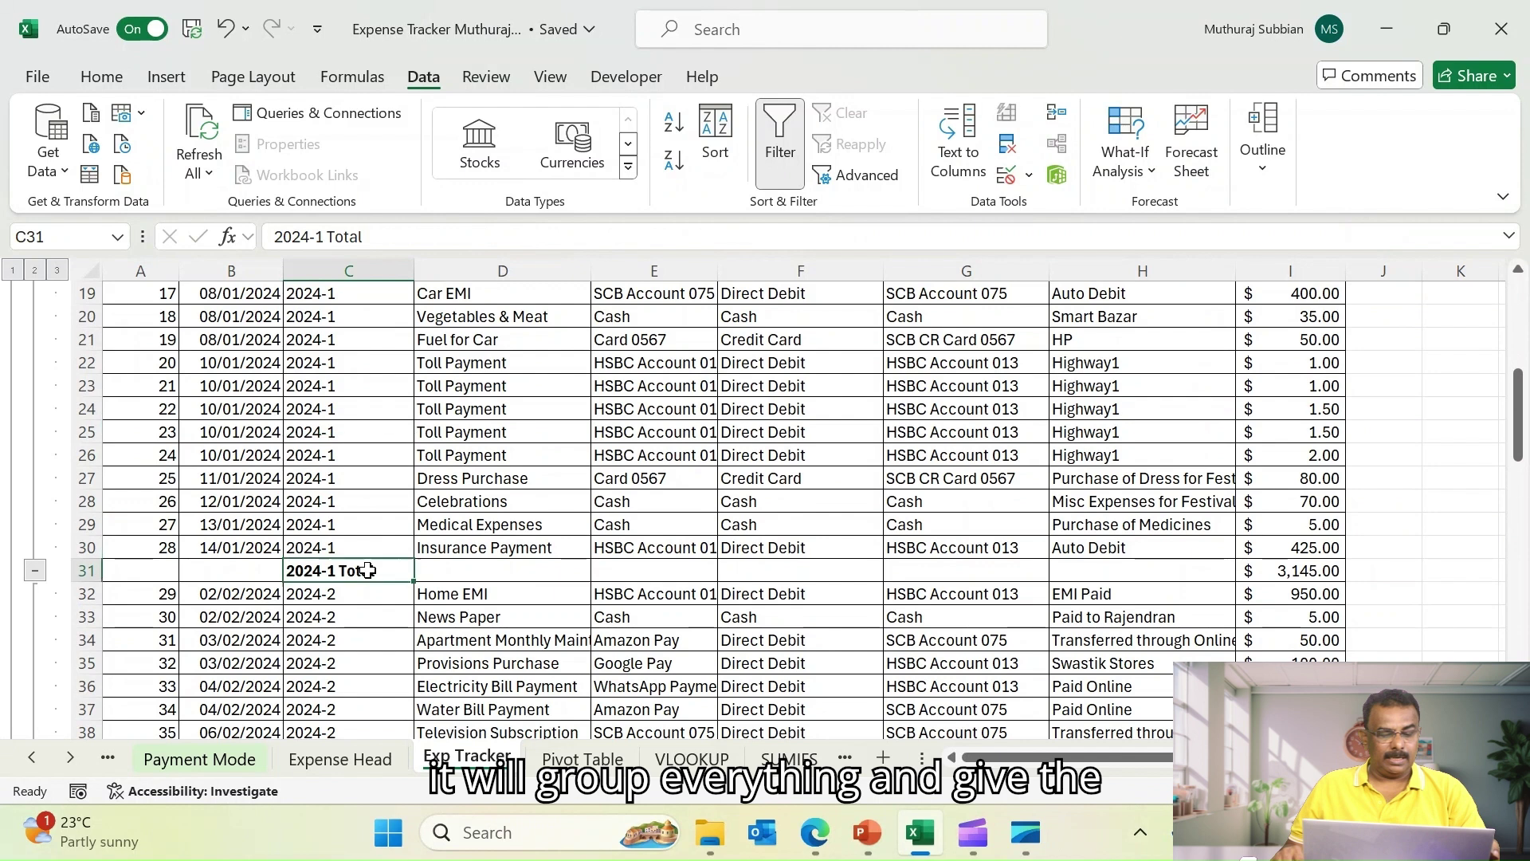
left_click(443, 578)
key("Right")
key("Right")
key("Right")
key("Right")
key("Right")
key("Right")
key("Right")
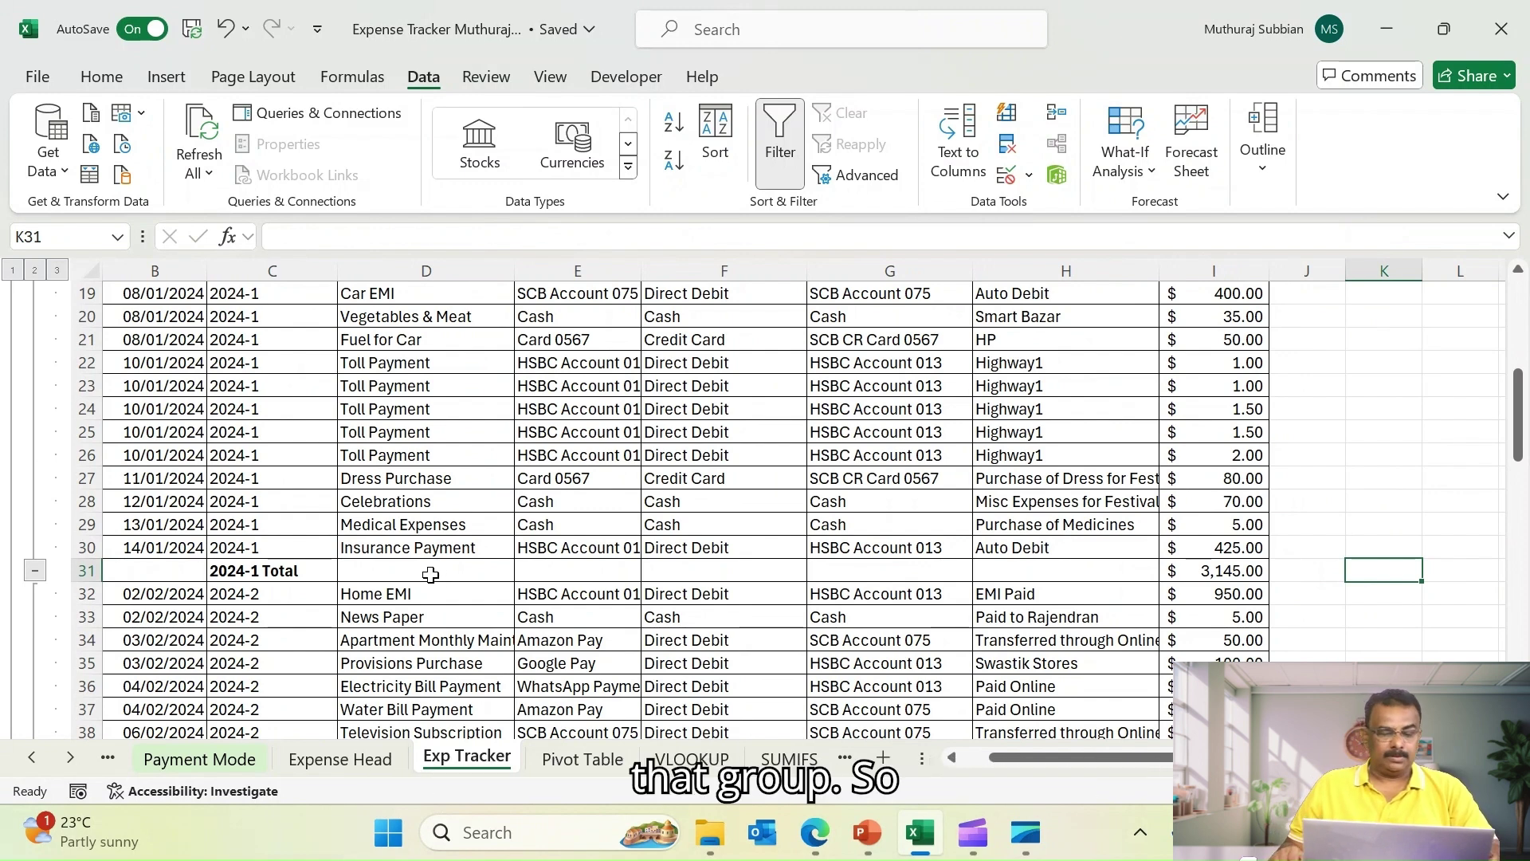
scroll(430, 574, "down", 6)
Collapse the outline to show only the monthly totals and the grand total
scroll(431, 573, "up", 12)
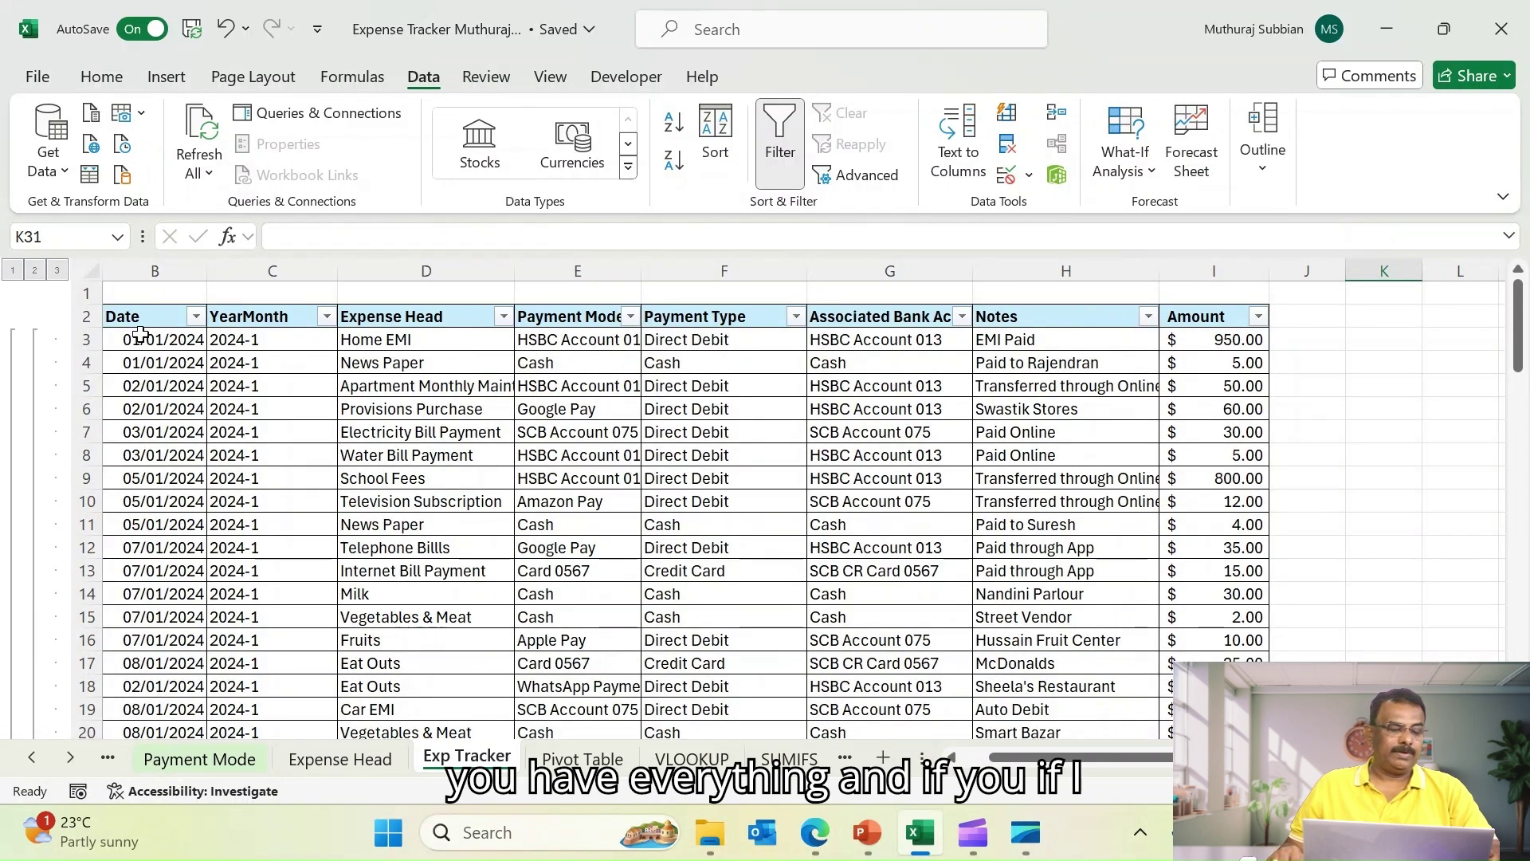
left_click(34, 271)
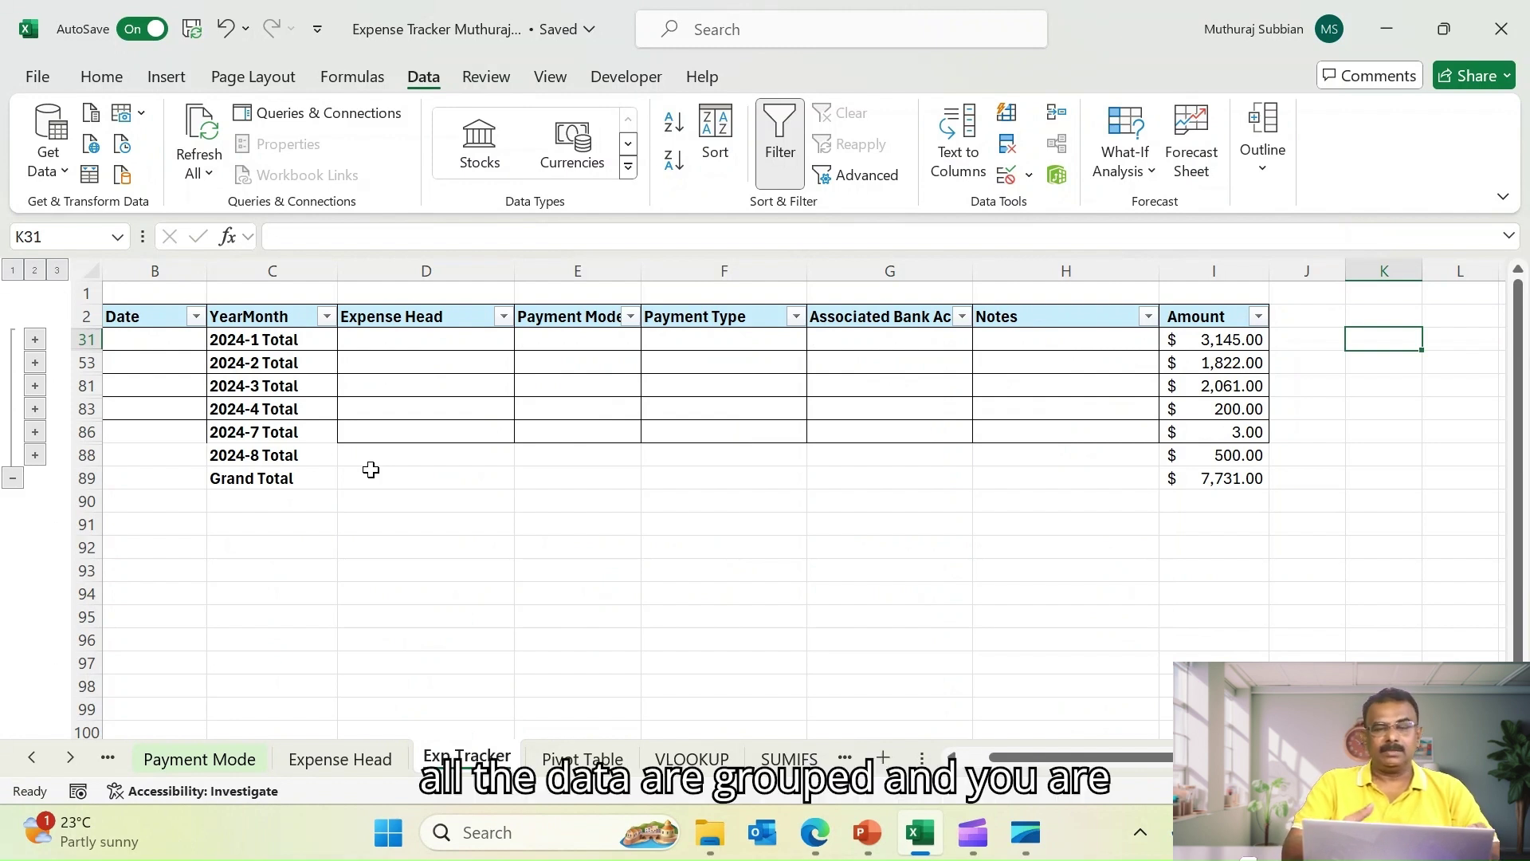
left_click(252, 343)
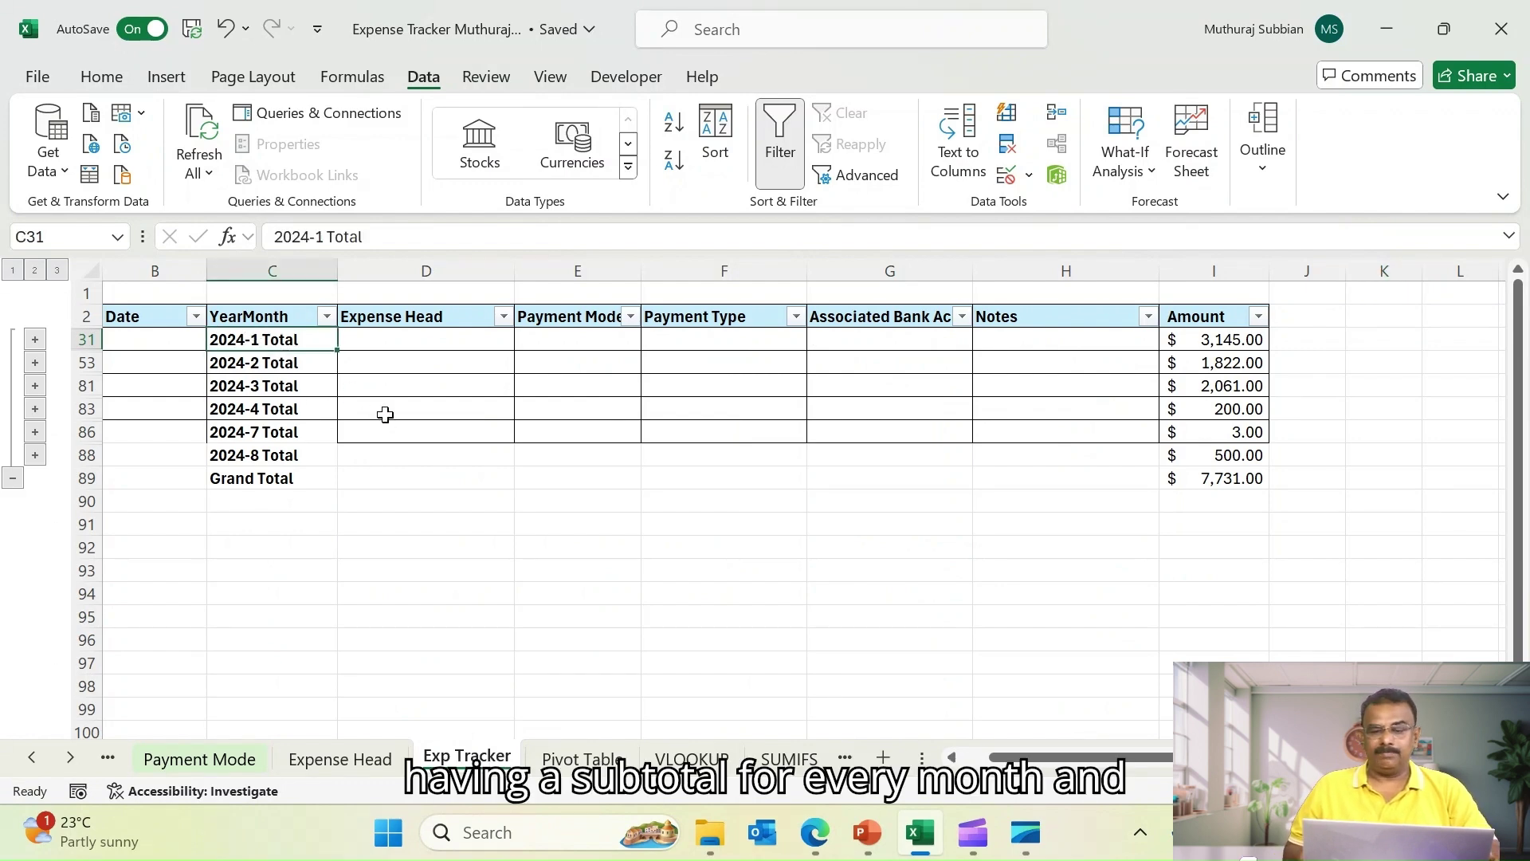
Expand the 2024-4 and 2024-3 groups to review their expense rows, and collapse both again
left_click(35, 409)
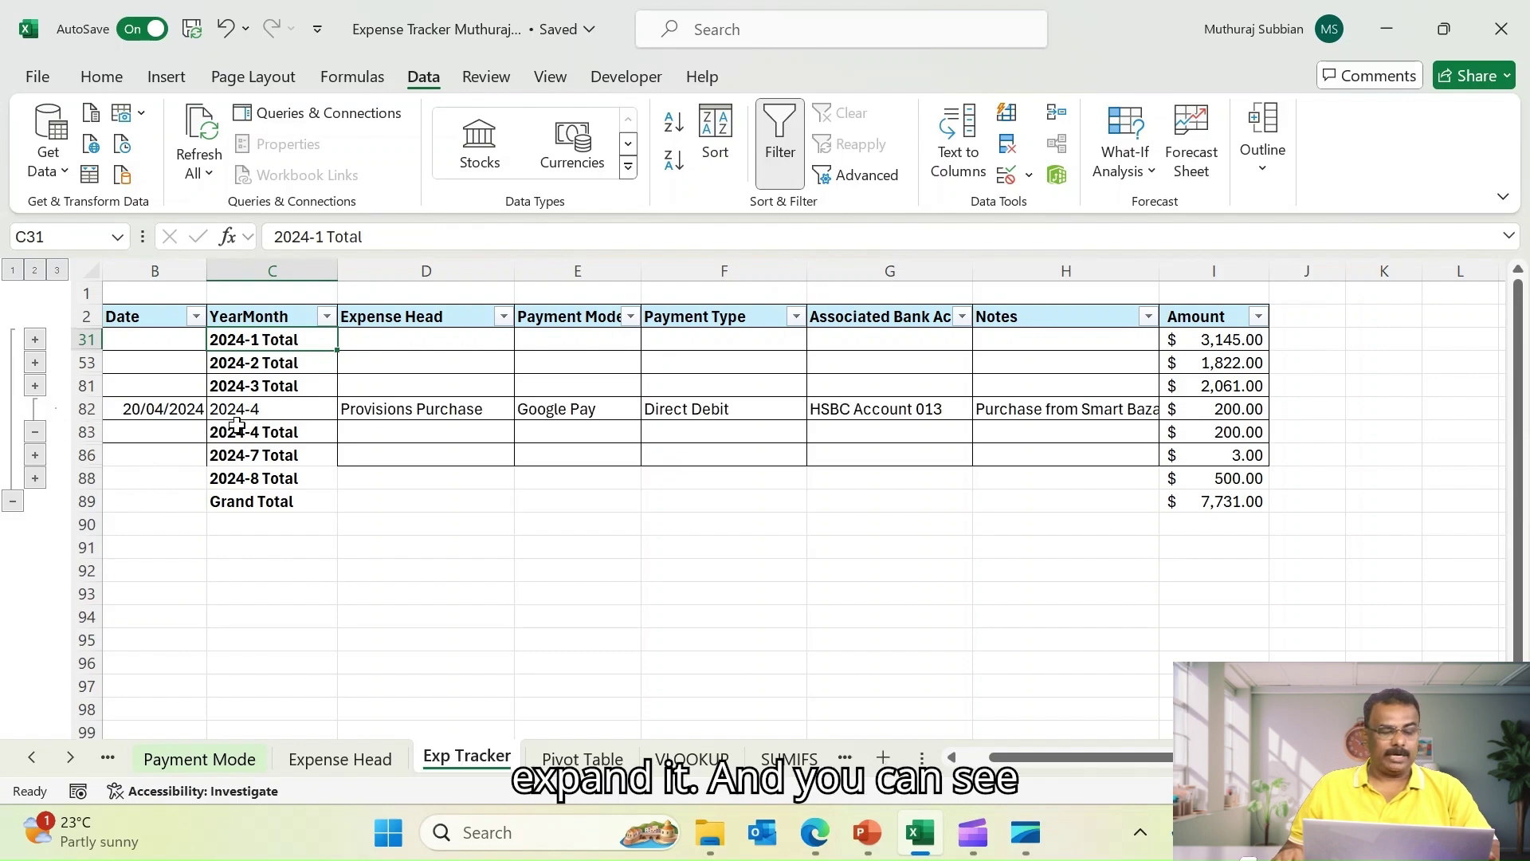
left_click(35, 386)
scroll(36, 382, "up", 3)
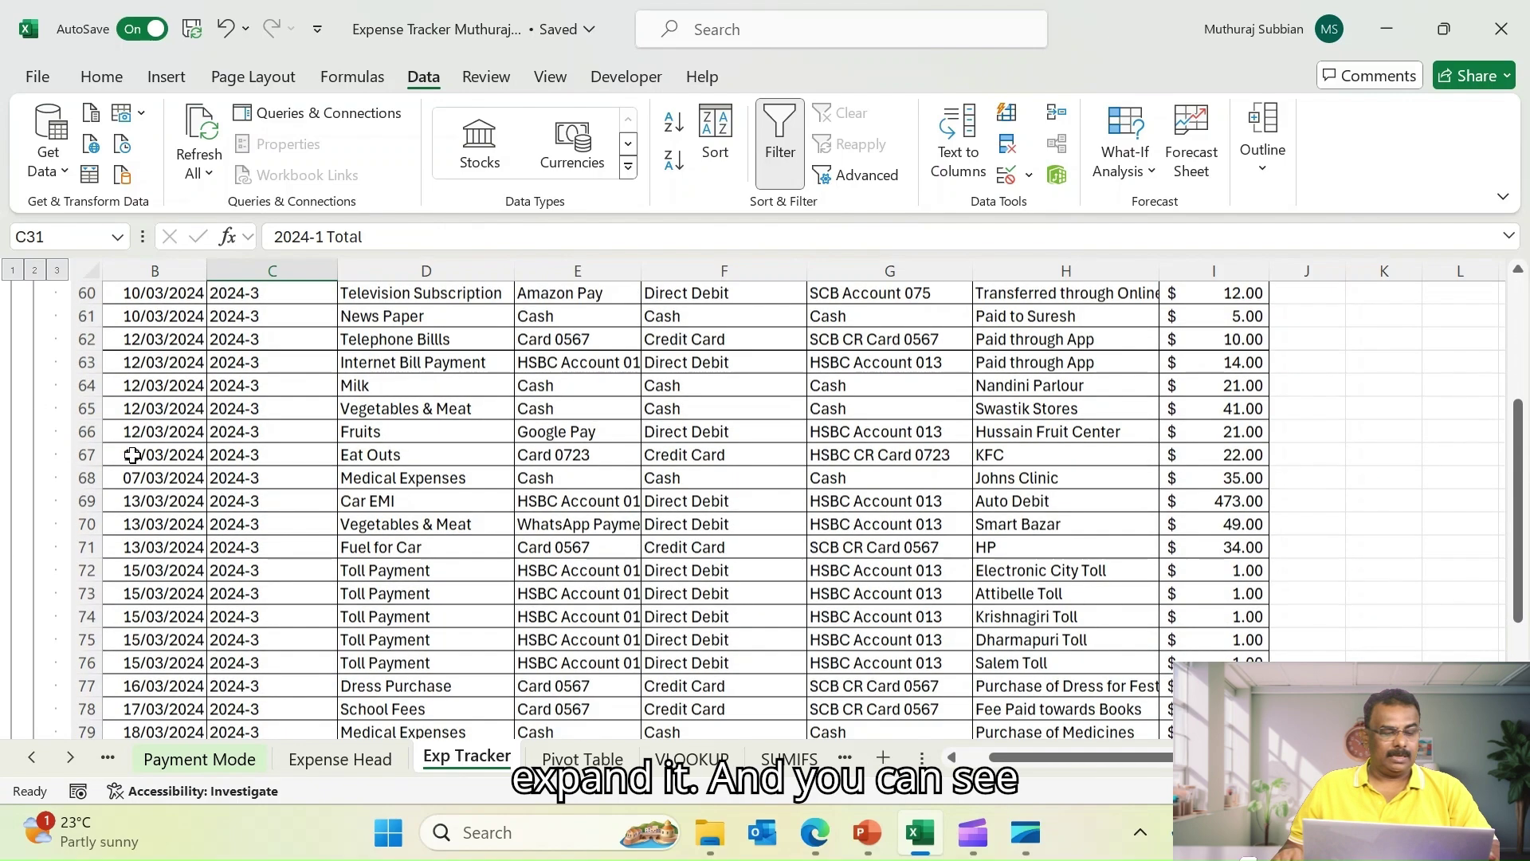
scroll(52, 542, "down", 6)
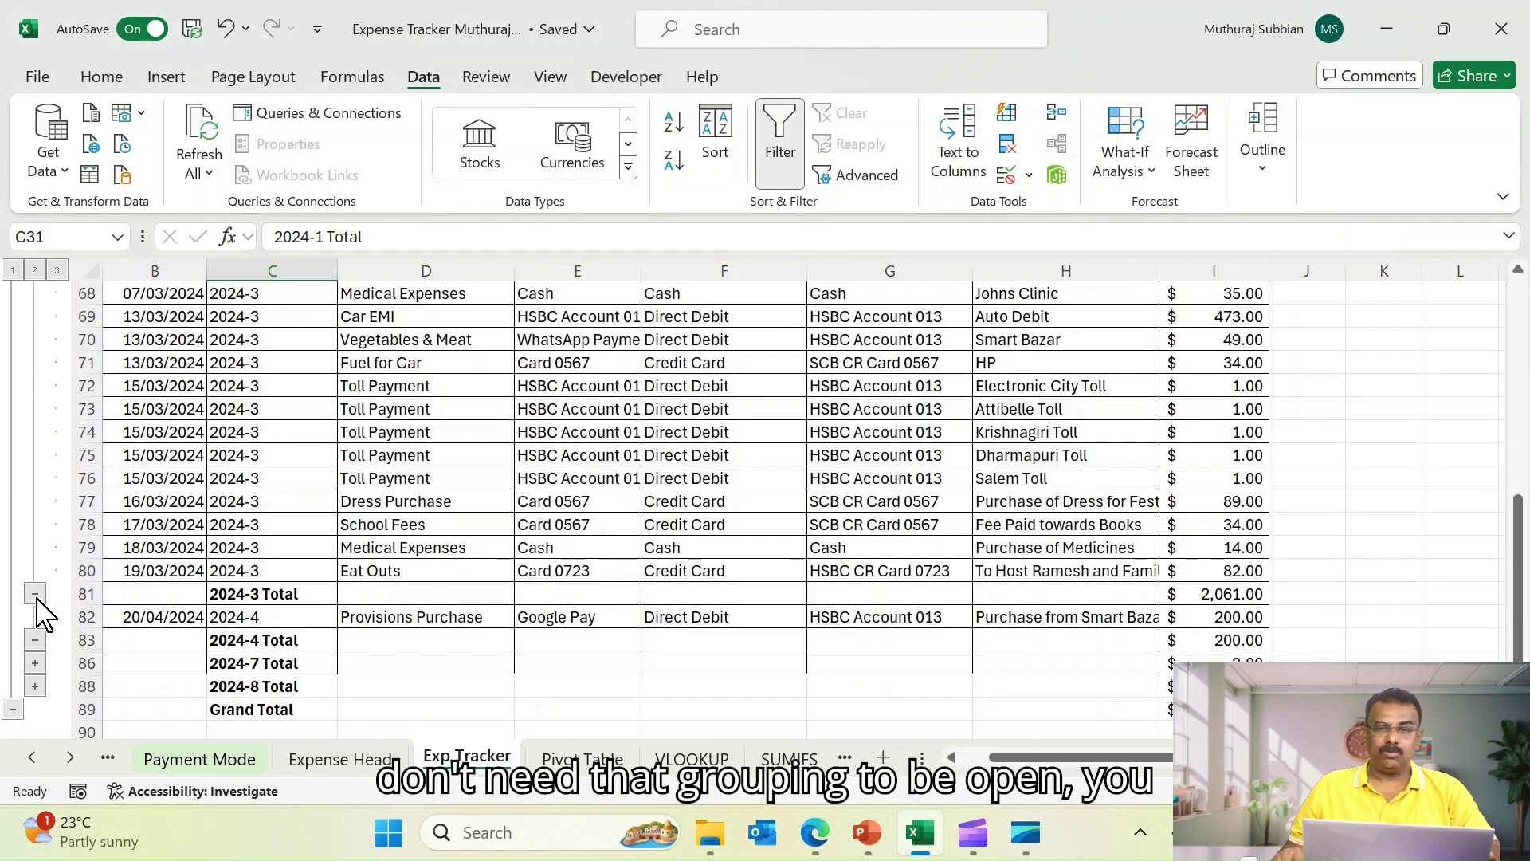
left_click(35, 595)
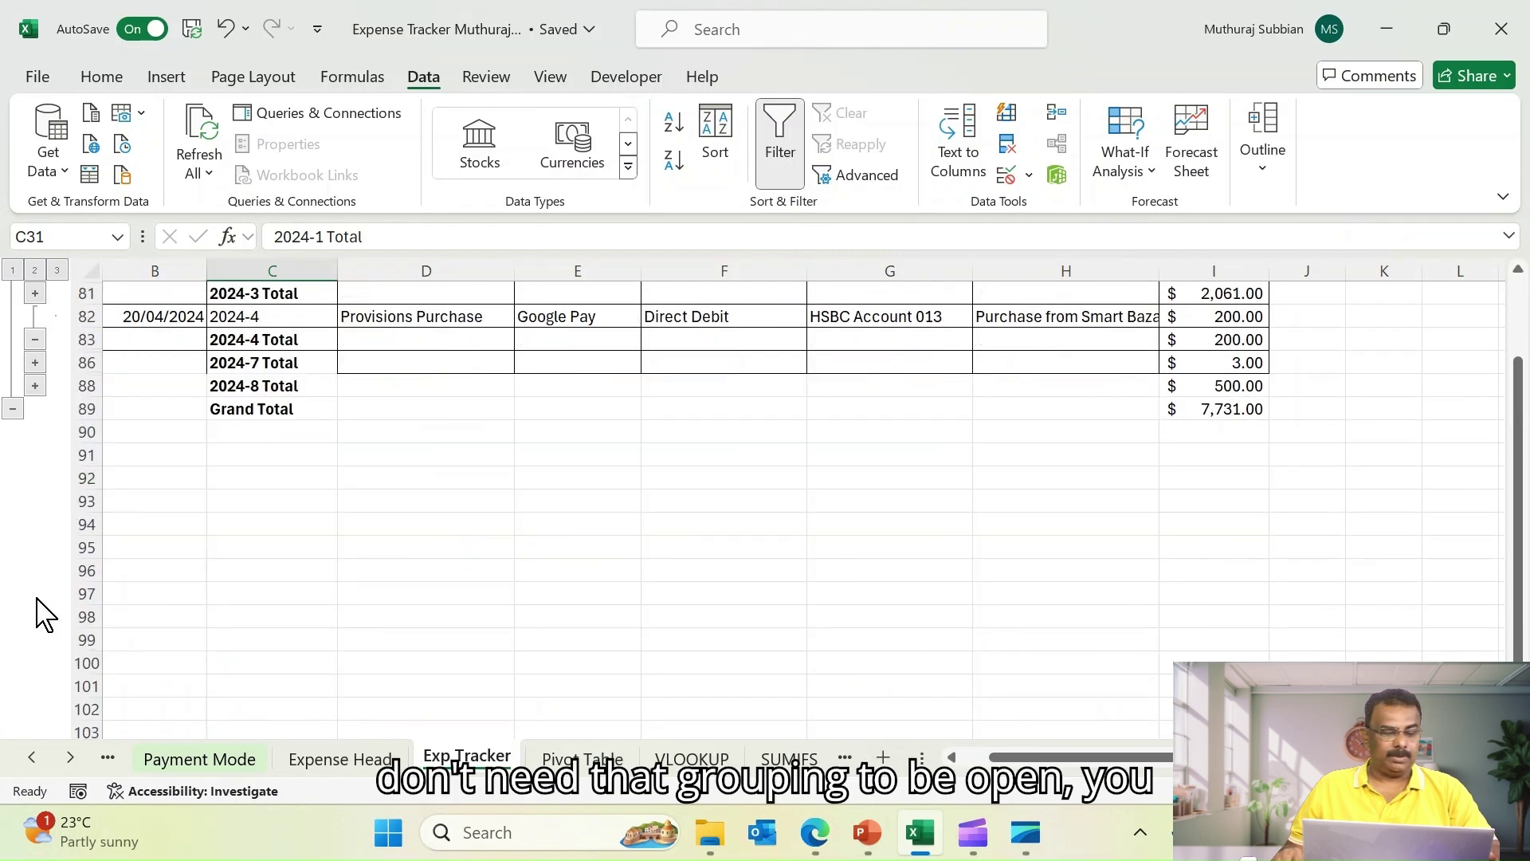
left_click(35, 339)
Examine the Grand Total row and the formula in its Amount cell
left_click(249, 476)
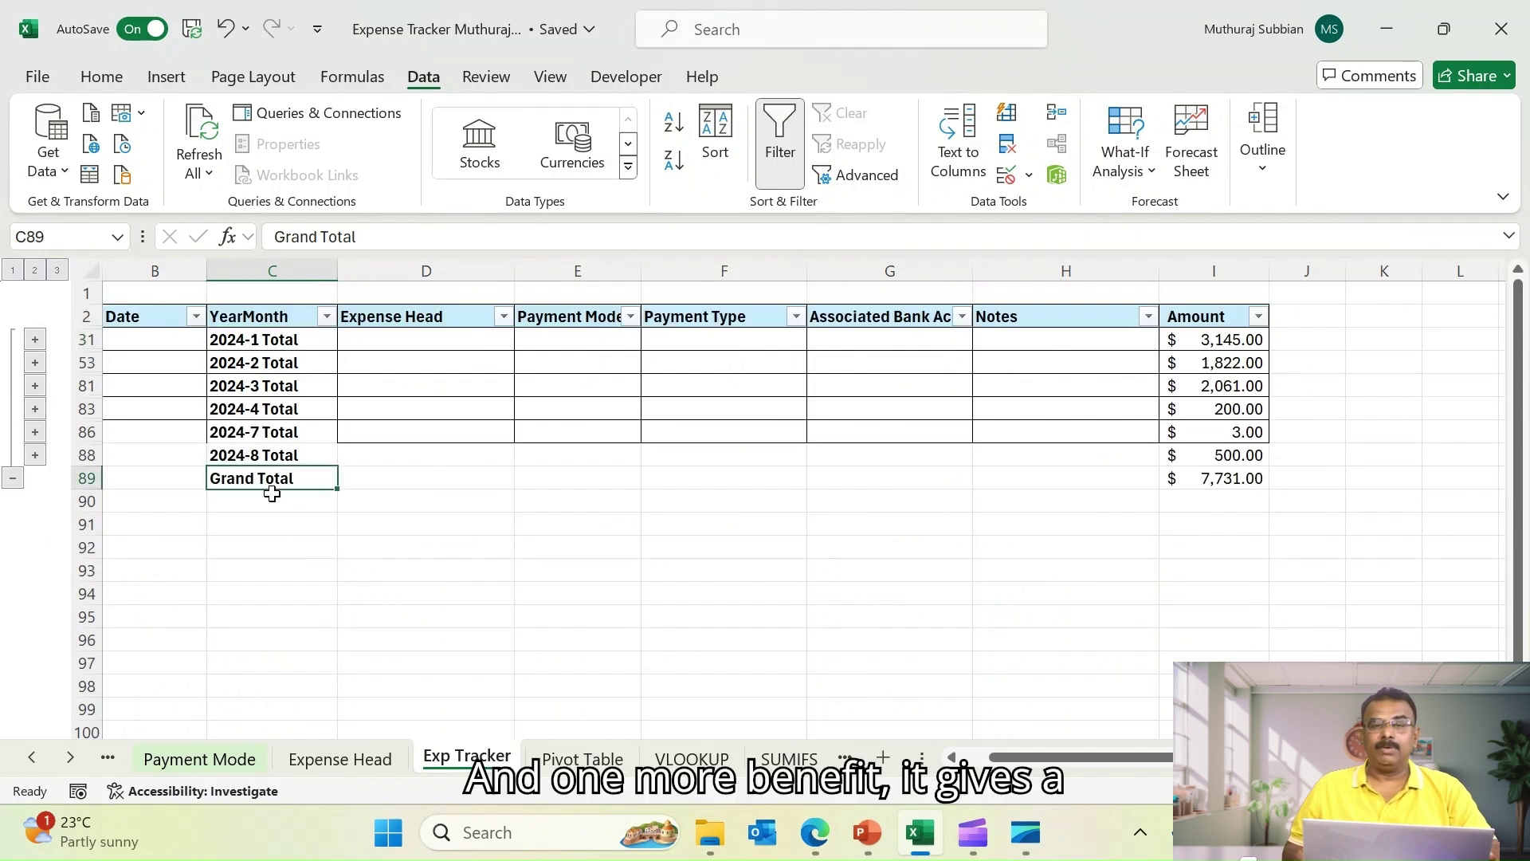
key("Right")
key("Right")
key("Right")
key("Right")
key("Right")
key("Right")
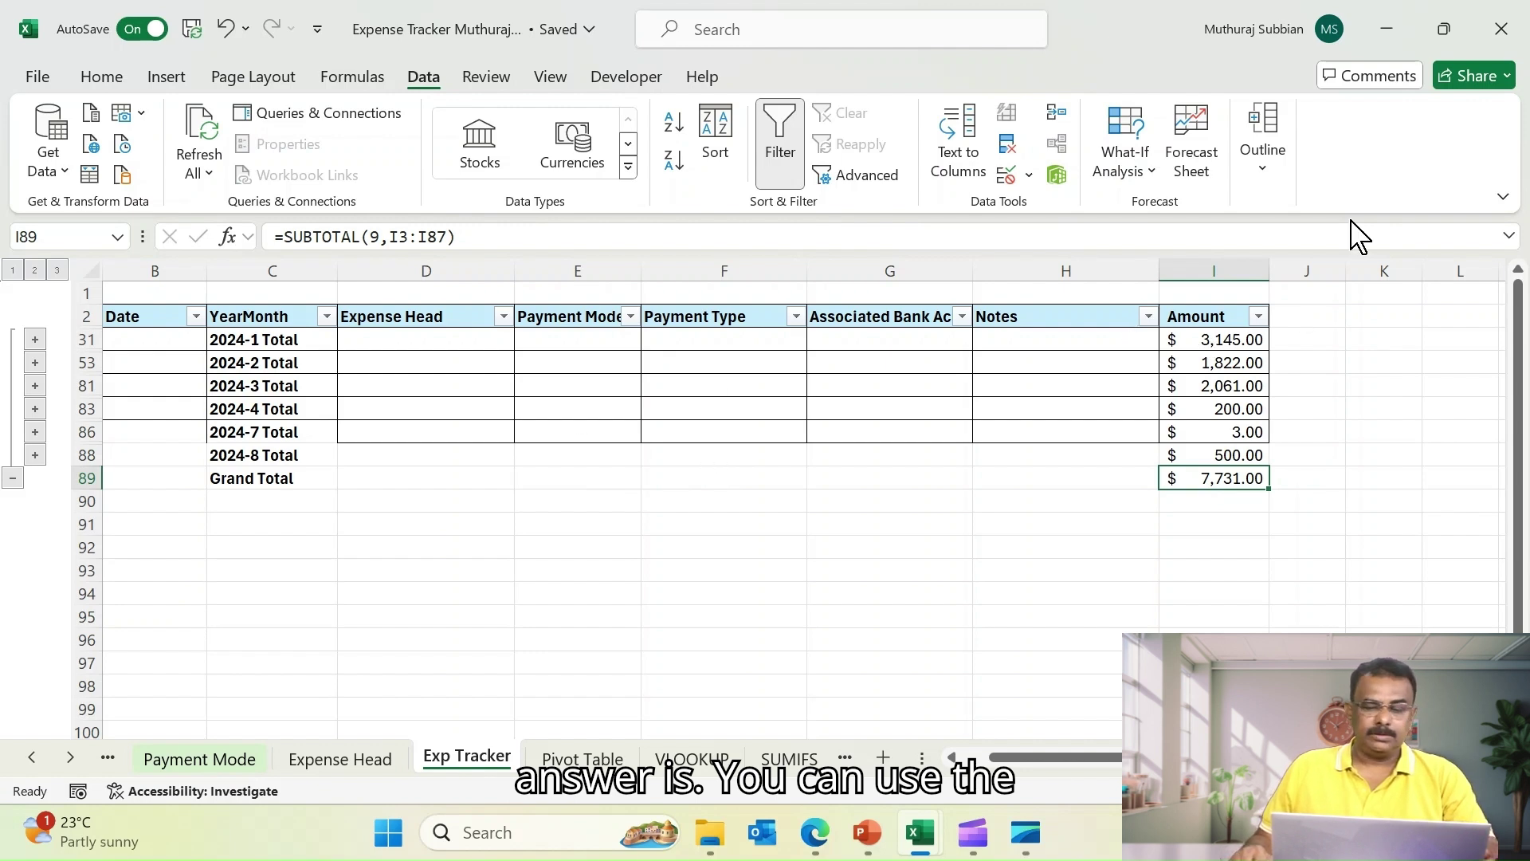
Review the summary functions offered in the Subtotal settings and leave without applying anything
left_click(1263, 163)
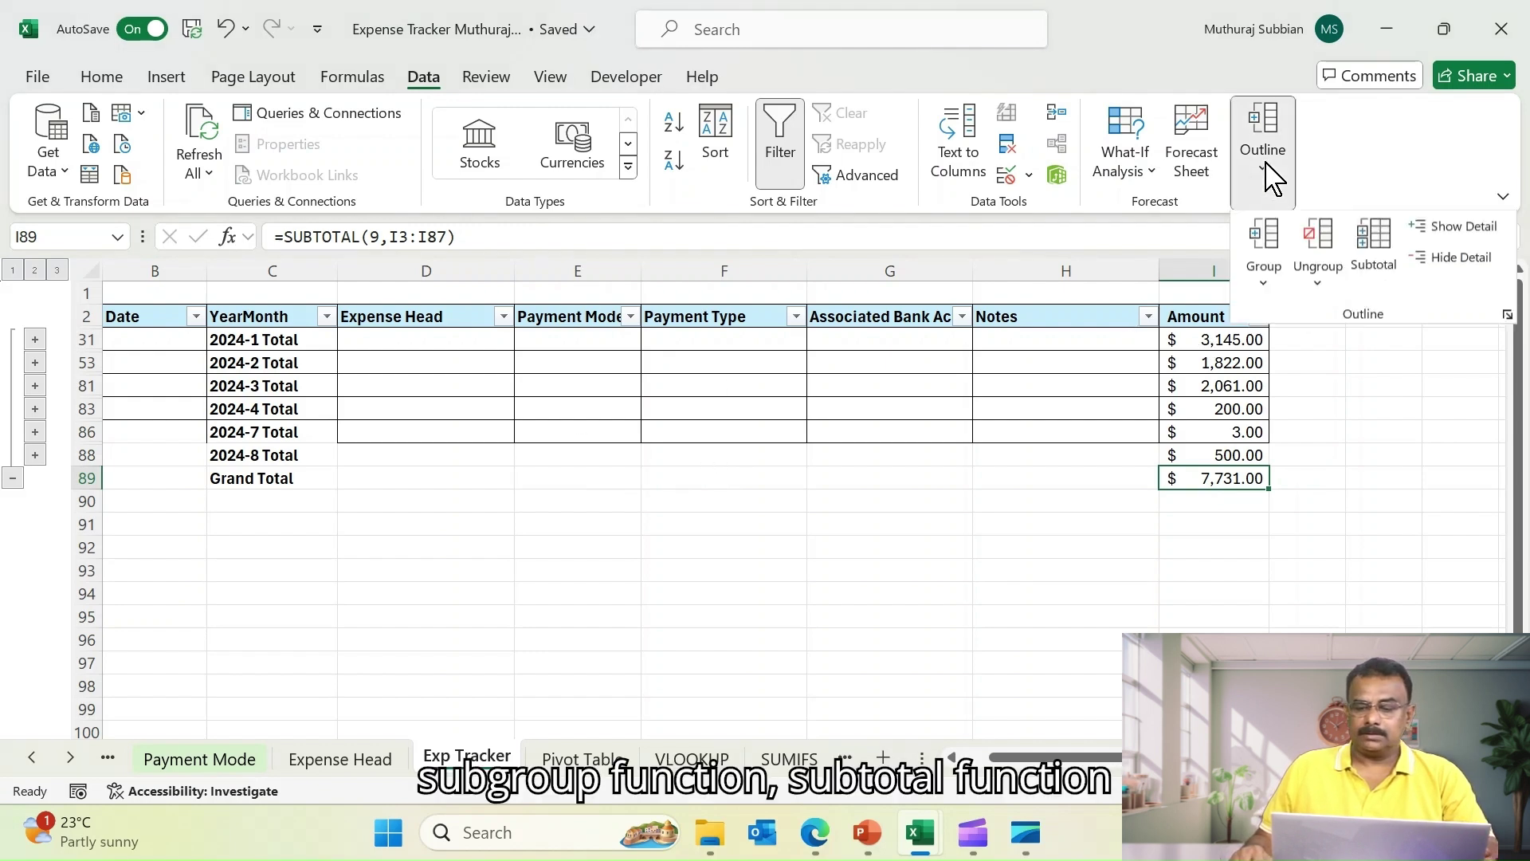
left_click(1373, 263)
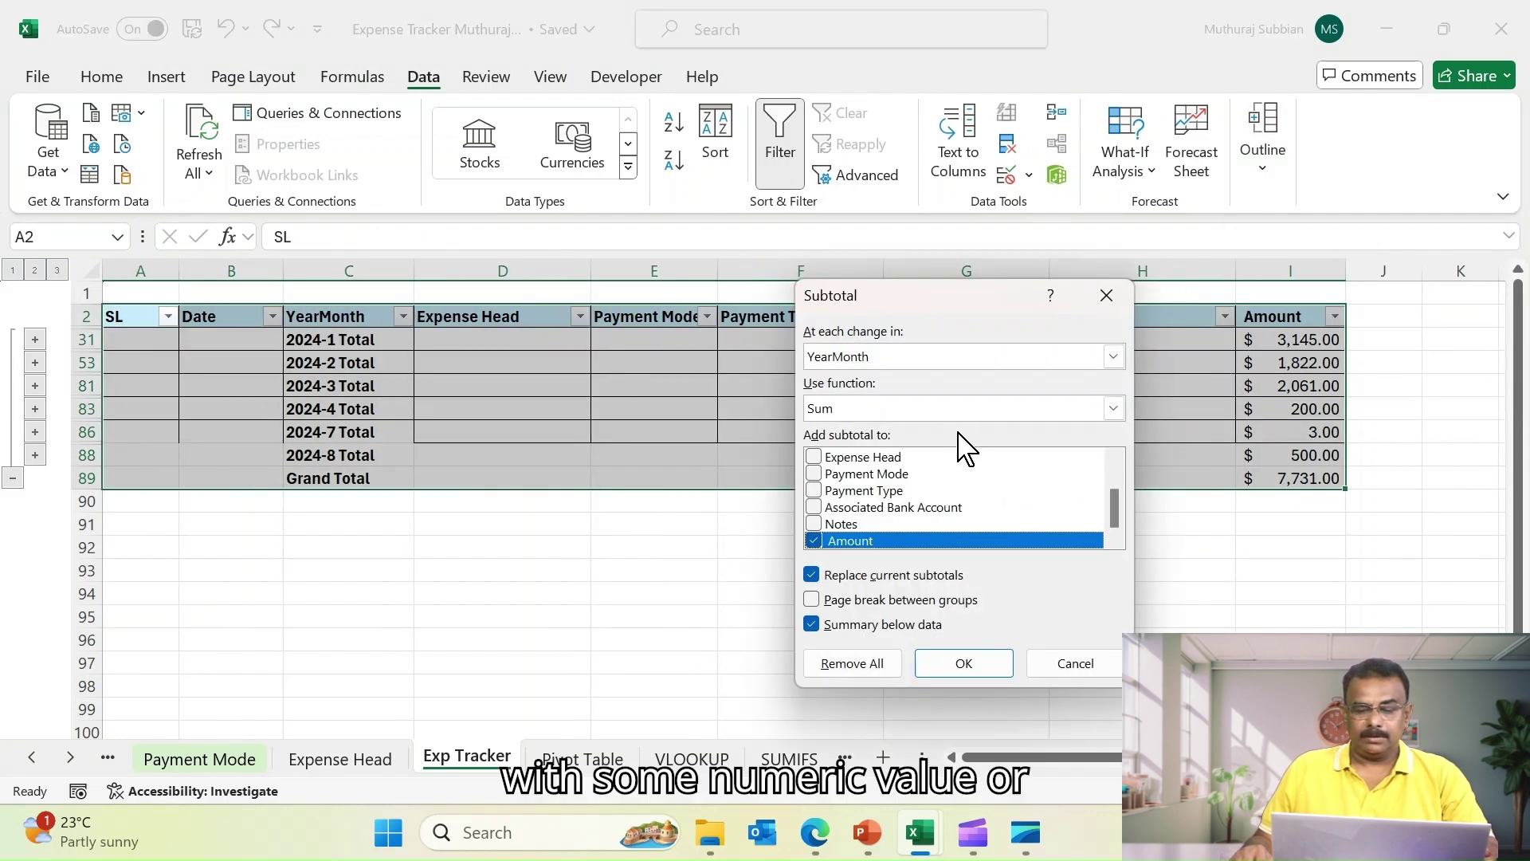
left_click(1114, 408)
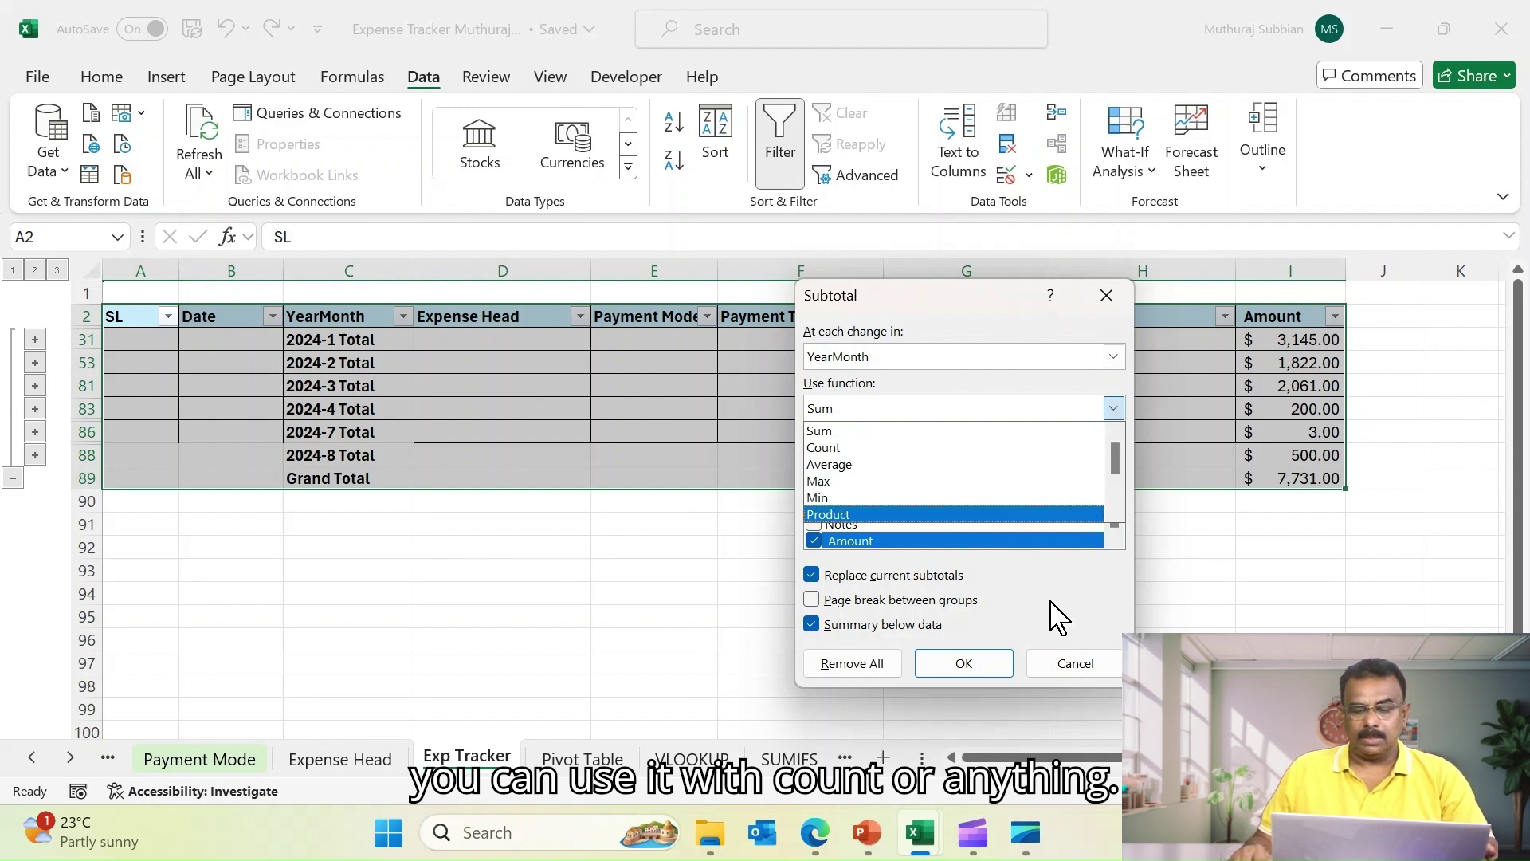
left_click(1088, 670)
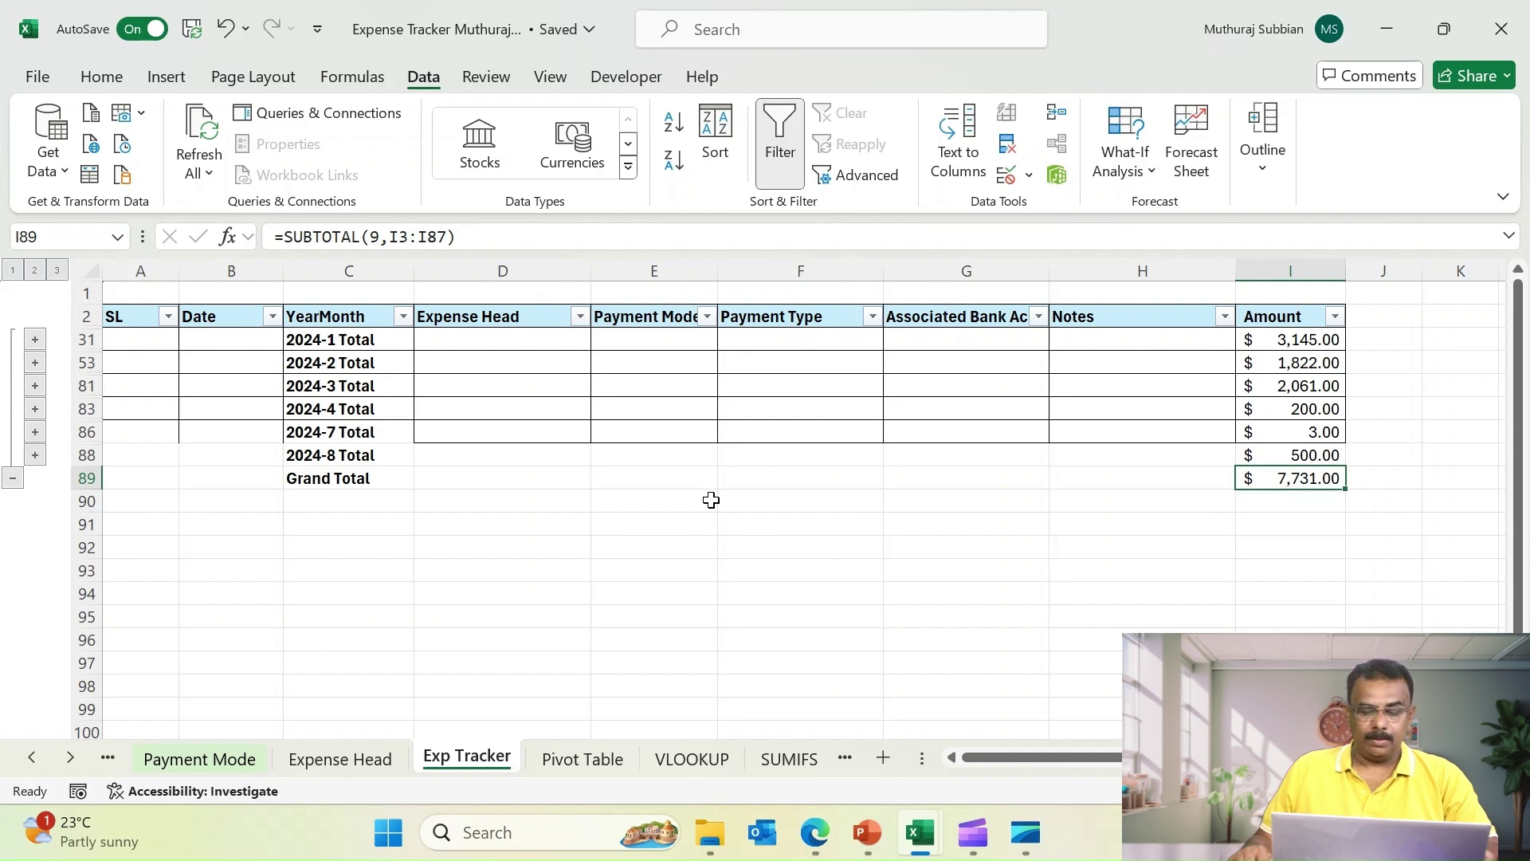
Switch to the US Names.xlsx workbook and look through its contact records
mouse_move(922, 832)
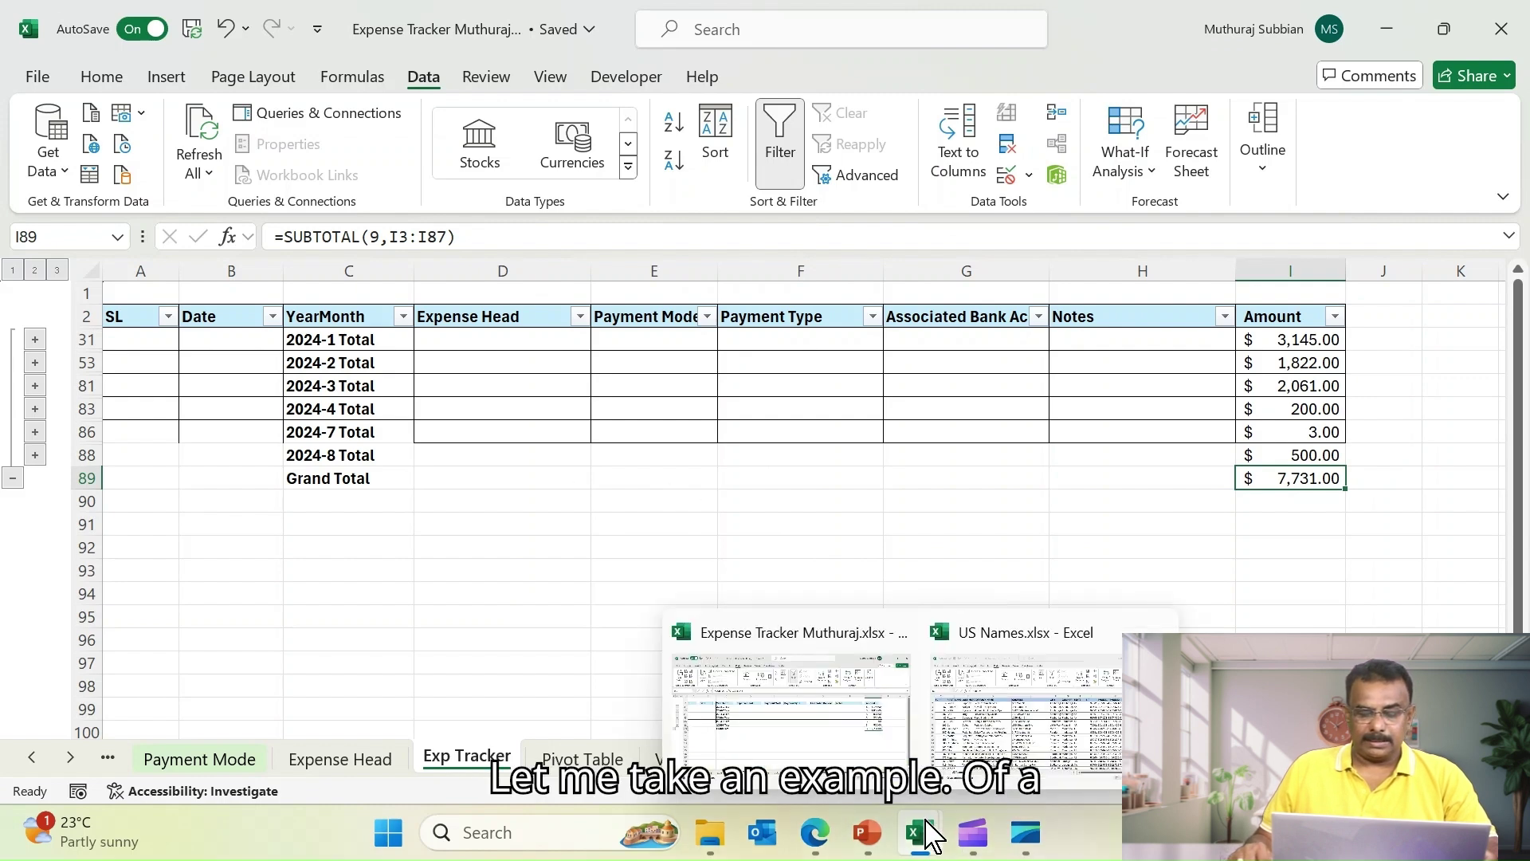
left_click(999, 656)
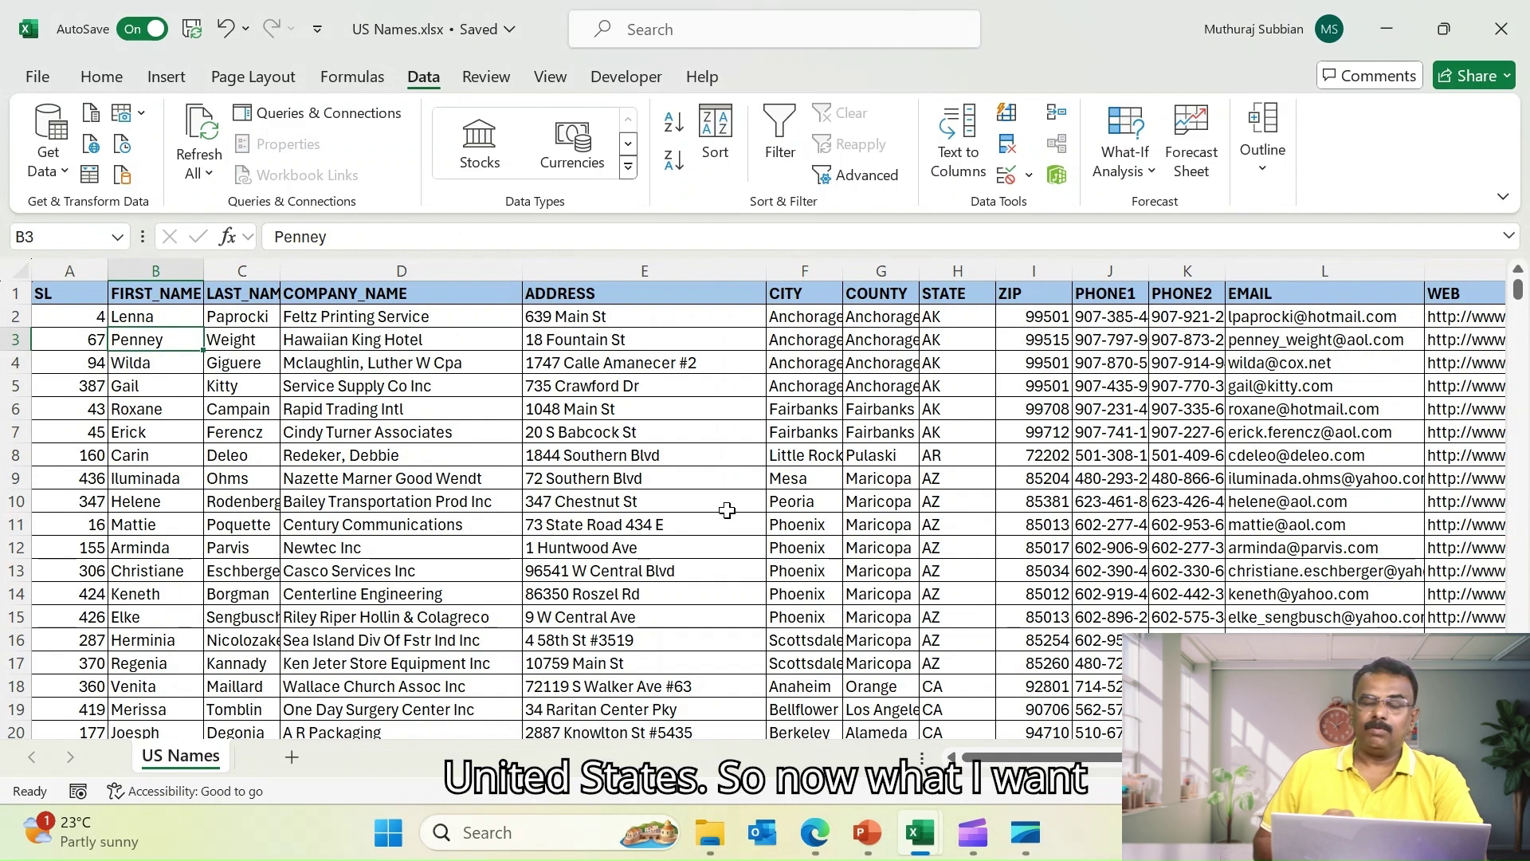
scroll(727, 511, "down", 2)
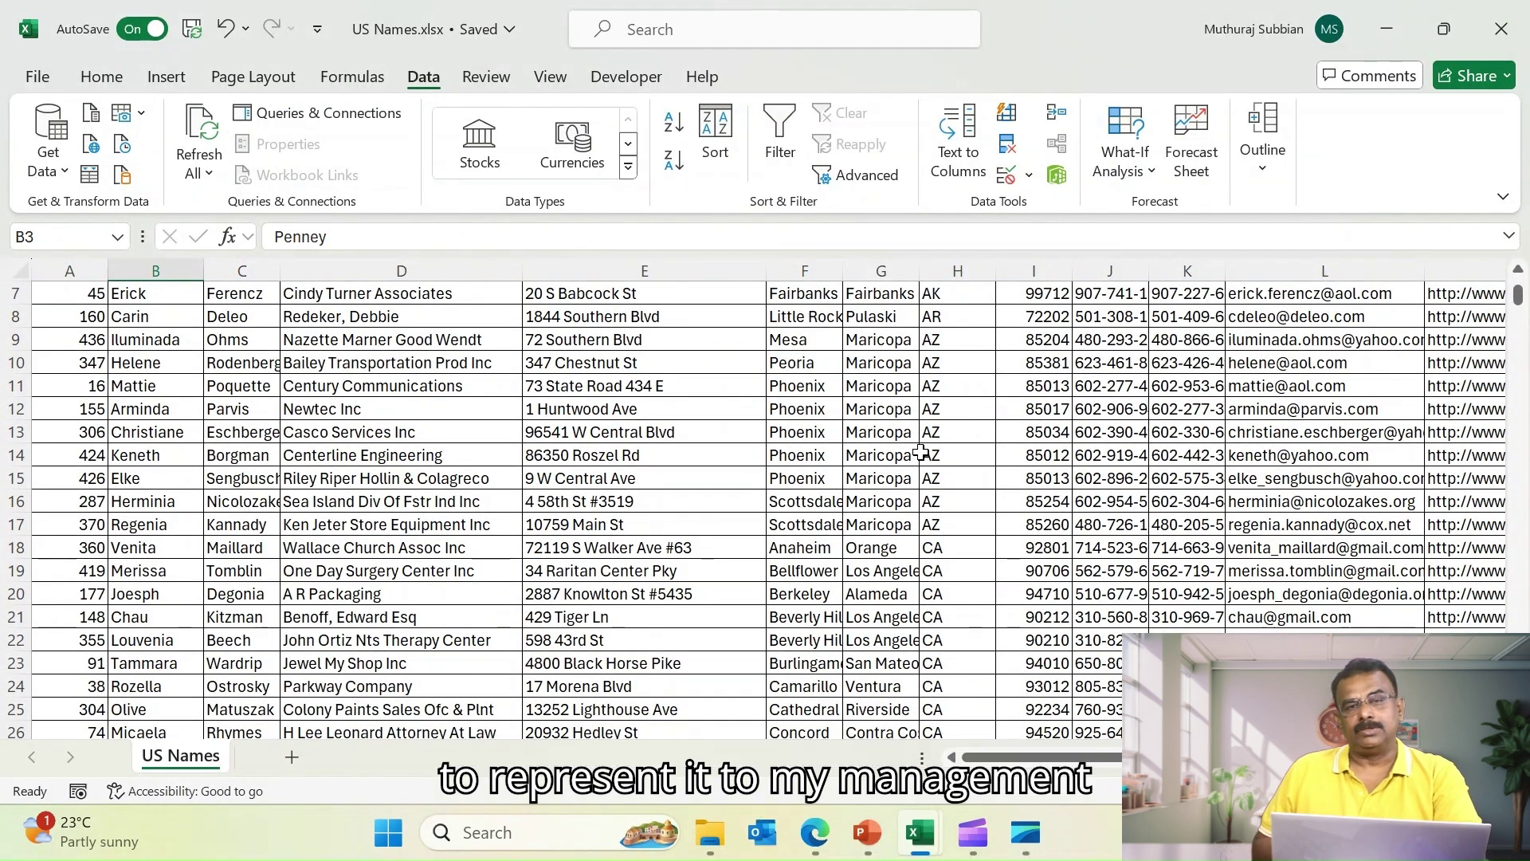
scroll(920, 452, "down", 2)
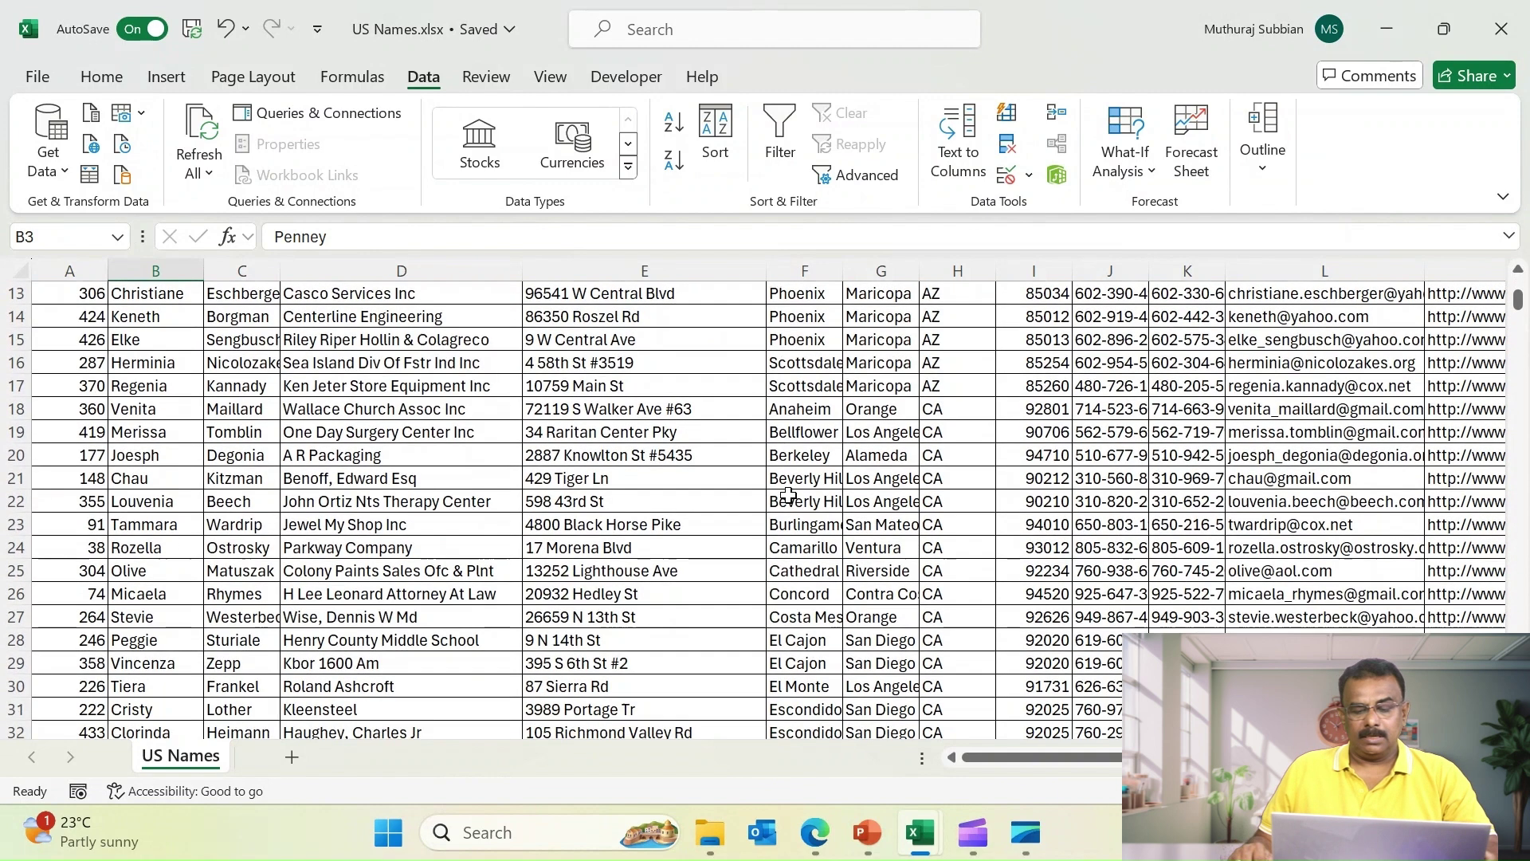
scroll(788, 495, "up", 4)
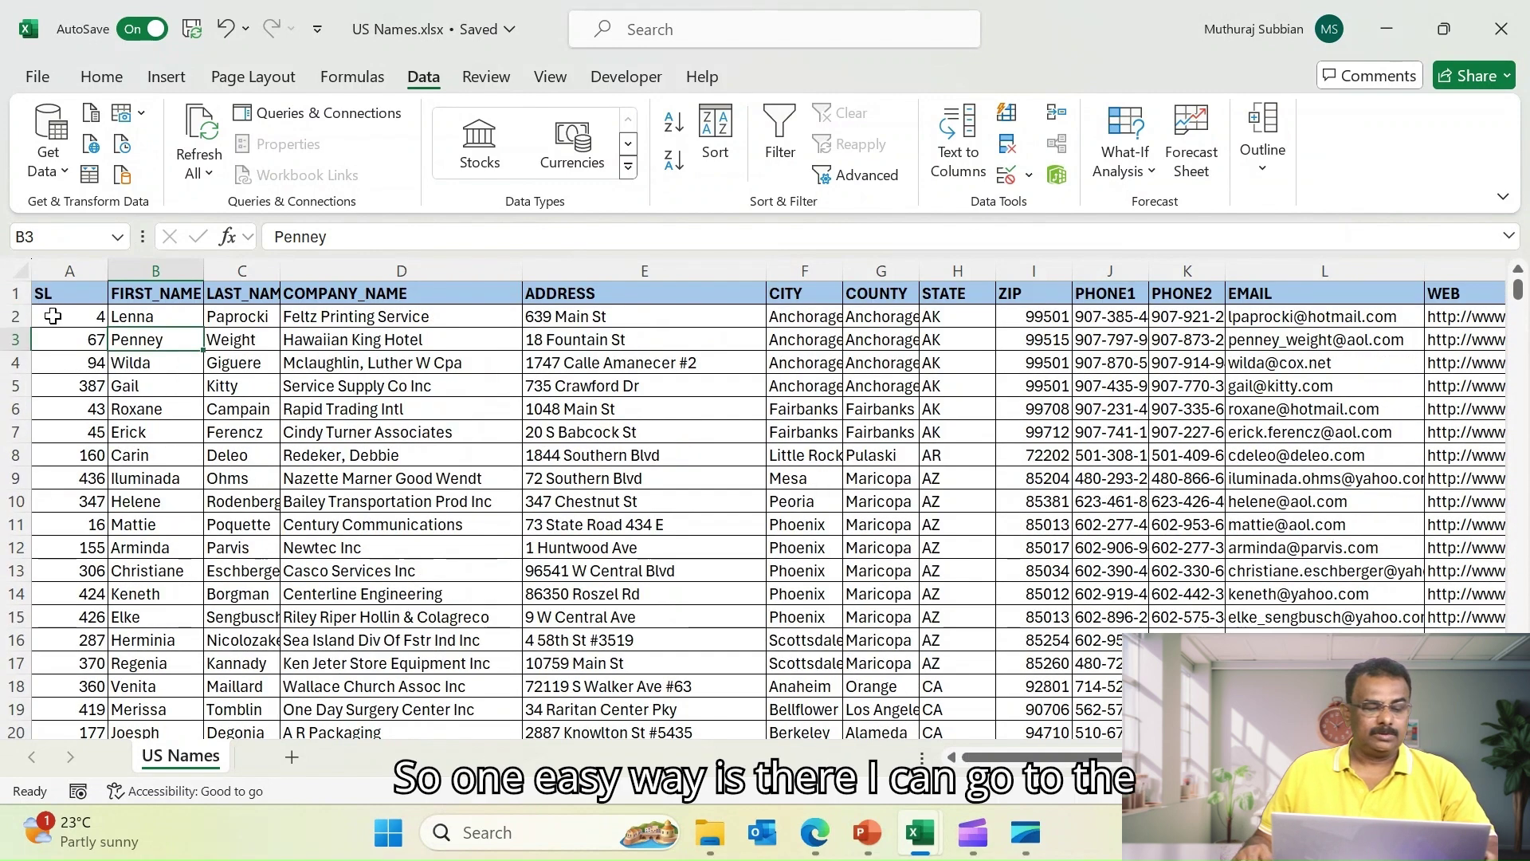
Add Count subtotals of the STATE column at each change in STATE, with the summary below the data
left_click(49, 292)
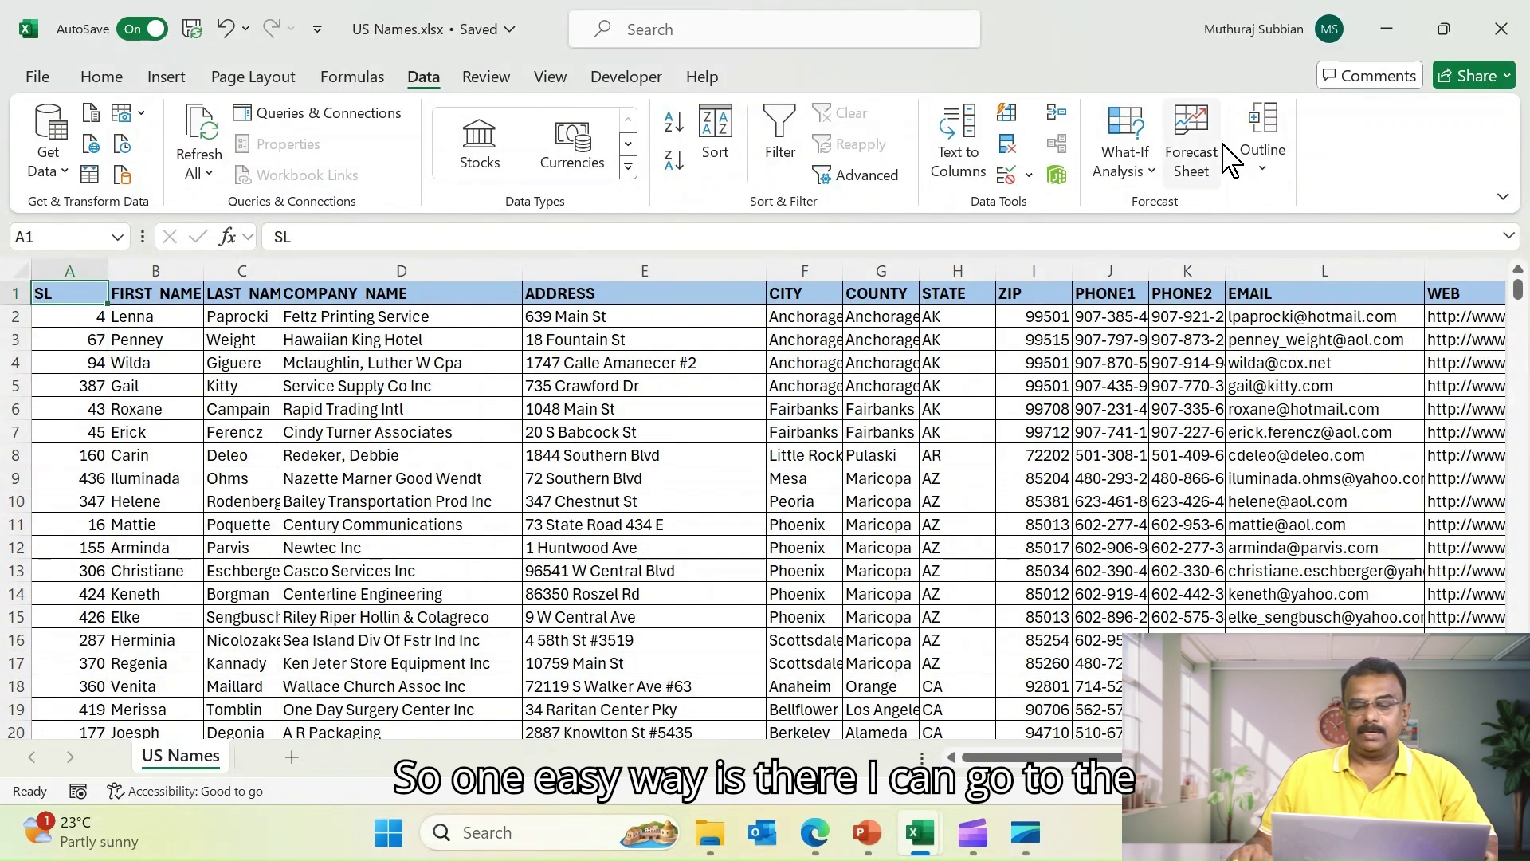
left_click(1279, 169)
left_click(1373, 263)
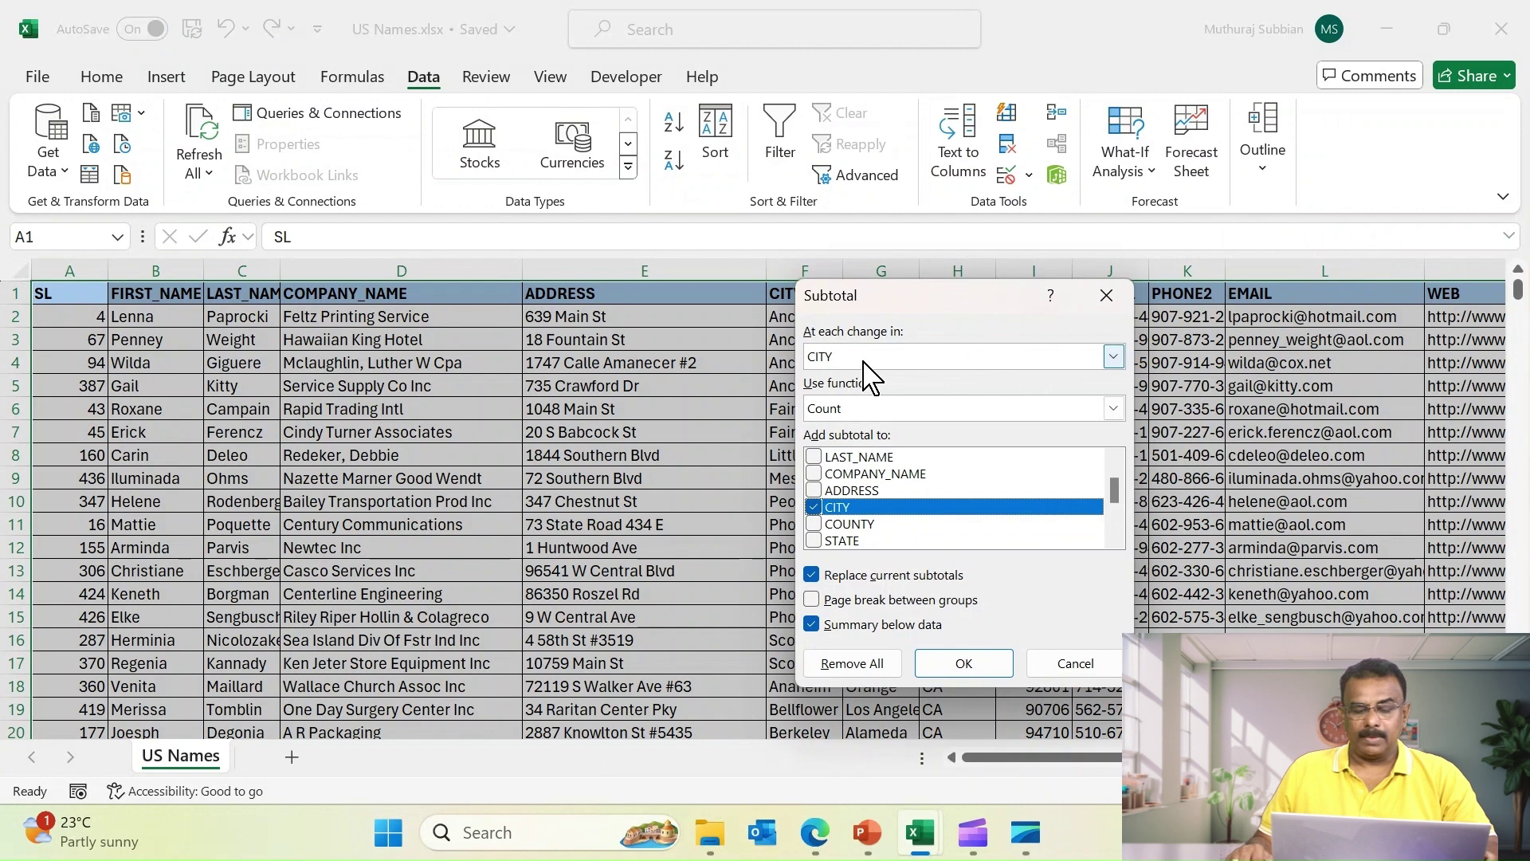
left_click(1114, 356)
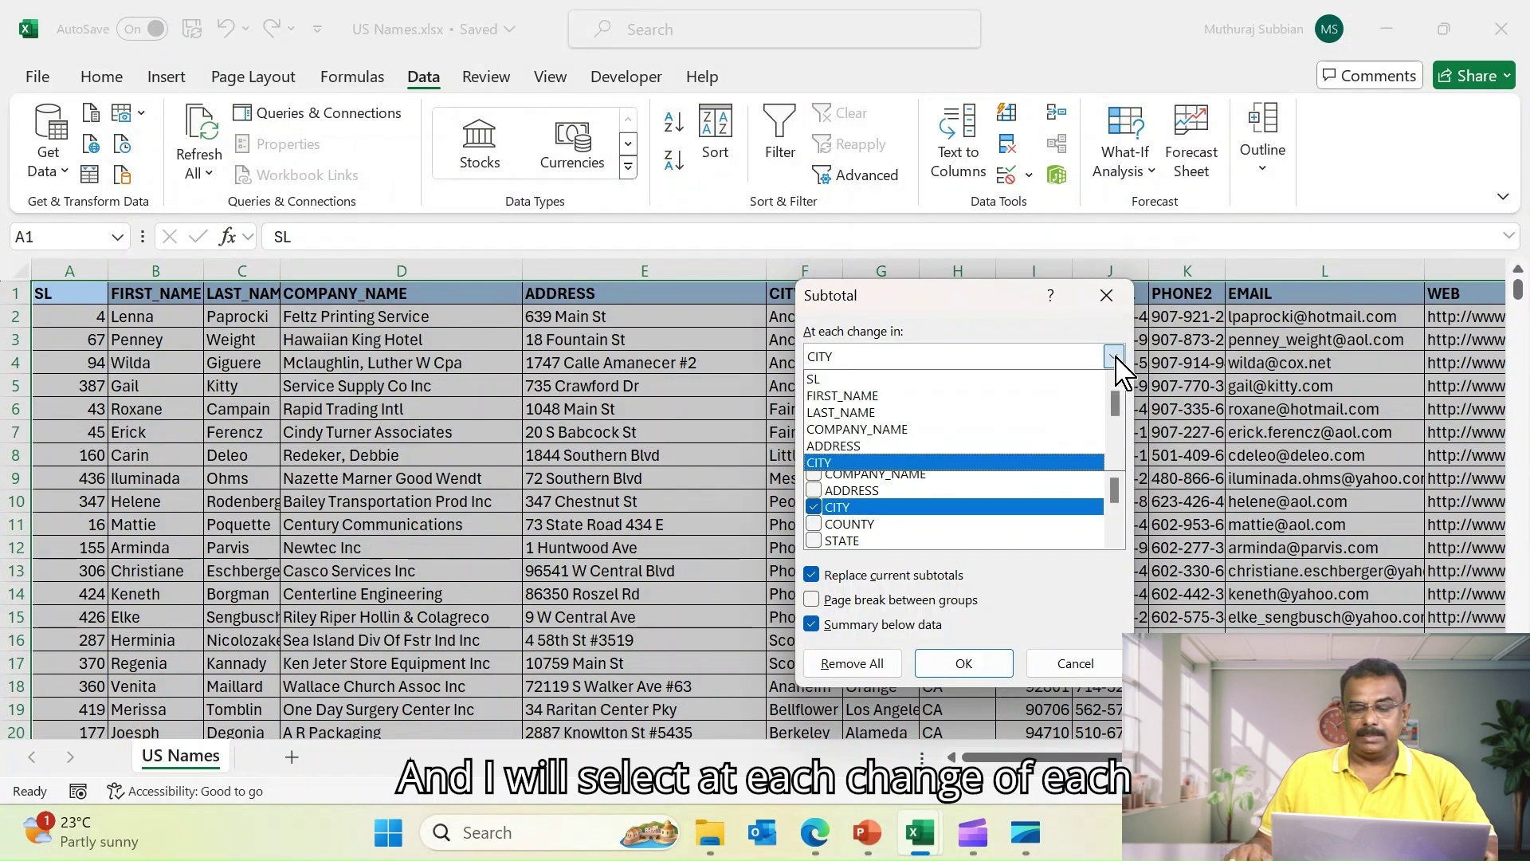
scroll(845, 455, "down", 1)
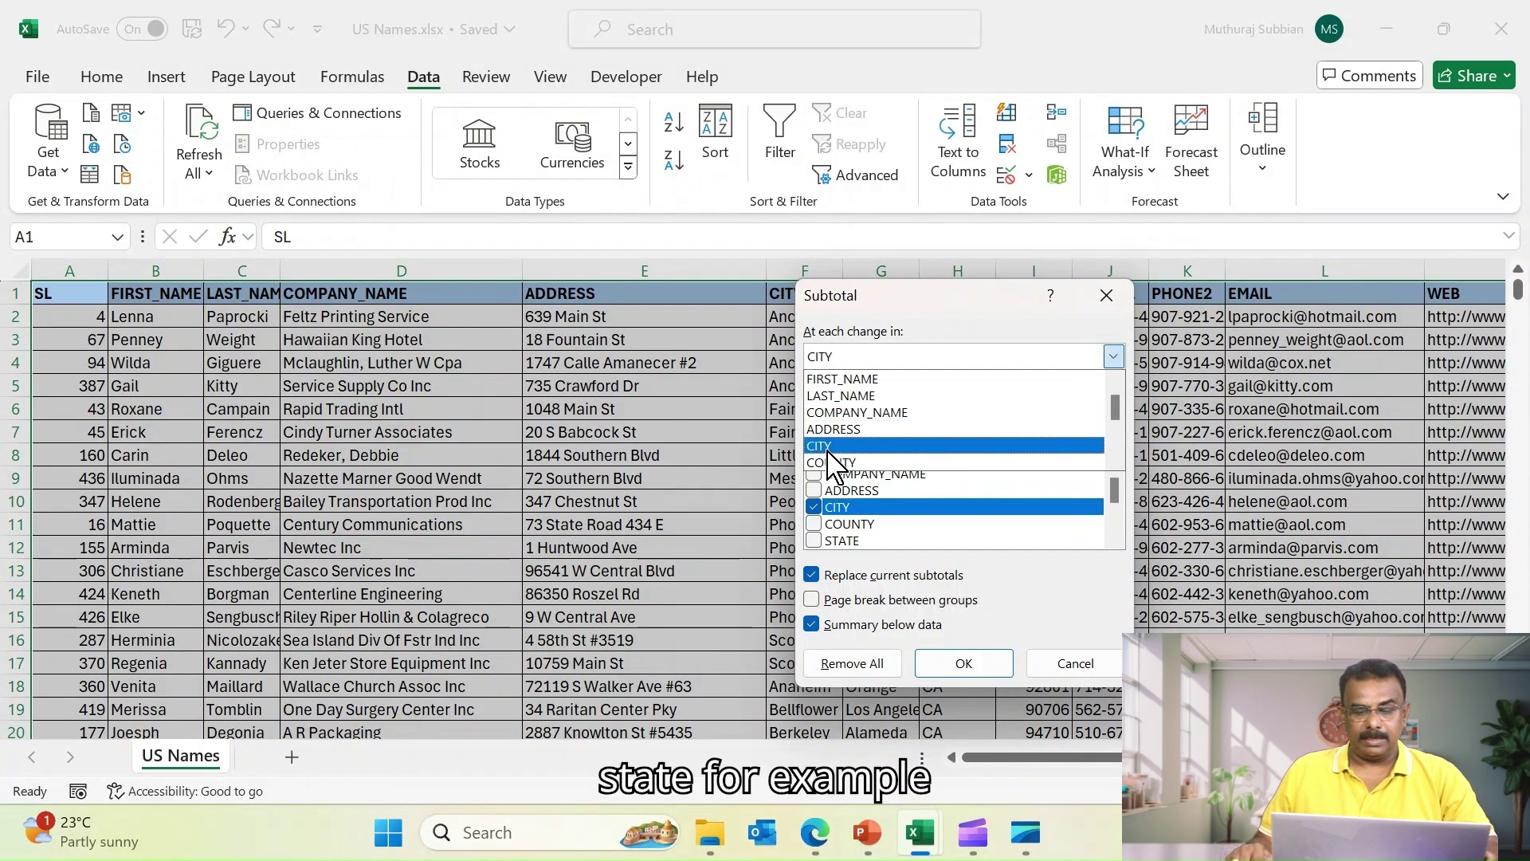
scroll(833, 460, "down", 1)
left_click(833, 464)
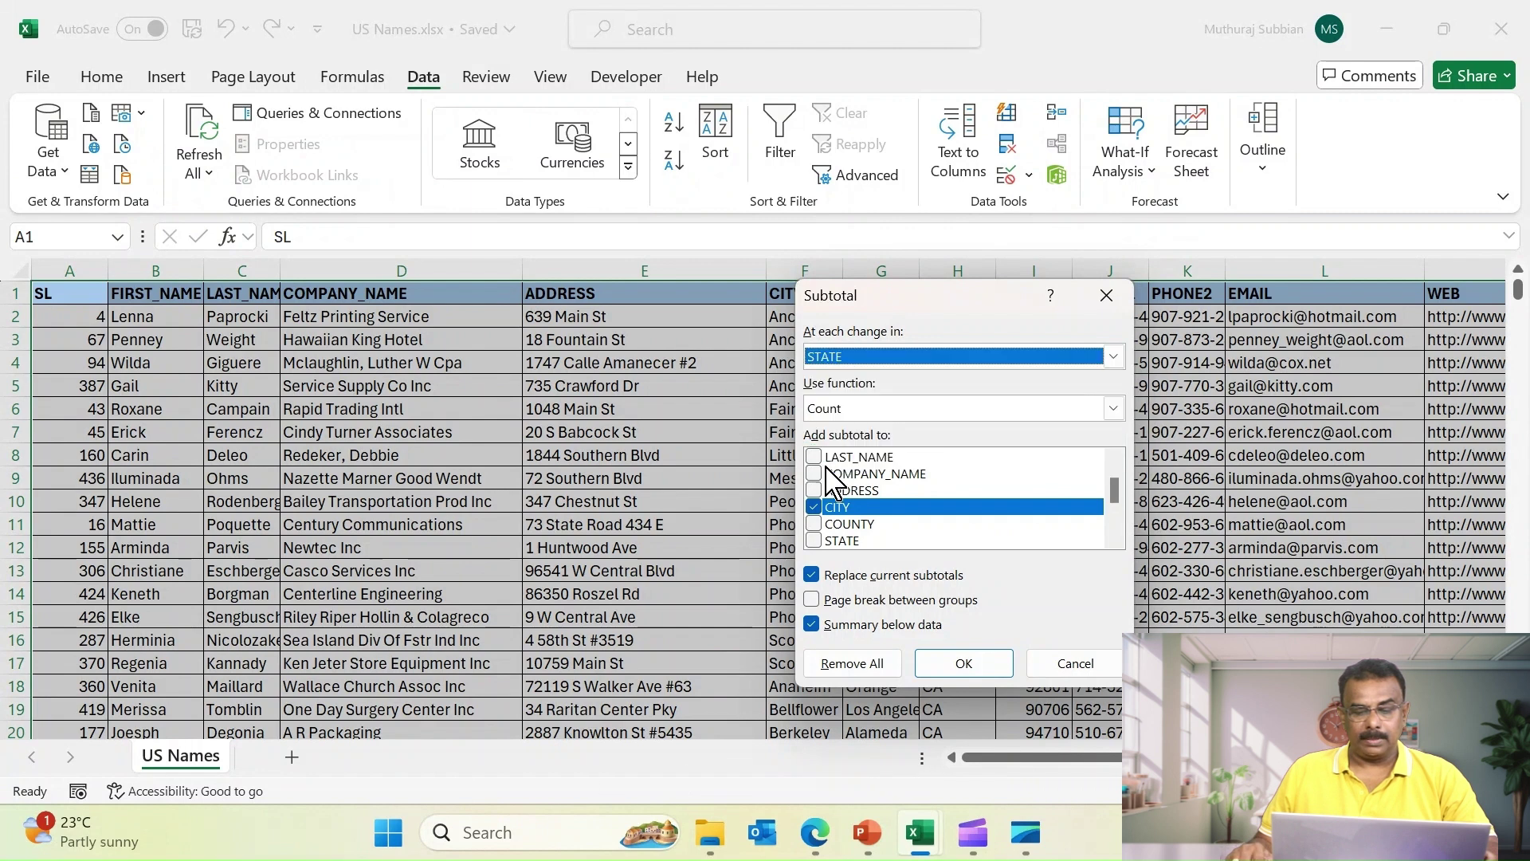
left_click(1113, 409)
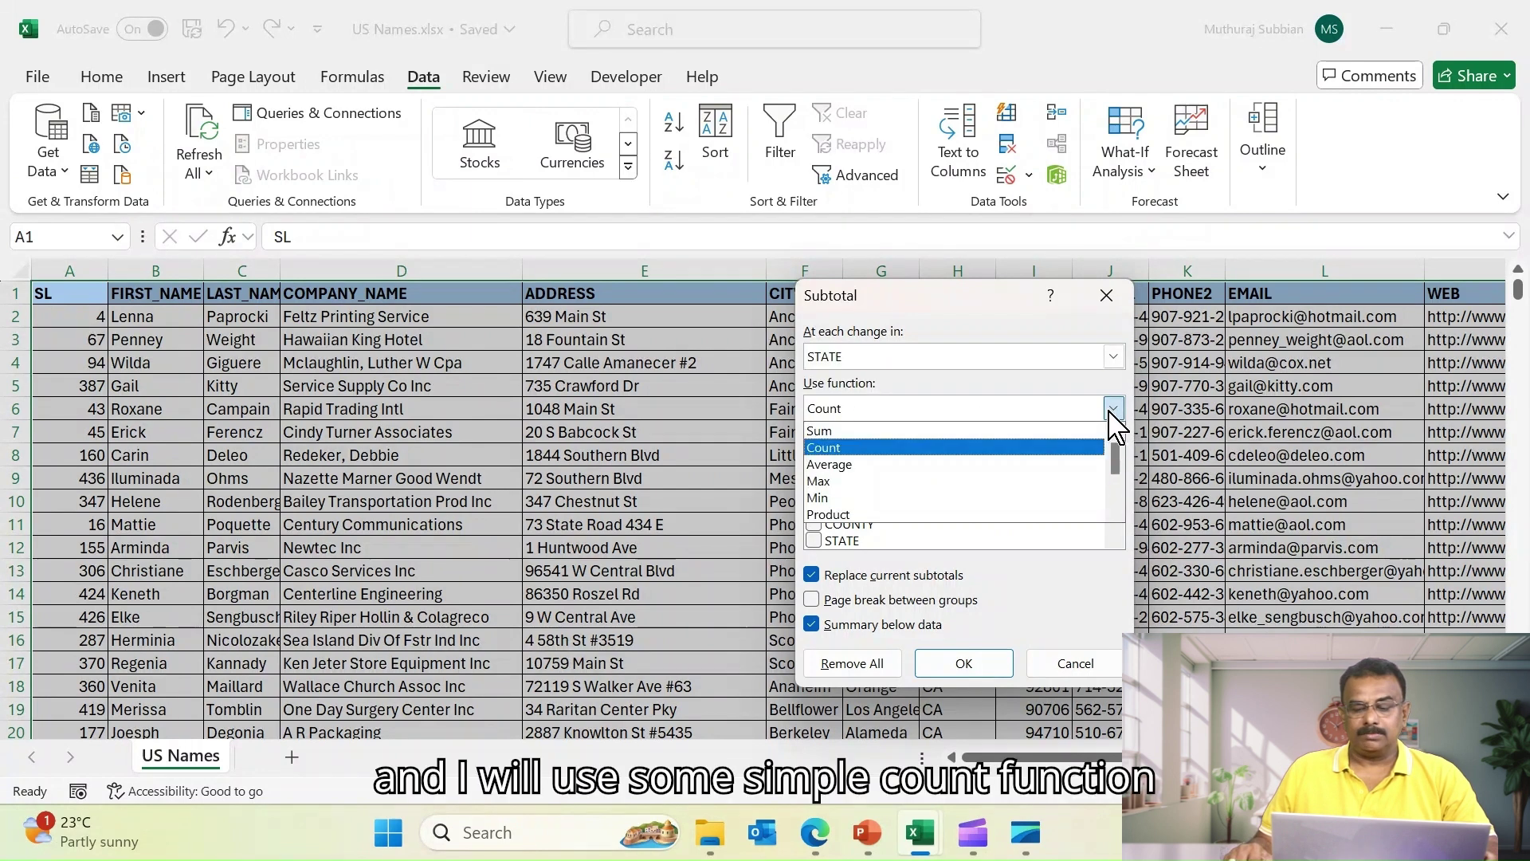
left_click(844, 448)
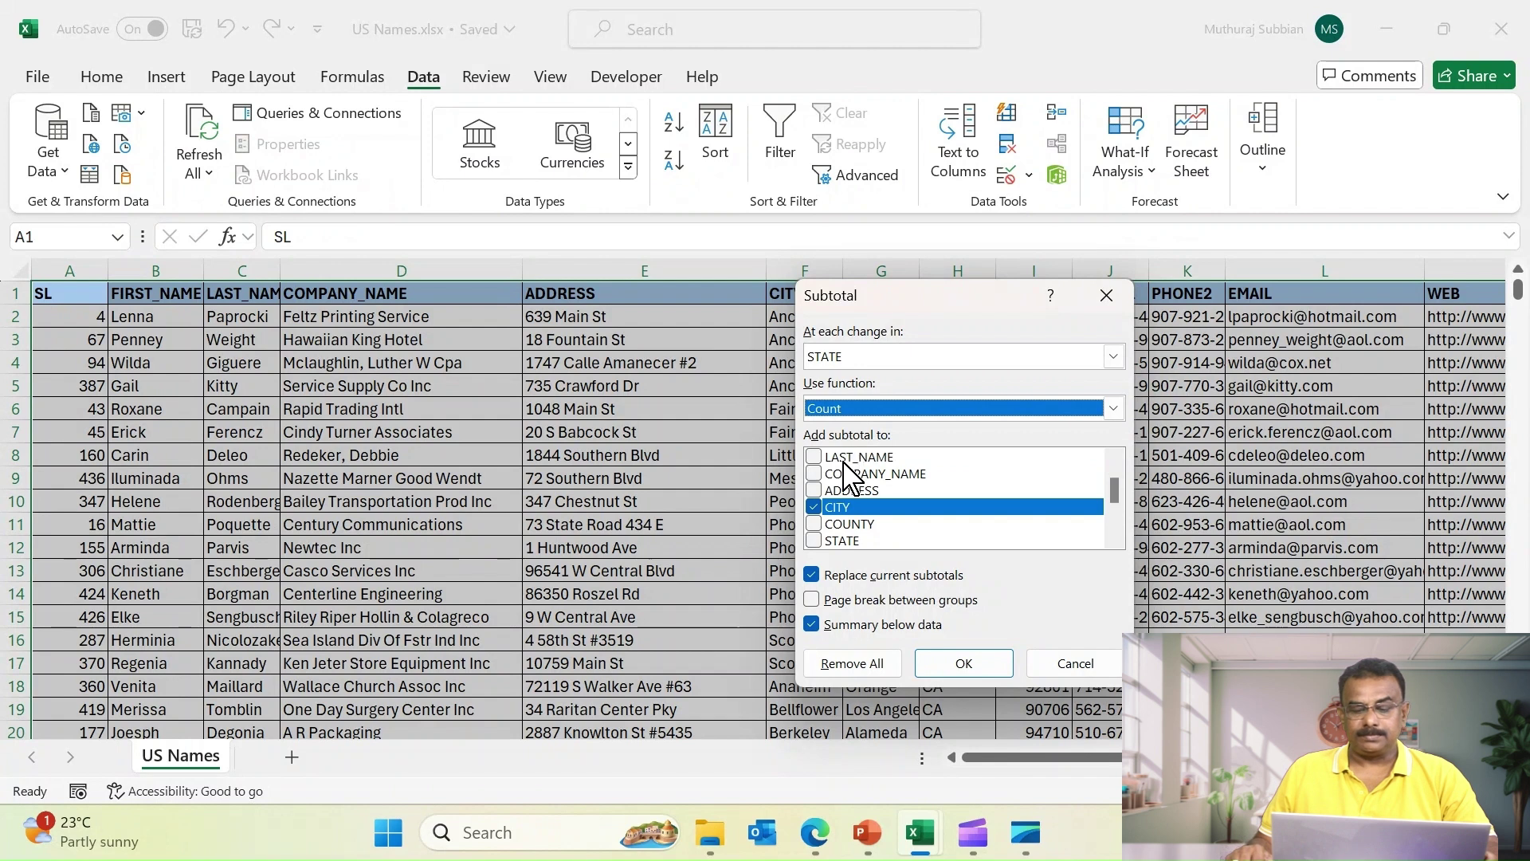
left_click(814, 507)
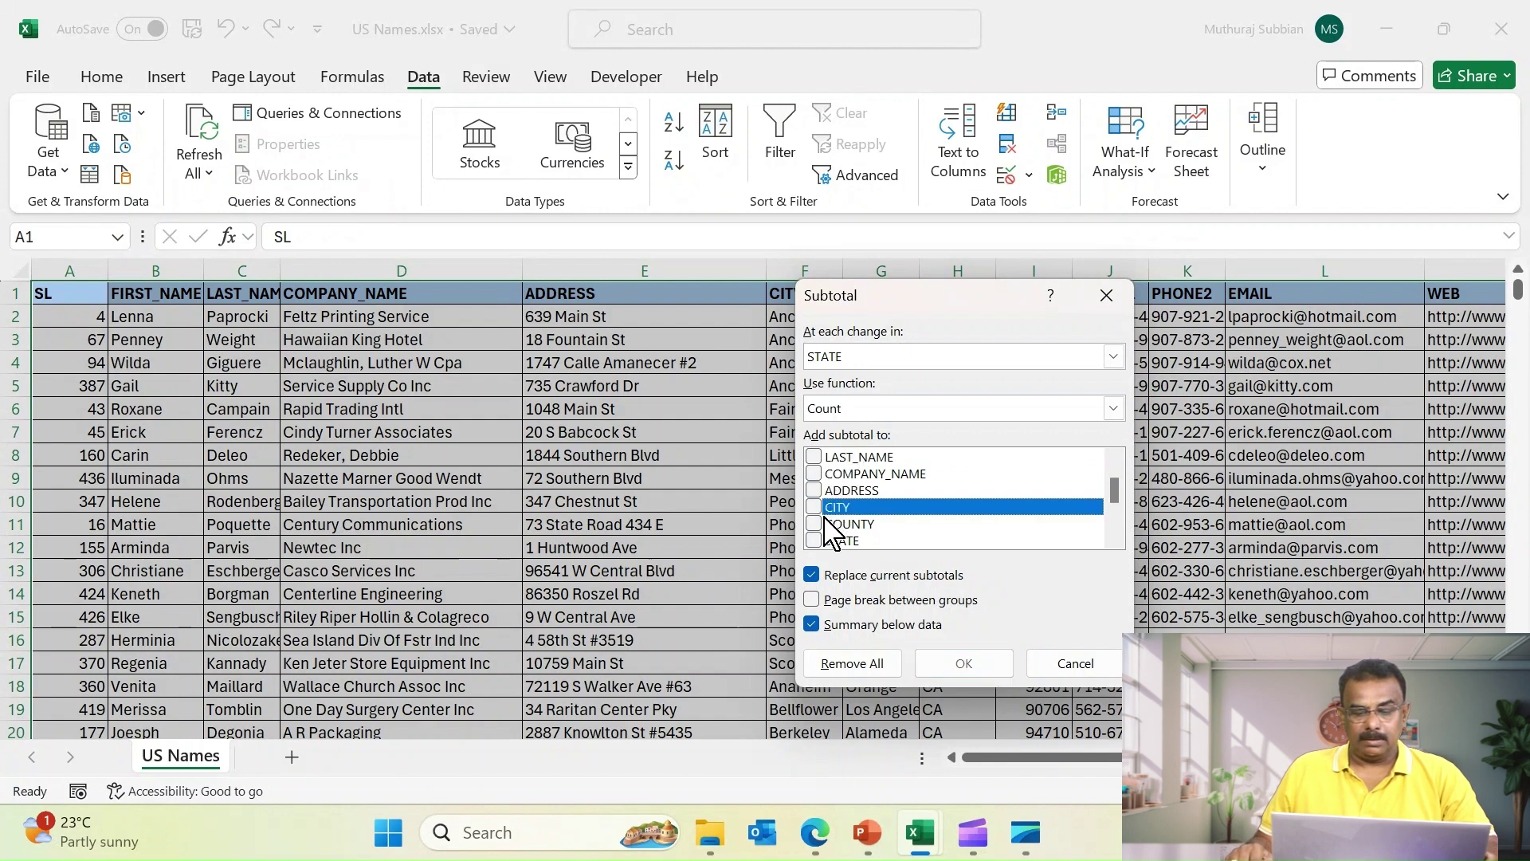
left_click(814, 541)
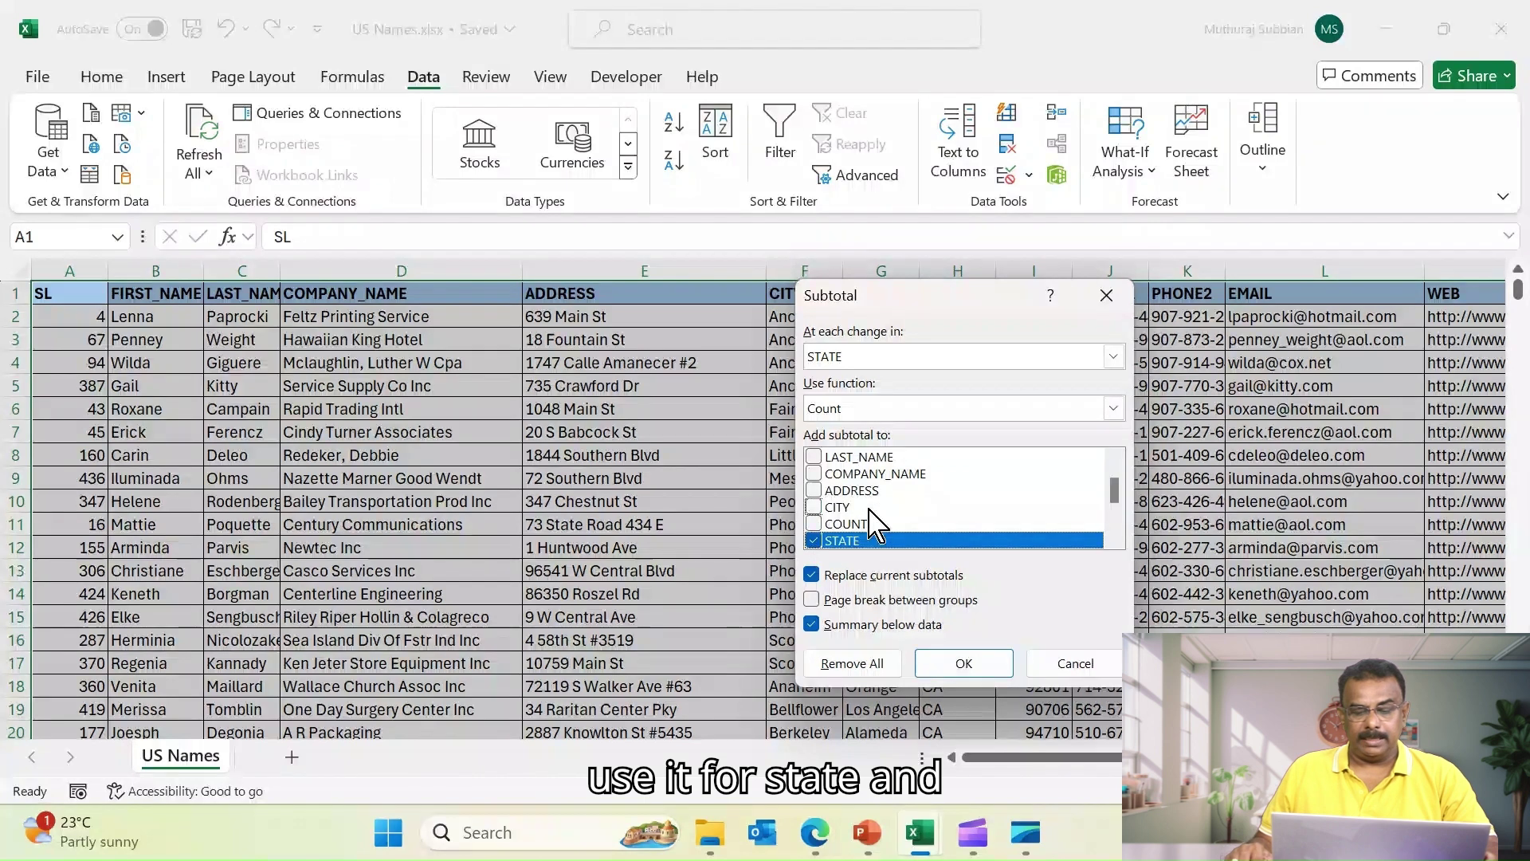
left_click(965, 665)
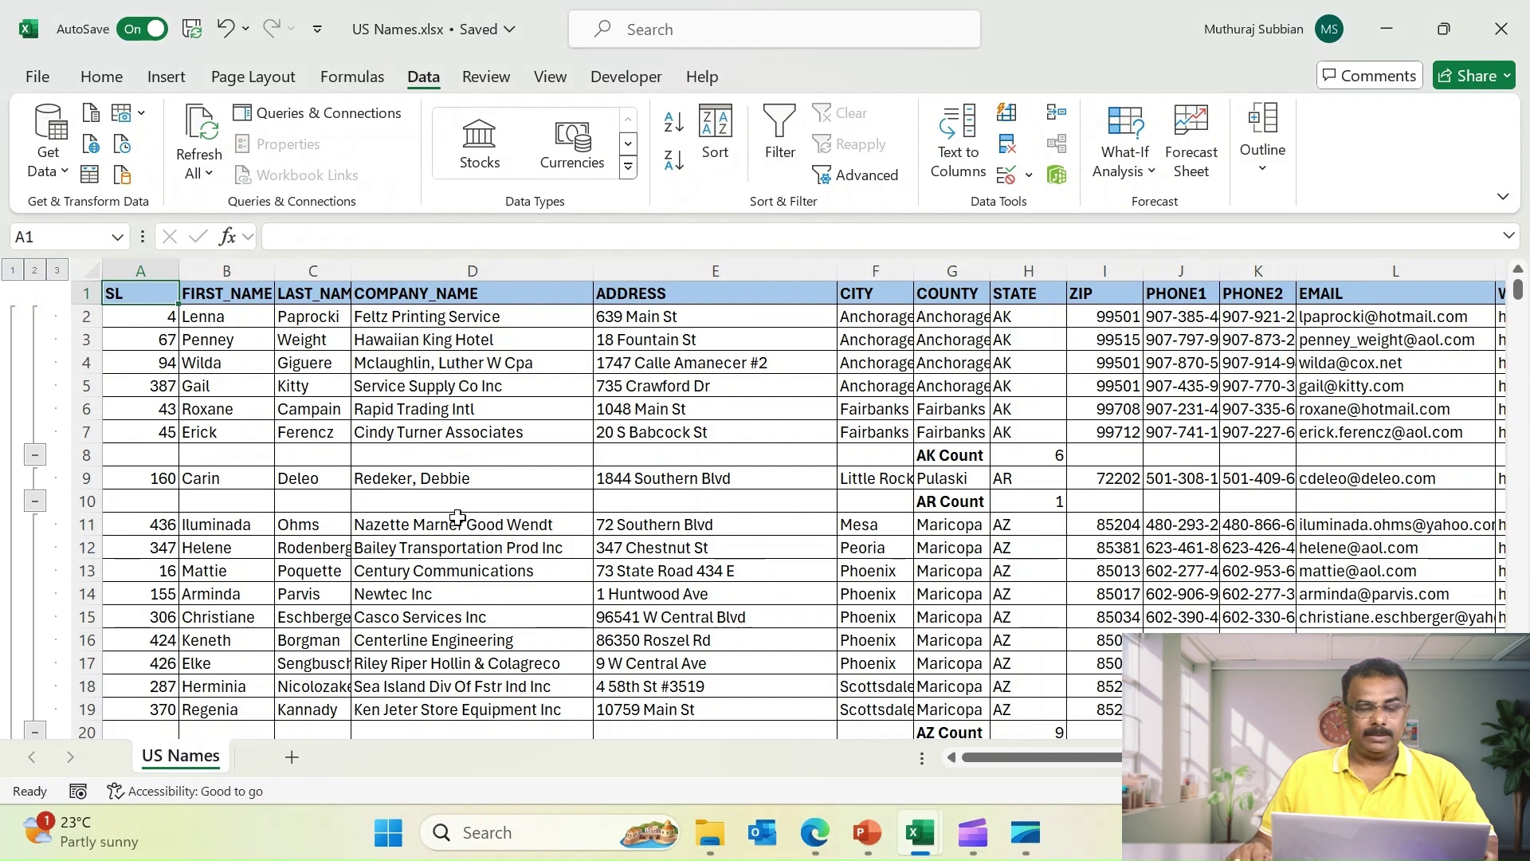
Select the AK Count label and undo the state count subtotals
left_click(949, 453)
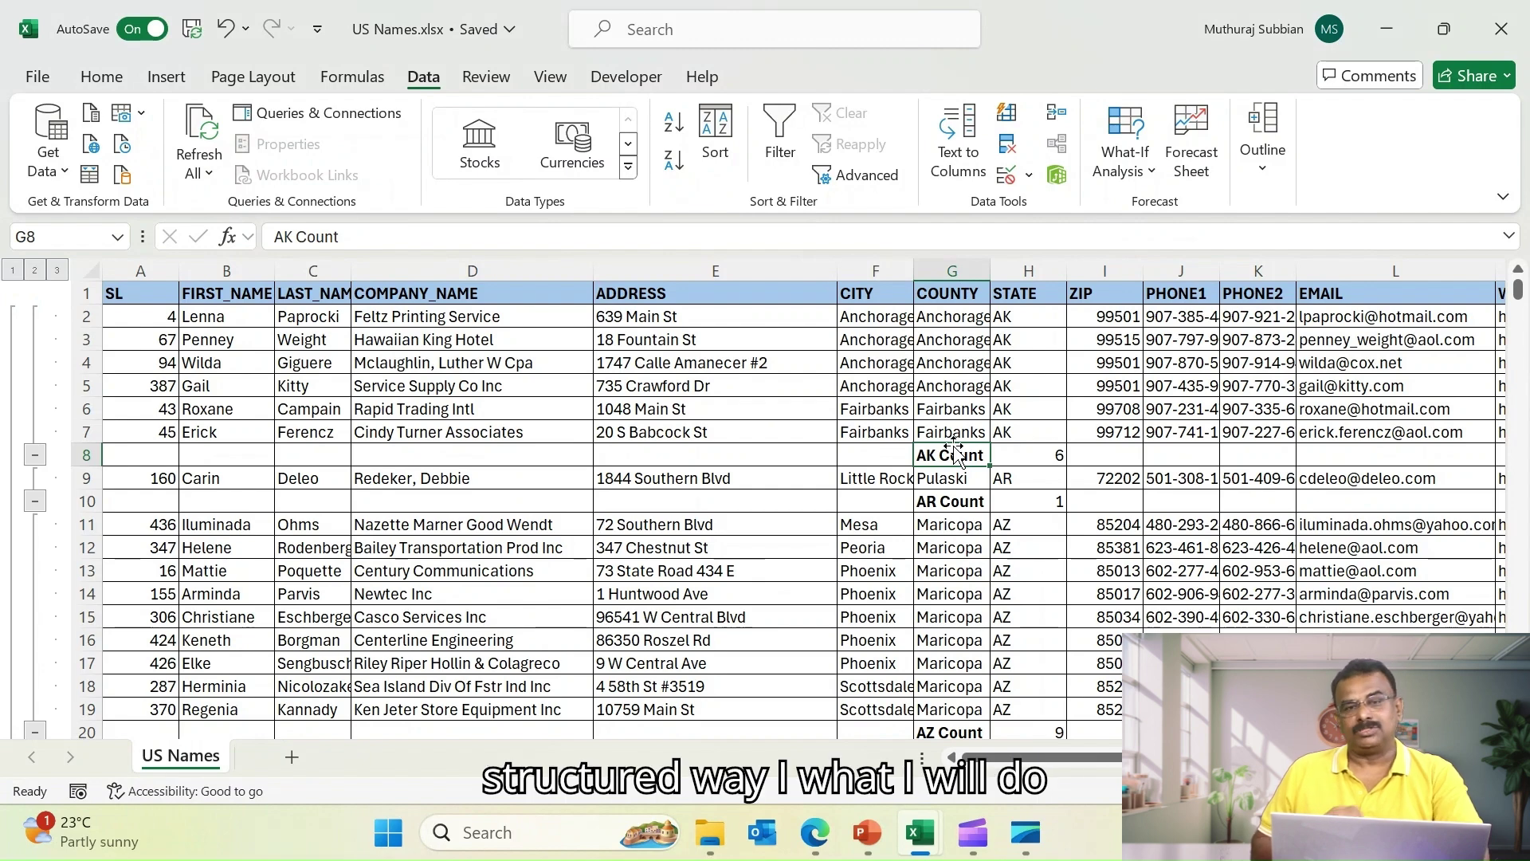
key("ctrl+z")
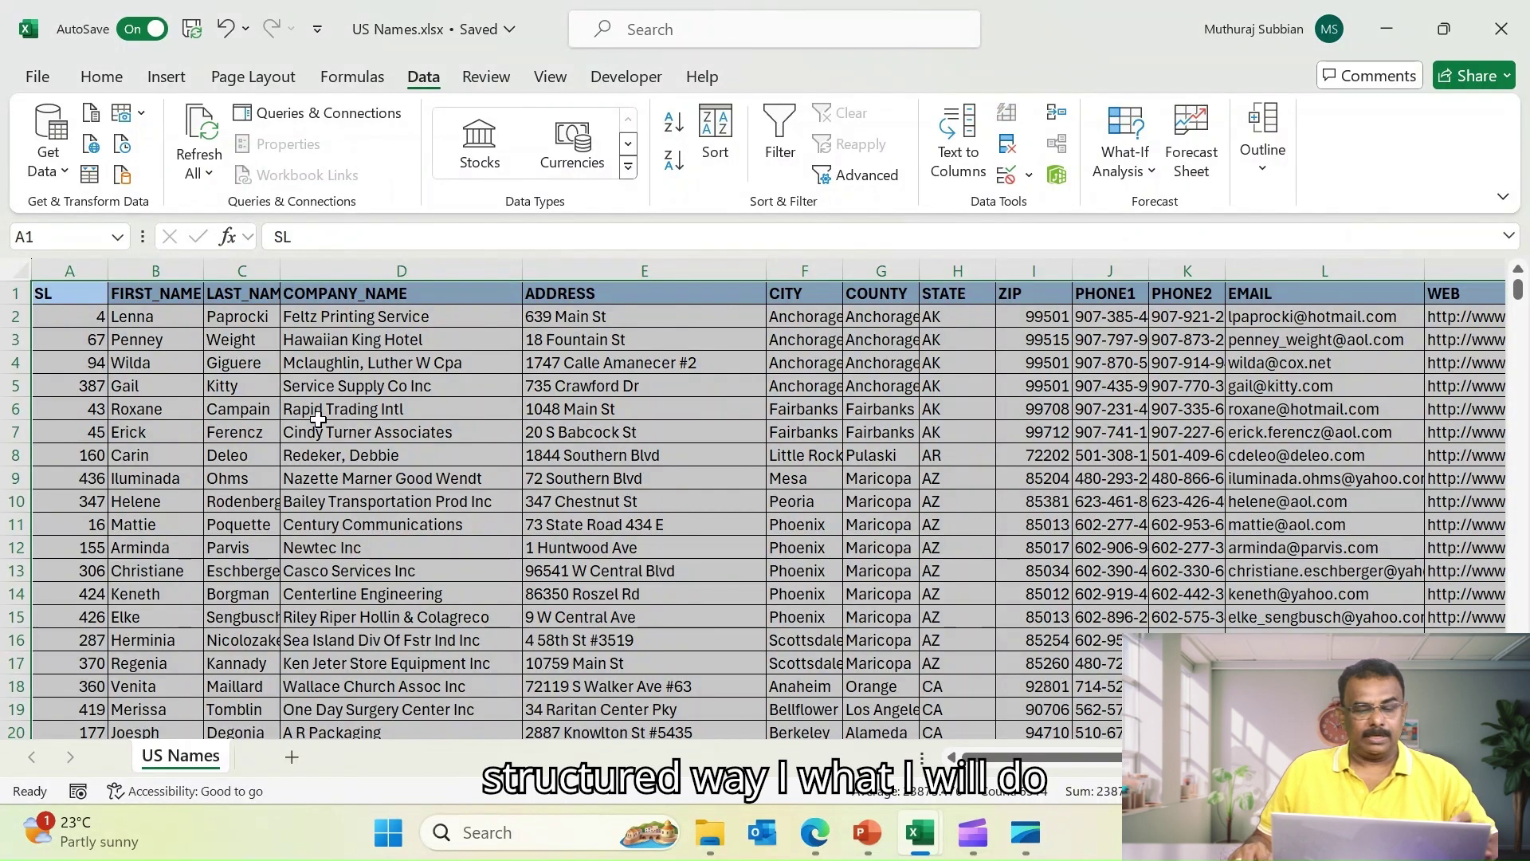
Insert a blank row between the header row and the first contact record
left_click(10, 316)
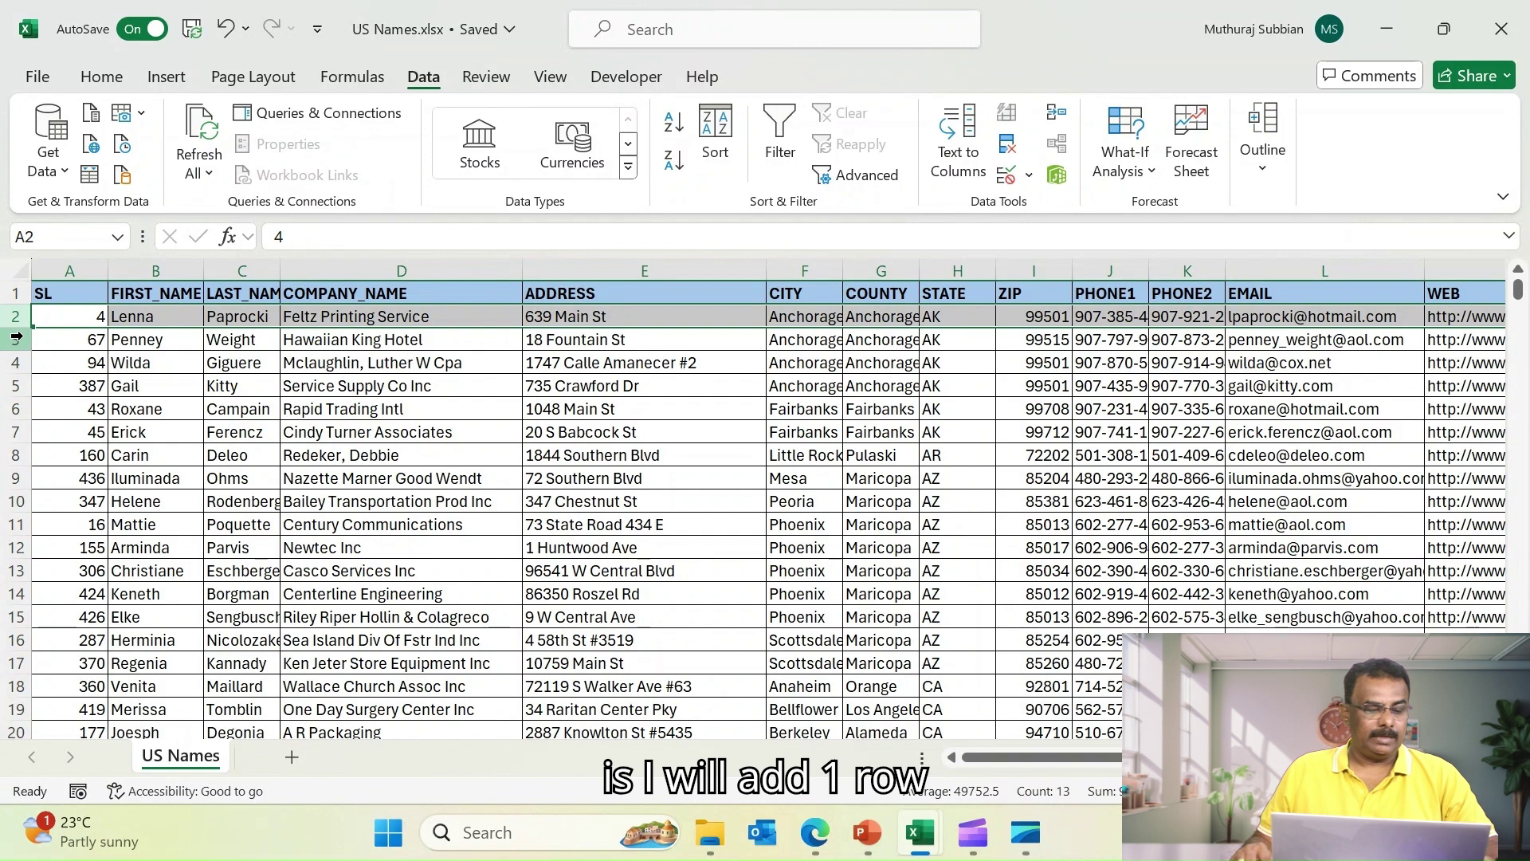
right_click(9, 318)
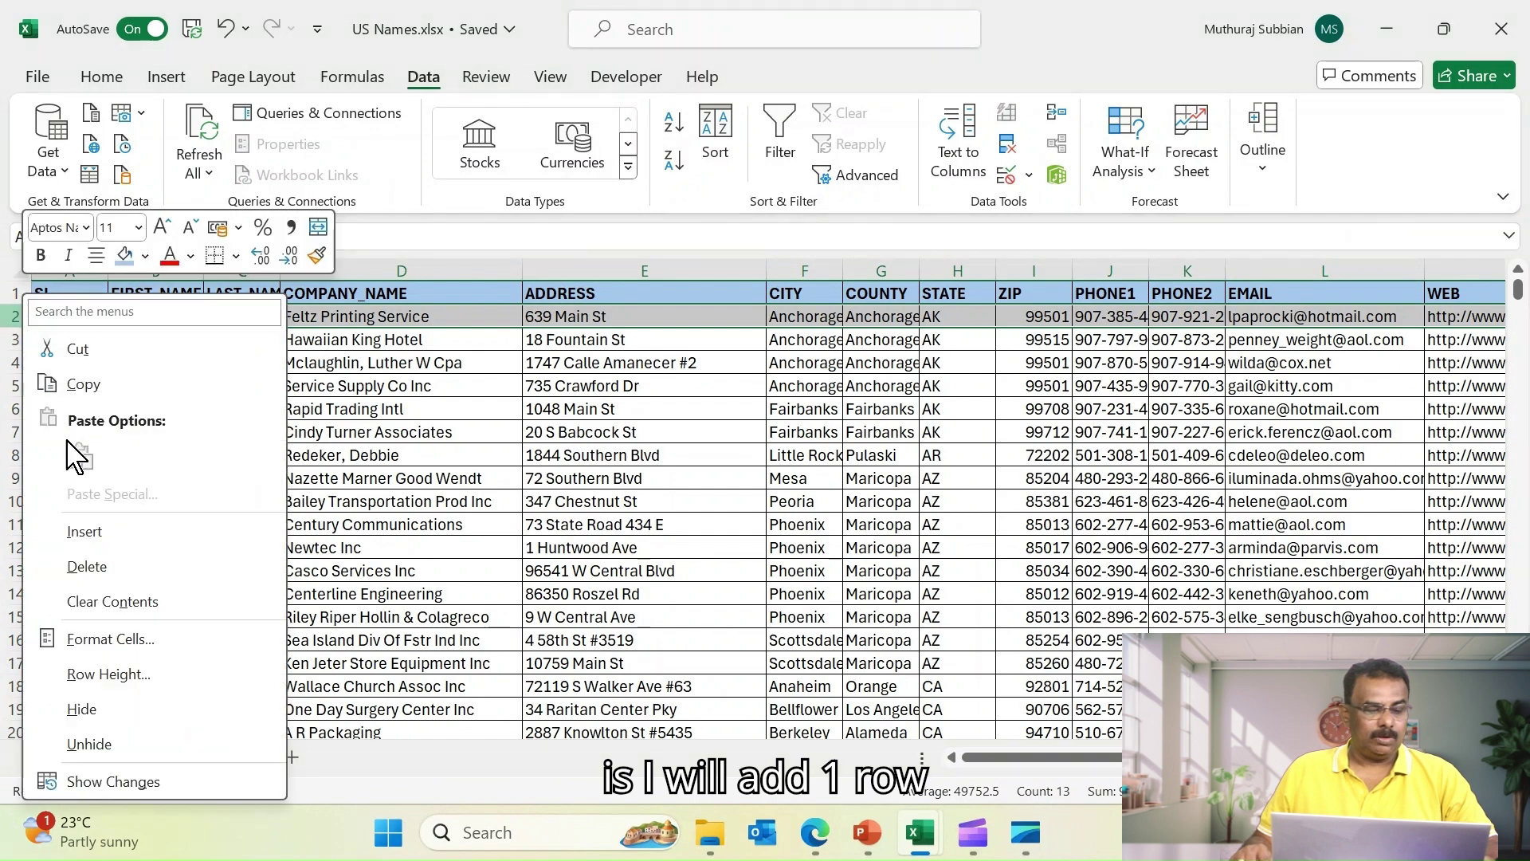
left_click(84, 531)
left_click(133, 318)
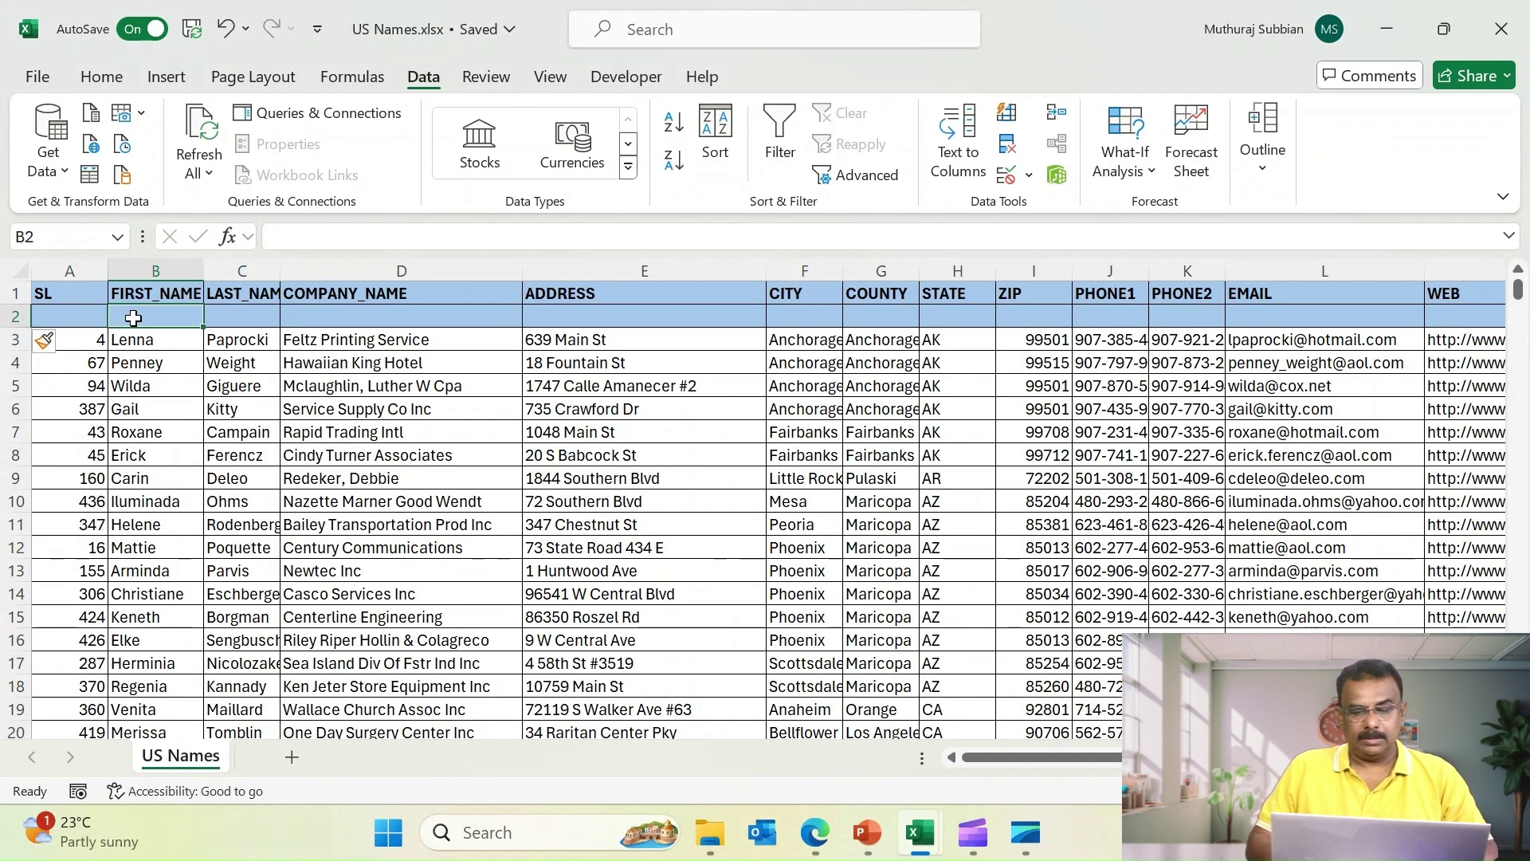
Label the blank row above the first AK record "State - AK" in the FIRST_NAME column and remove the row's fill colour
type("Staci")
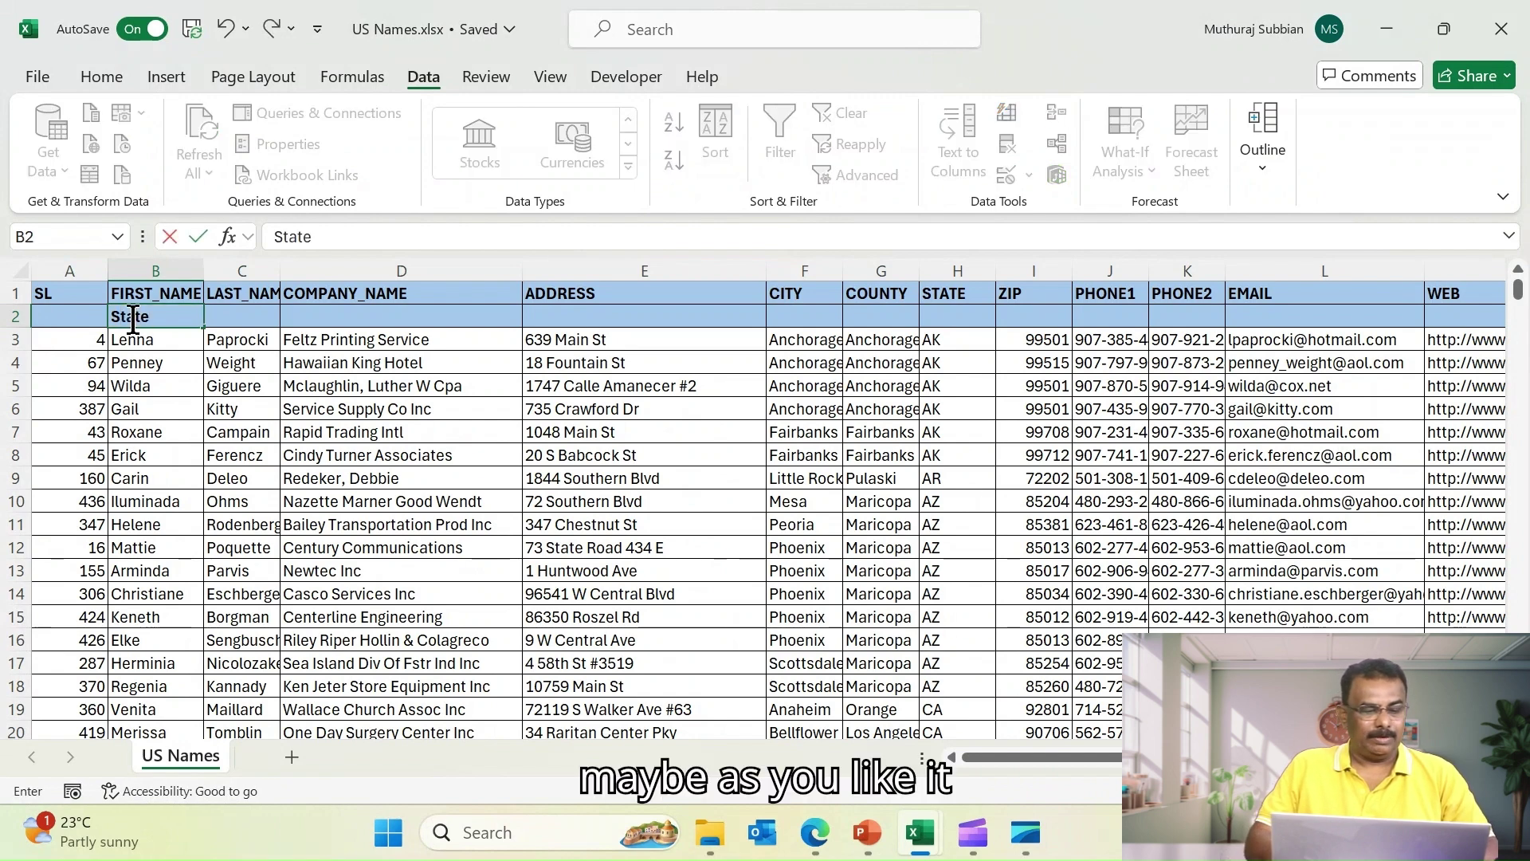
type(" - AK")
left_click(15, 317)
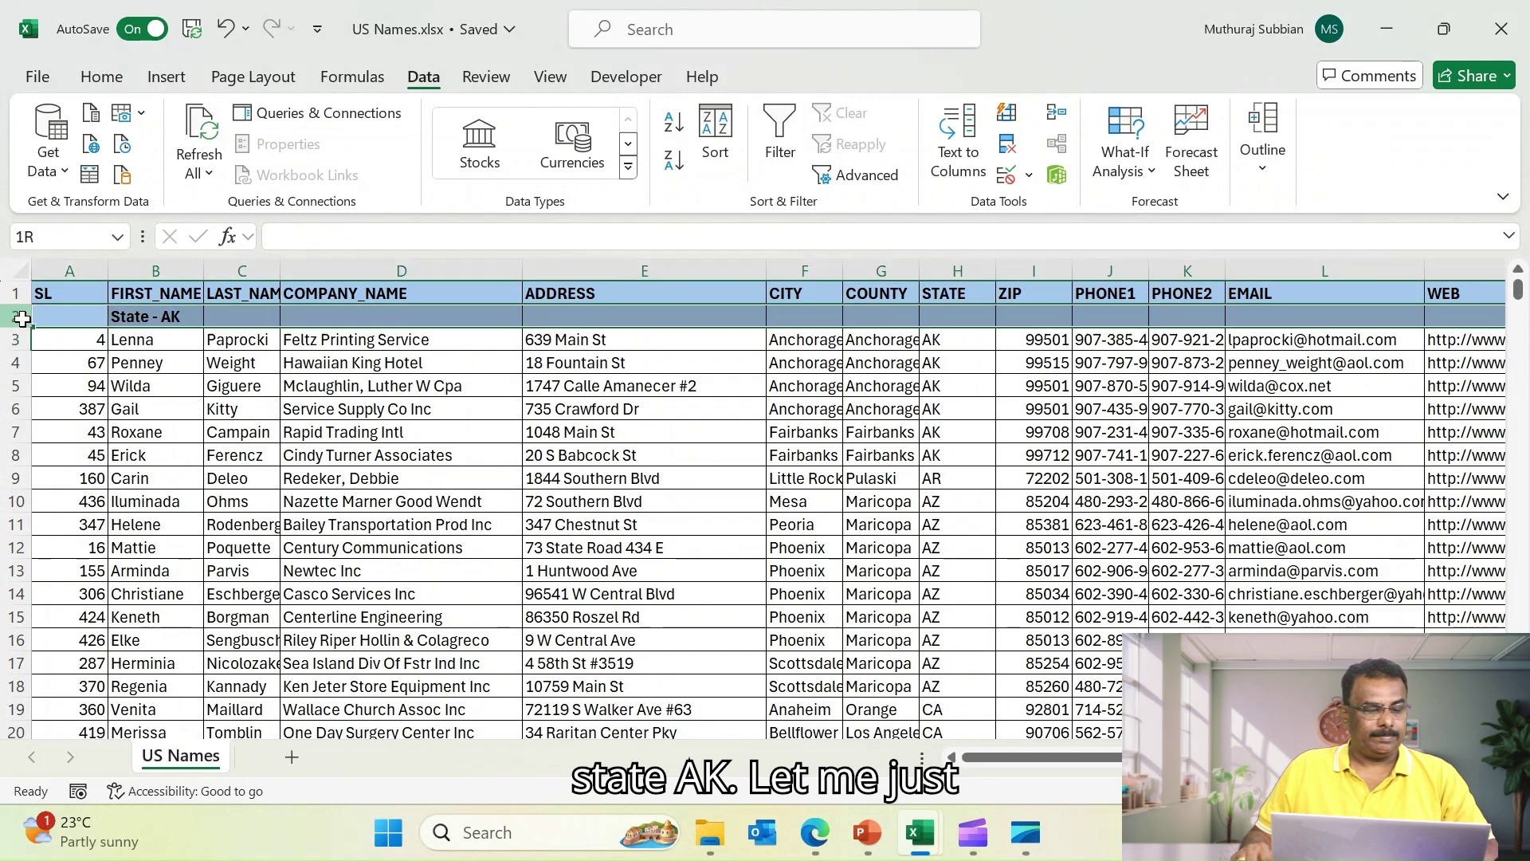
left_click(114, 83)
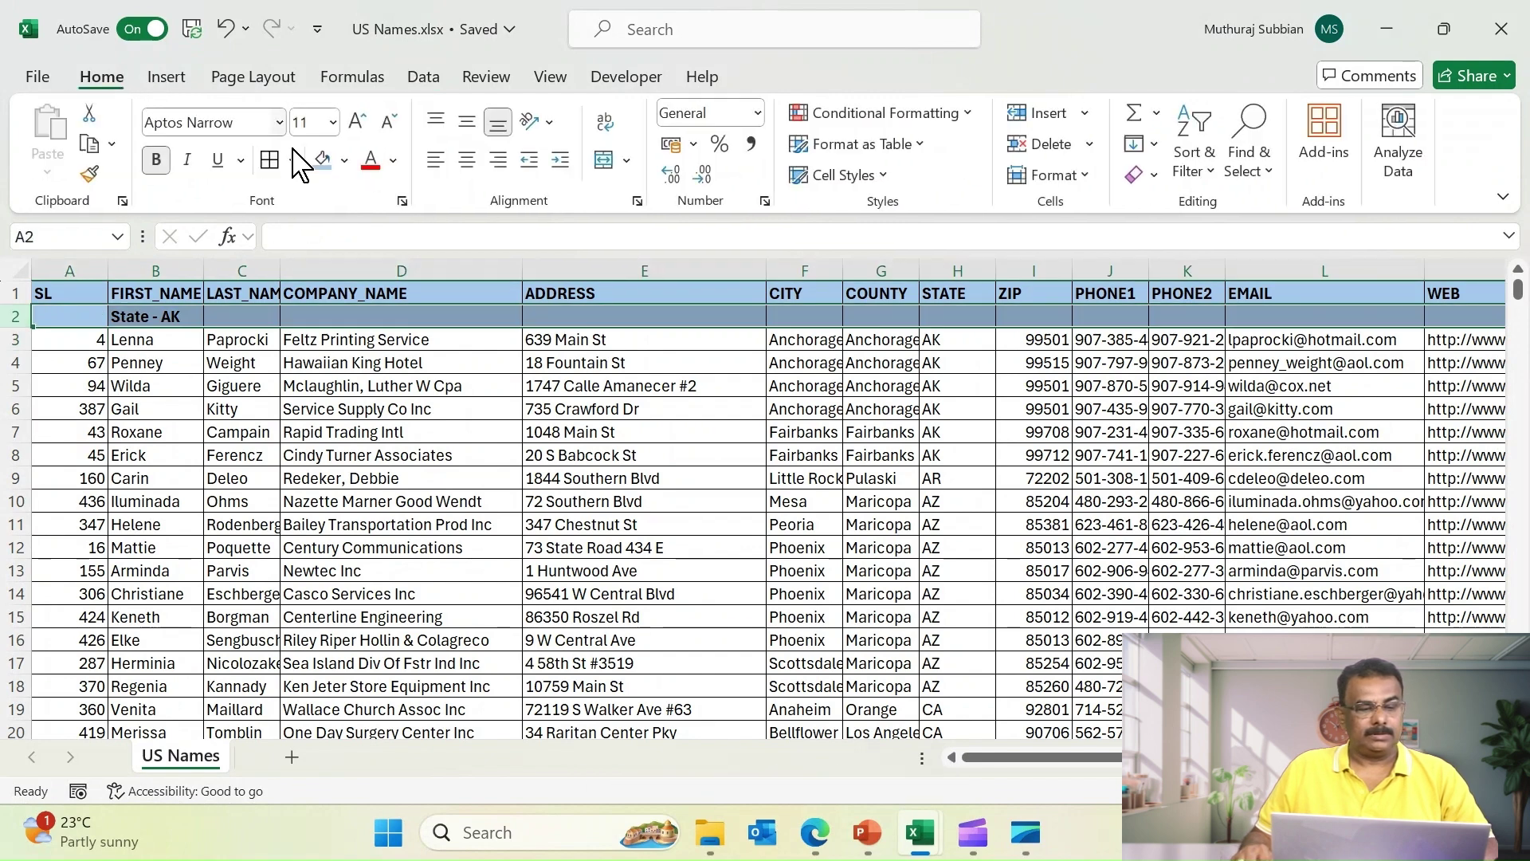
left_click(345, 160)
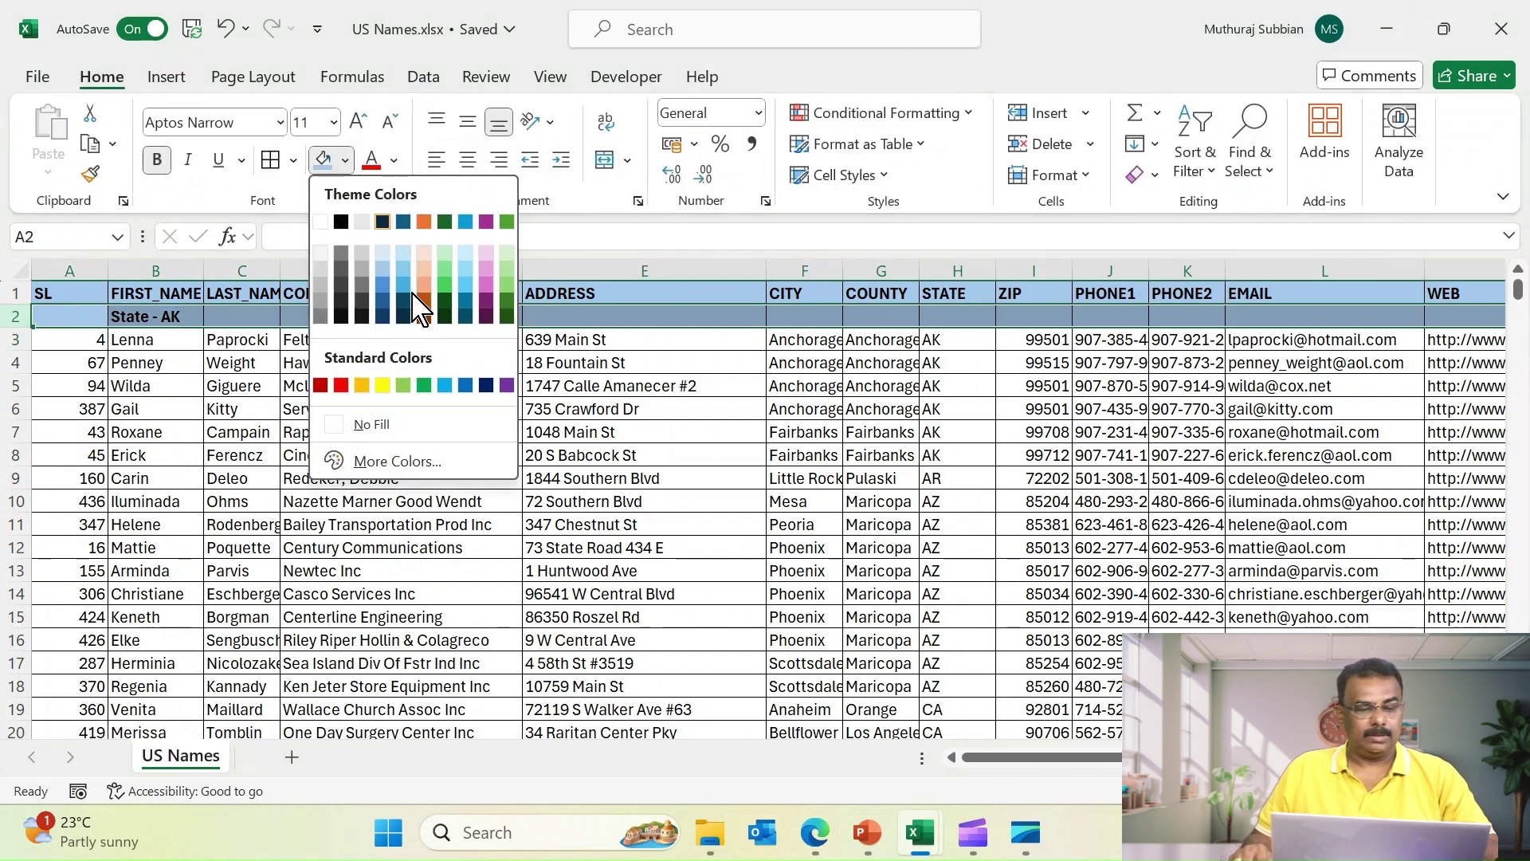
left_click(372, 425)
left_click(239, 386)
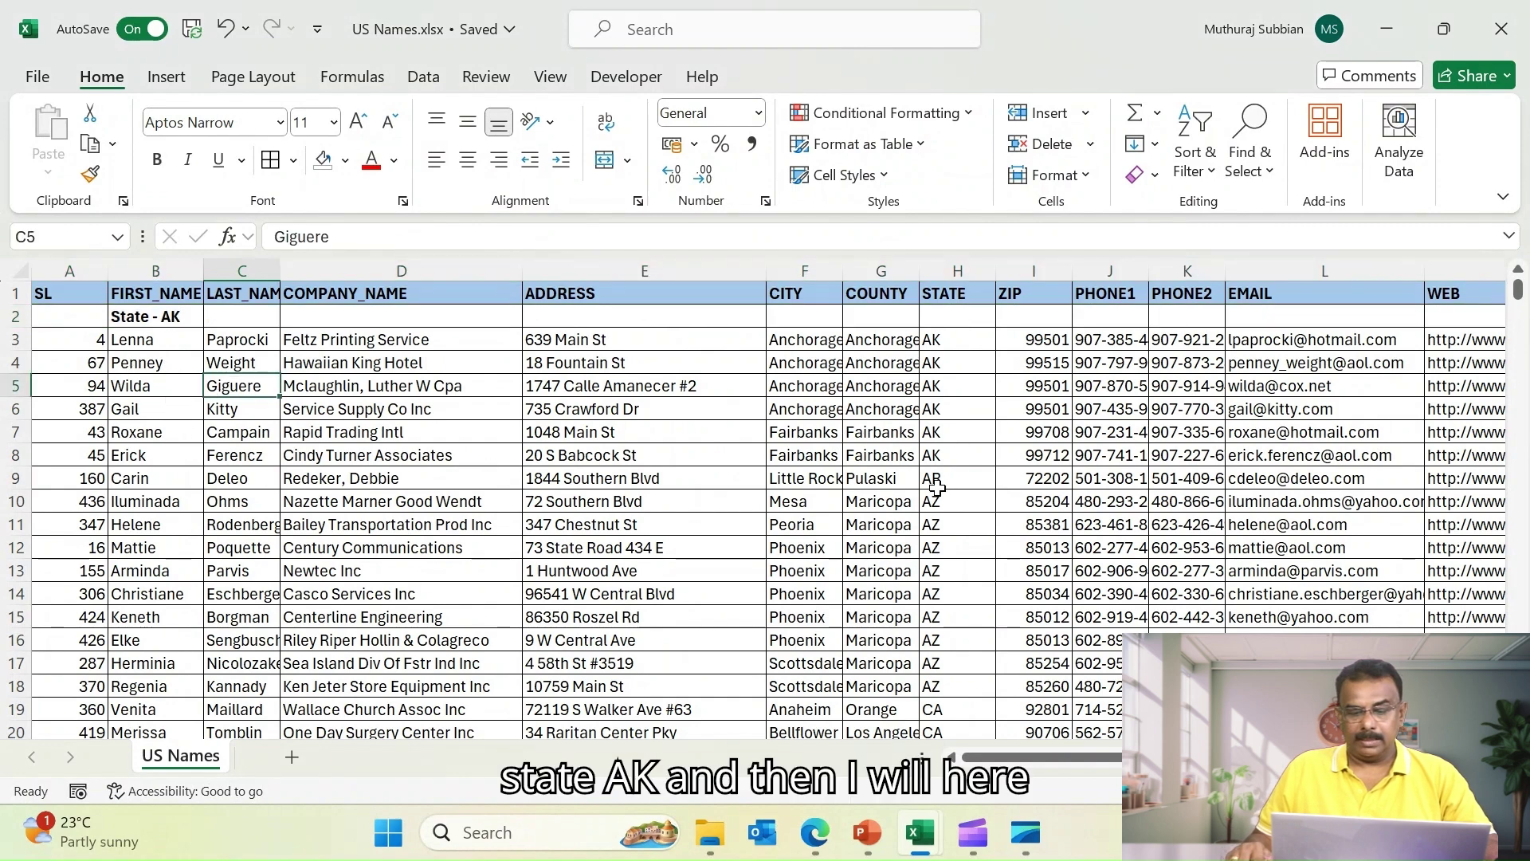
Insert a row above the AR record and label it "State - AR" in bold in the FIRST_NAME column
left_click(17, 478)
right_click(17, 478)
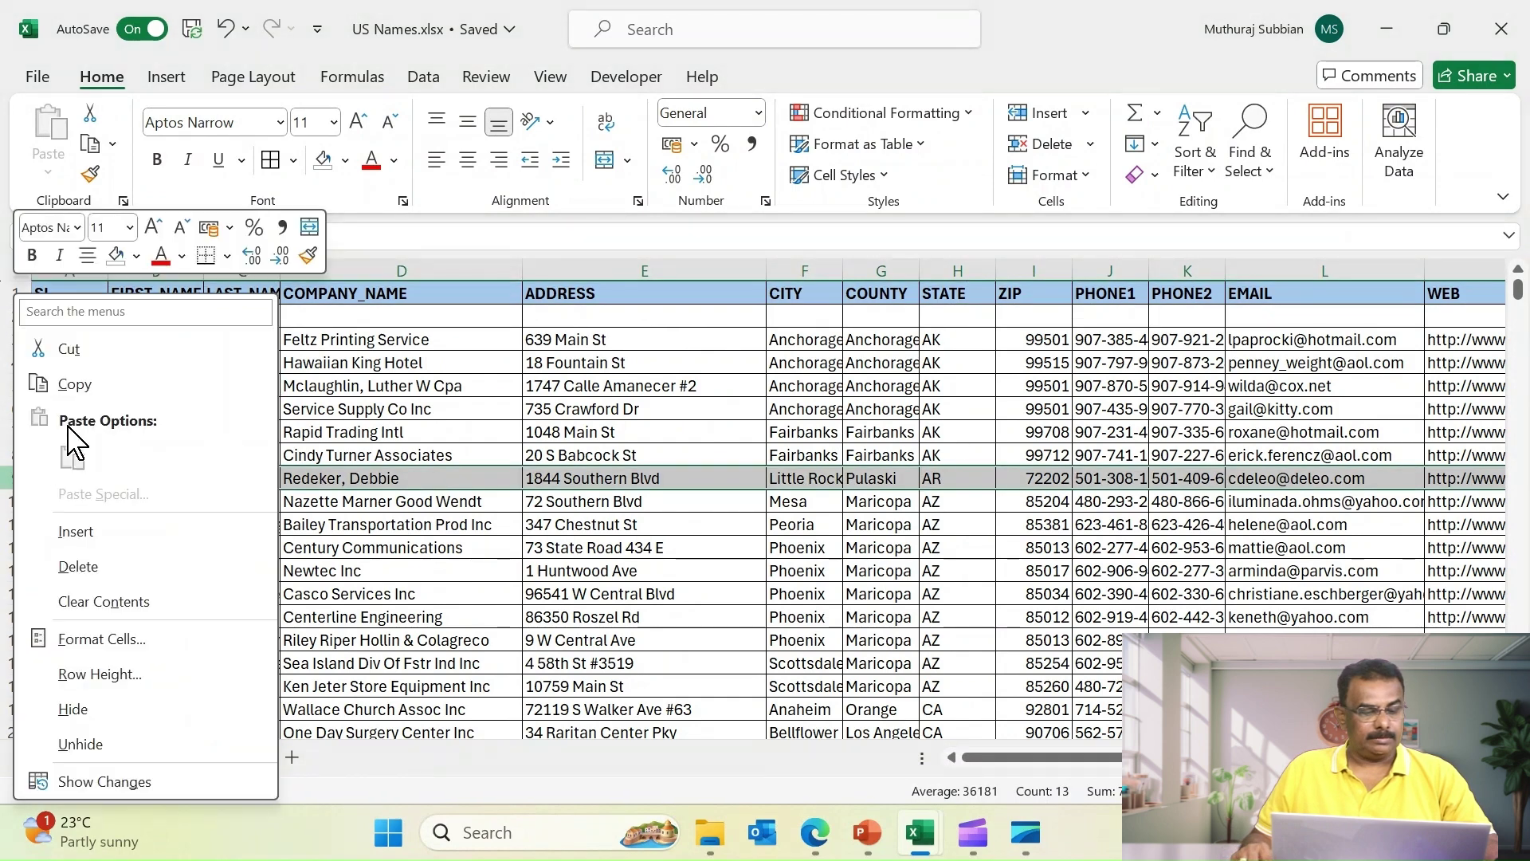
left_click(75, 531)
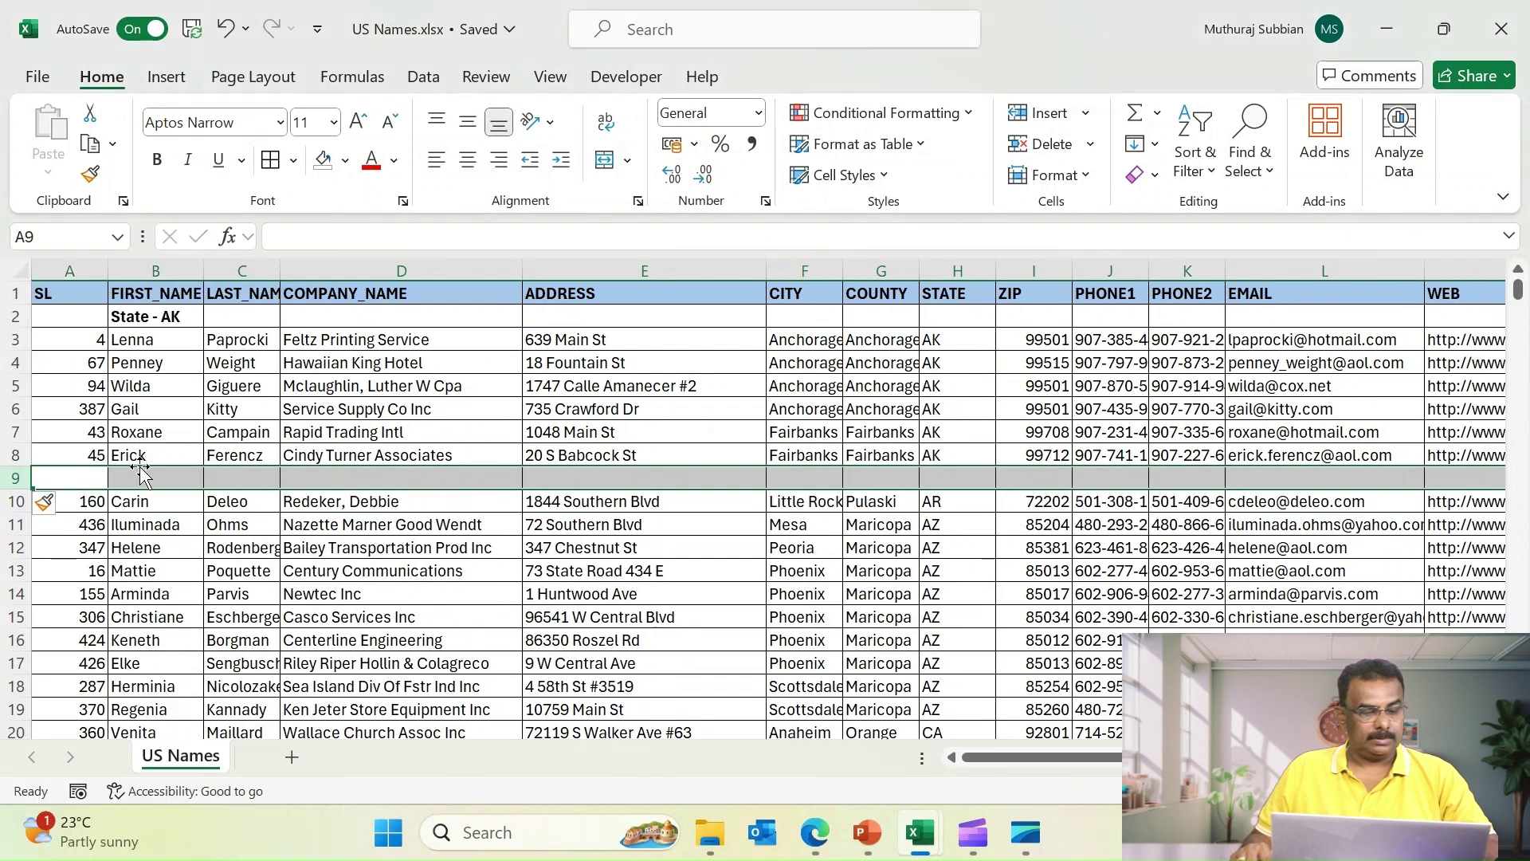
left_click(141, 478)
type("State - AK")
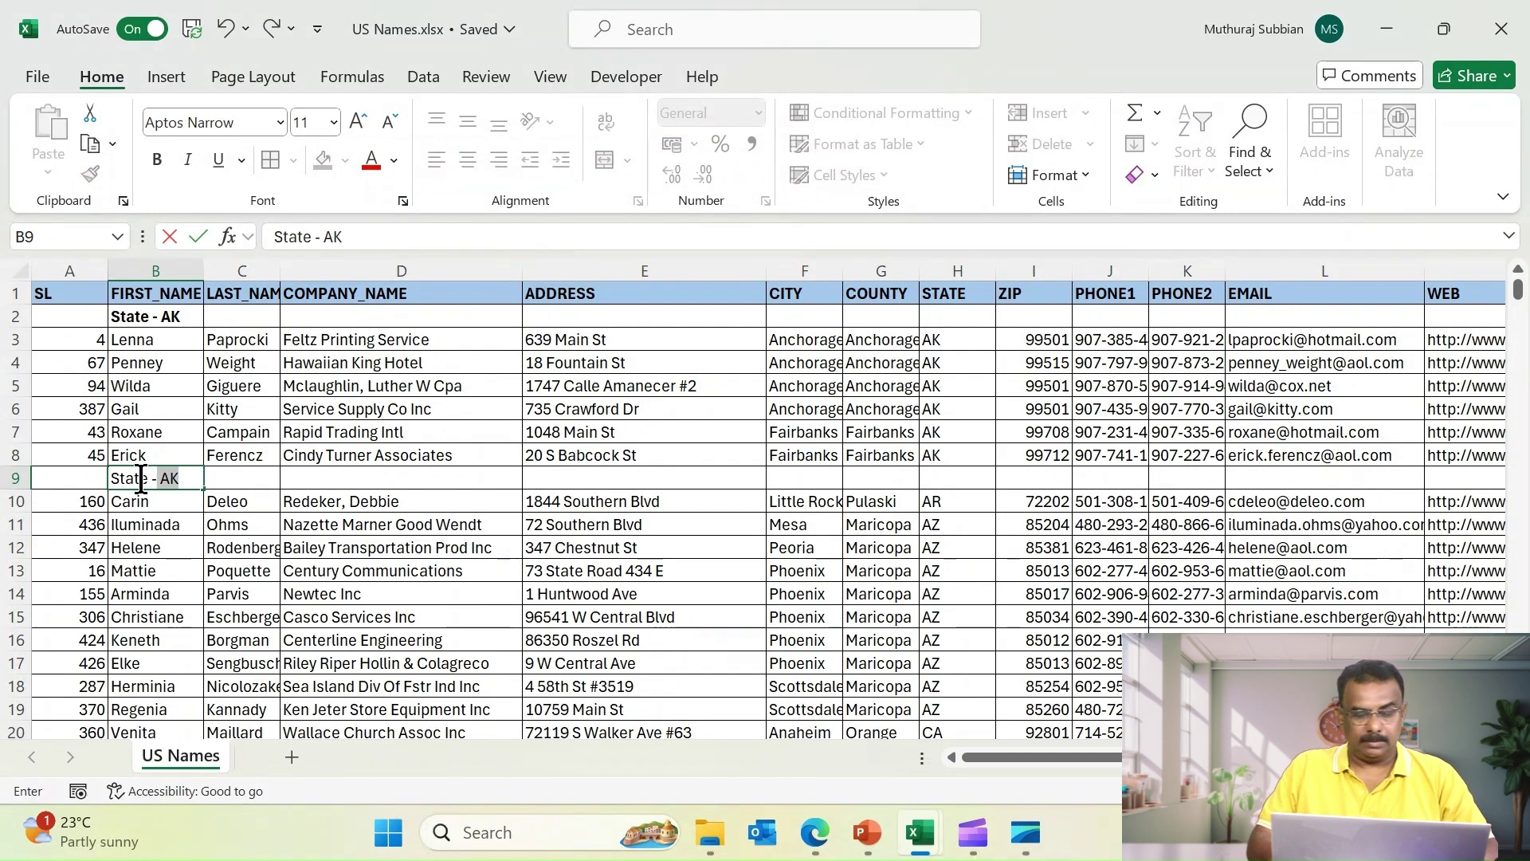
key("Return")
left_click(159, 476)
key("ctrl+b")
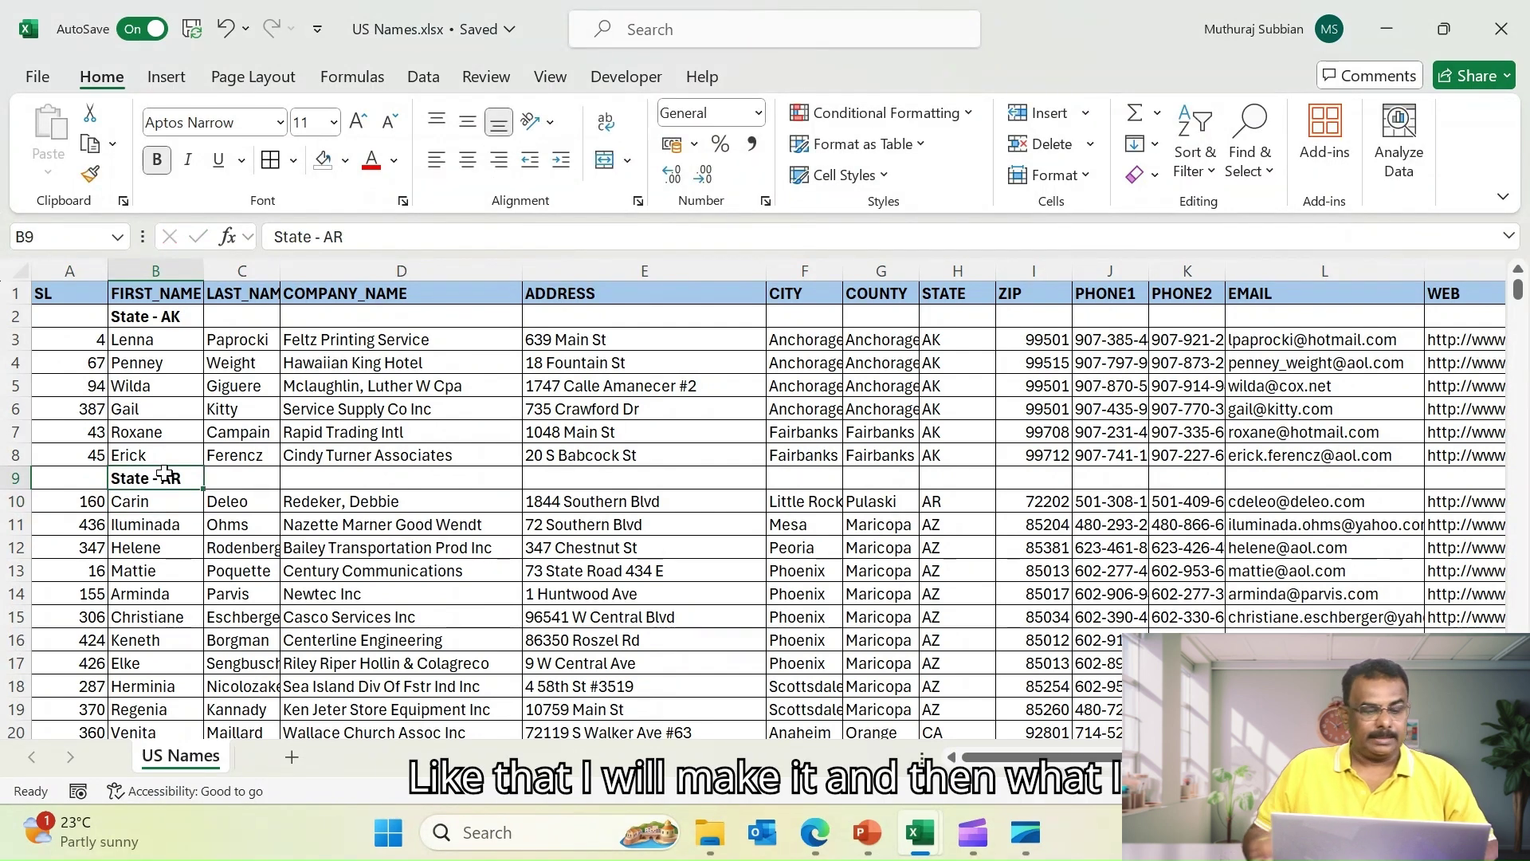
Group the AK contact records in rows 3 to 8
left_click(15, 339)
left_click(14, 455, "shift")
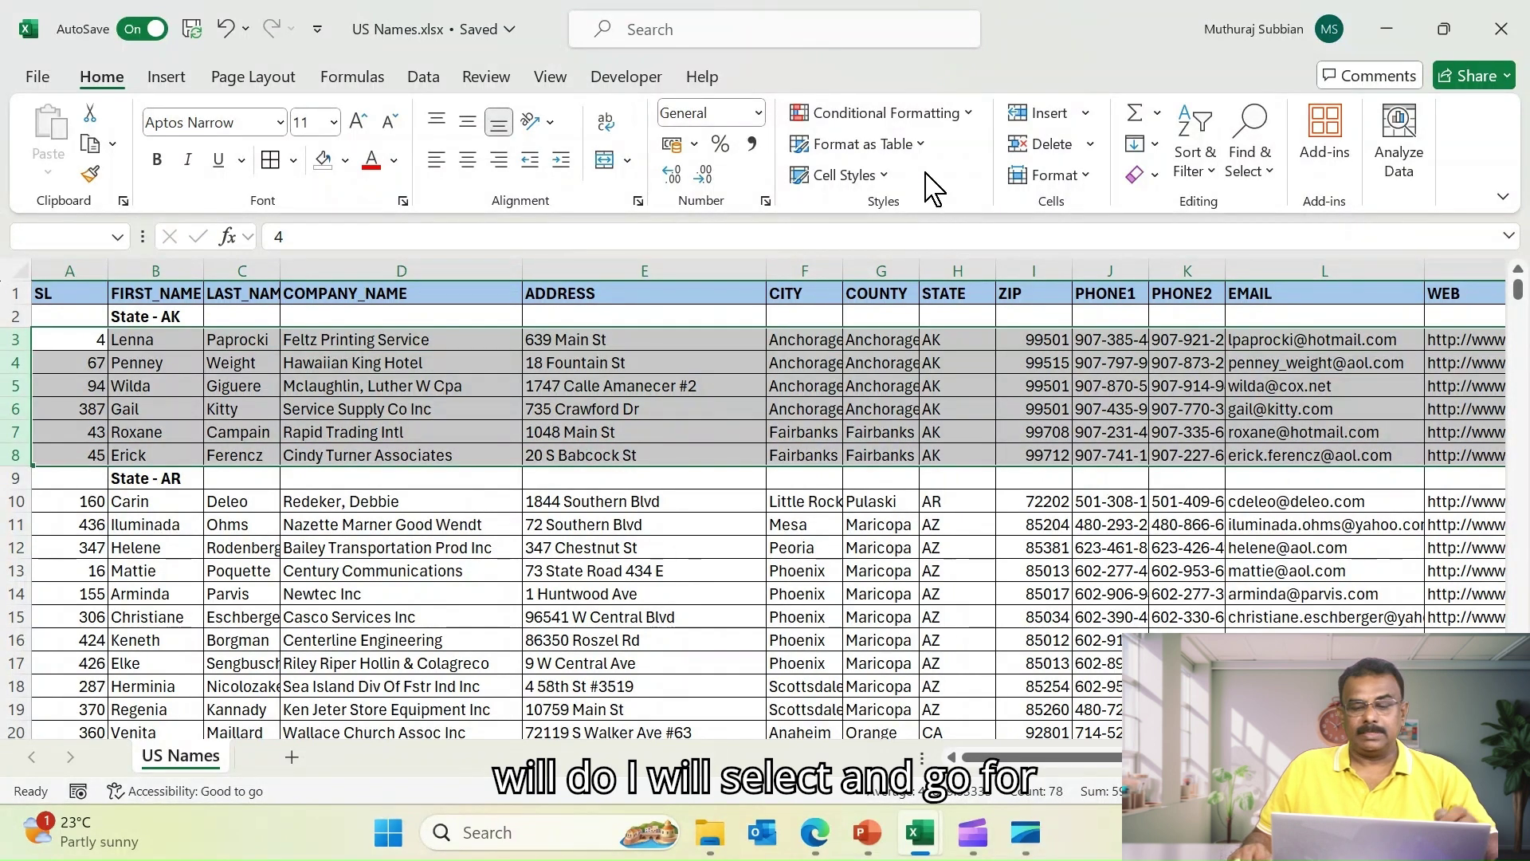
left_click(425, 78)
left_click(1276, 190)
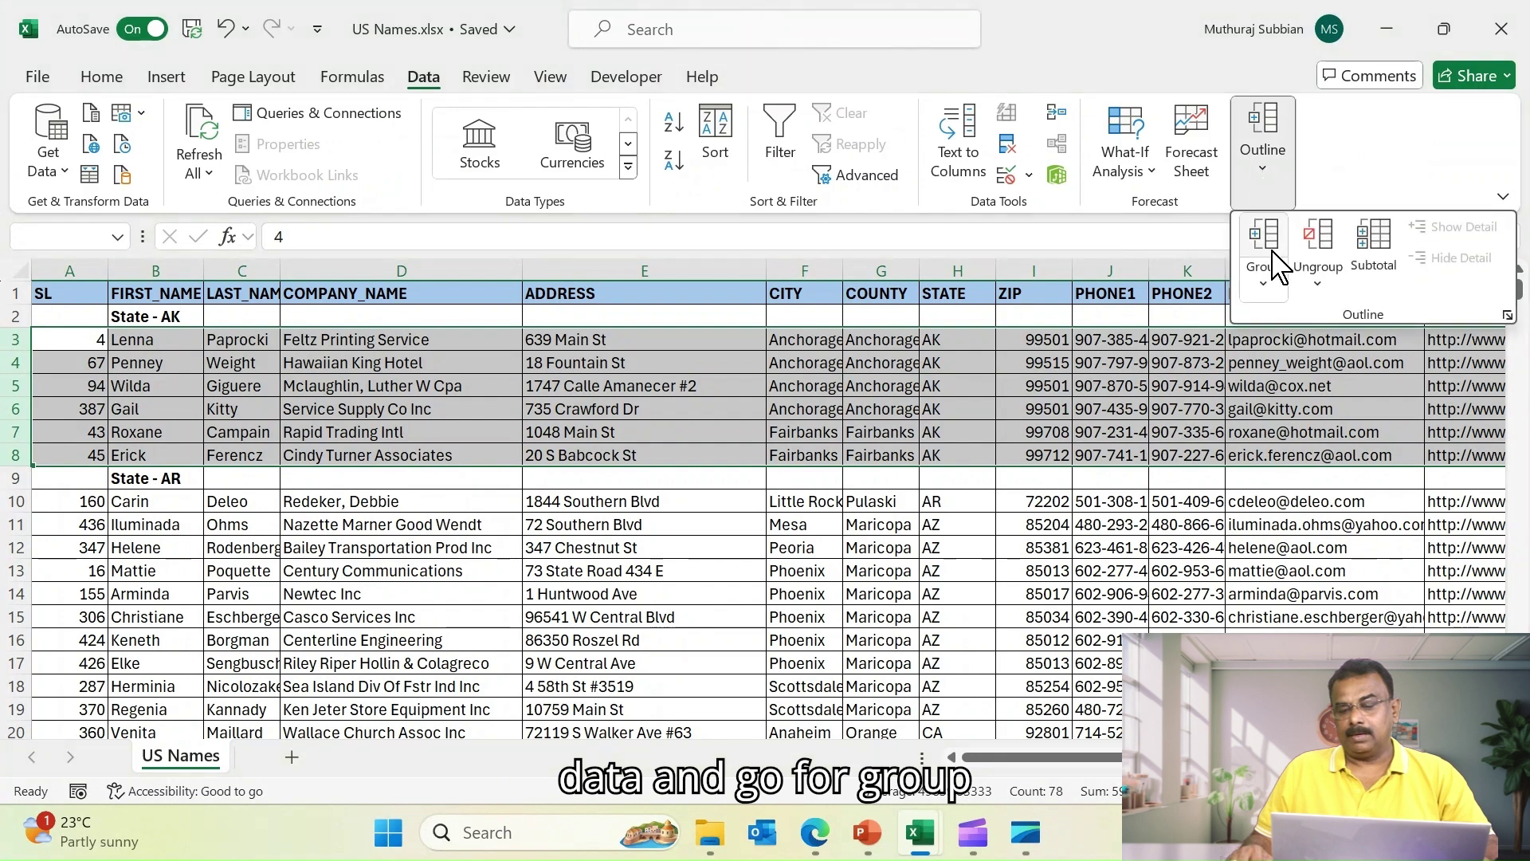
left_click(1266, 288)
left_click(1307, 322)
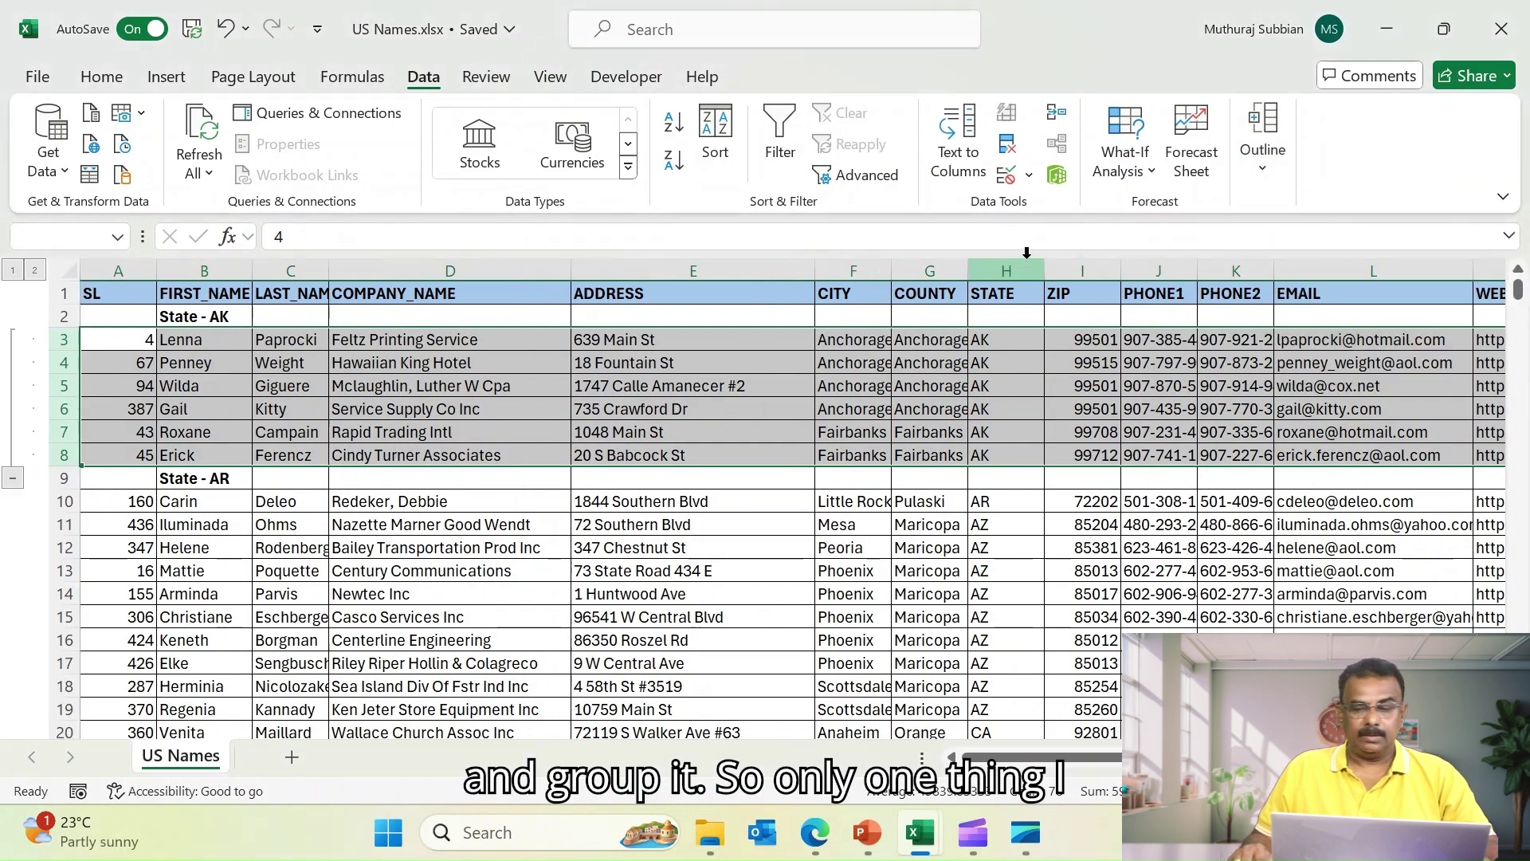
Turn off summary rows below detail in the outline settings
left_click(1267, 169)
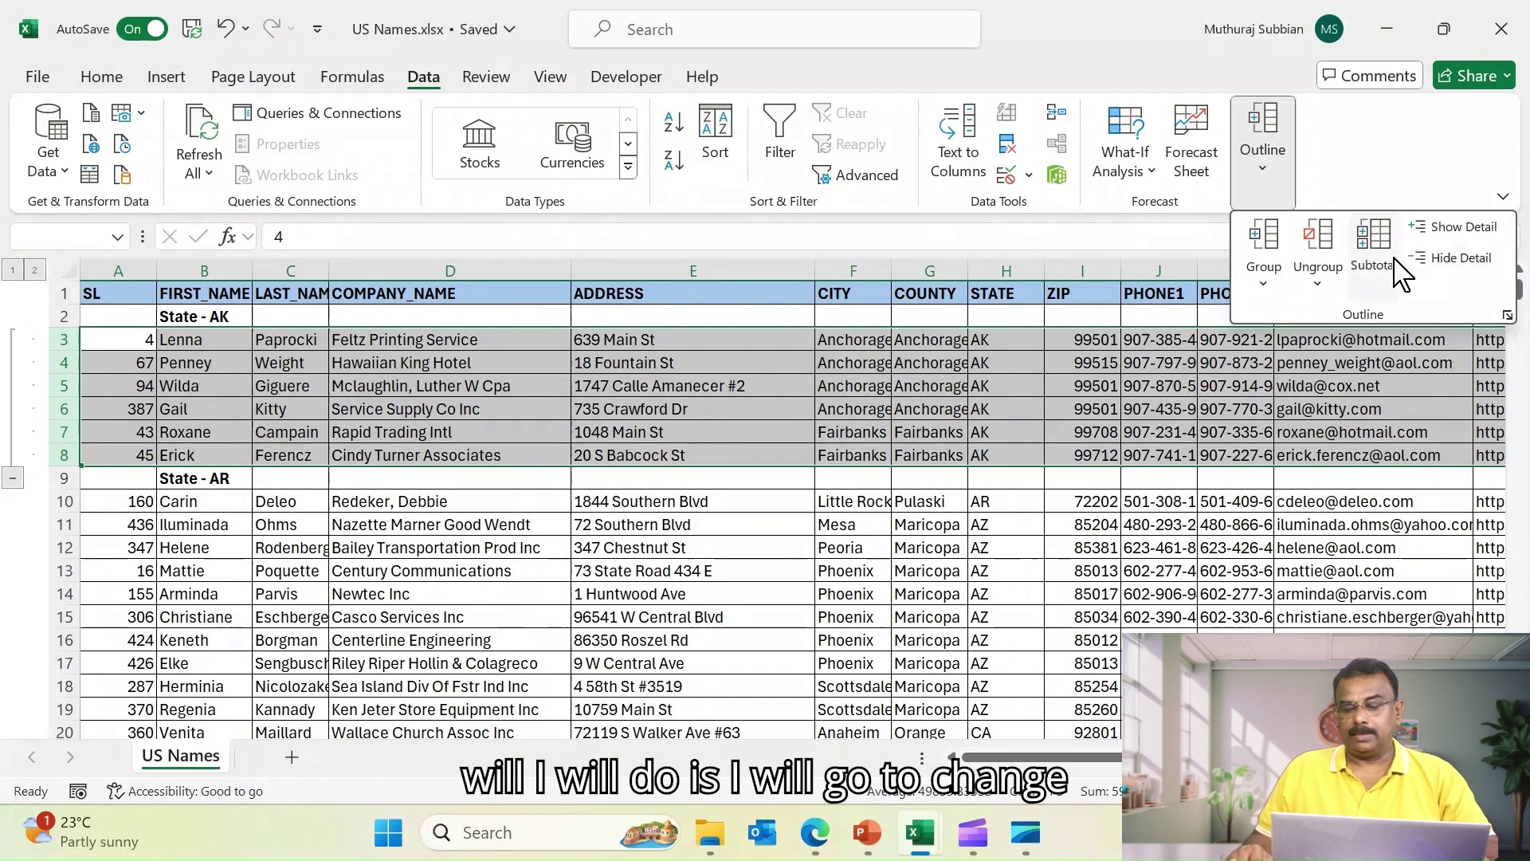
left_click(1506, 314)
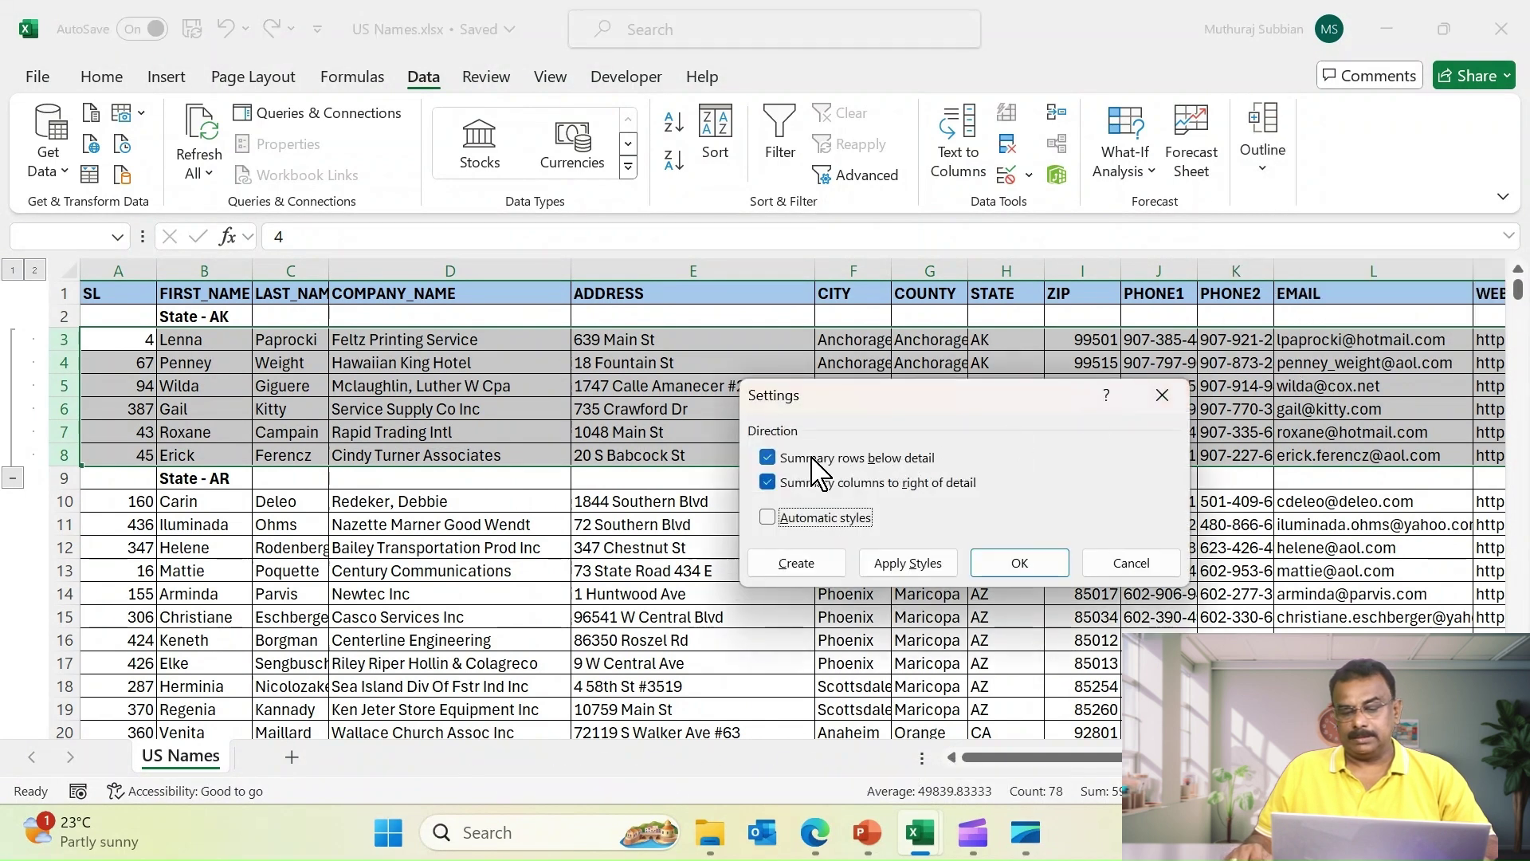
left_click(767, 459)
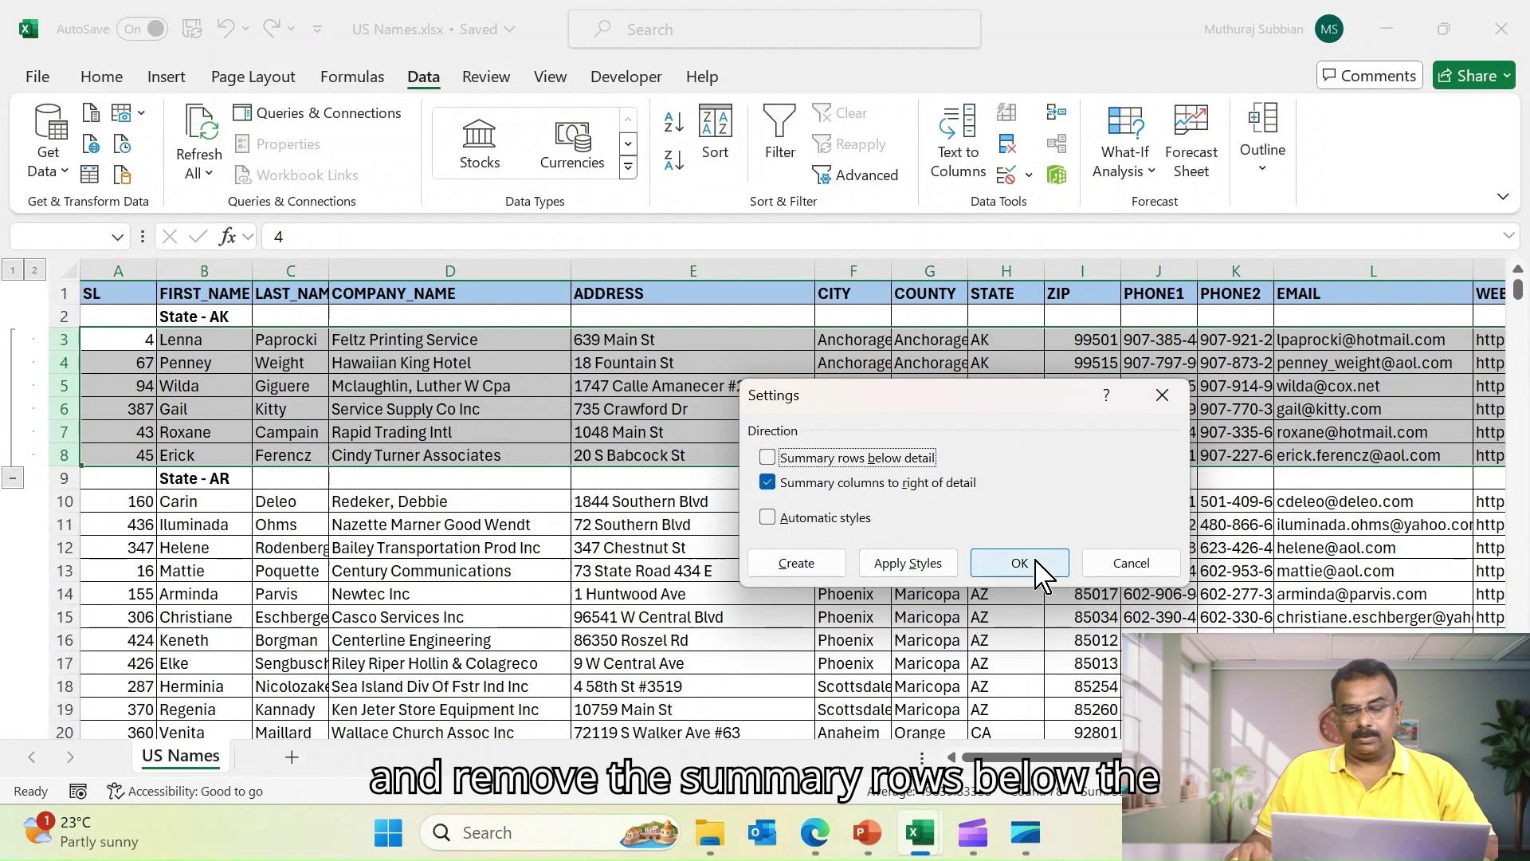
left_click(1020, 563)
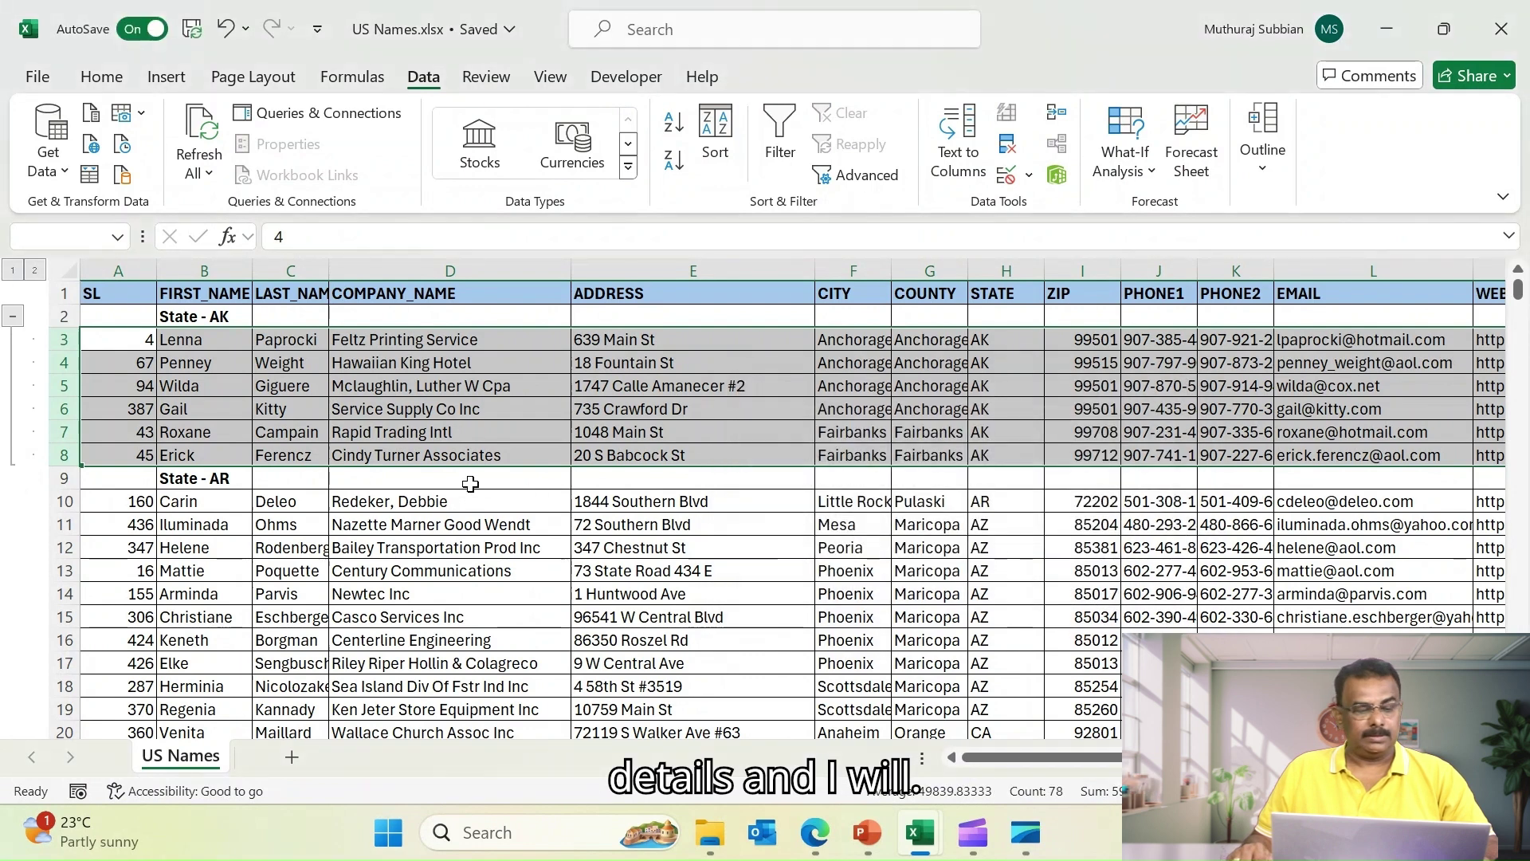
left_click(470, 484)
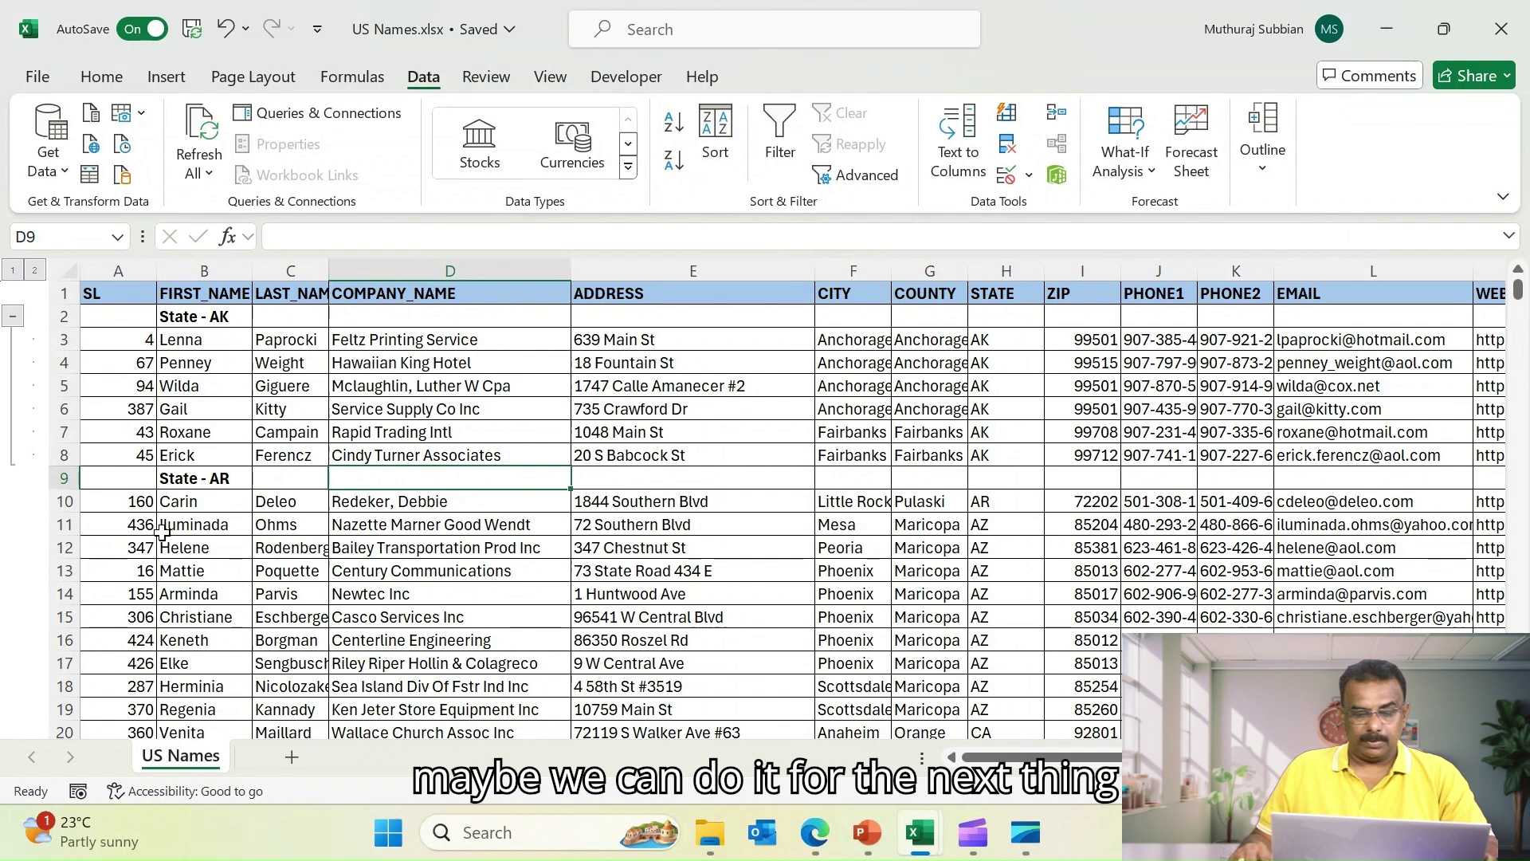
Insert a row above the first AZ record and label it "State - AZ" in the FIRST_NAME column
left_click(65, 524)
right_click(65, 525)
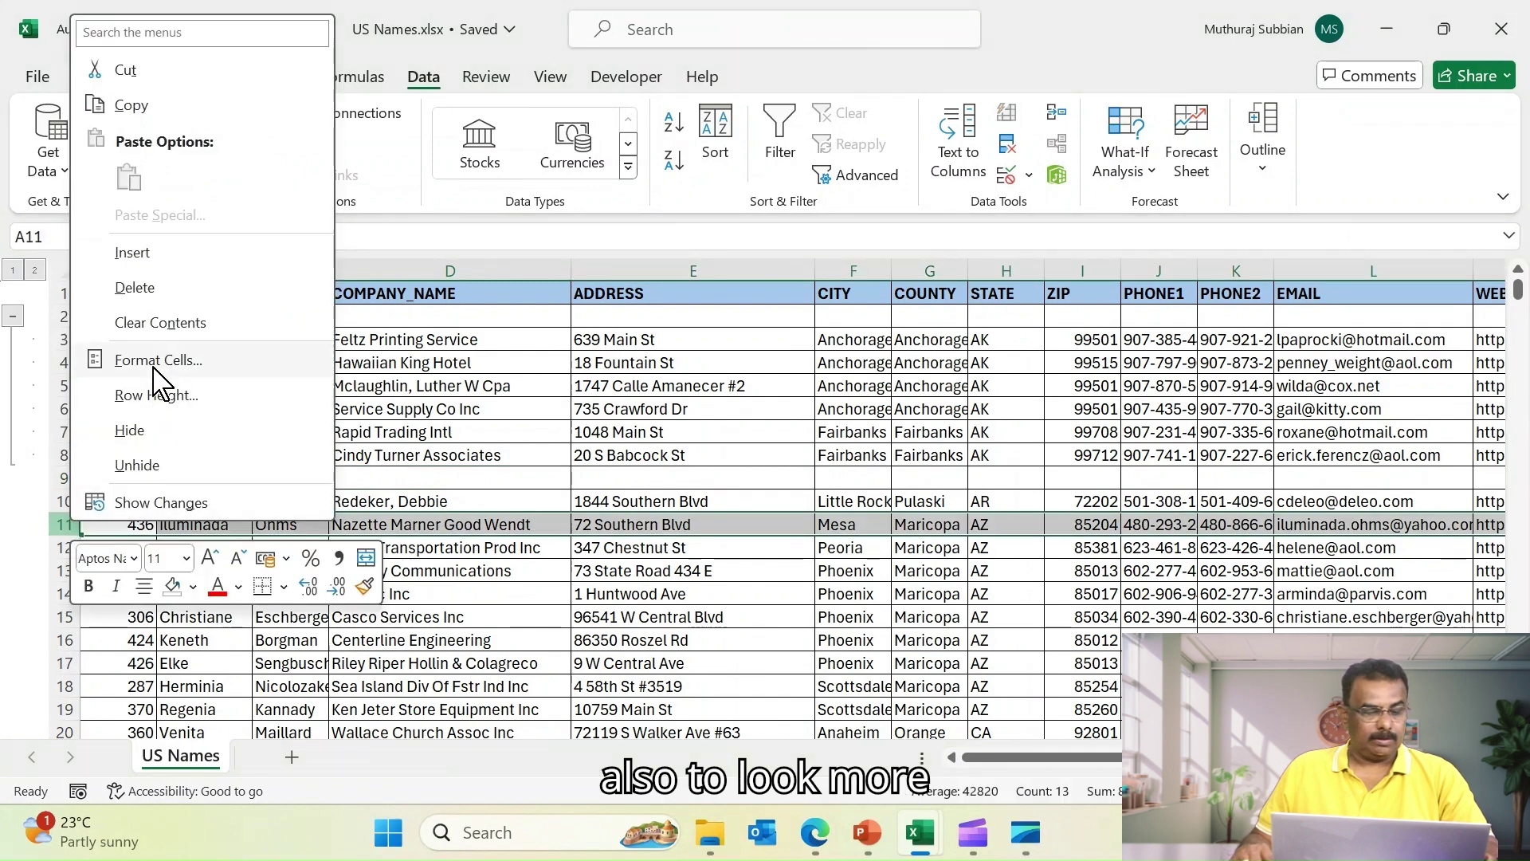
left_click(133, 254)
left_click(196, 522)
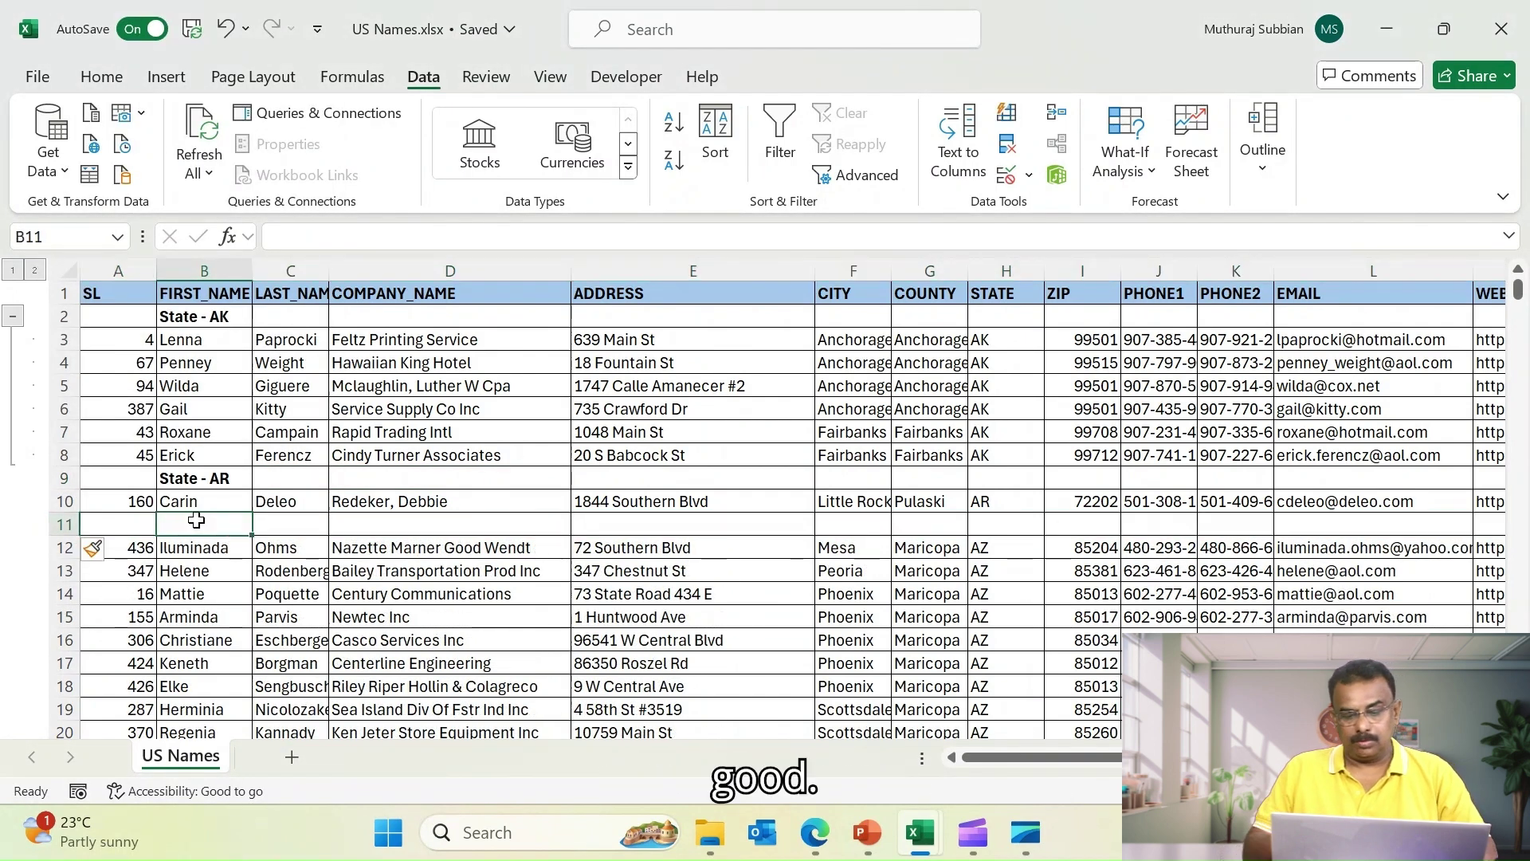
type("Sarah")
key("BackSpace")
key("BackSpace")
key("BackSpace")
key("BackSpace")
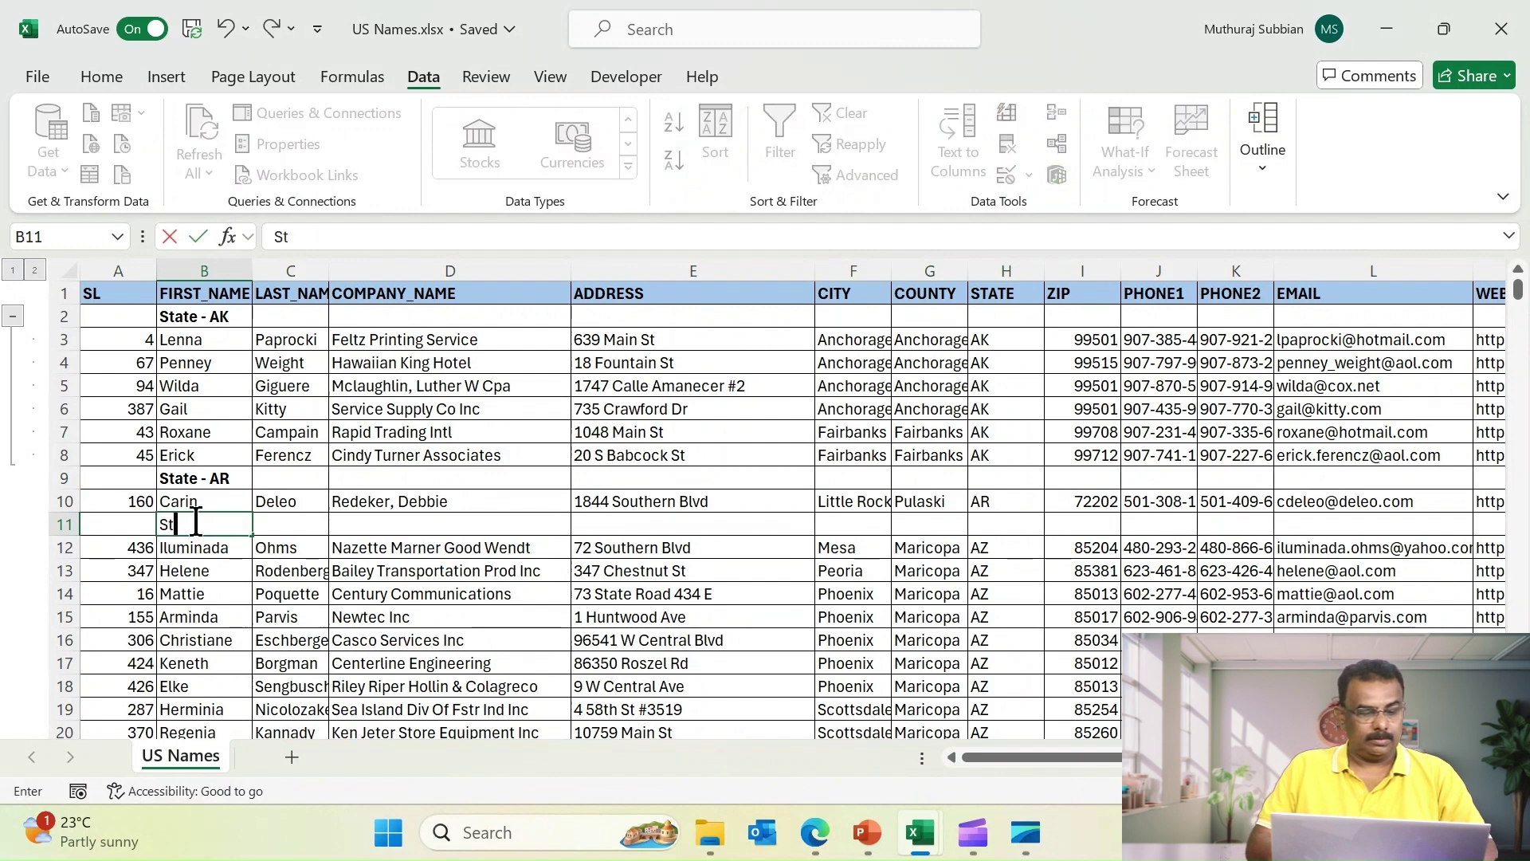
type("tate - AZ")
key("Return")
Group the single AR contact record in row 10
left_click(58, 500)
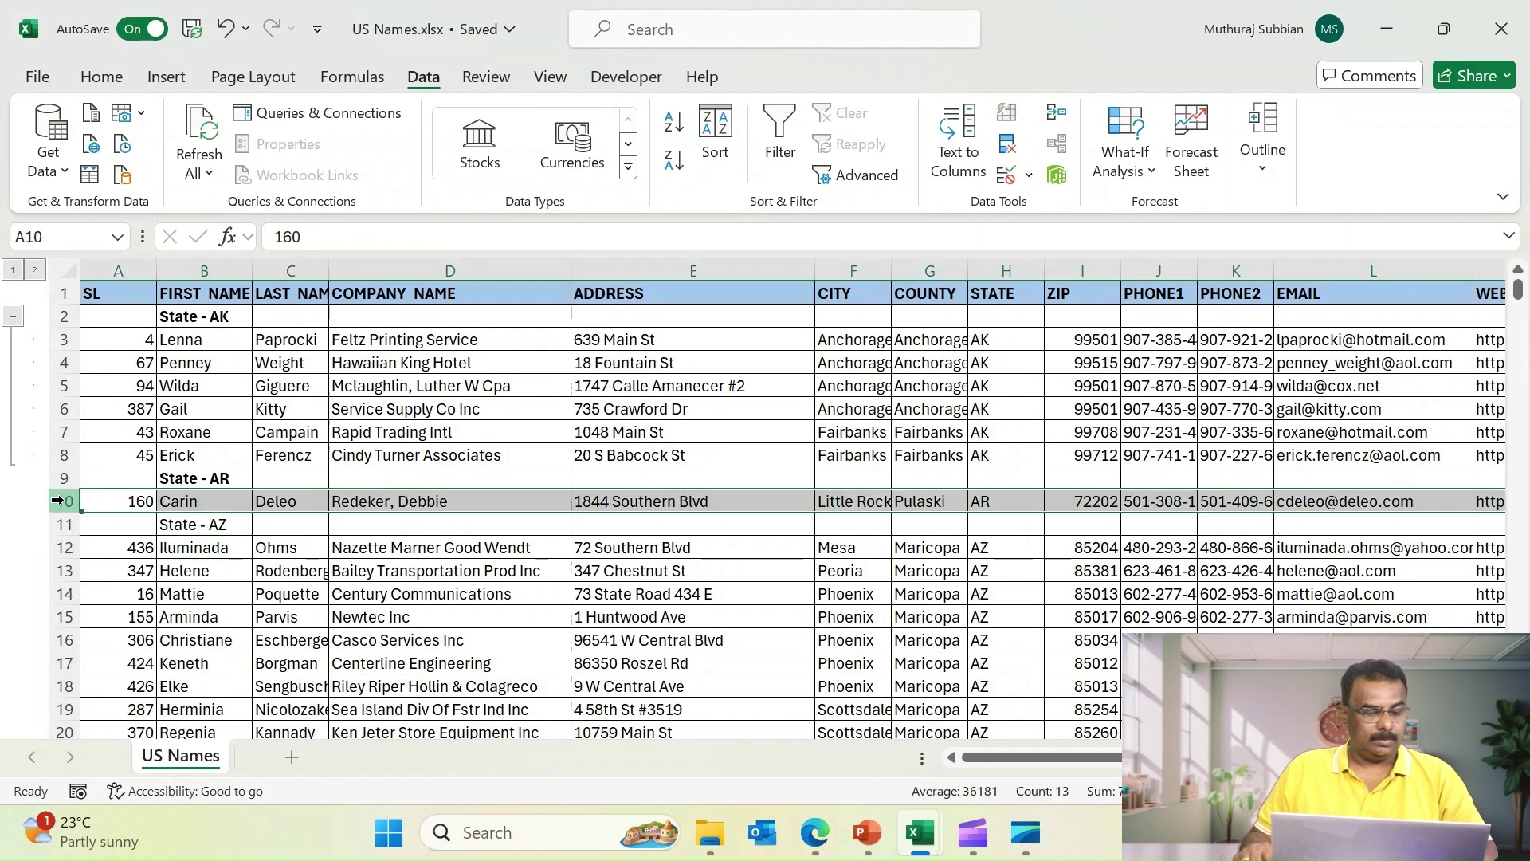
left_click(1263, 151)
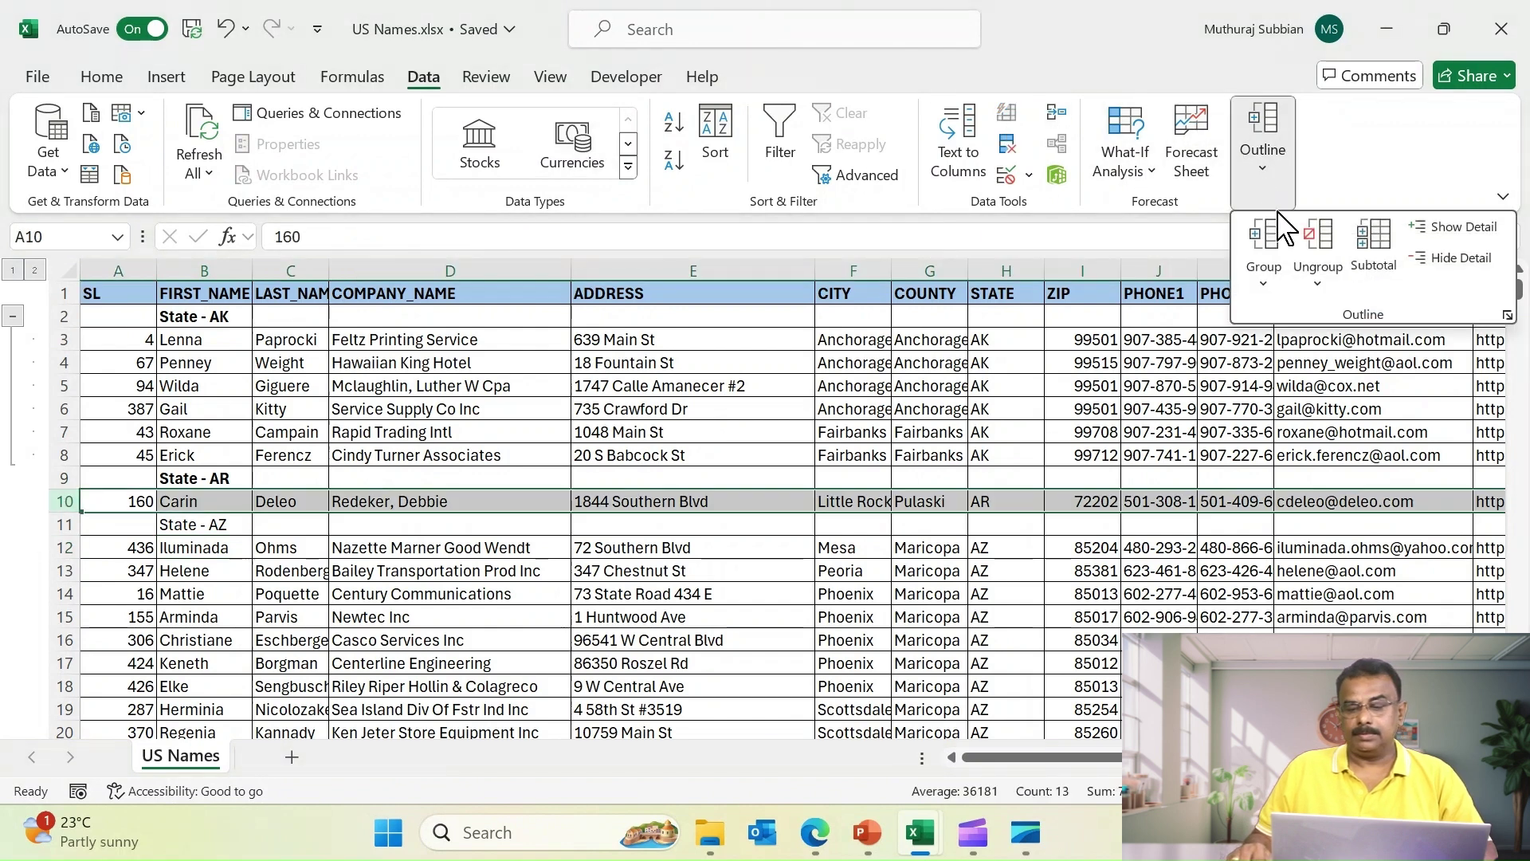
left_click(1265, 247)
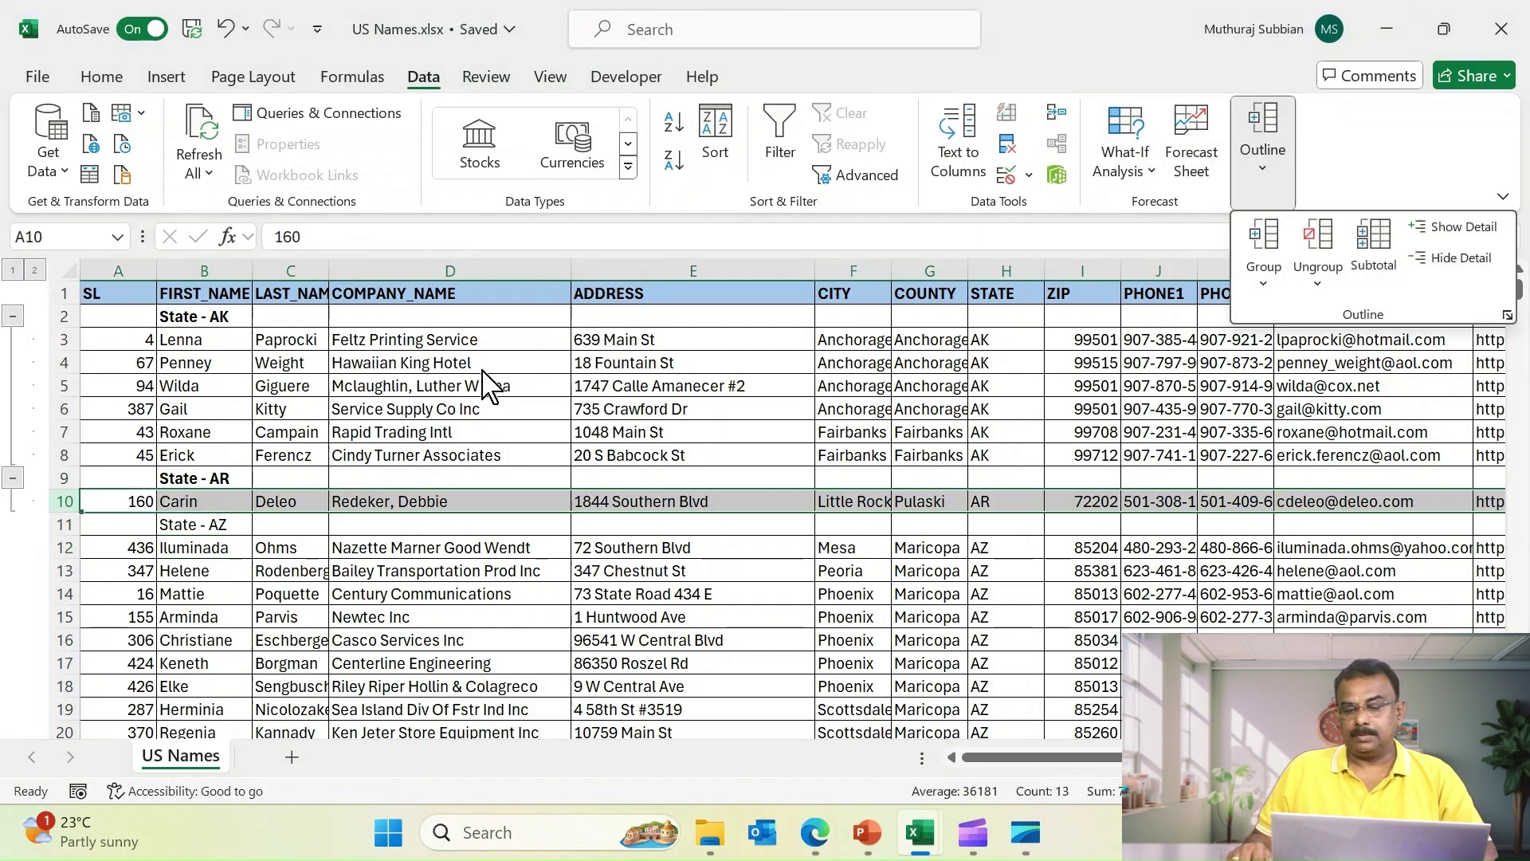
Group the AZ contact records in rows 12 to 20
left_click(58, 548)
scroll(58, 547, "down", 2)
left_click(58, 594, "shift")
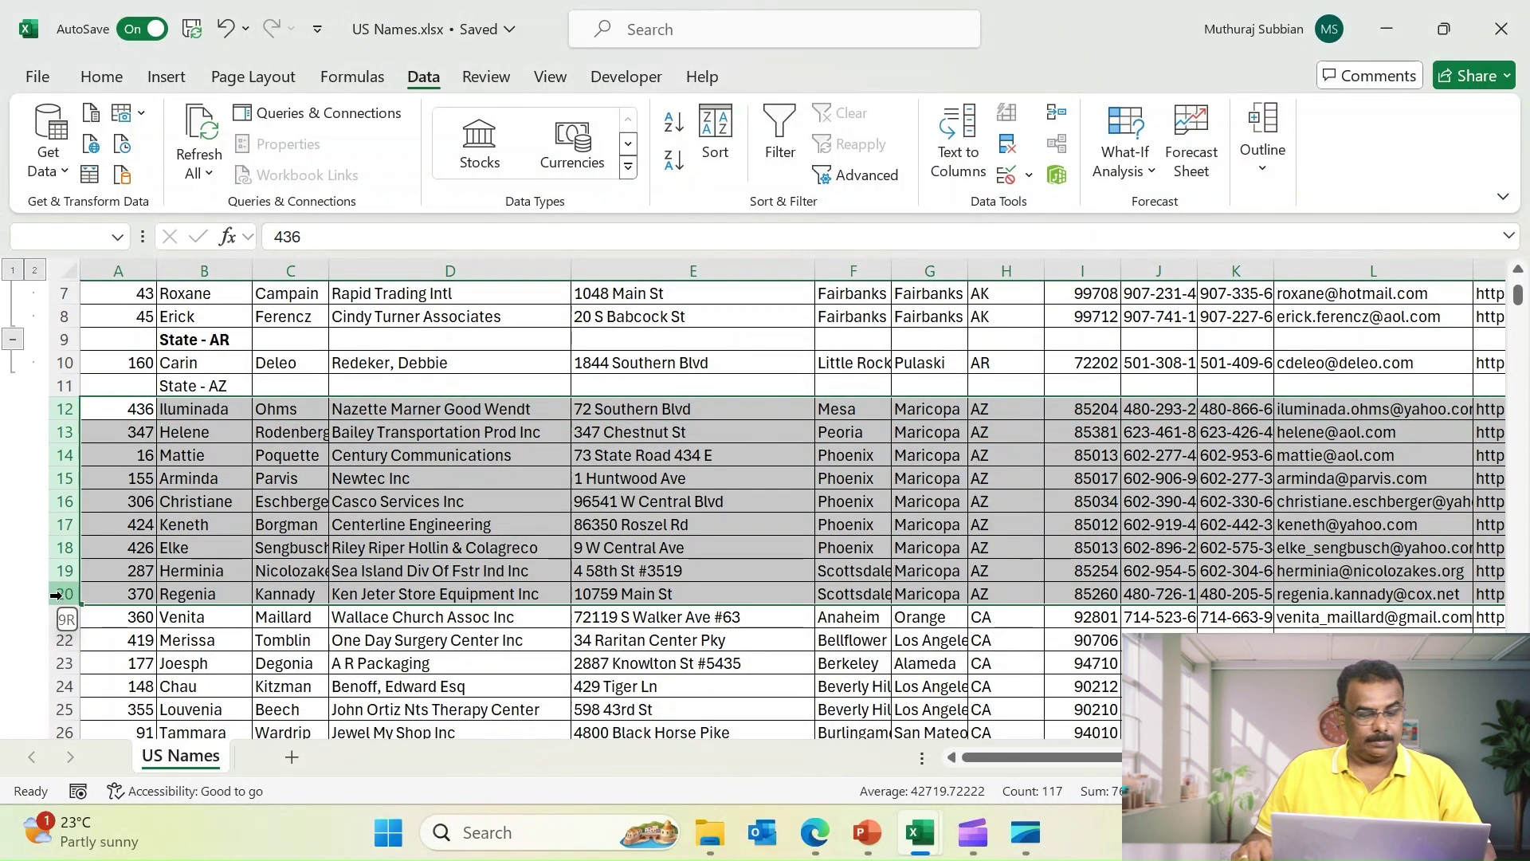
left_click(1263, 150)
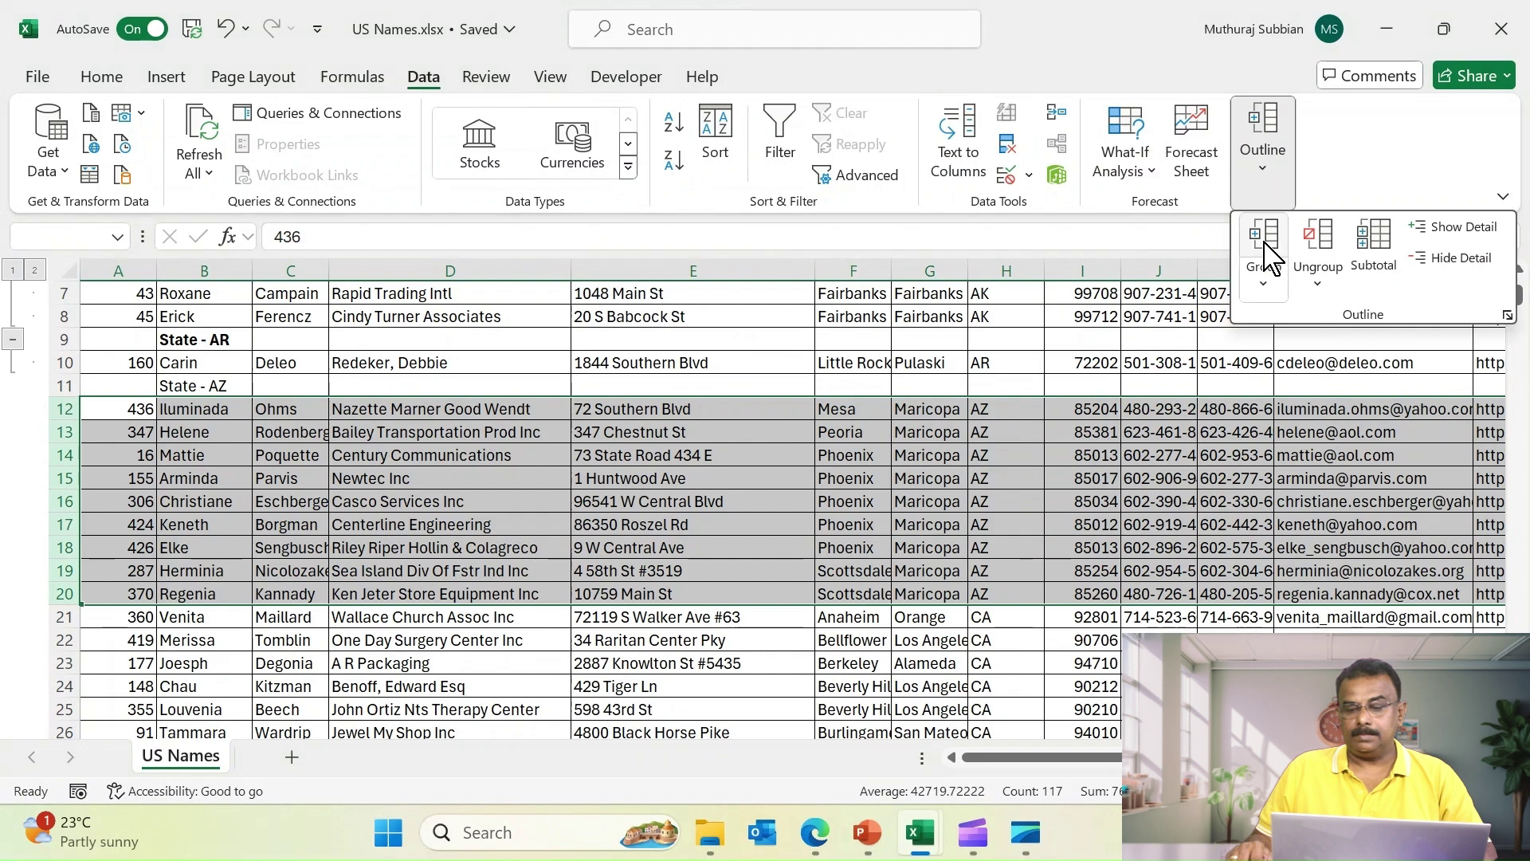
left_click(1264, 269)
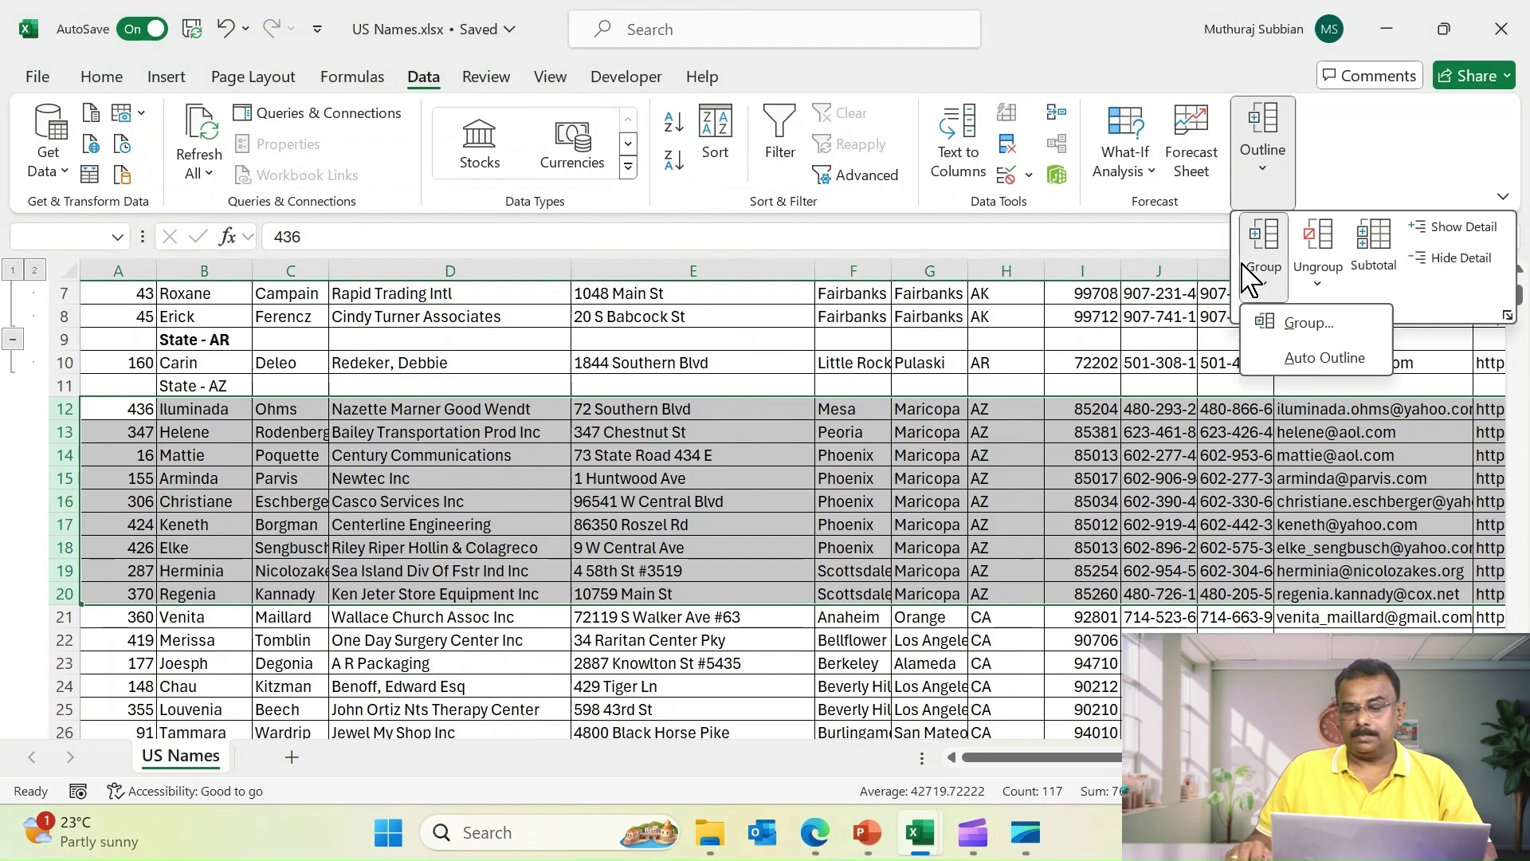
left_click(1303, 323)
Collapse all the row groups to their state headings and make the "State - AZ" label bold
scroll(12, 335, "up", 2)
left_click(16, 273)
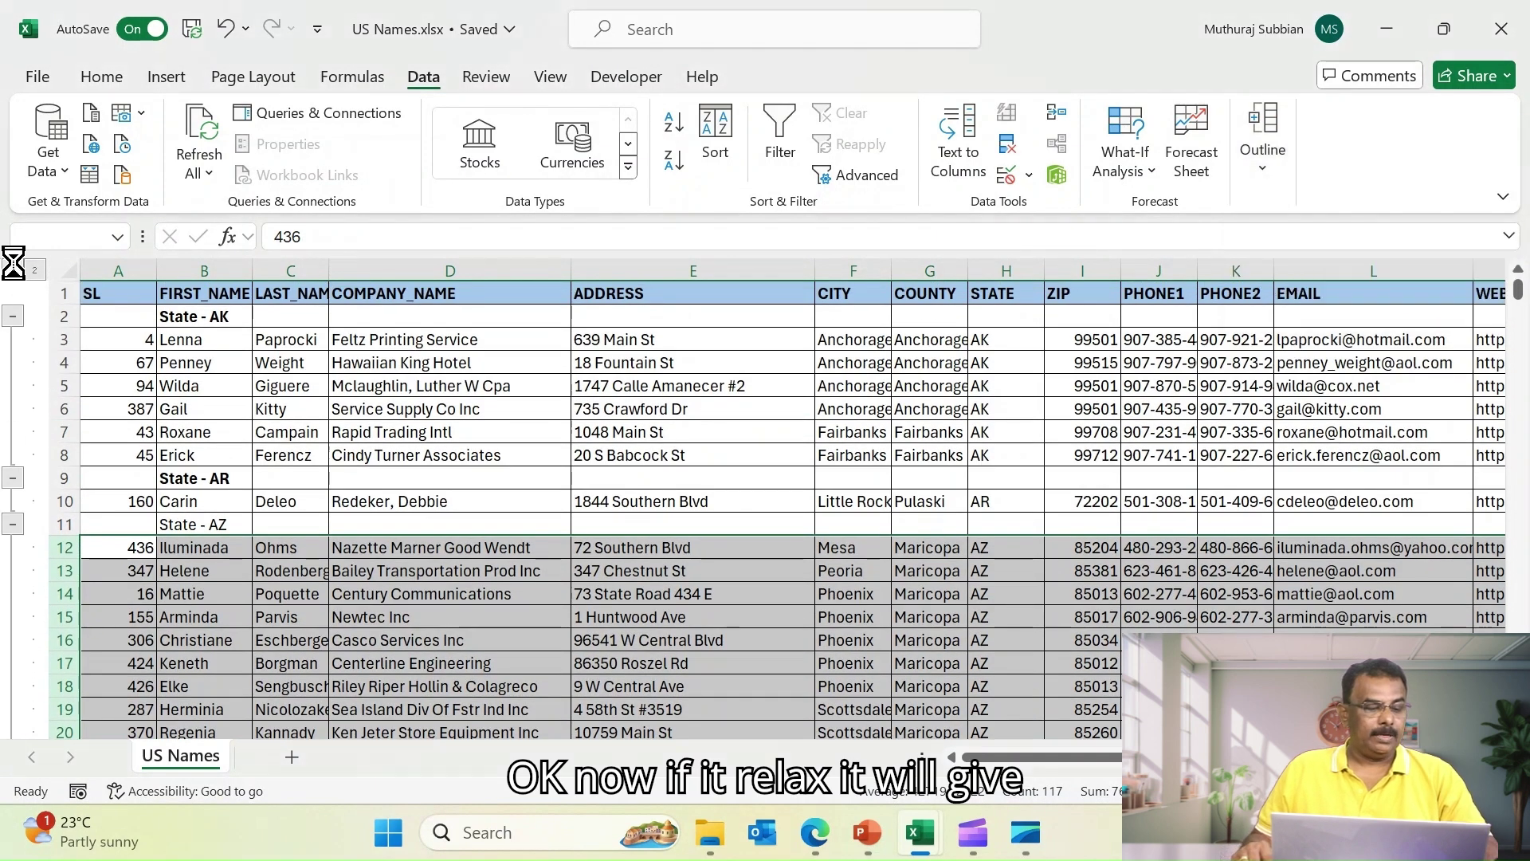
left_click(13, 271)
left_click(167, 364)
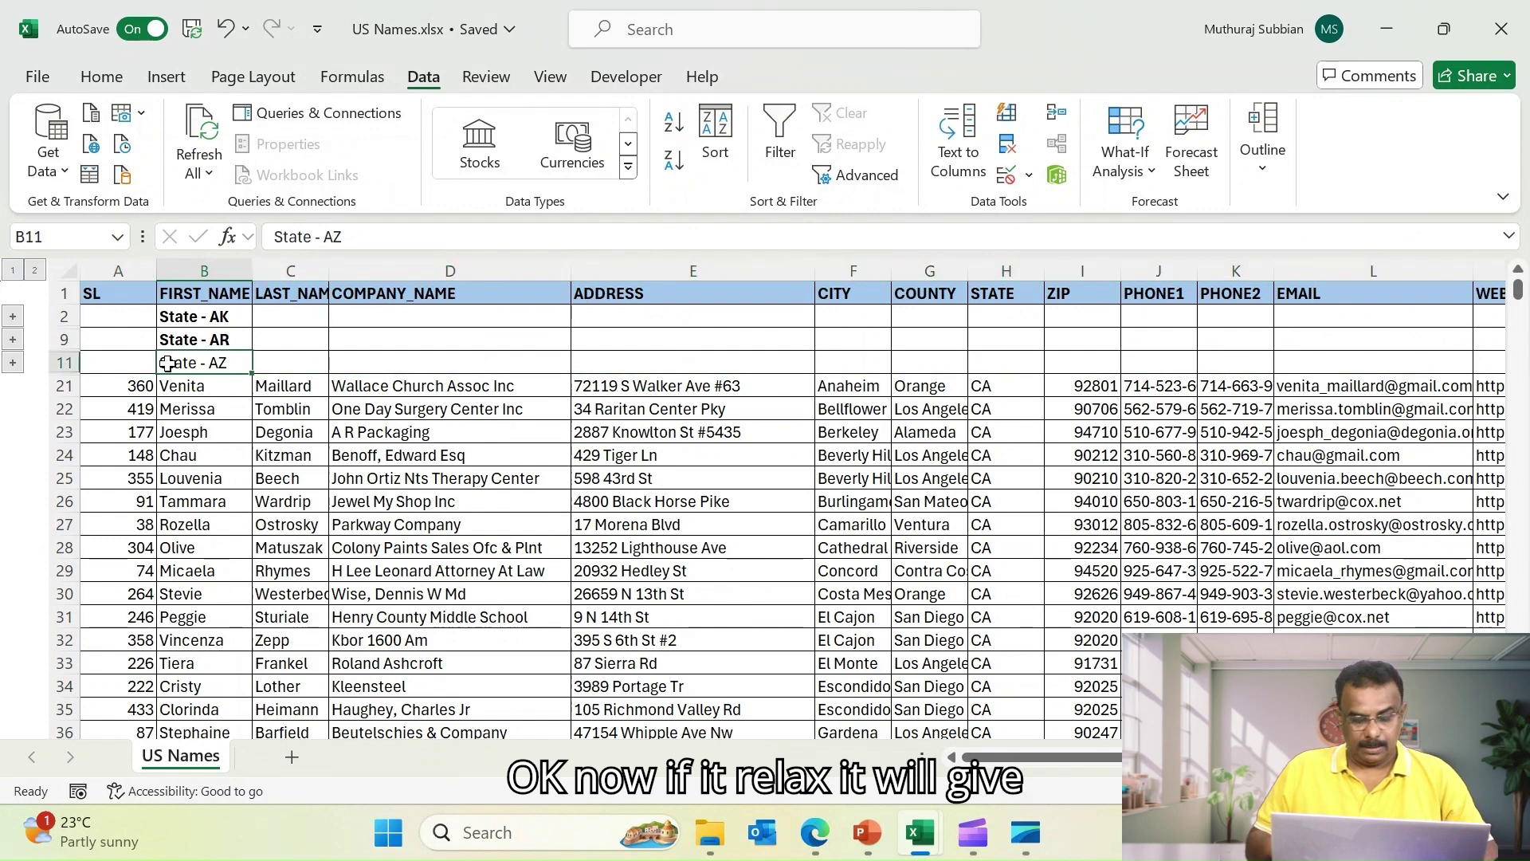
left_click(188, 317)
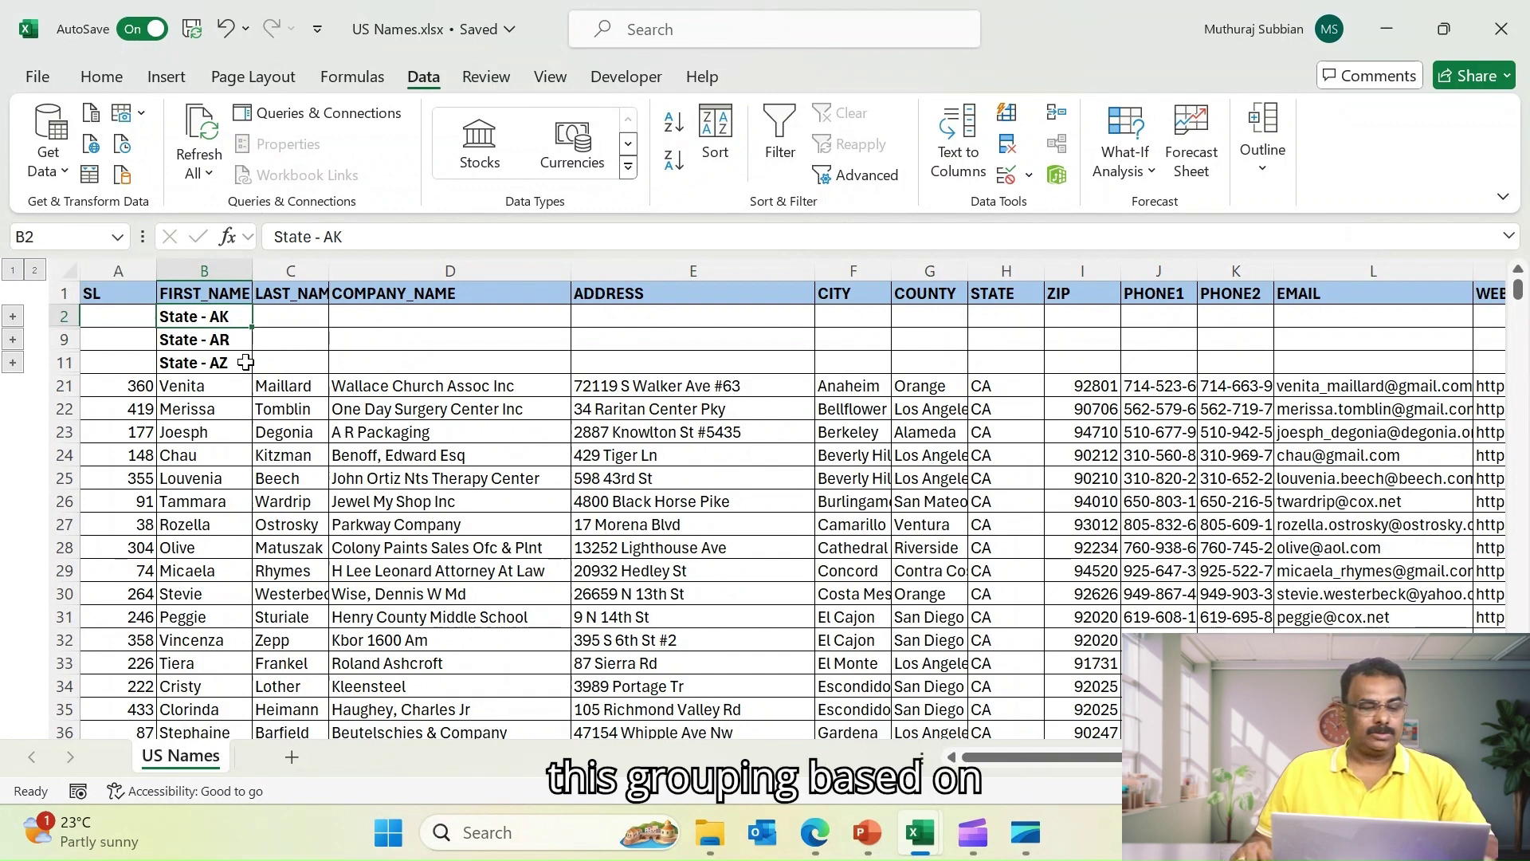
Undo the row grouping, the inserted "State - AZ" row and the bold on the "State - AR" label
key("ctrl+z")
key("ctrl+z")
key("ctrl+z")
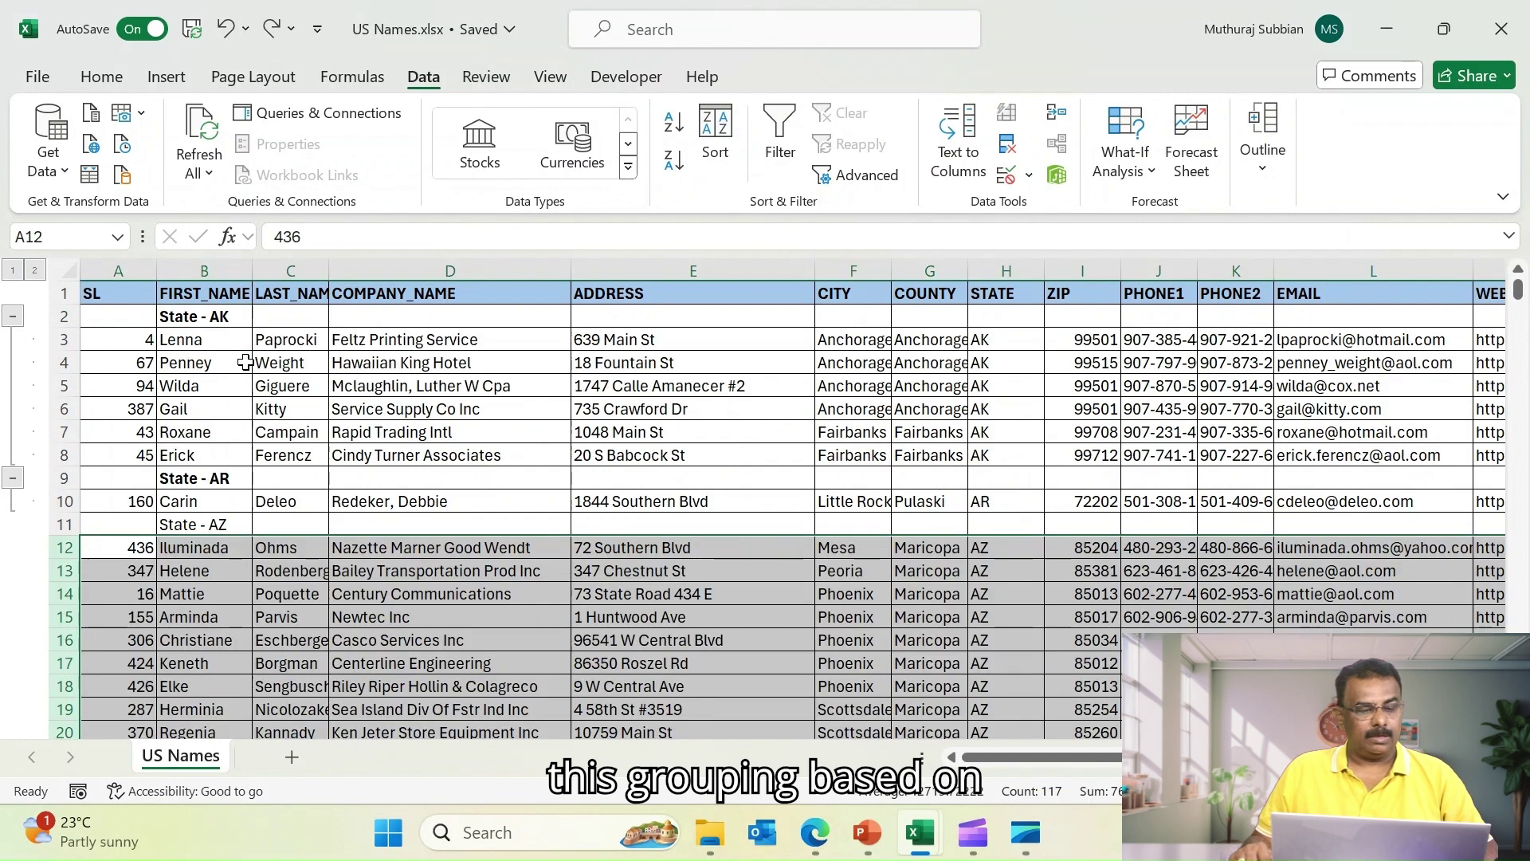
key("ctrl+z")
key("ctrl+z")
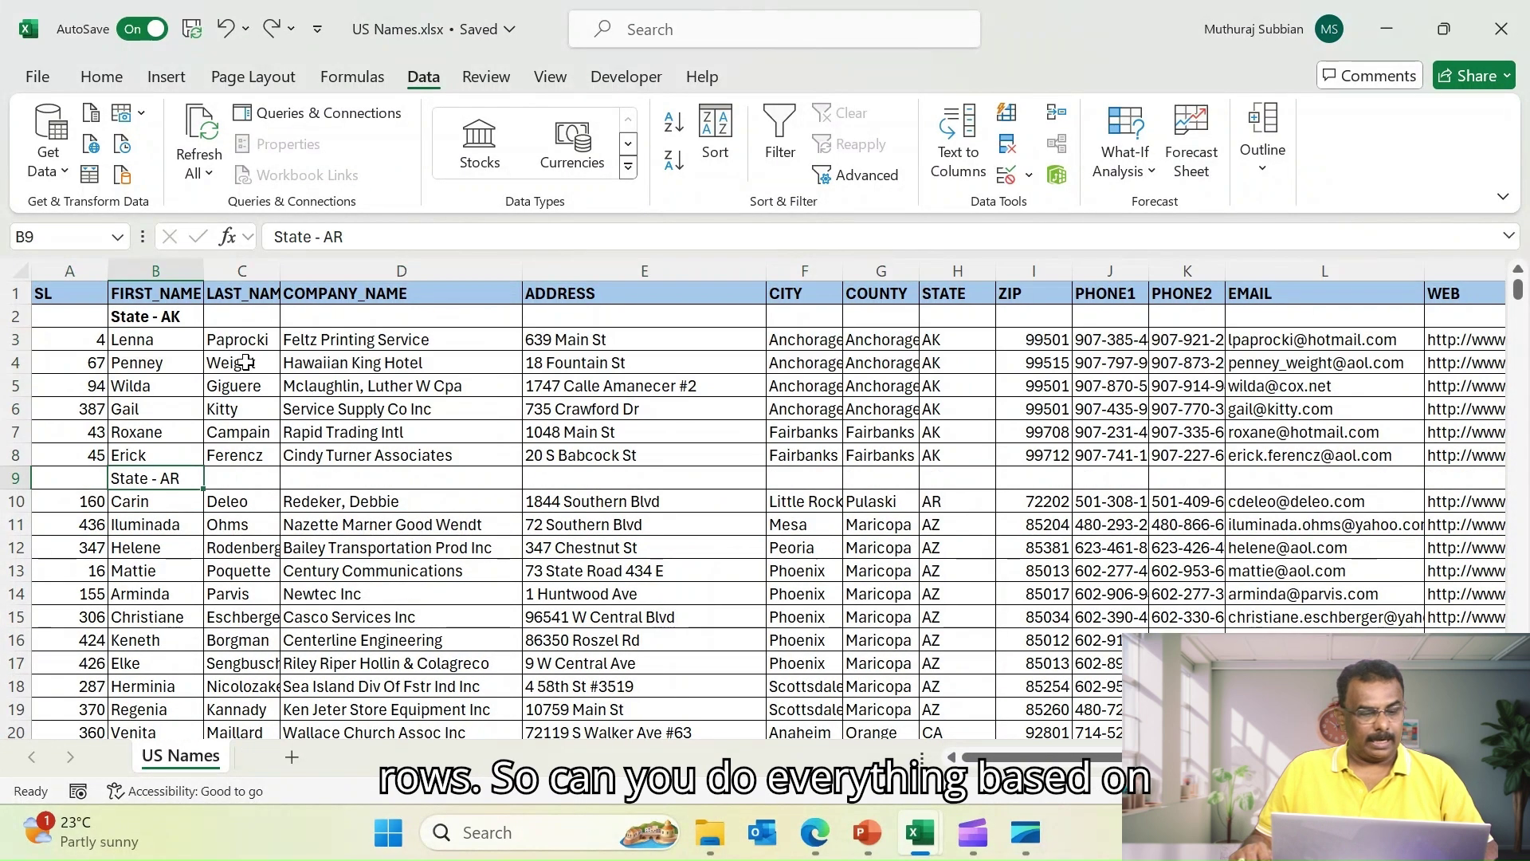
Group the ADDRESS through EMAIL columns, E to L
left_click(372, 431)
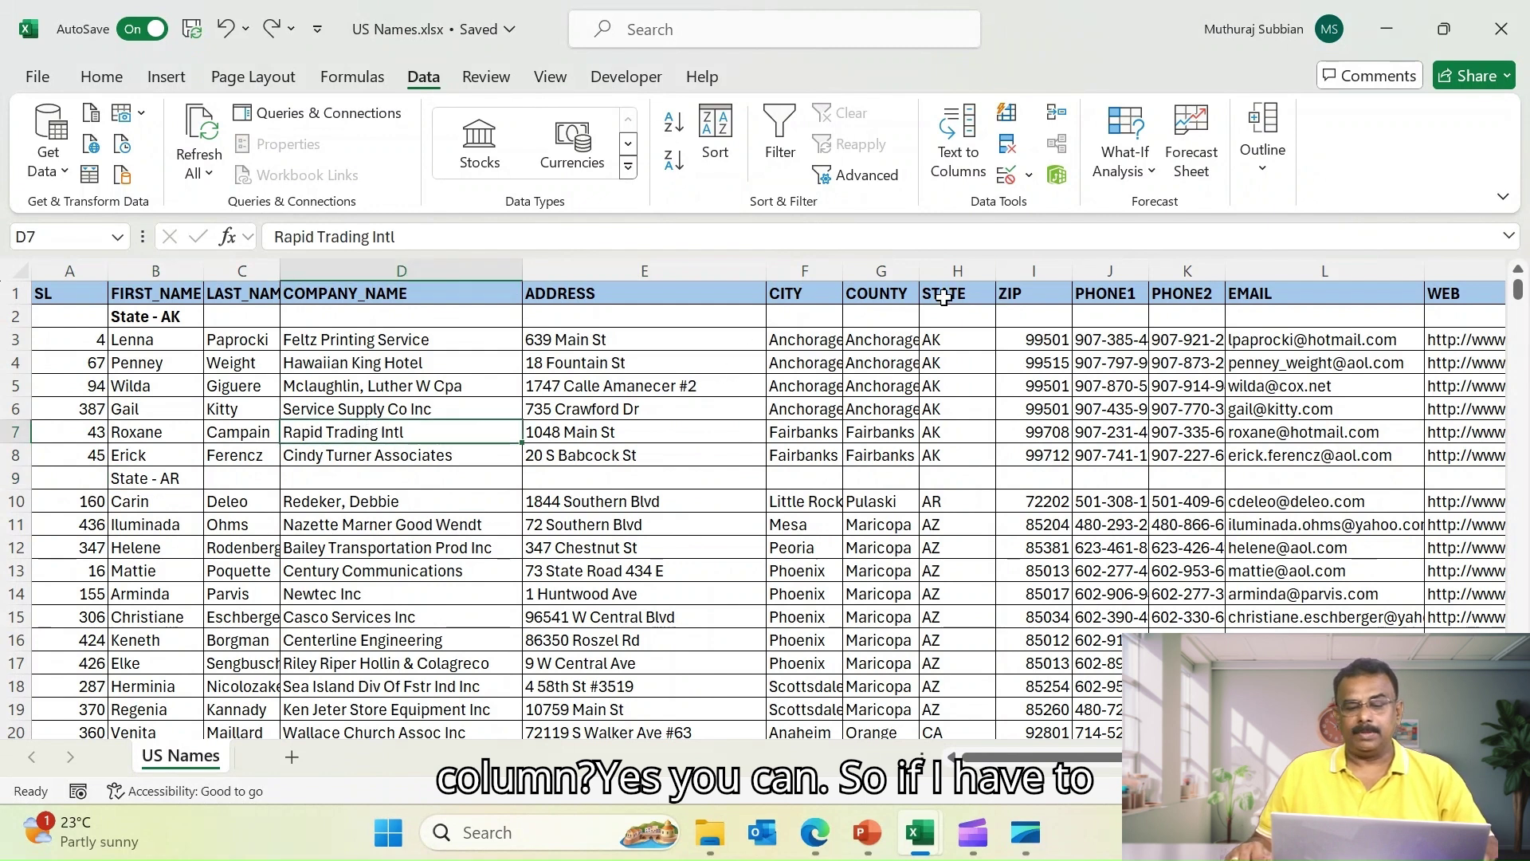
left_click(702, 268)
left_click_drag(732, 268, 1422, 268)
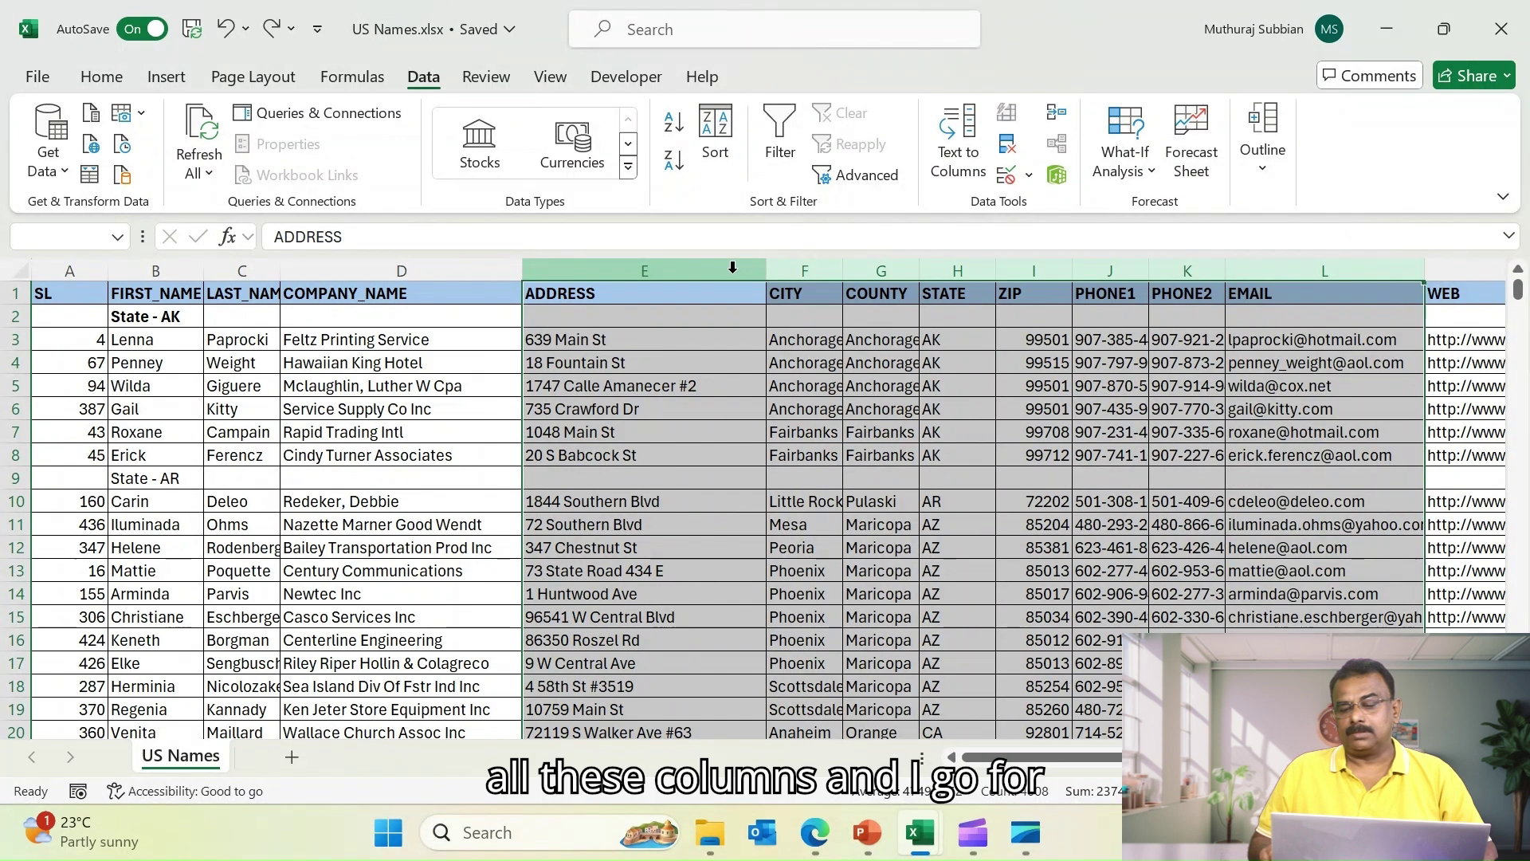
left_click(1264, 163)
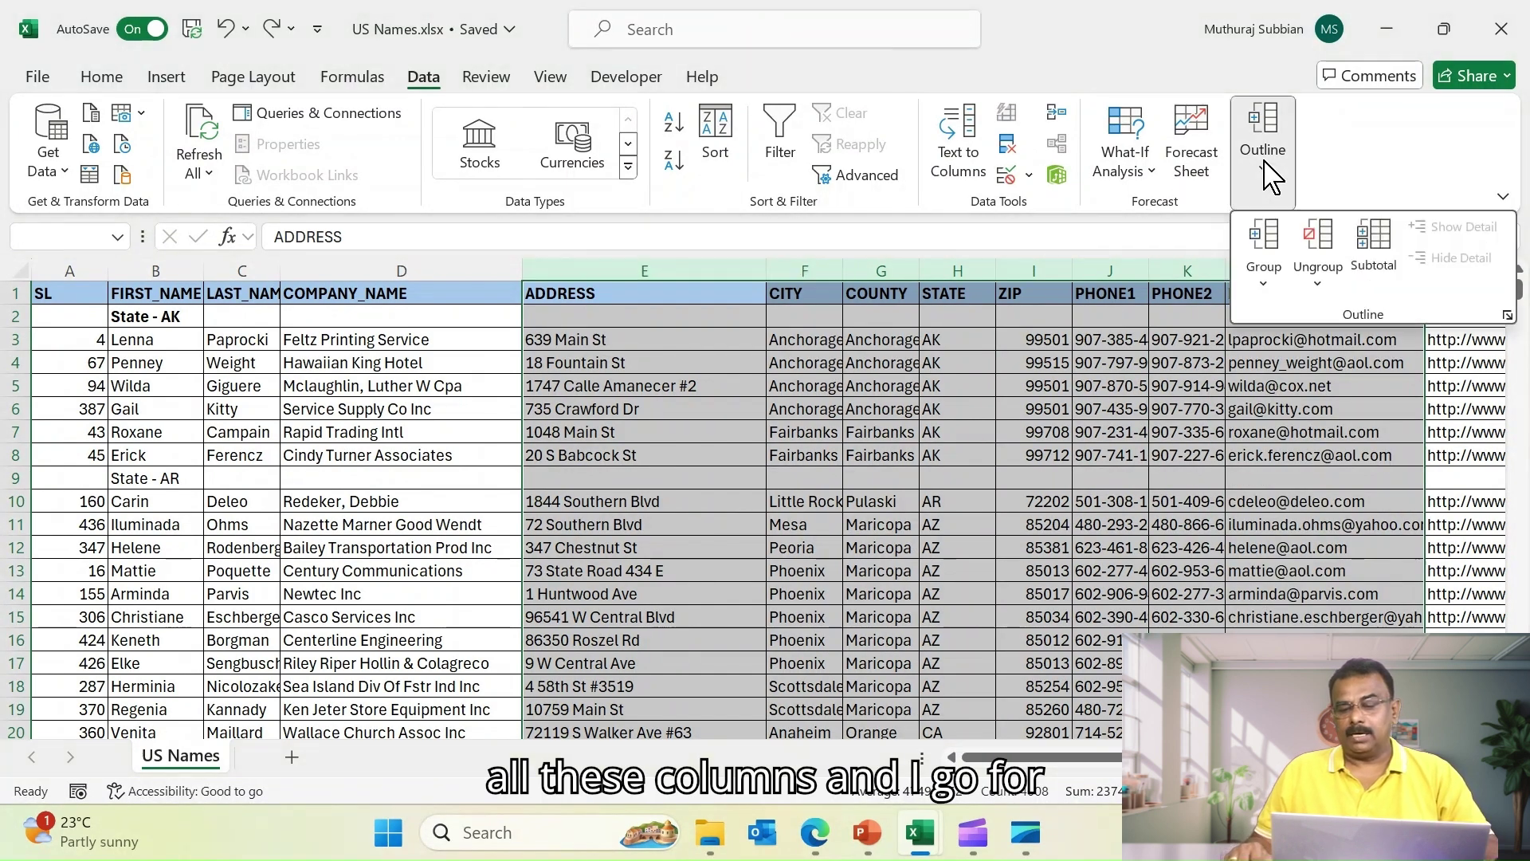
left_click(1267, 273)
left_click(1295, 323)
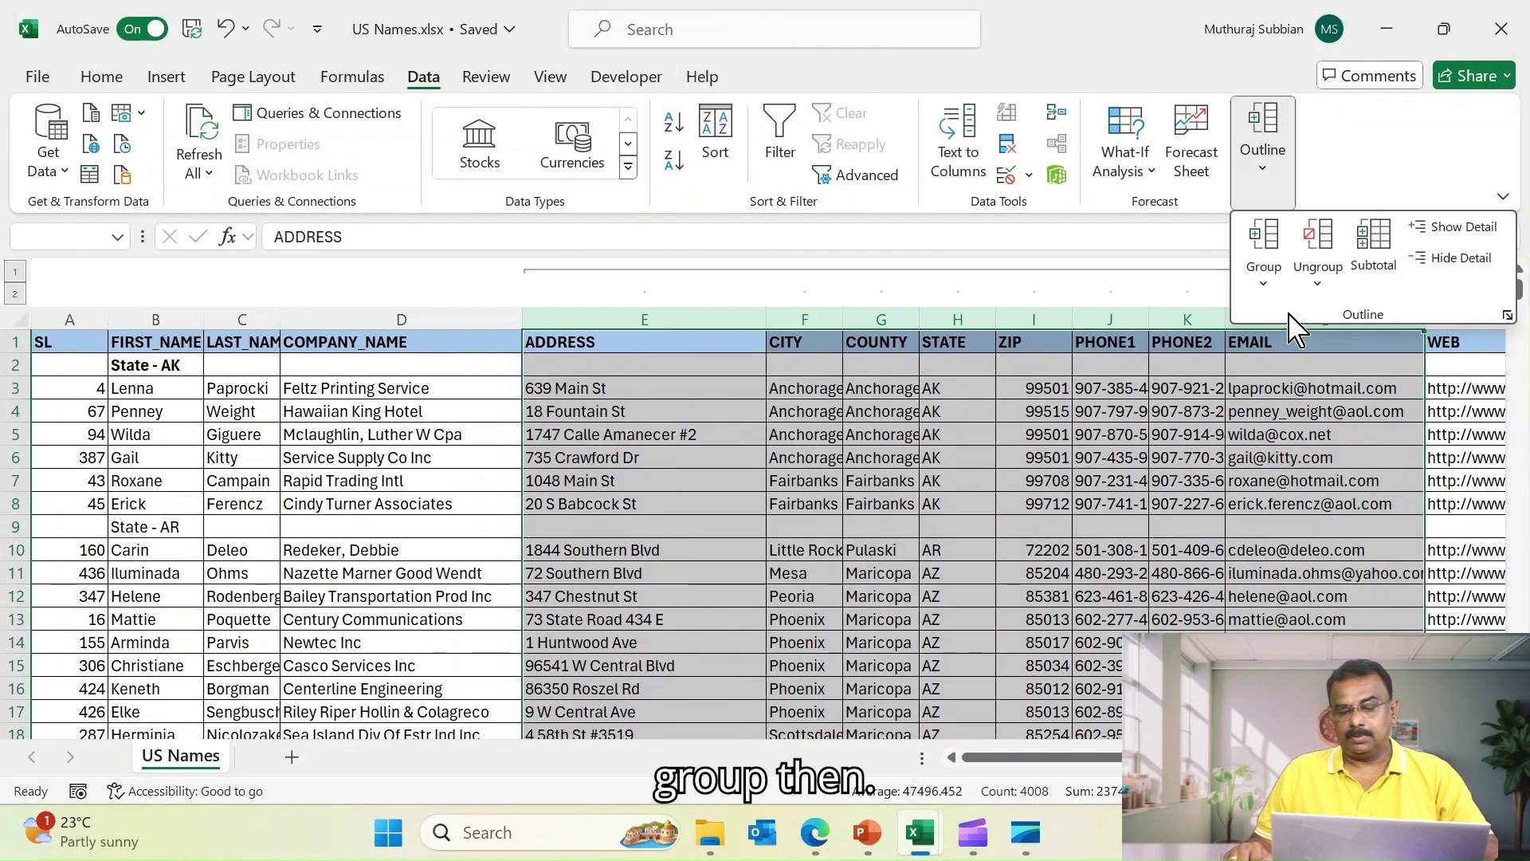
left_click(710, 301)
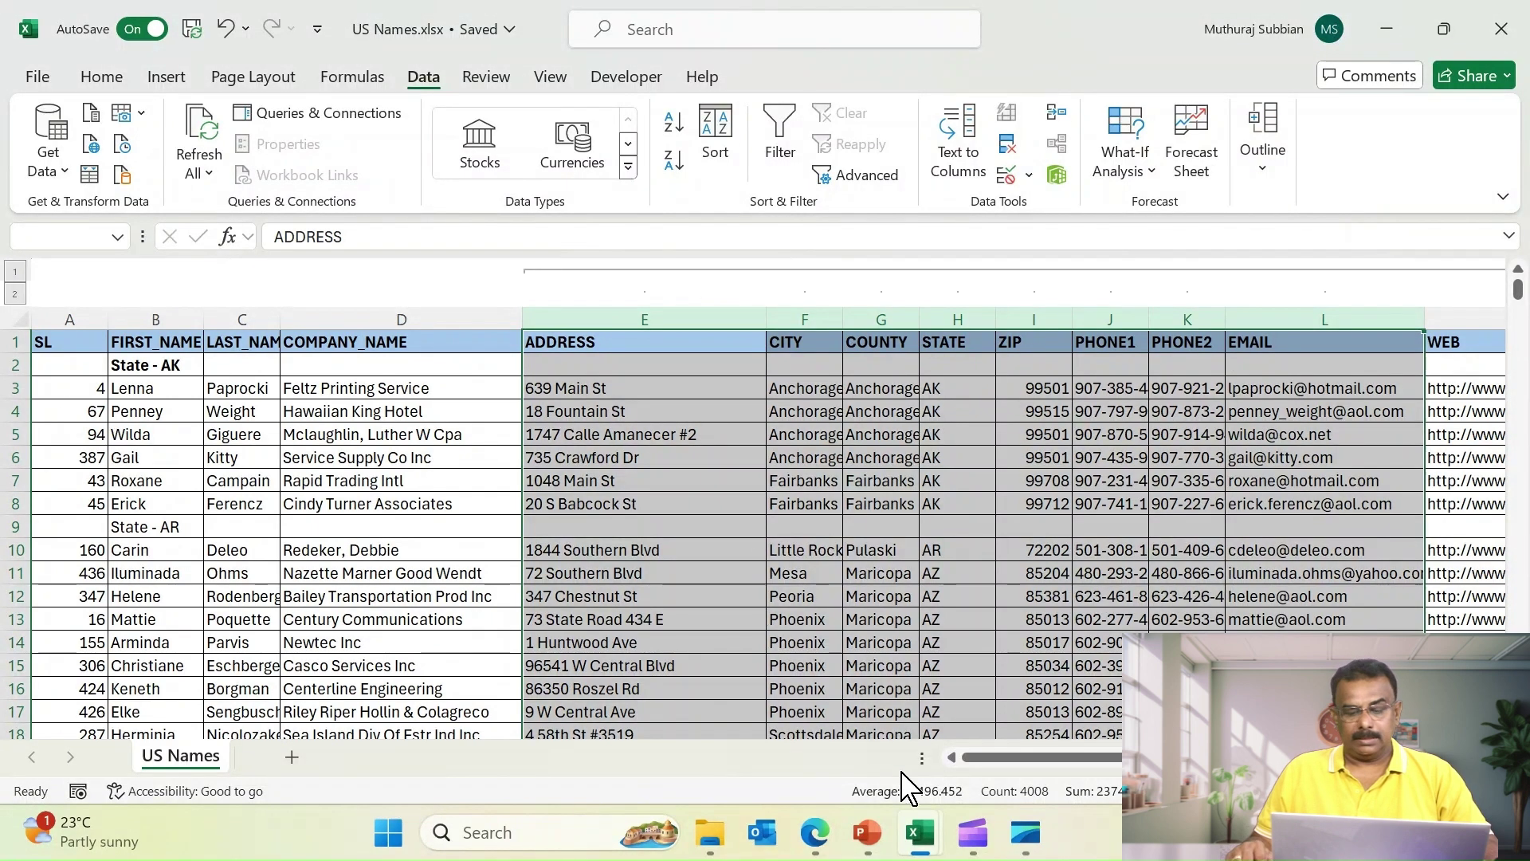
Collapse the ADDRESS to EMAIL column group so the WEB column follows COMPANY_NAME
left_click_drag(1002, 769, 1056, 769)
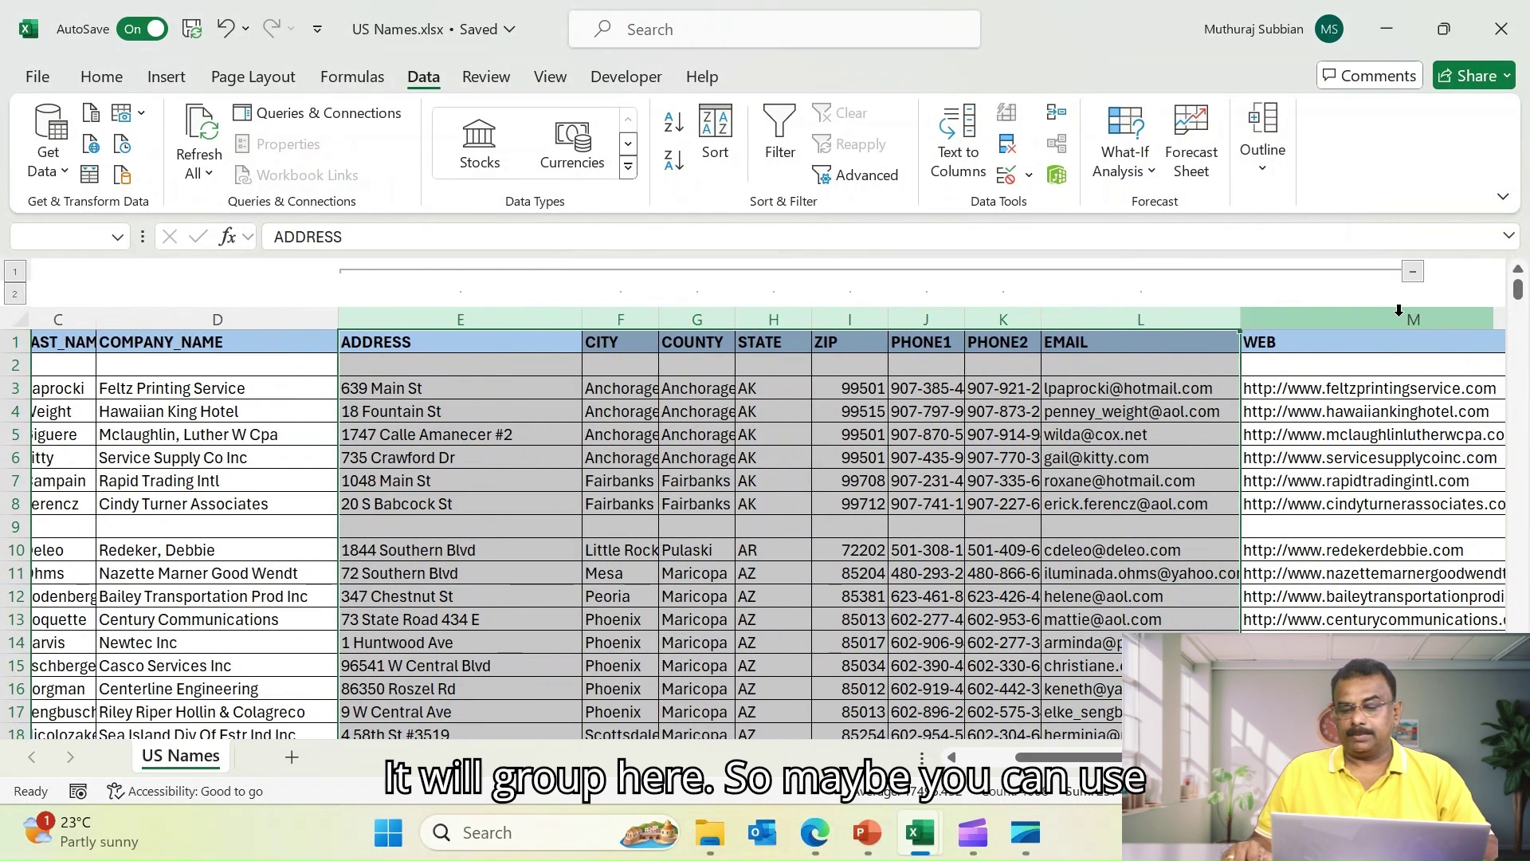
left_click(1413, 272)
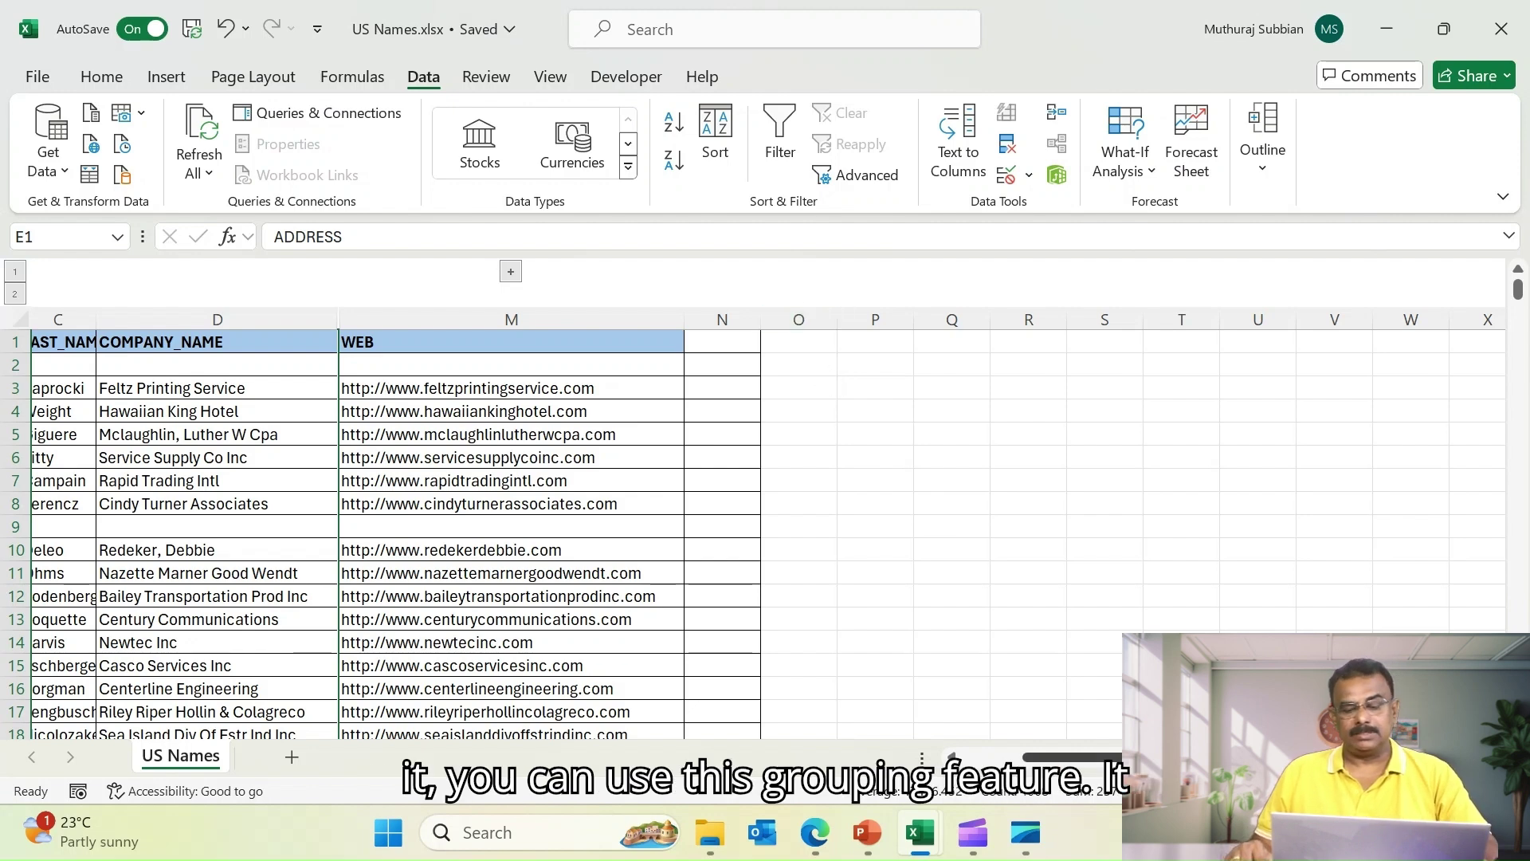
scroll(862, 694, "left", 2)
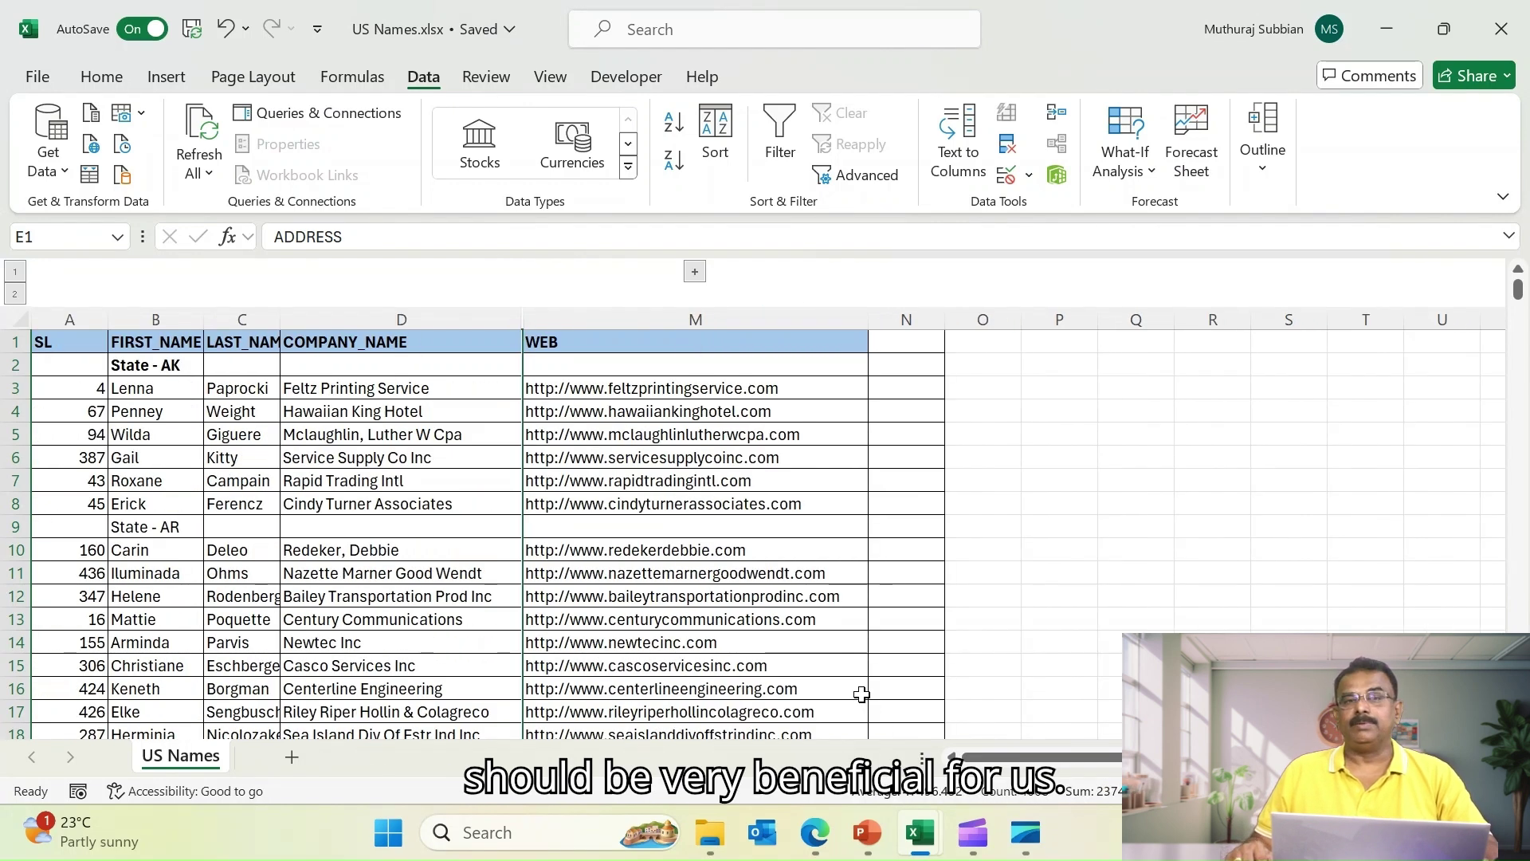